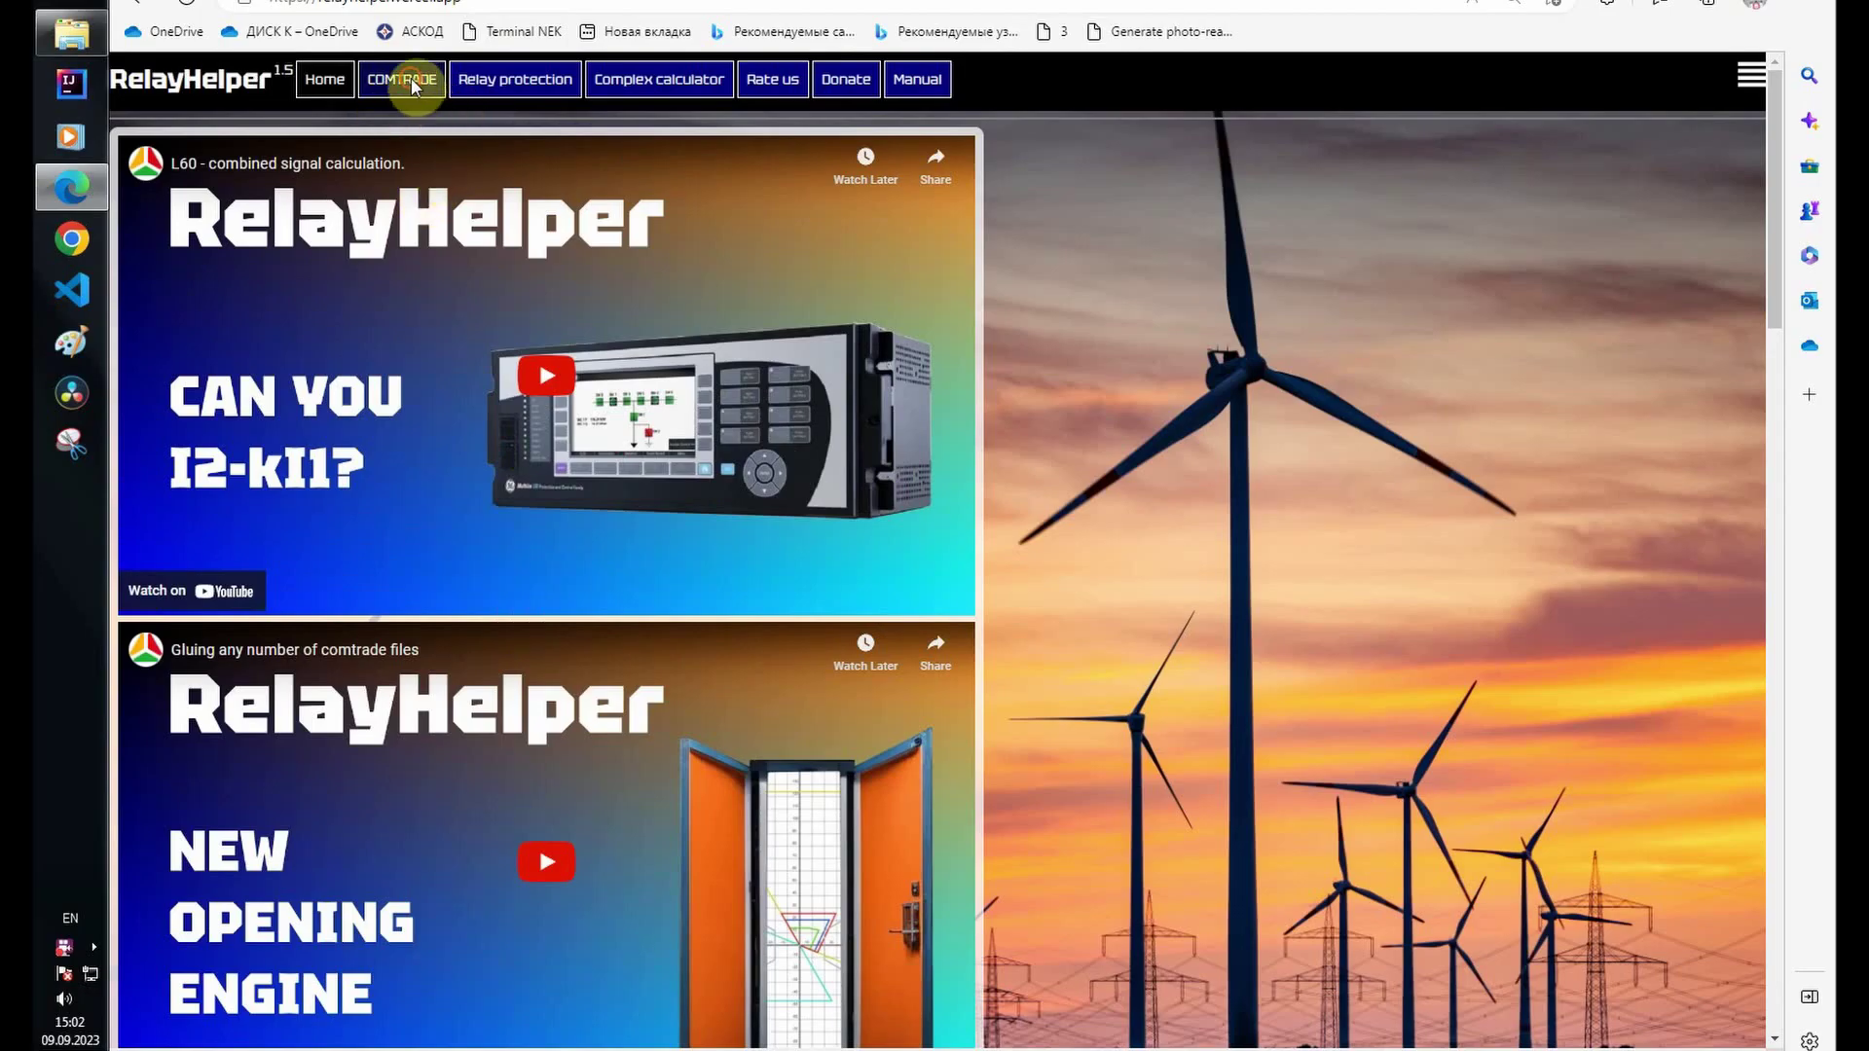
Step: Load 2023072400.cfg and .dat from Explorer into the COMTRADE viewer to plot the Ia, Ib, Ic 110kV waveforms
left_click(412, 85)
left_click(71, 34)
left_click(1196, 167)
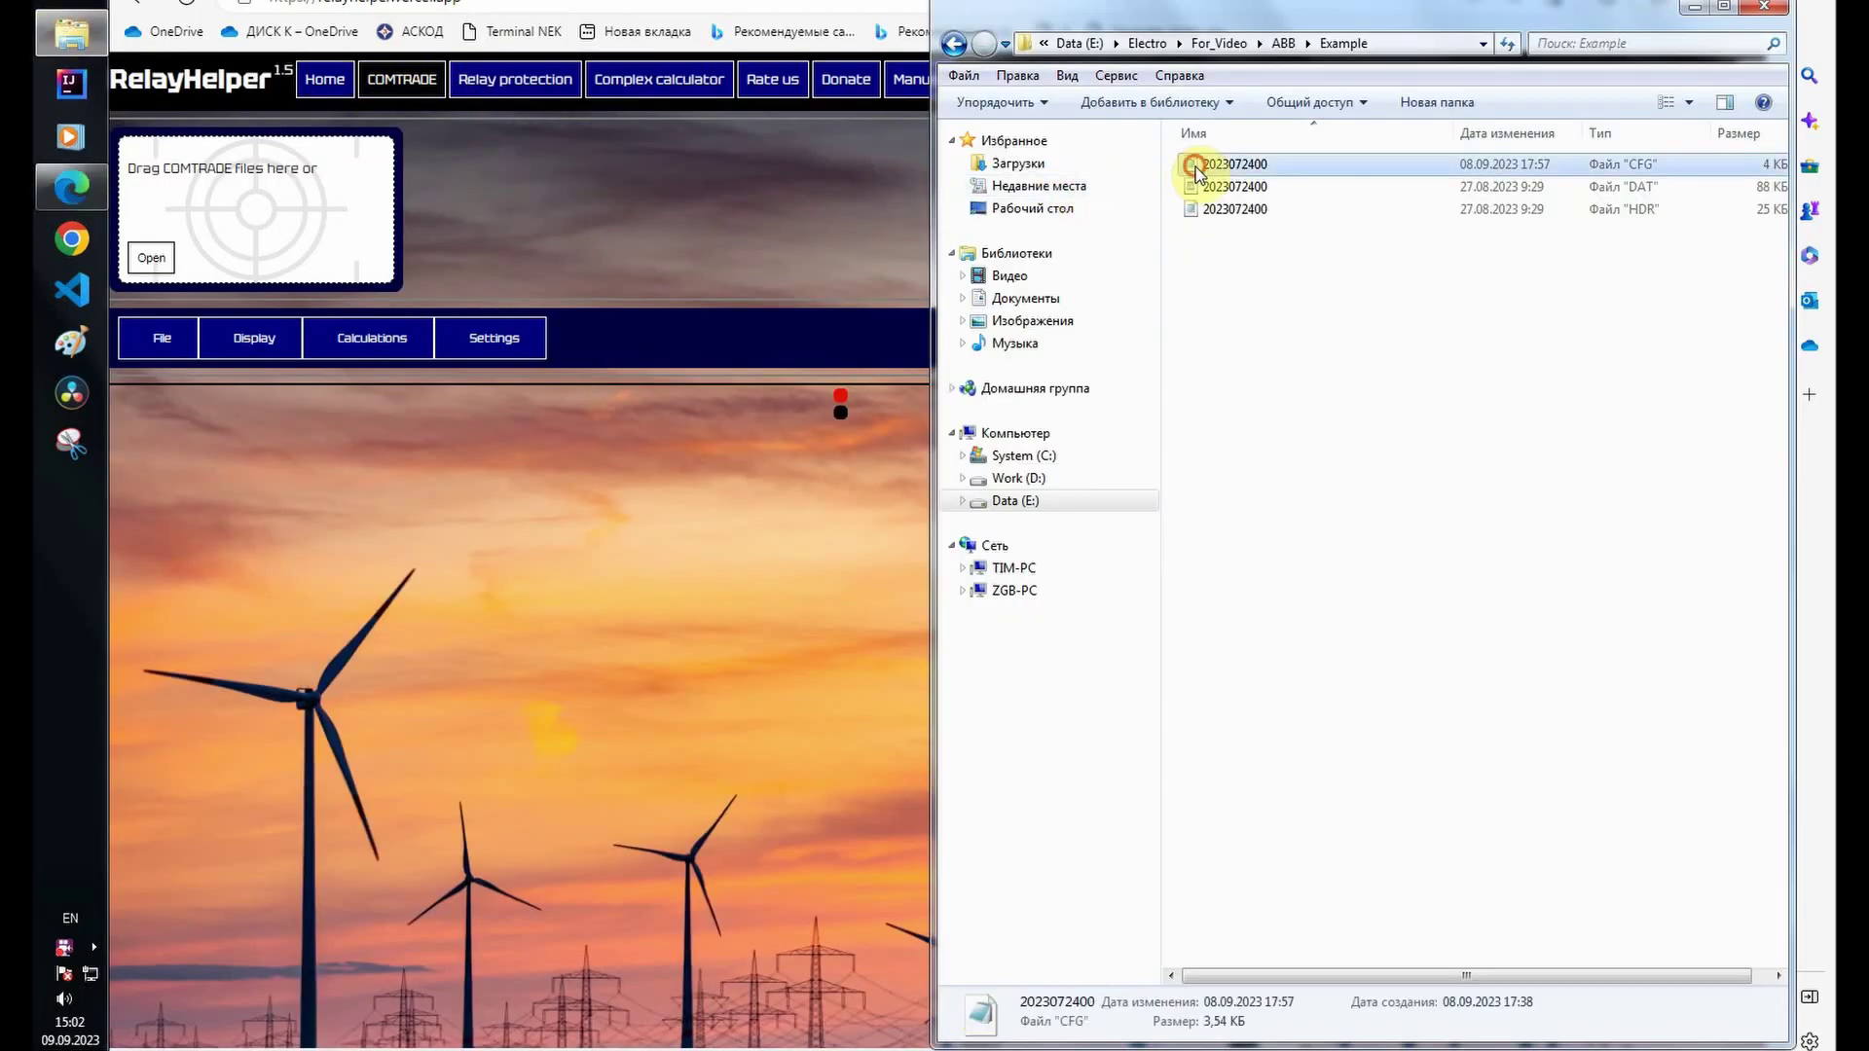
left_click(1206, 187, "shift")
left_click_drag(1205, 187, 322, 188)
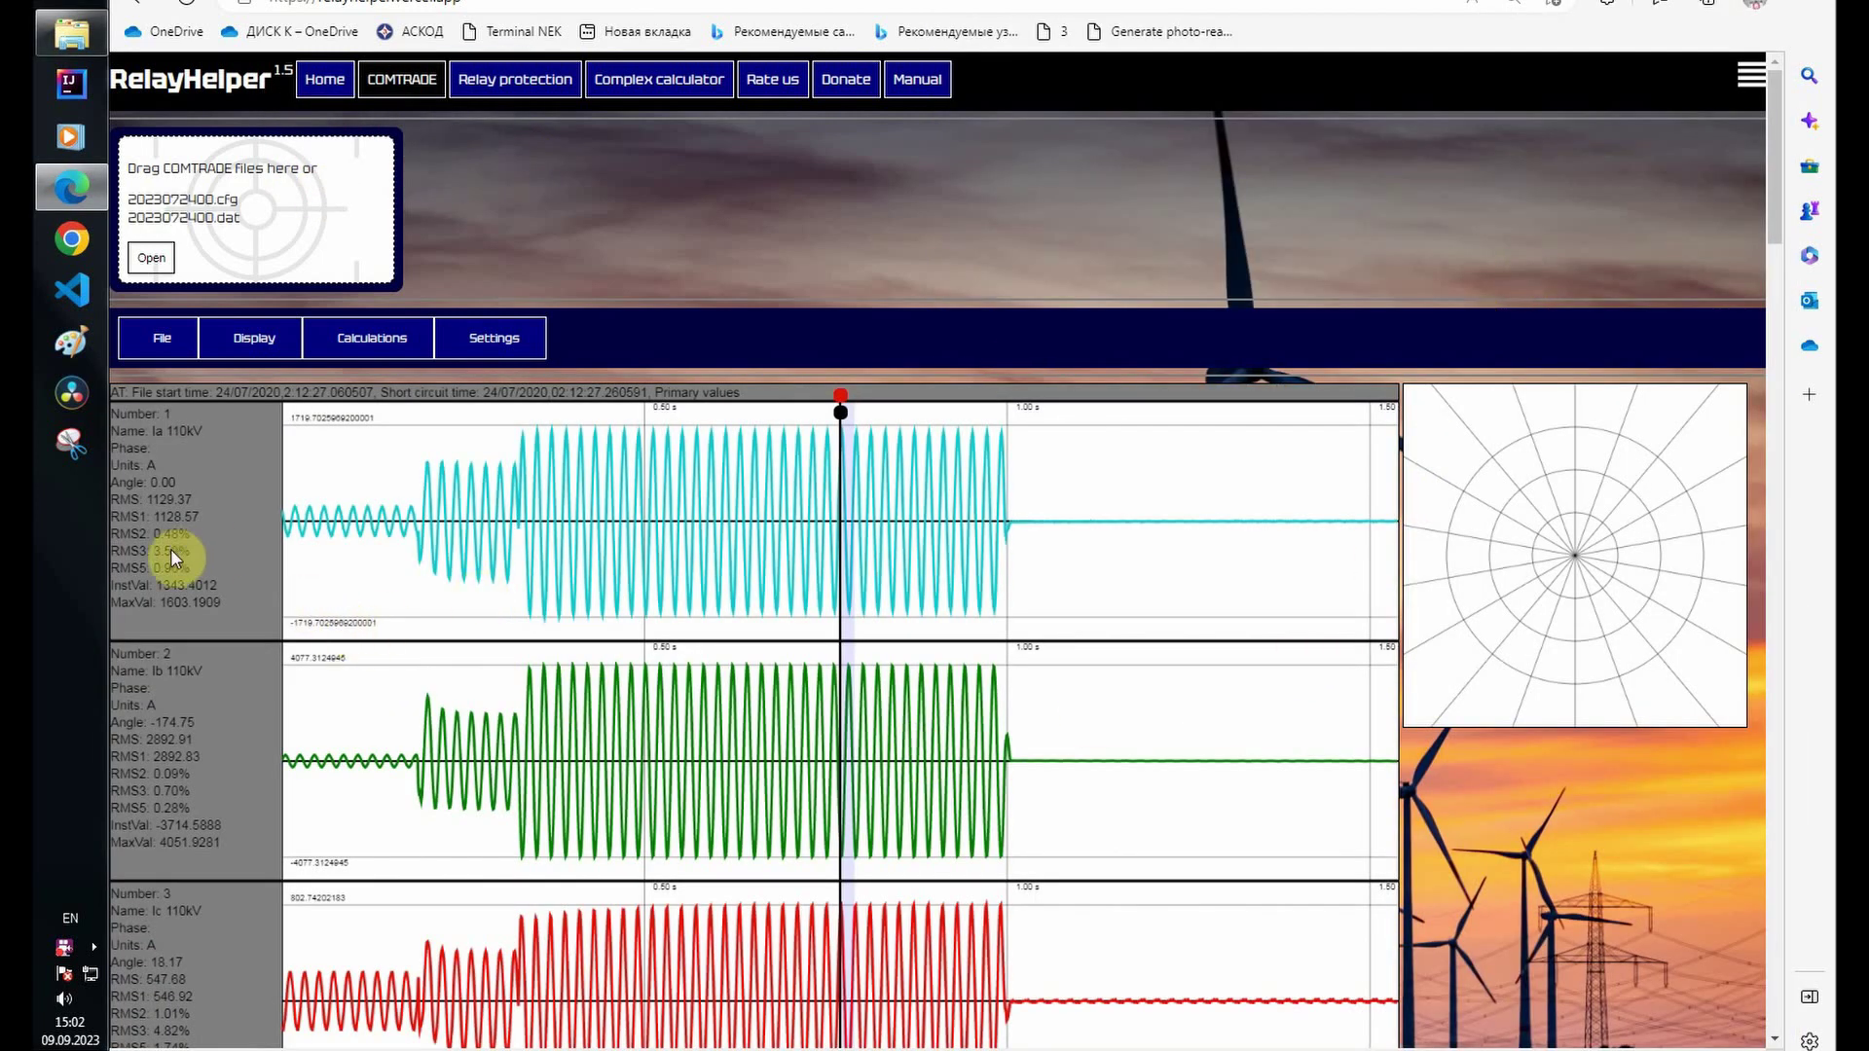
scroll(178, 577, "down", 3)
scroll(195, 553, "up", 1)
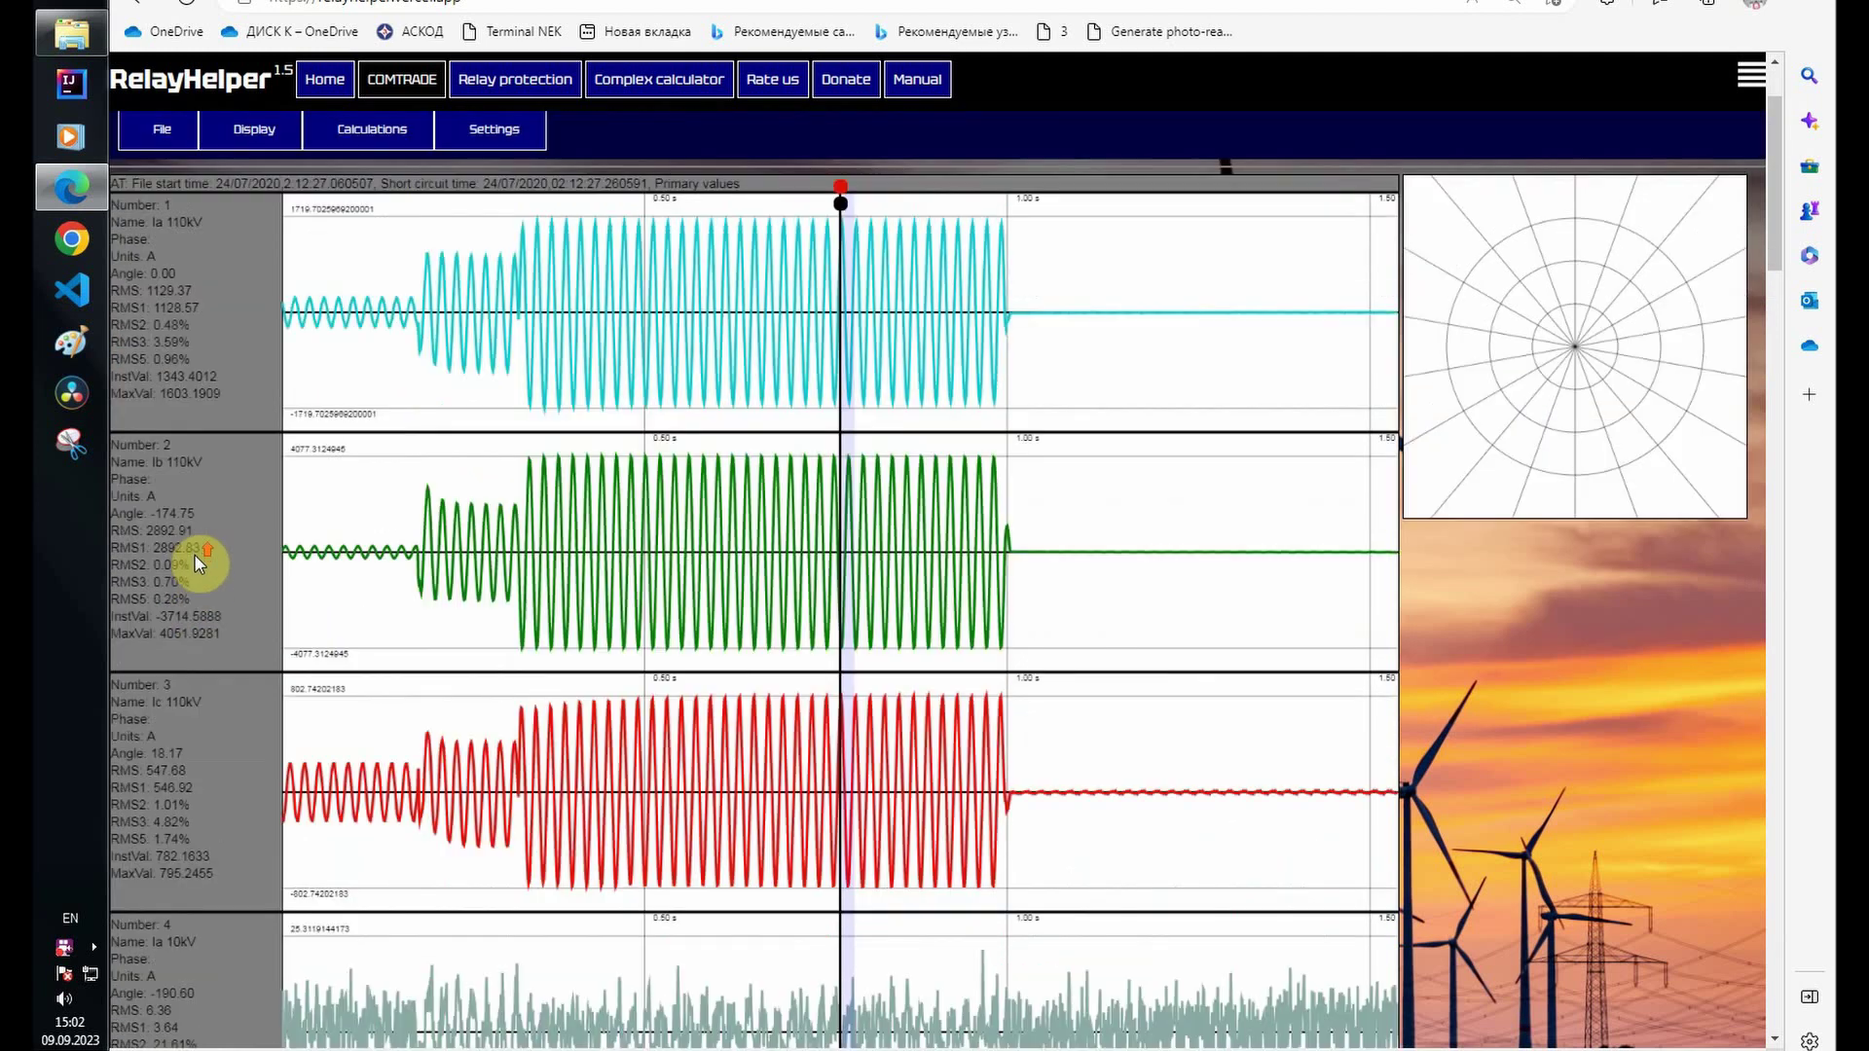
scroll(195, 553, "down", 5)
scroll(249, 682, "down", 4)
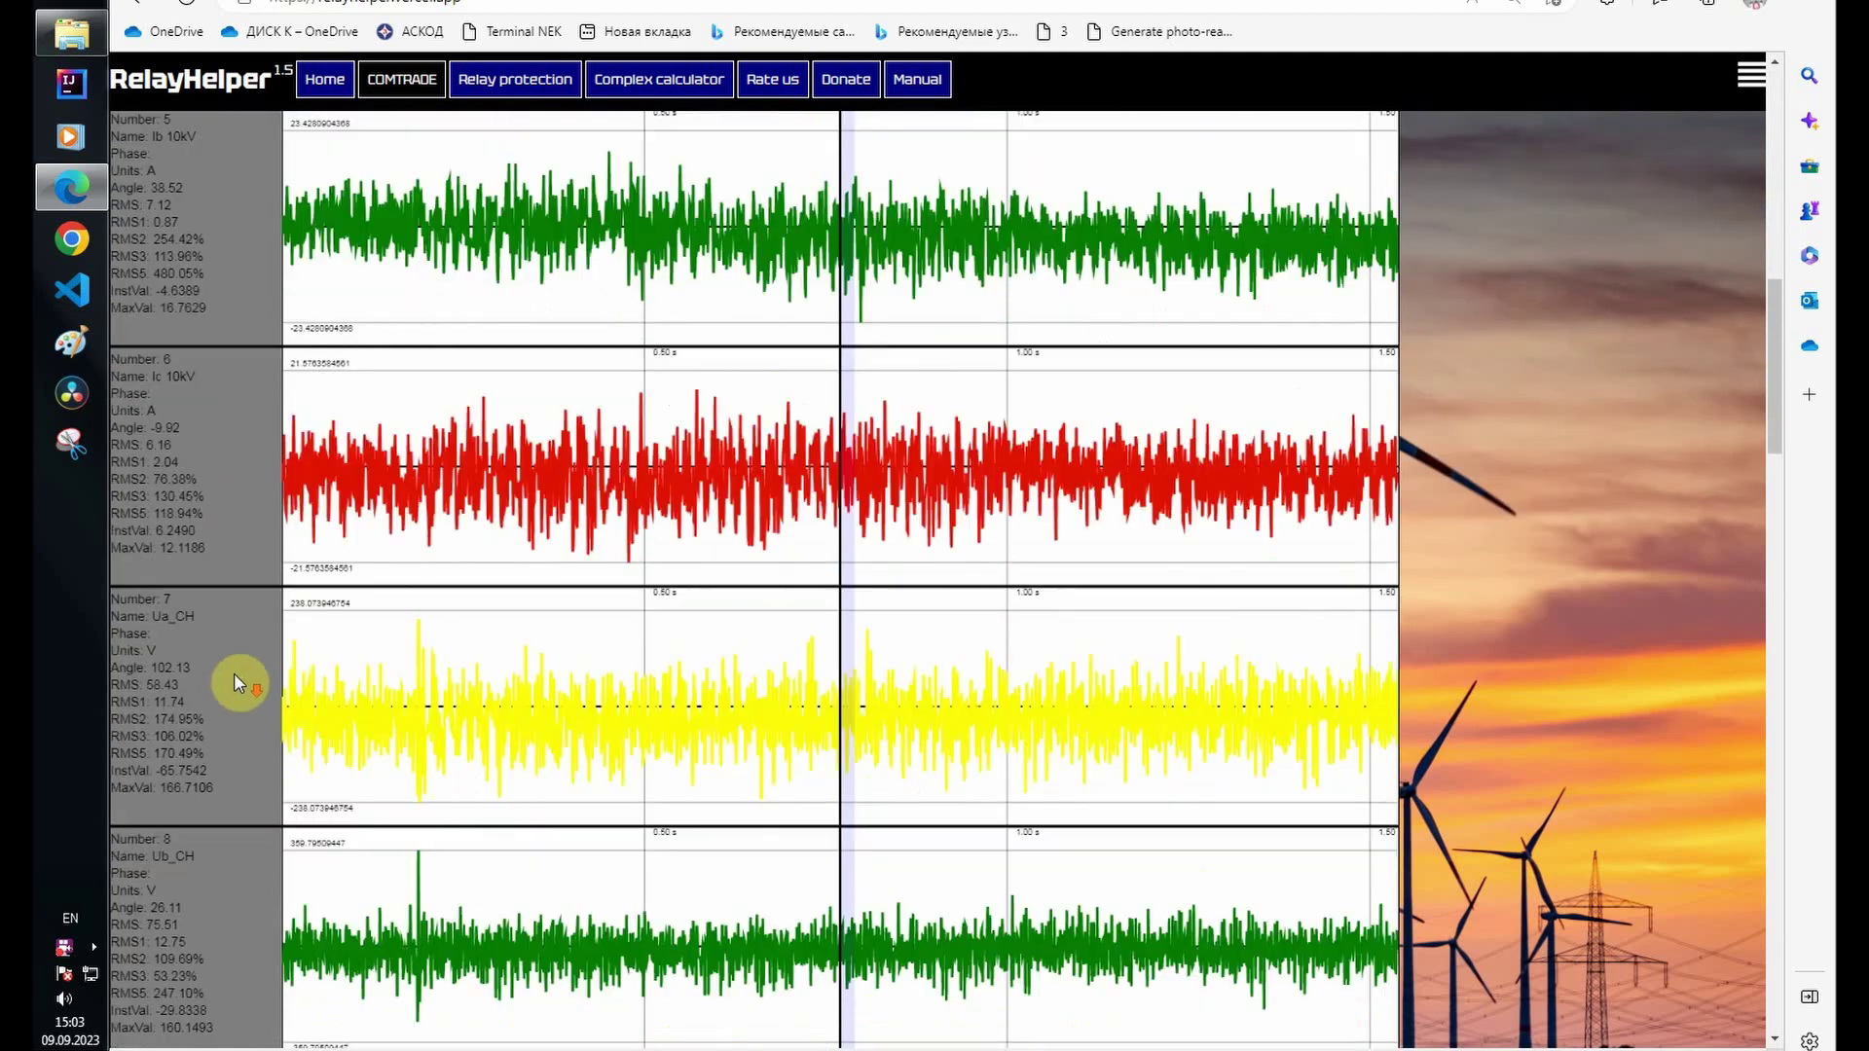
scroll(193, 582, "down", 2)
scroll(193, 583, "down", 4)
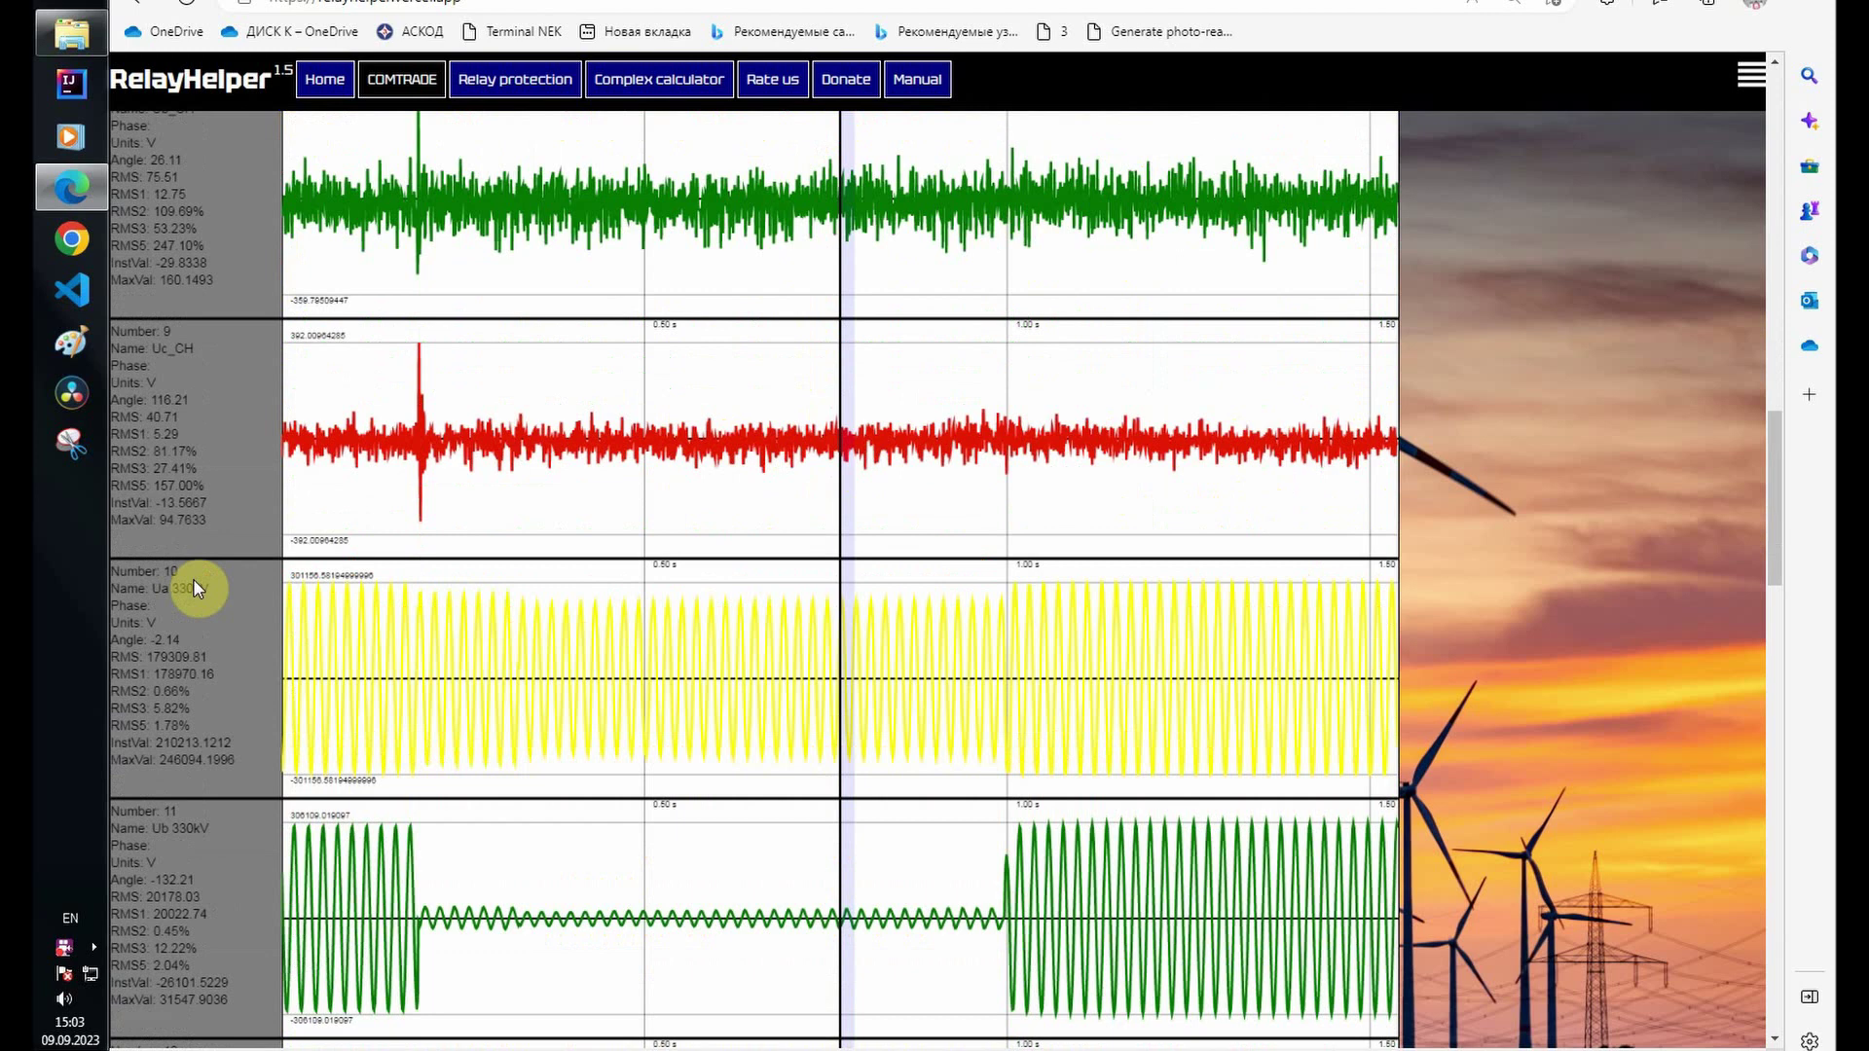
scroll(195, 584, "down", 4)
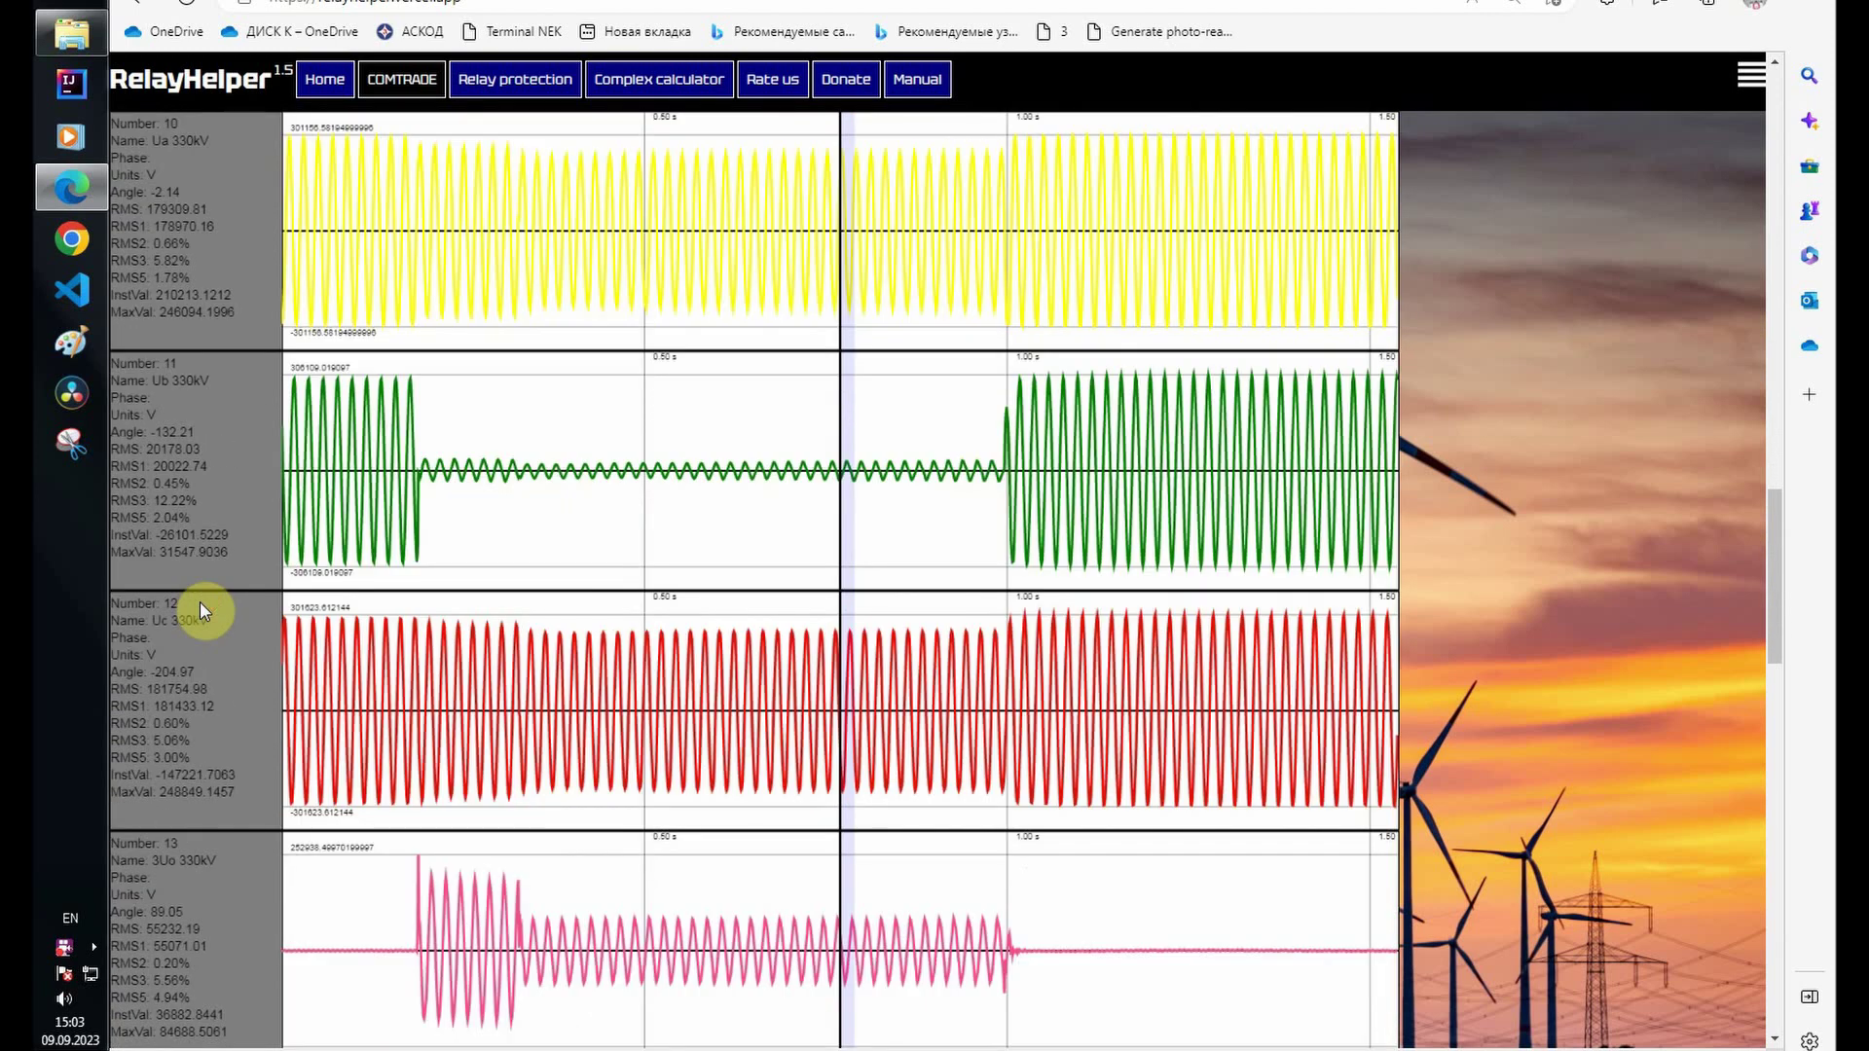
scroll(201, 610, "down", 4)
scroll(204, 615, "down", 3)
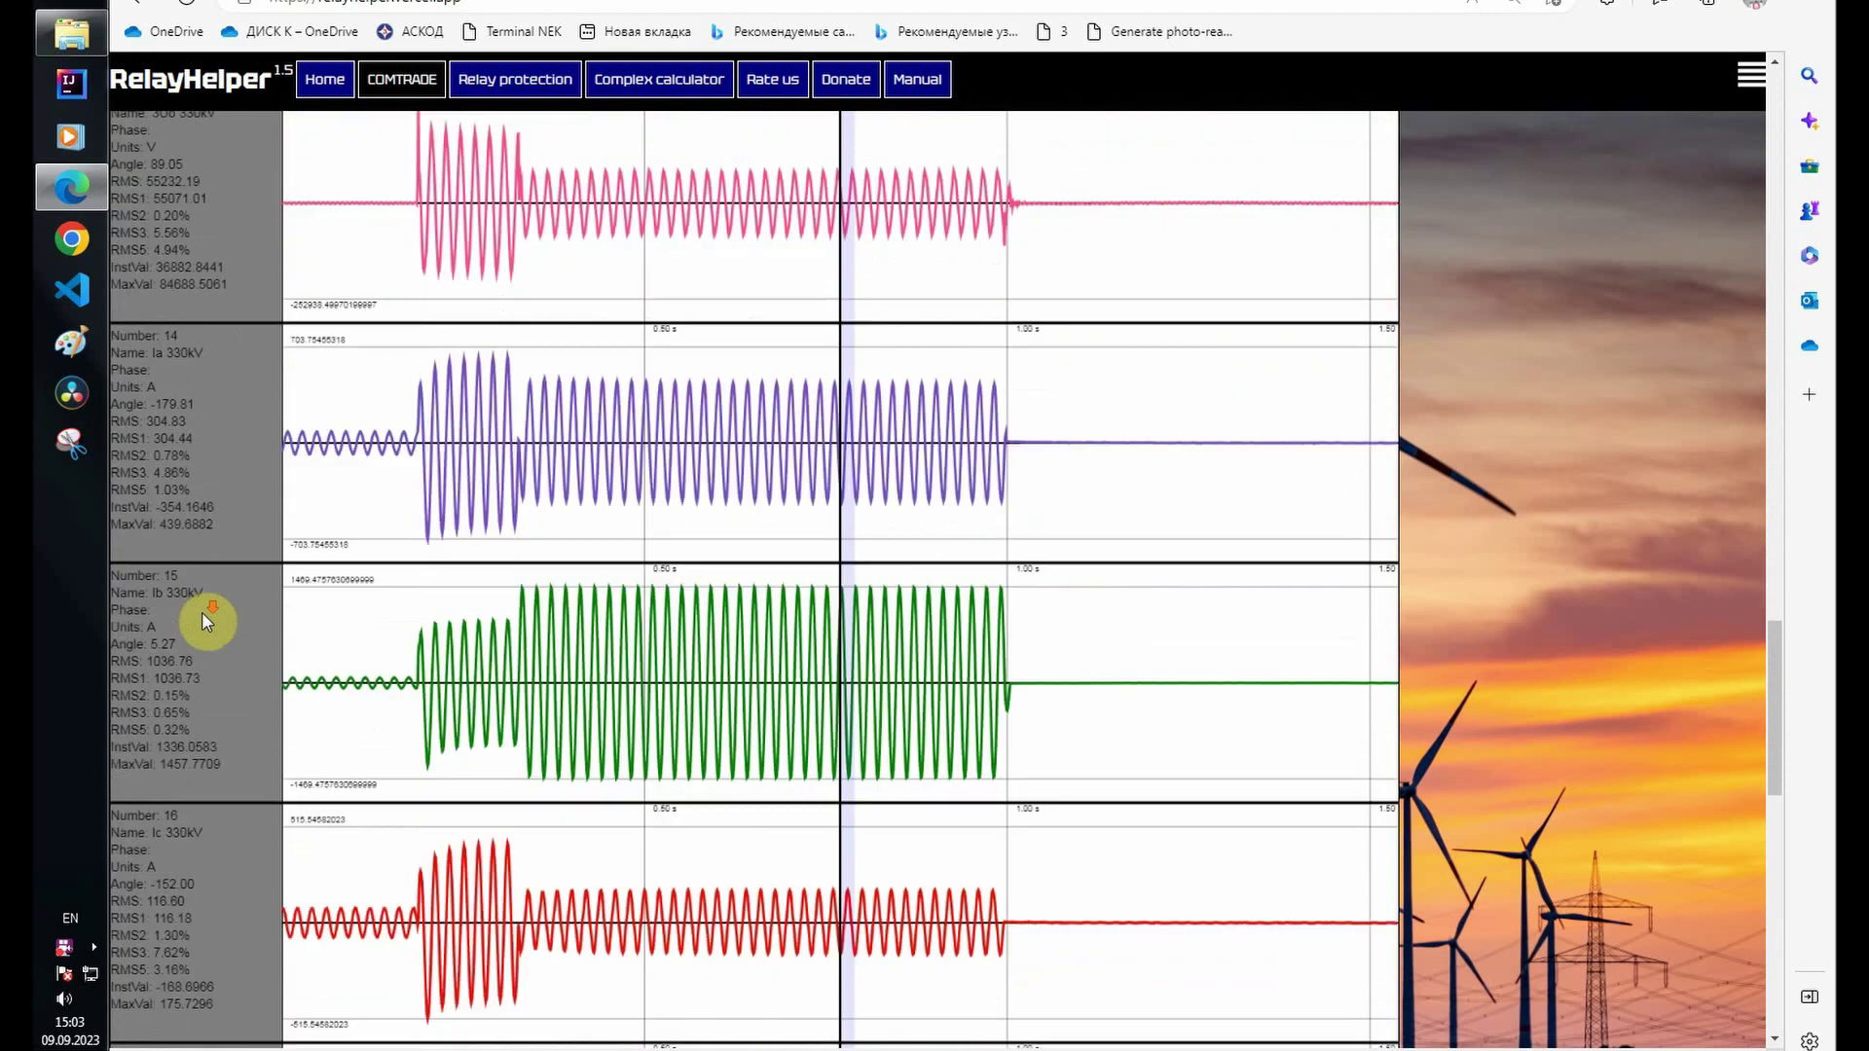
scroll(201, 611, "down", 1)
scroll(209, 626, "down", 3)
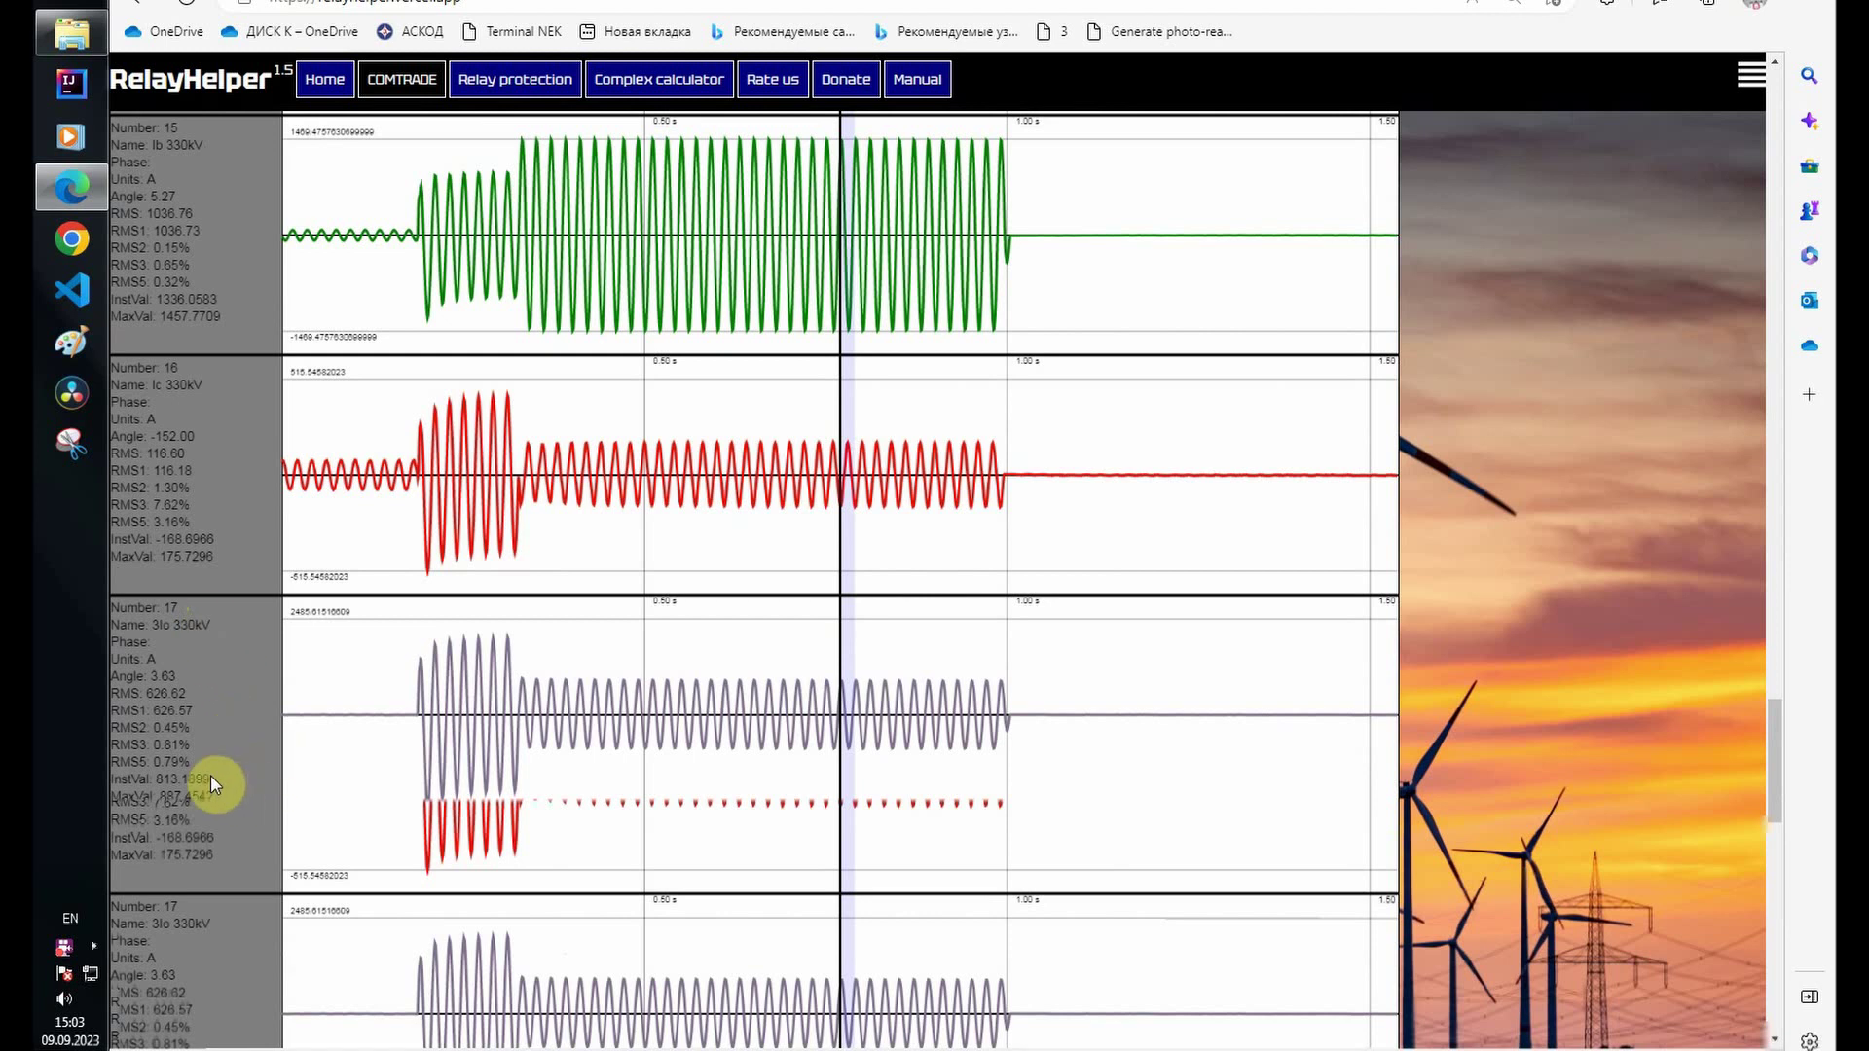
scroll(211, 782, "down", 3)
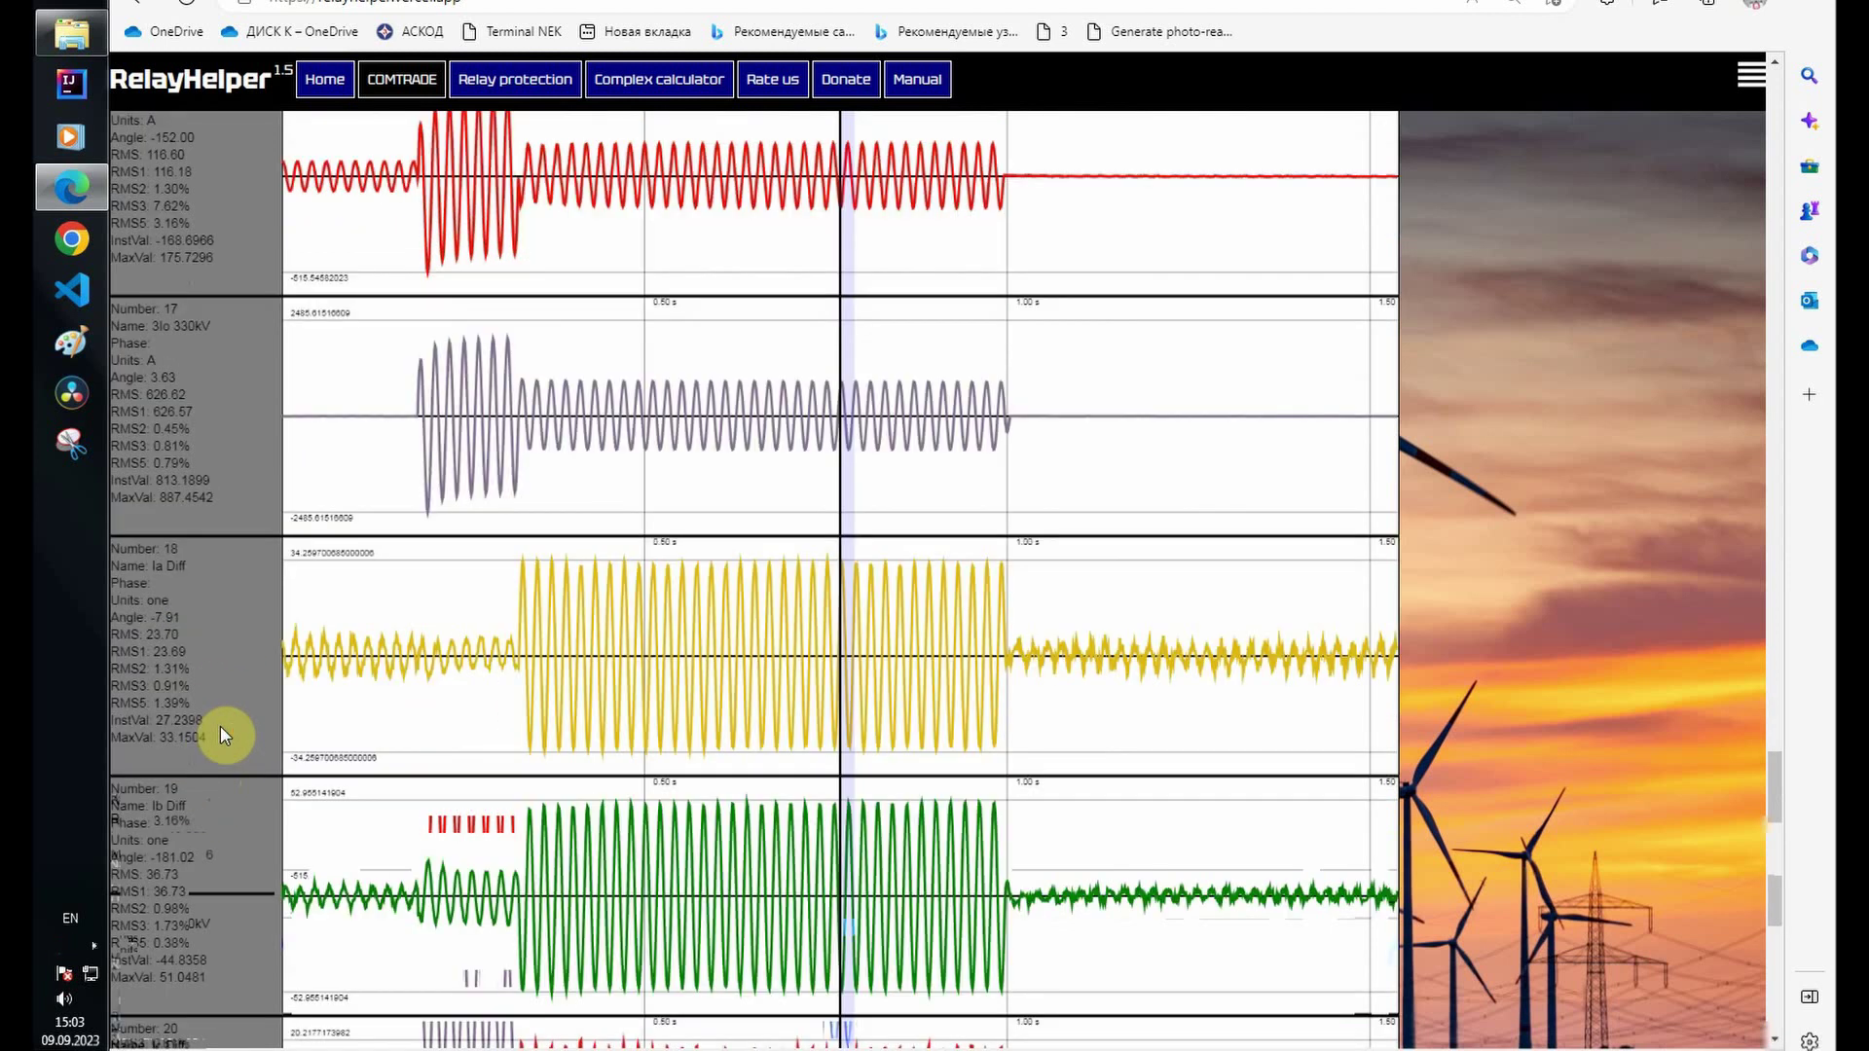
scroll(220, 727, "up", 5)
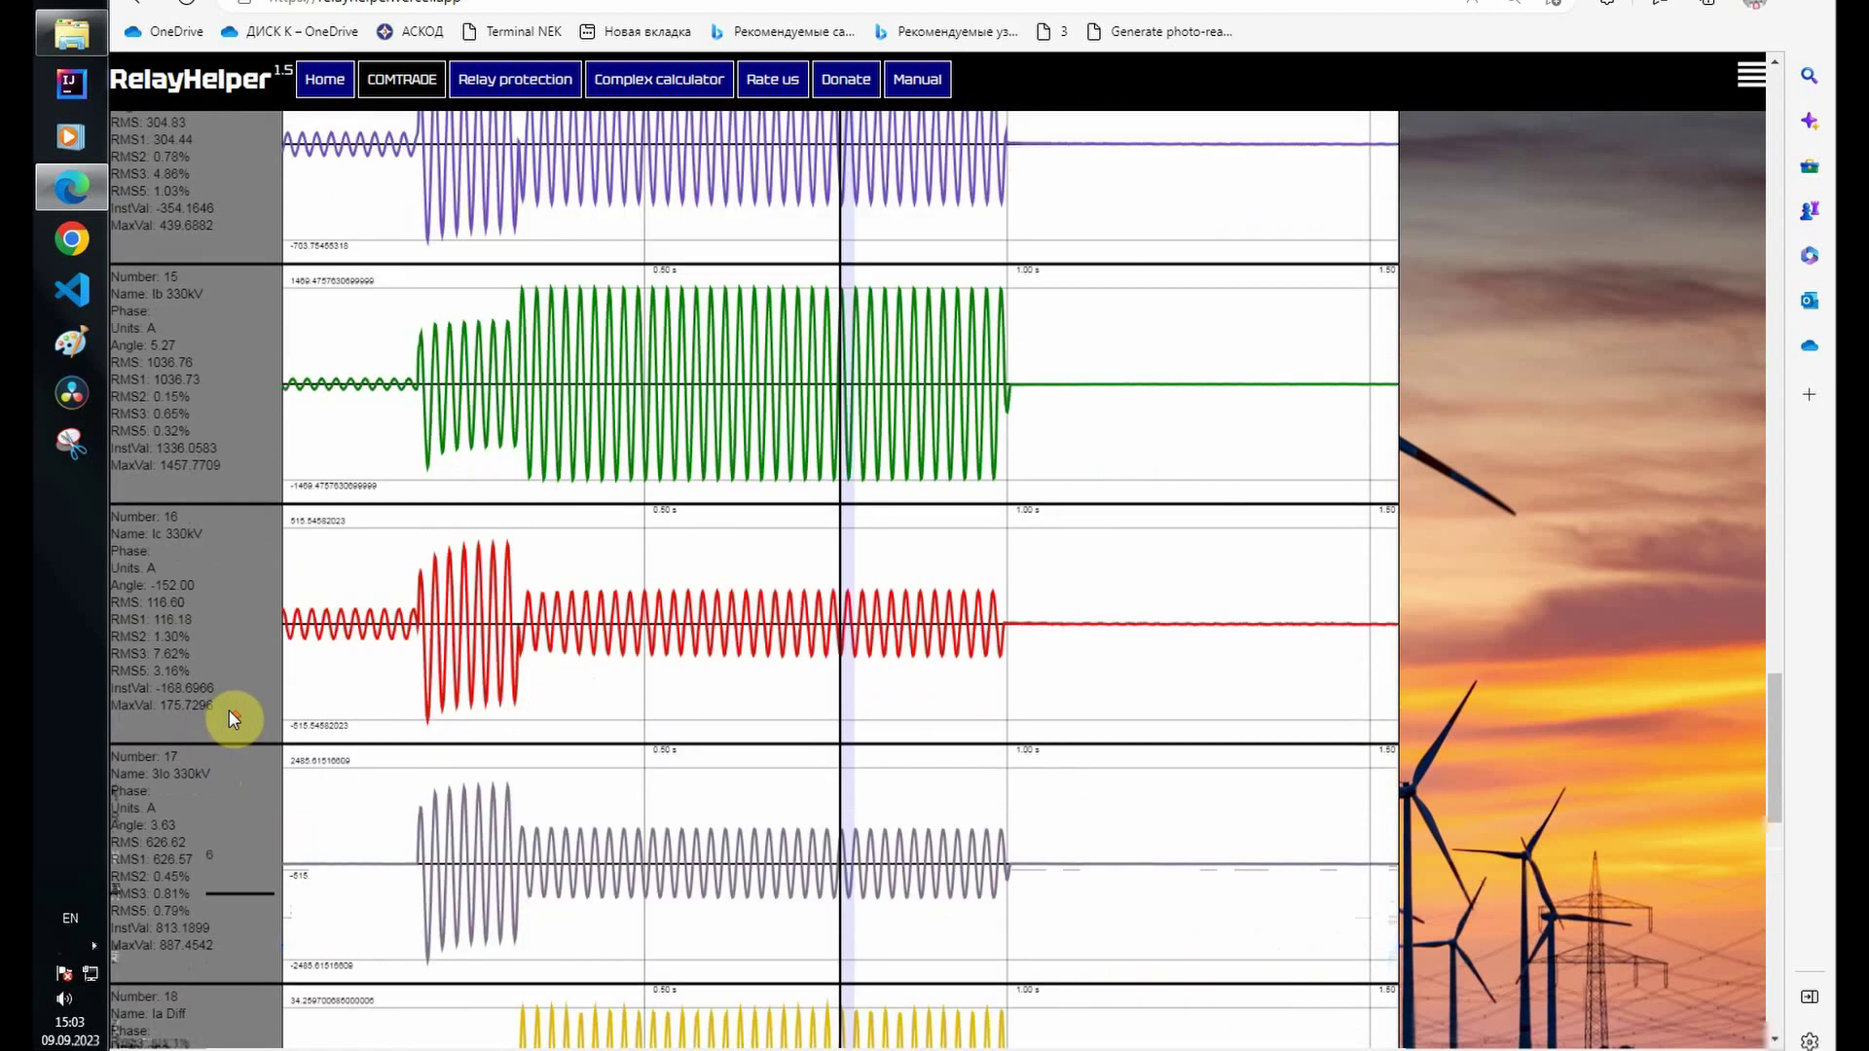
scroll(230, 711, "down", 4)
scroll(230, 712, "down", 5)
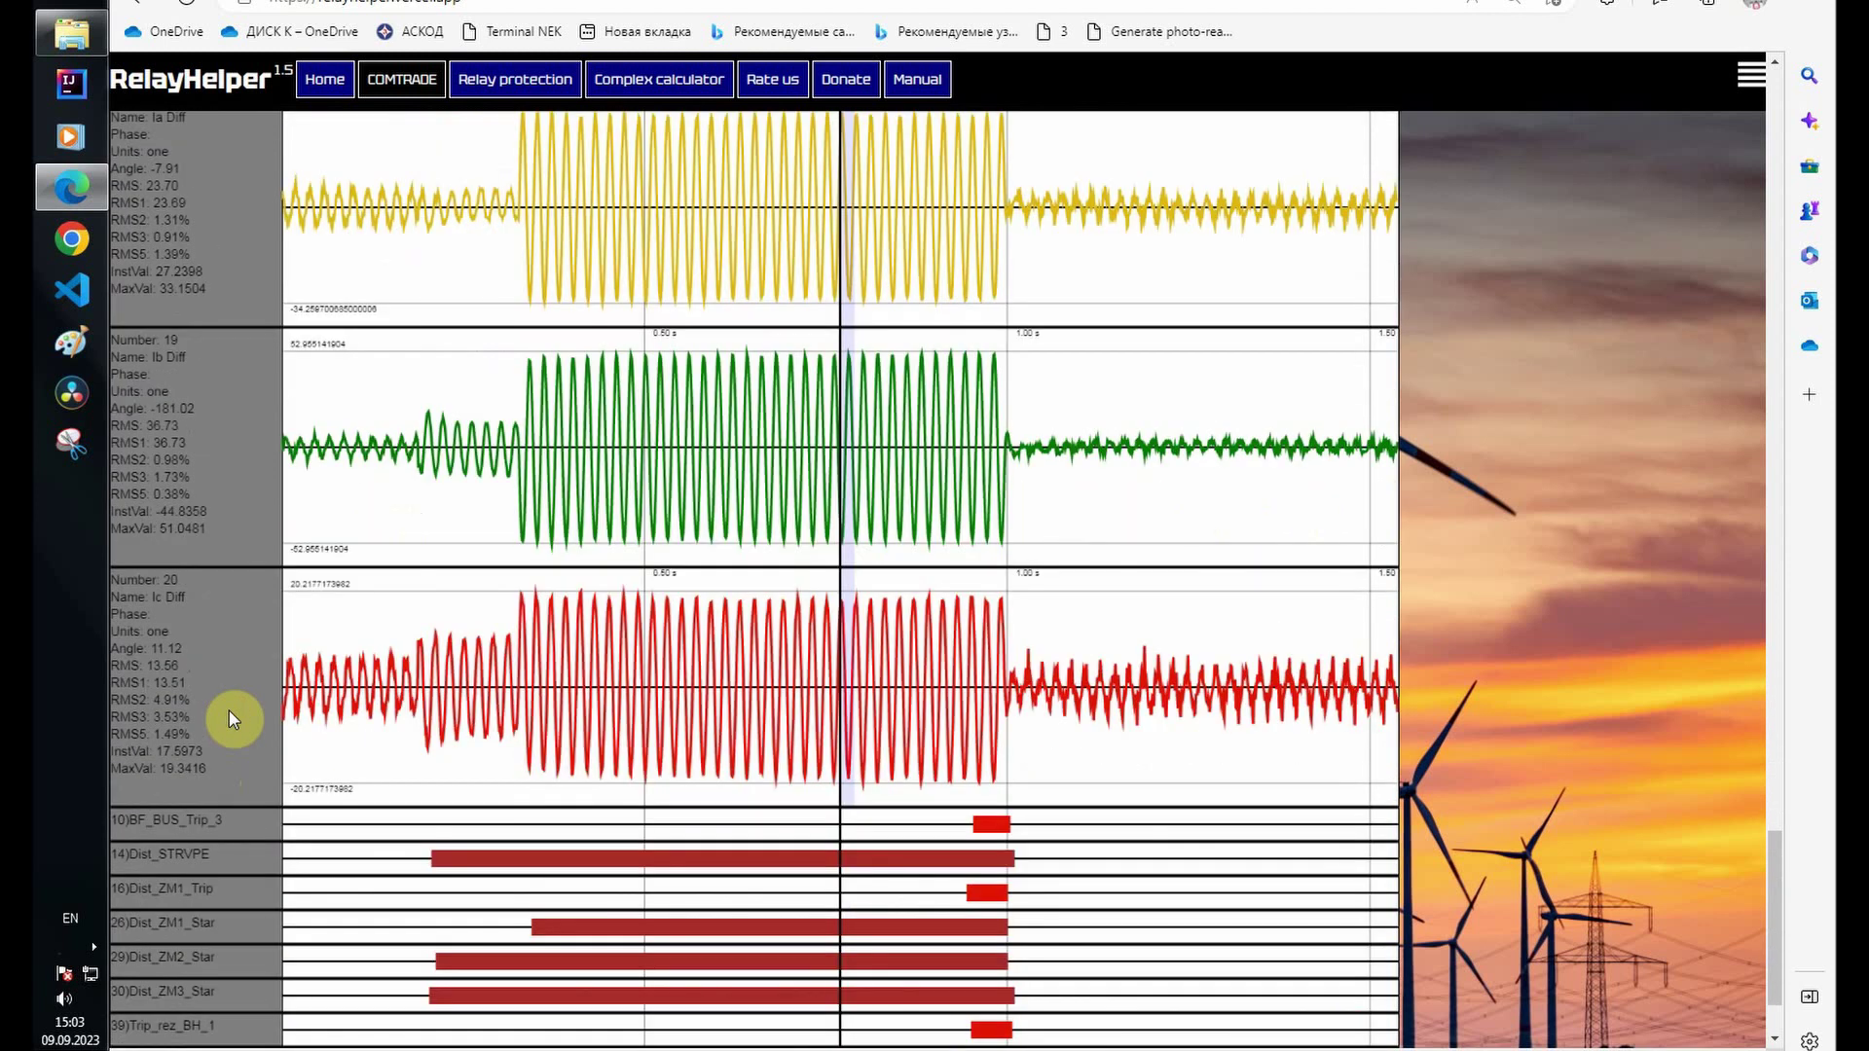
scroll(230, 713, "down", 2)
scroll(229, 712, "up", 3)
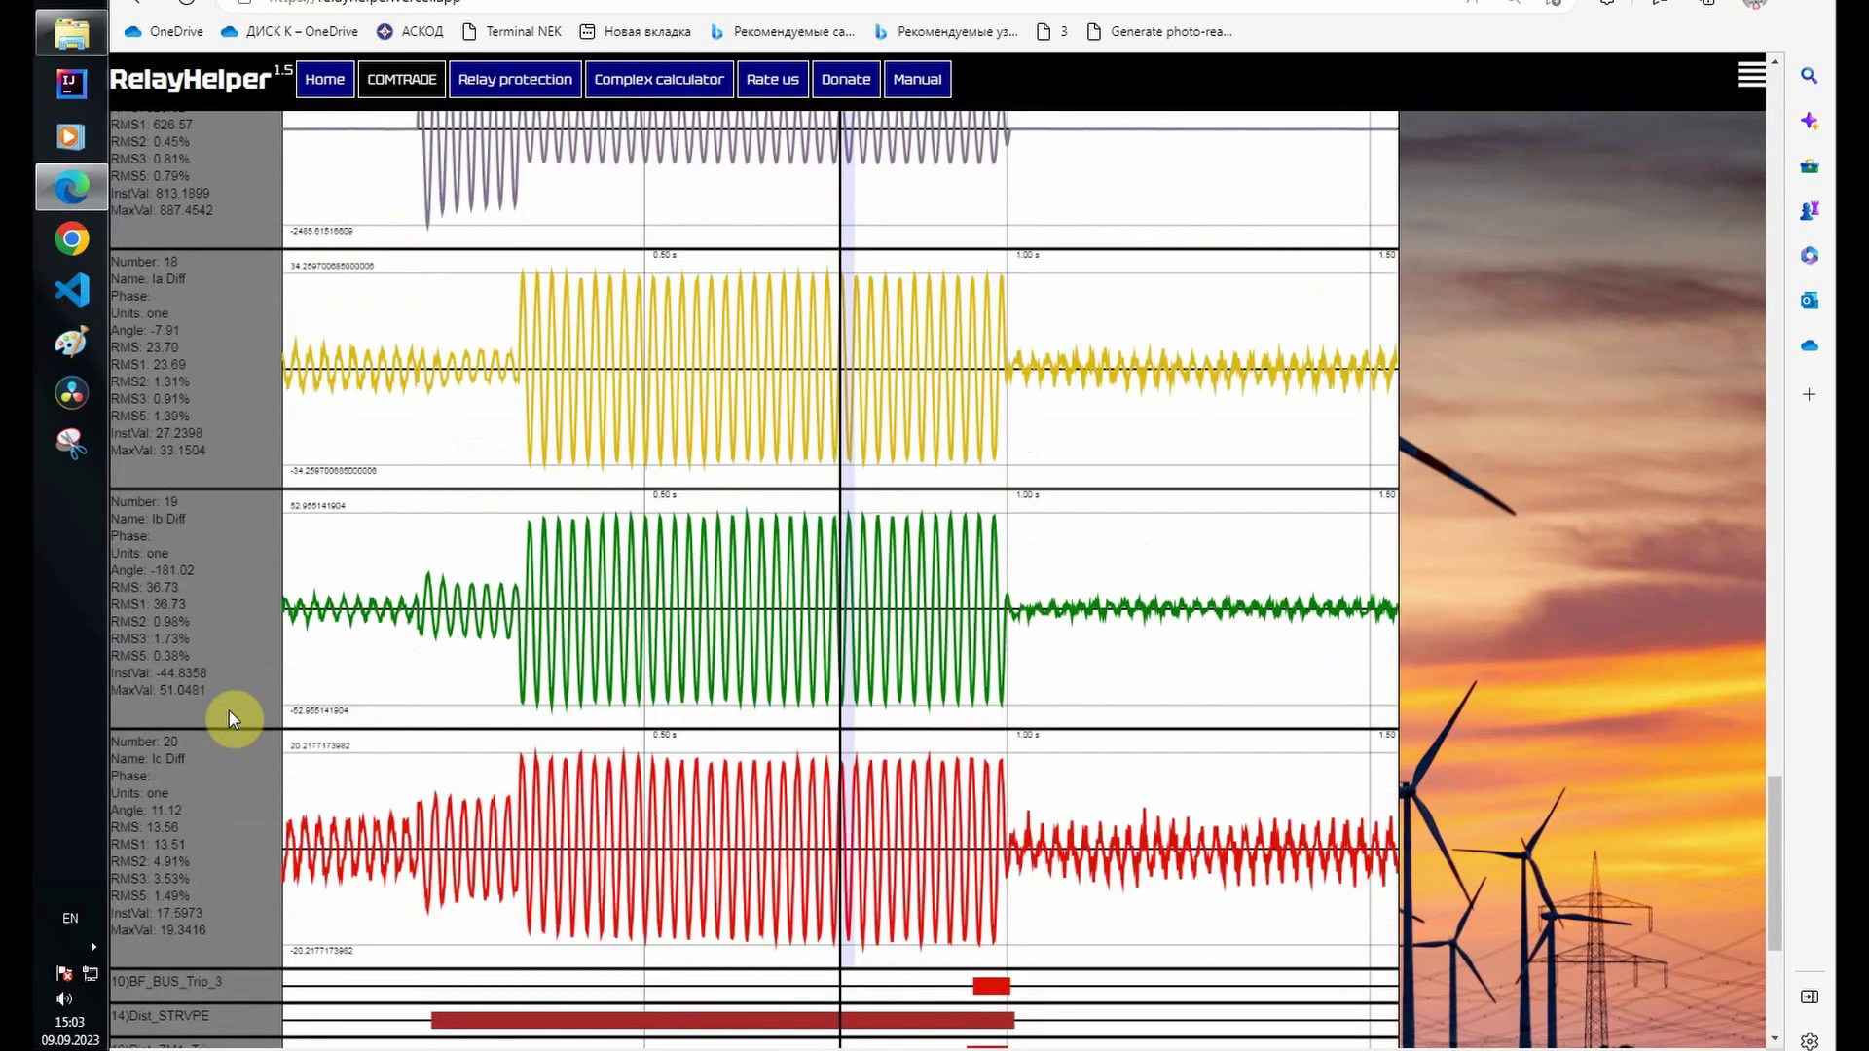
scroll(230, 718, "up", 3)
scroll(239, 604, "up", 3)
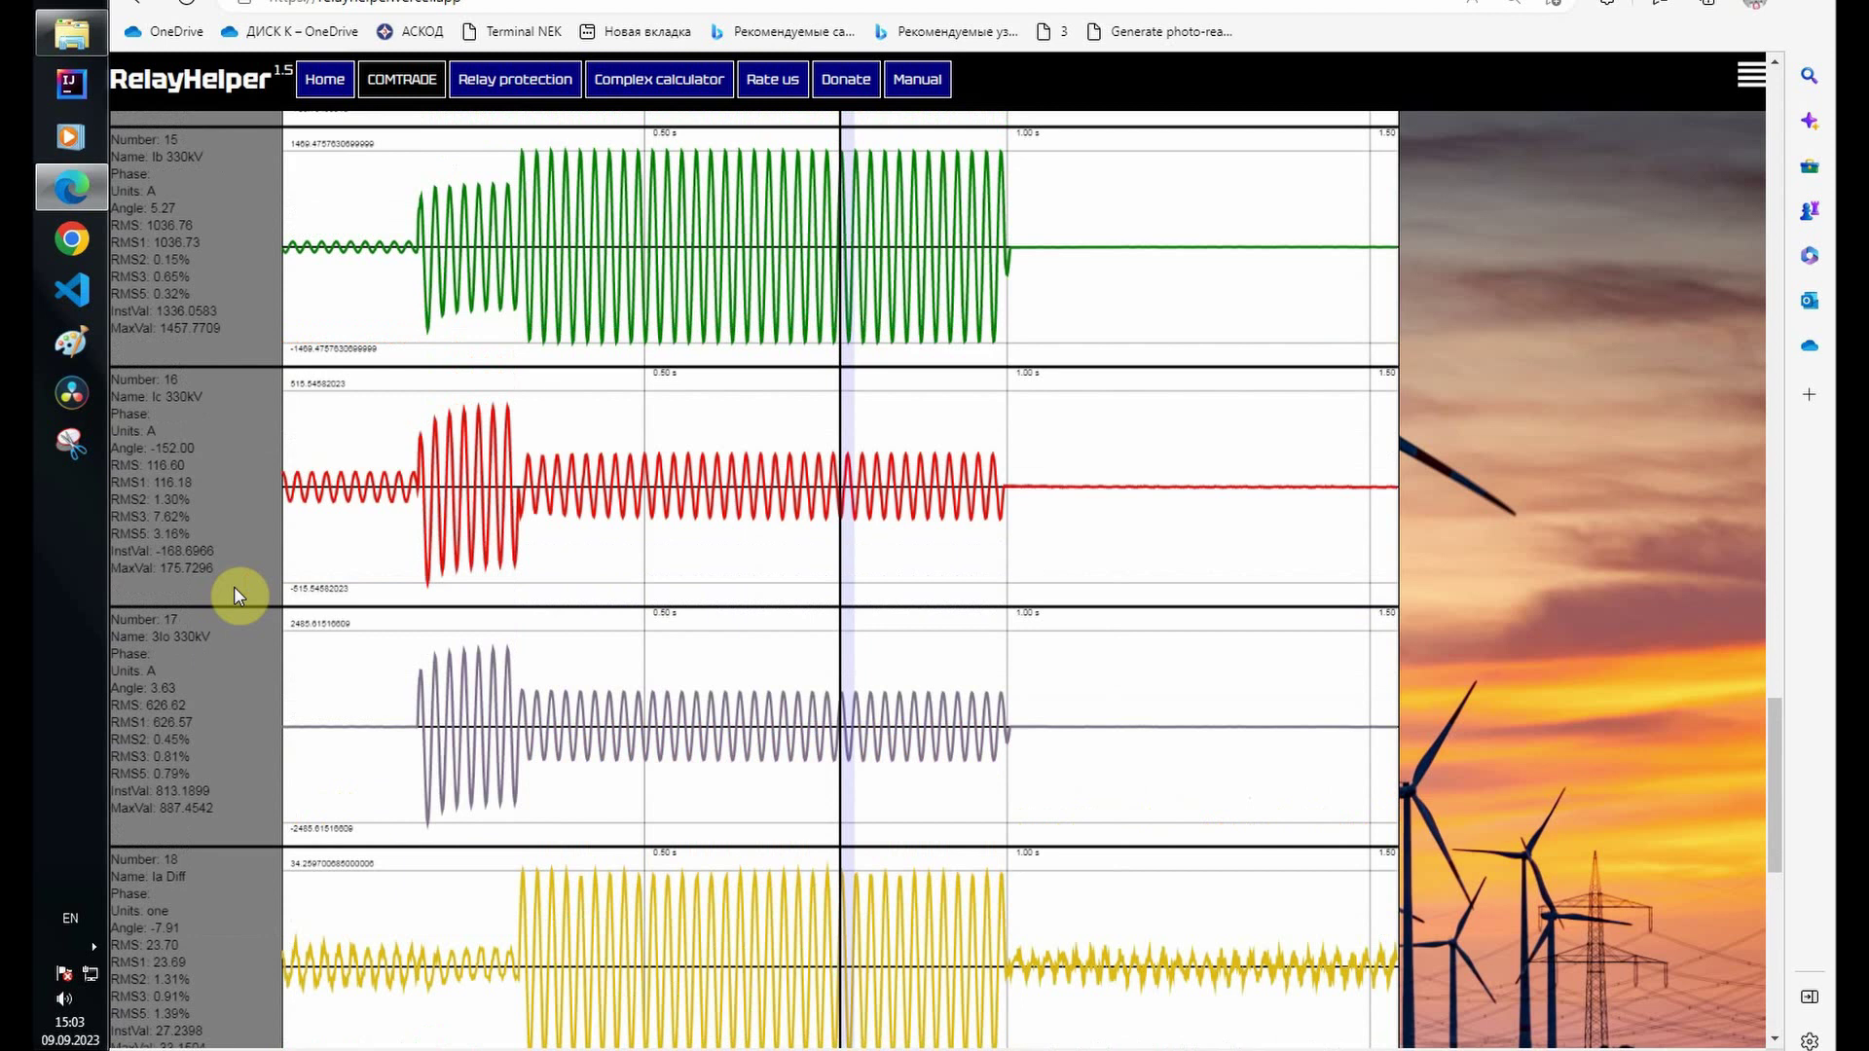
scroll(233, 587, "up", 20)
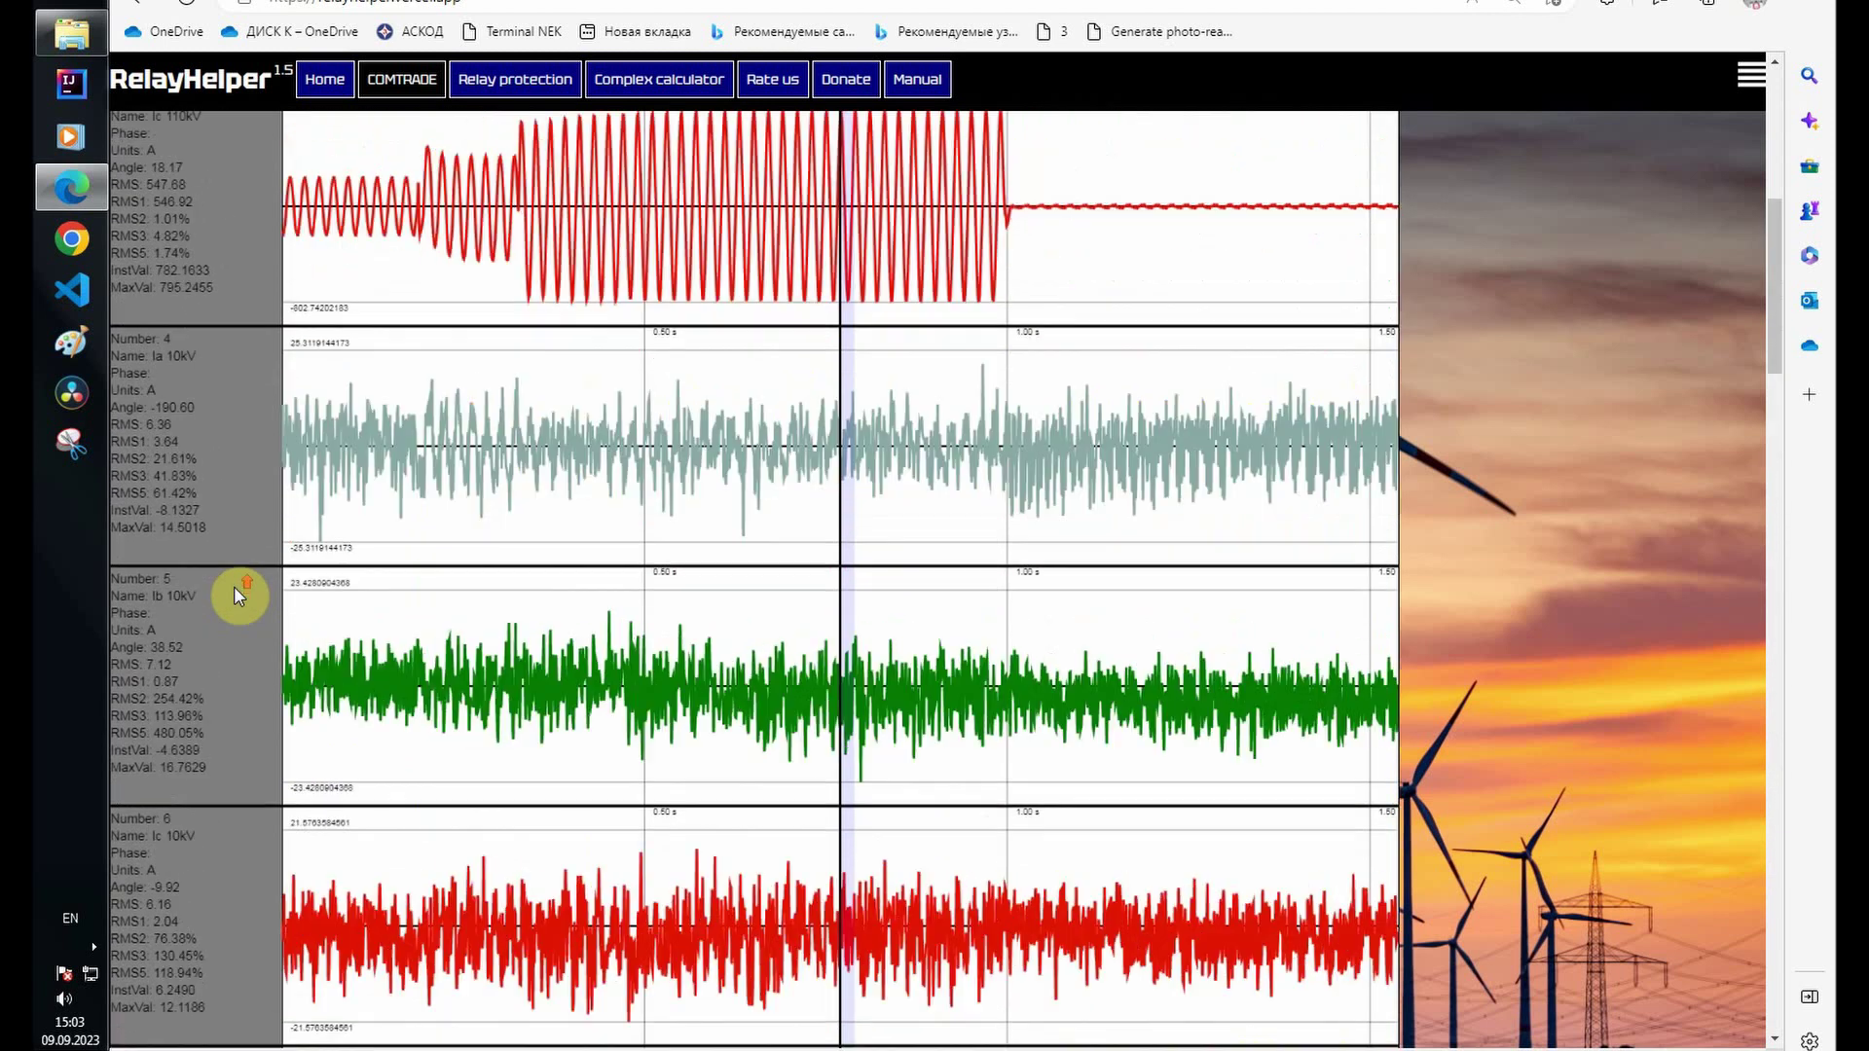
Step: Hide channels 1–9: the Ia/Ib/Ic 110kV and 10kV currents and the Ua/Ub/Uc CH voltages
scroll(234, 586, "up", 7)
left_click(254, 338)
mouse_move(417, 368)
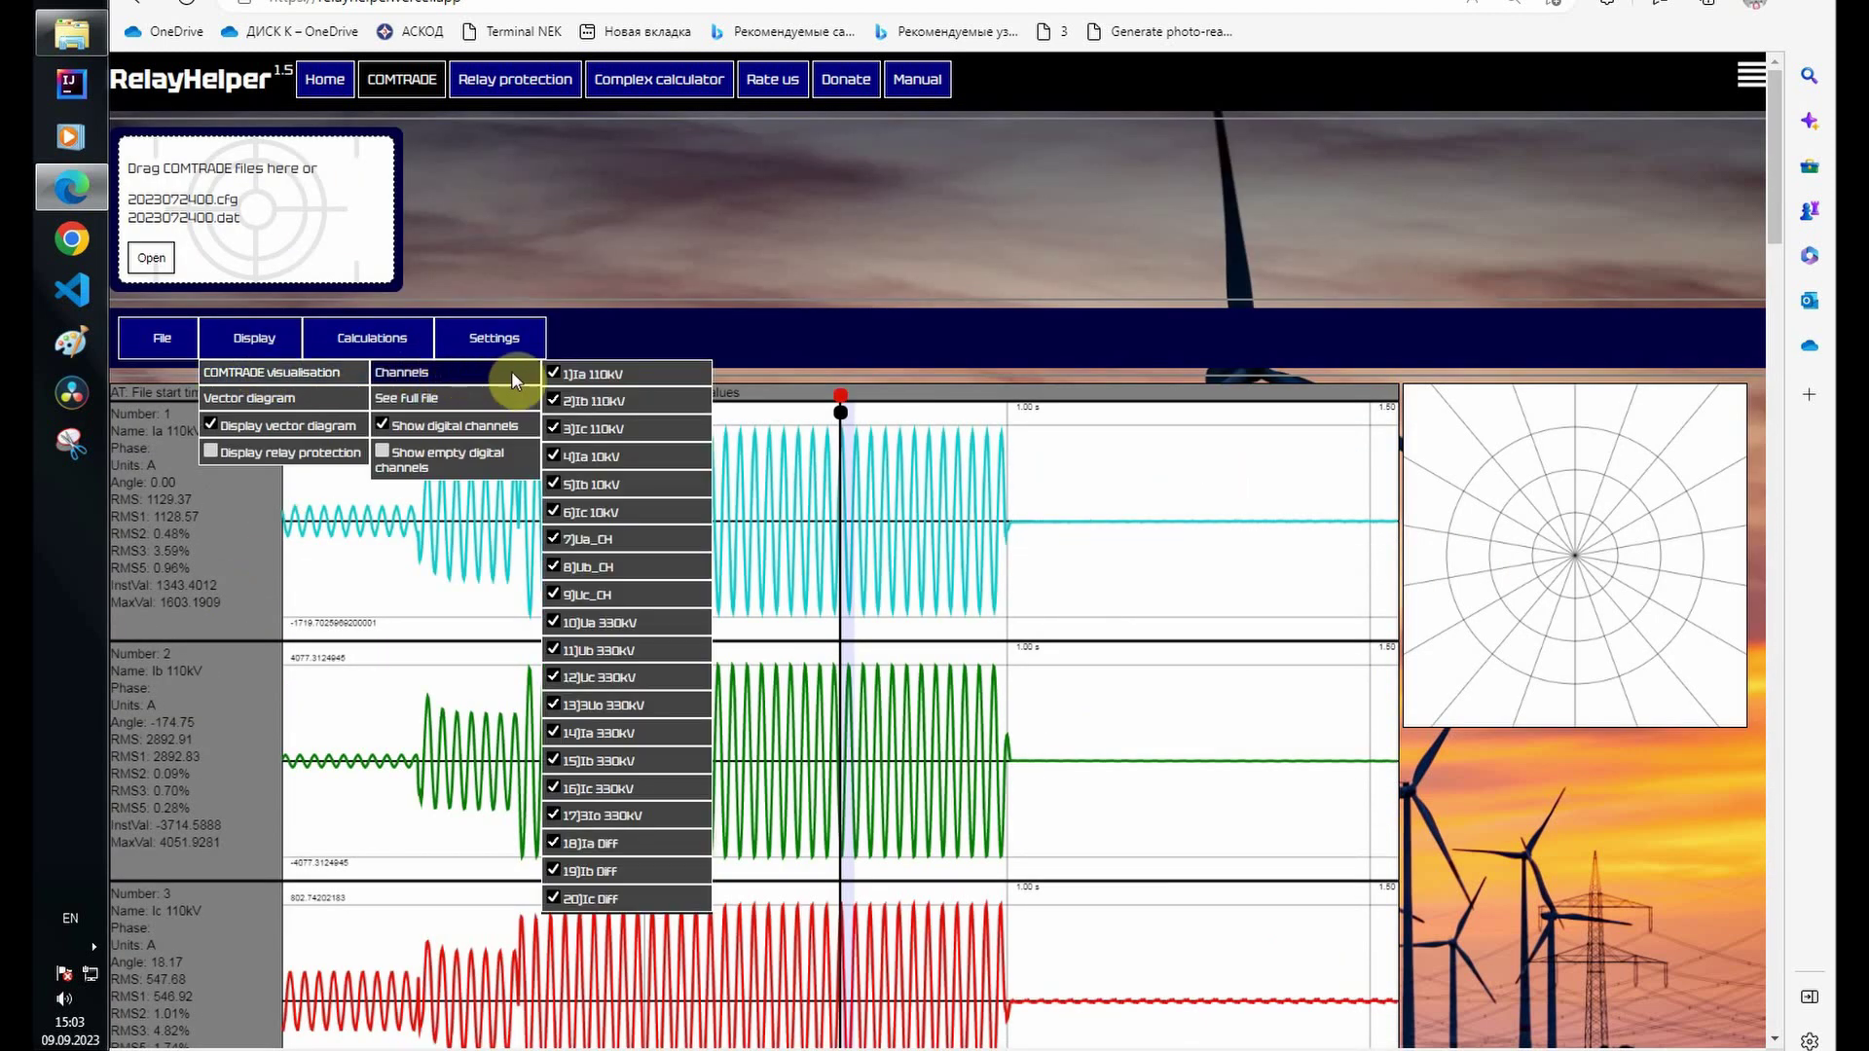
left_click(553, 372)
left_click(553, 399)
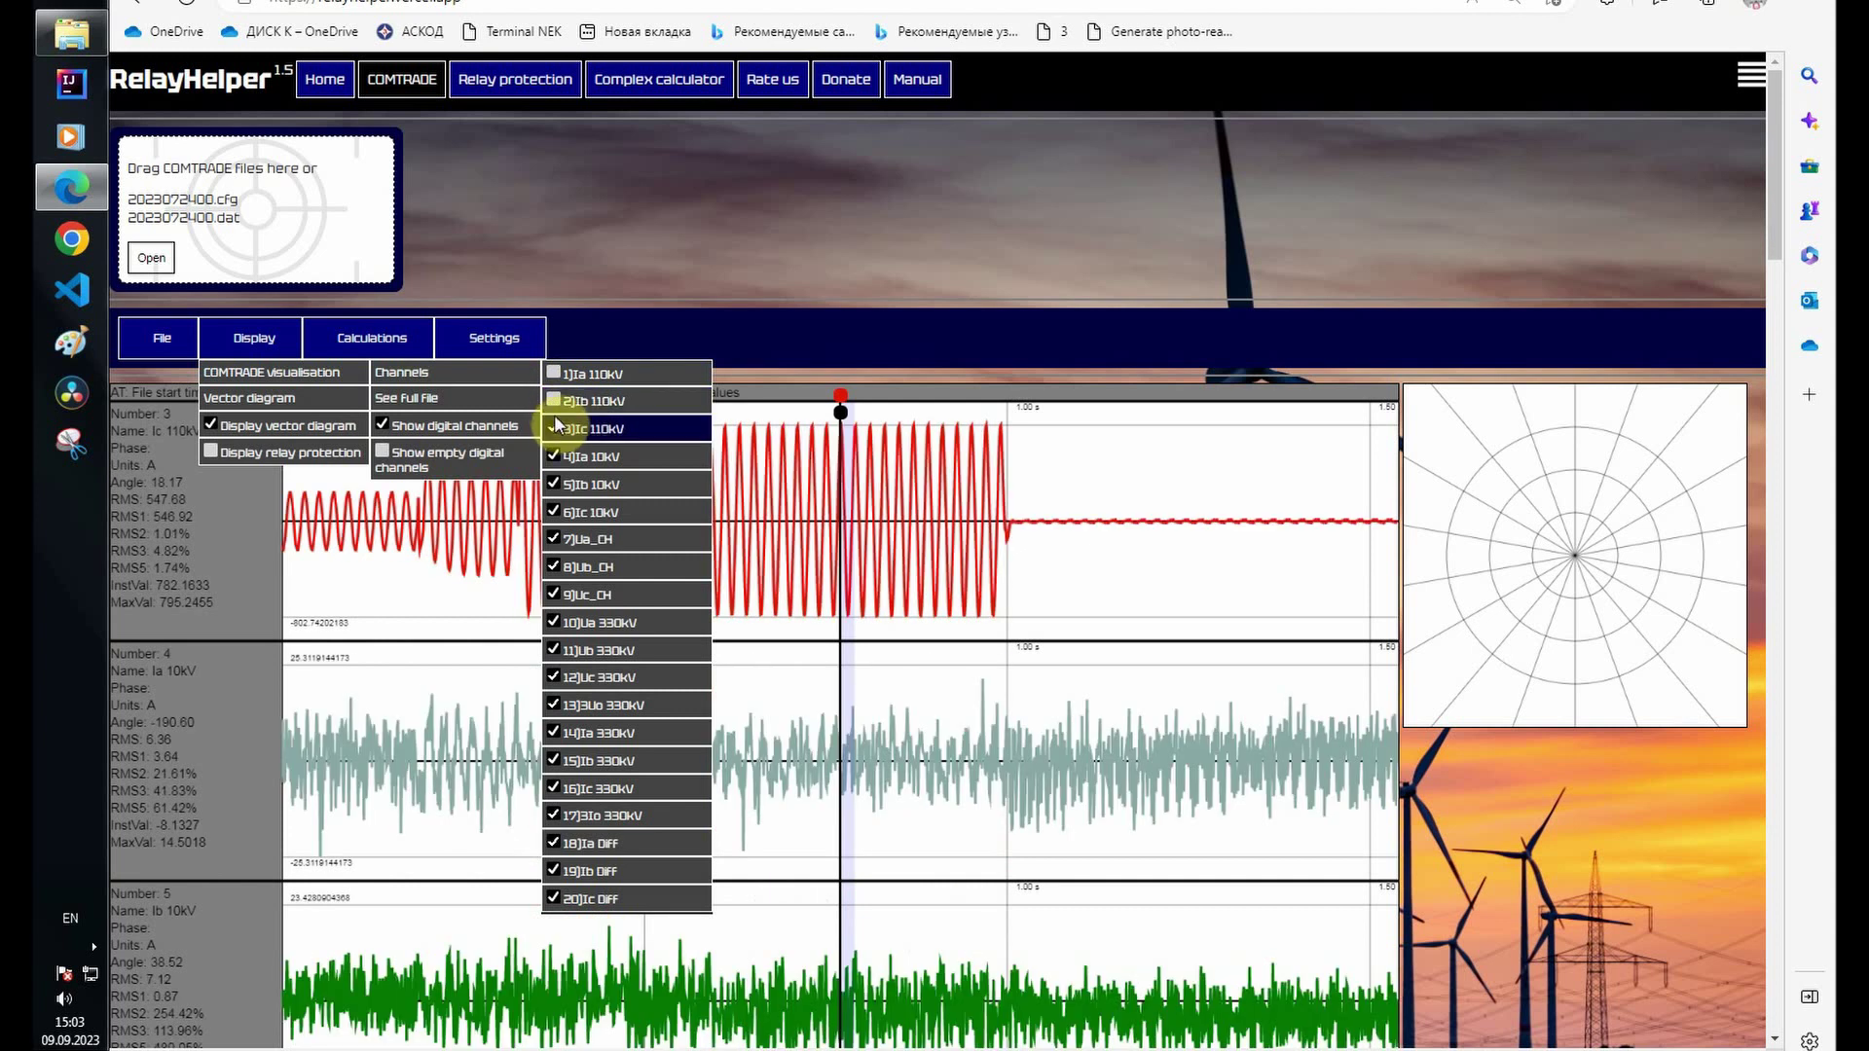
left_click(555, 429)
left_click(555, 455)
left_click(556, 484)
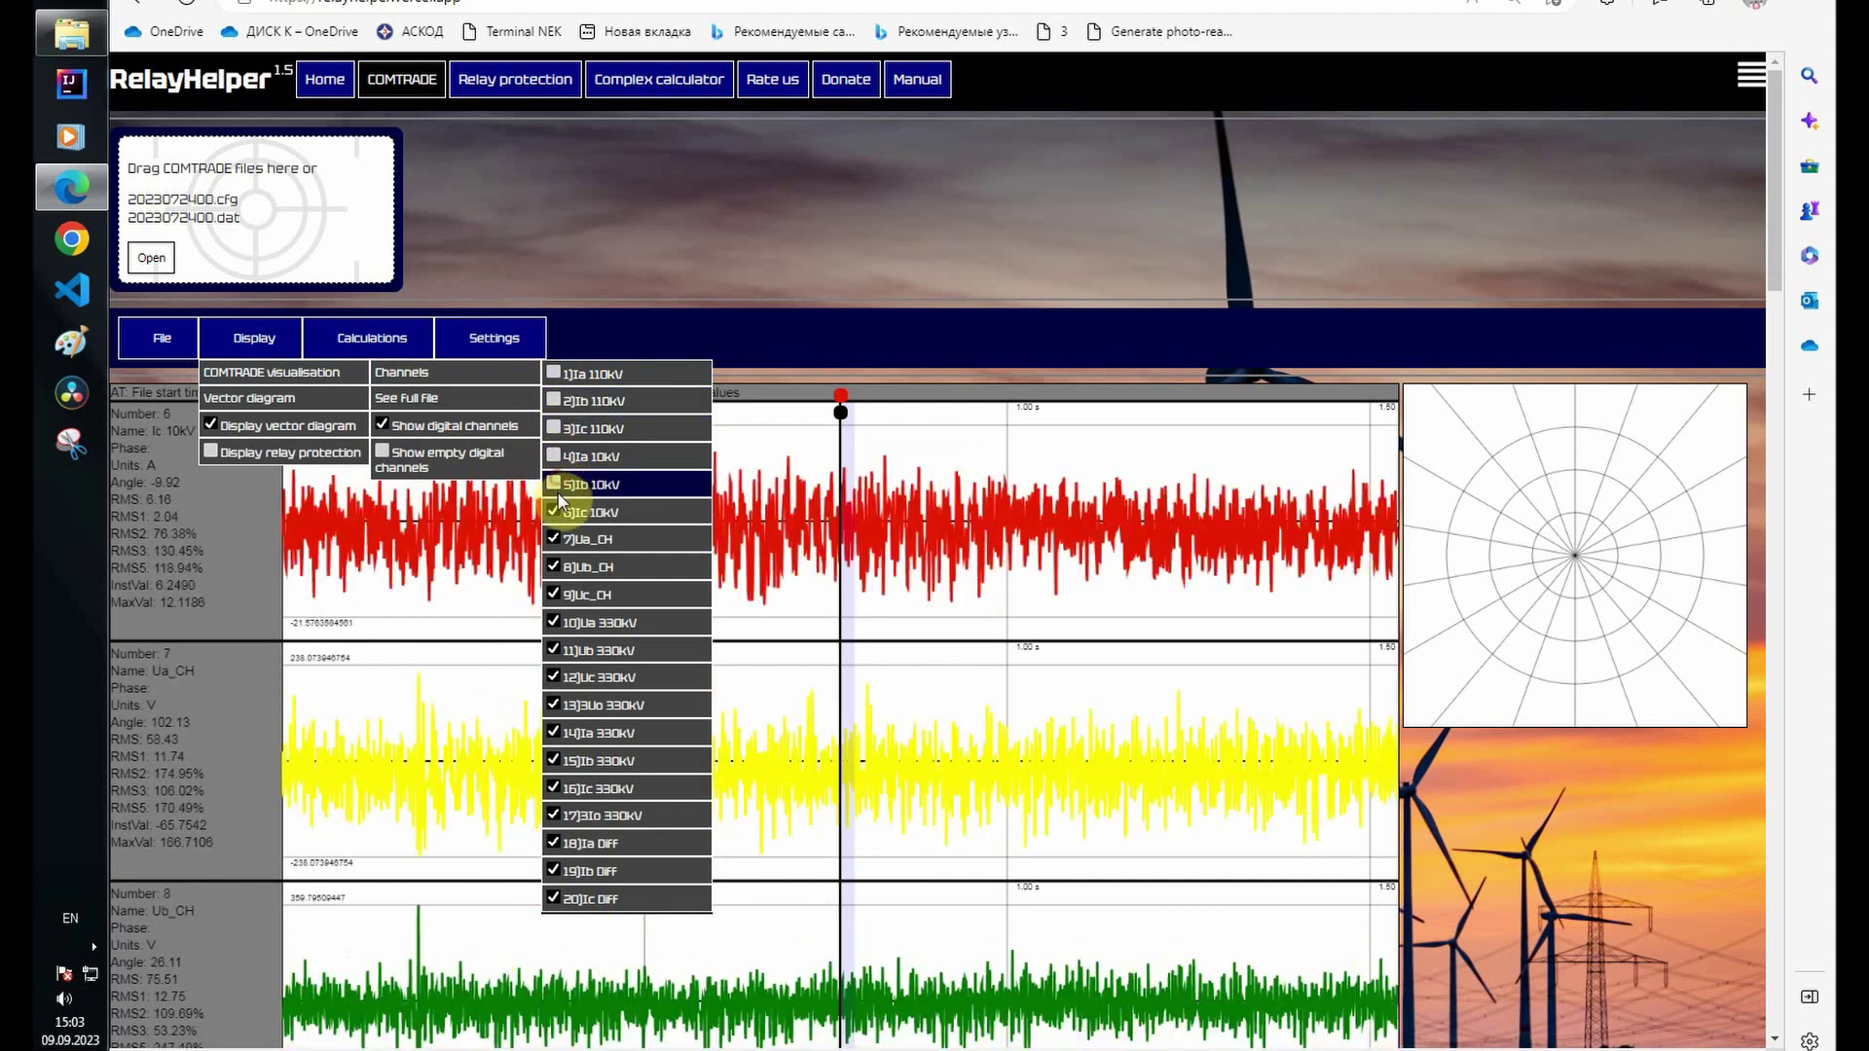
left_click(555, 511)
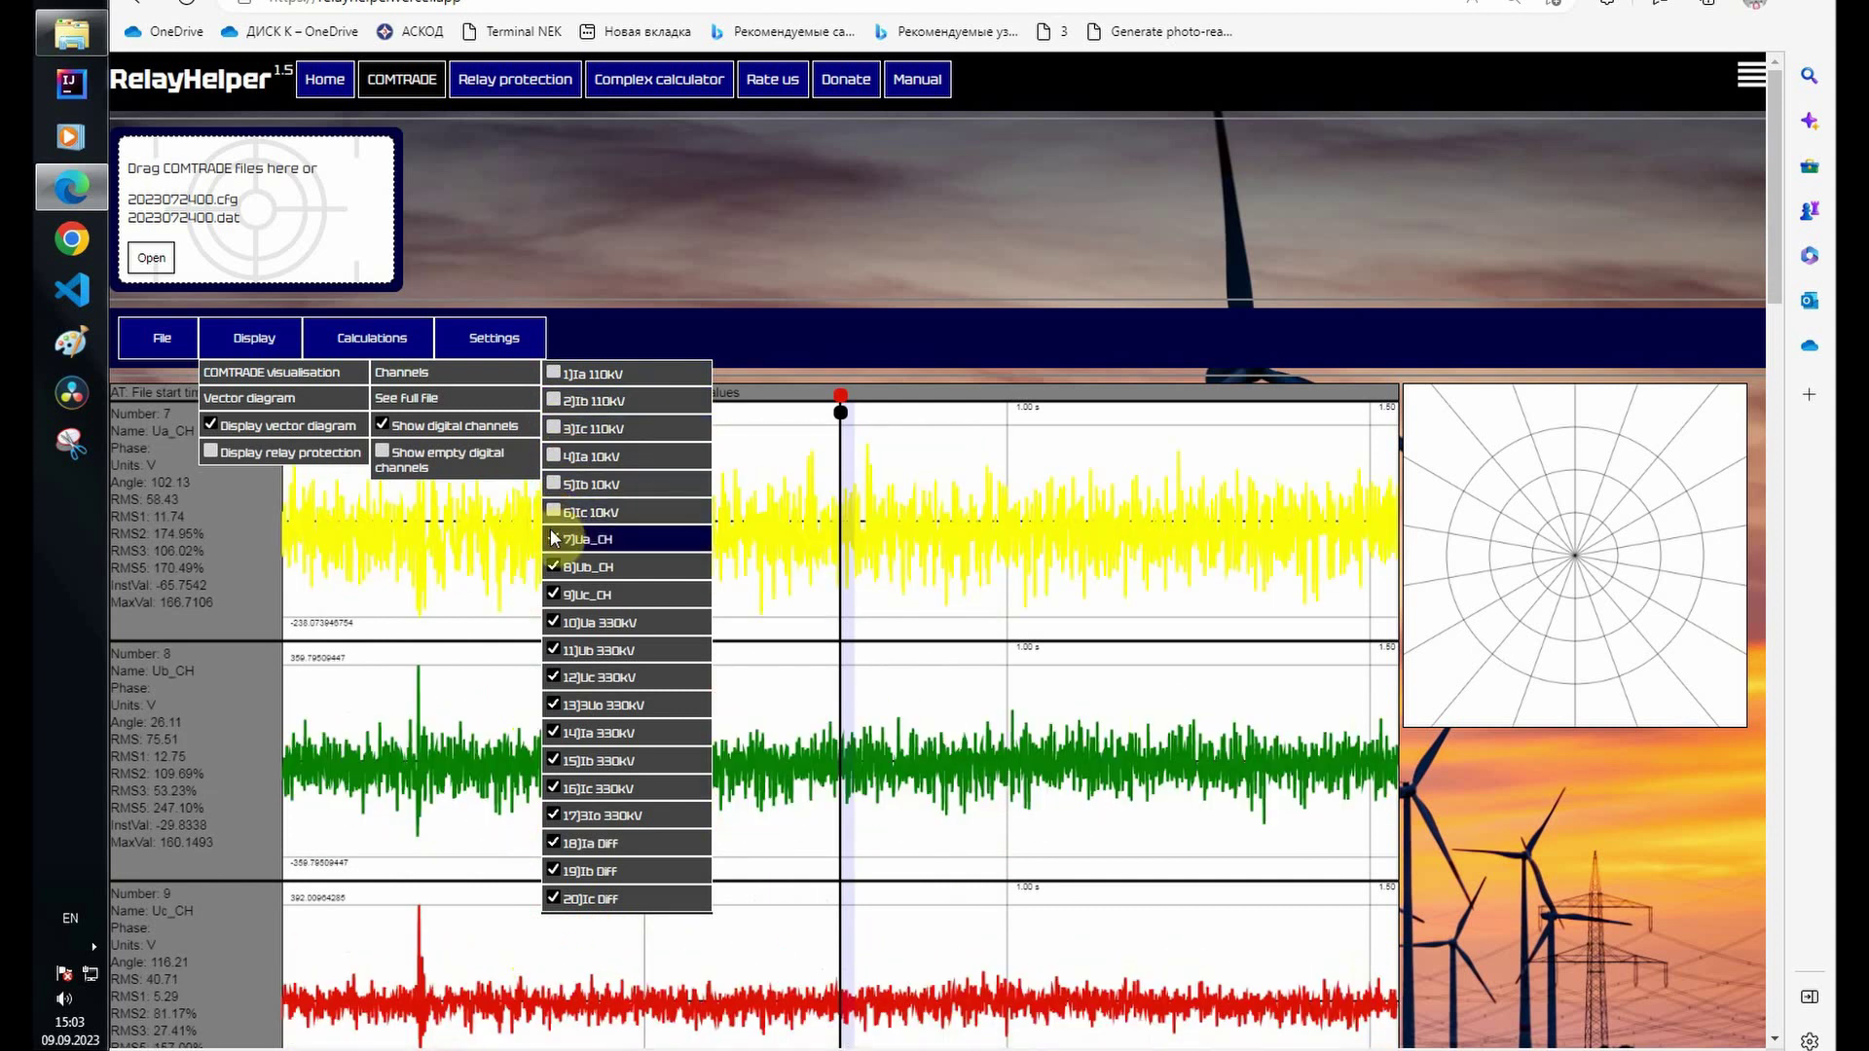
left_click(555, 539)
left_click(553, 567)
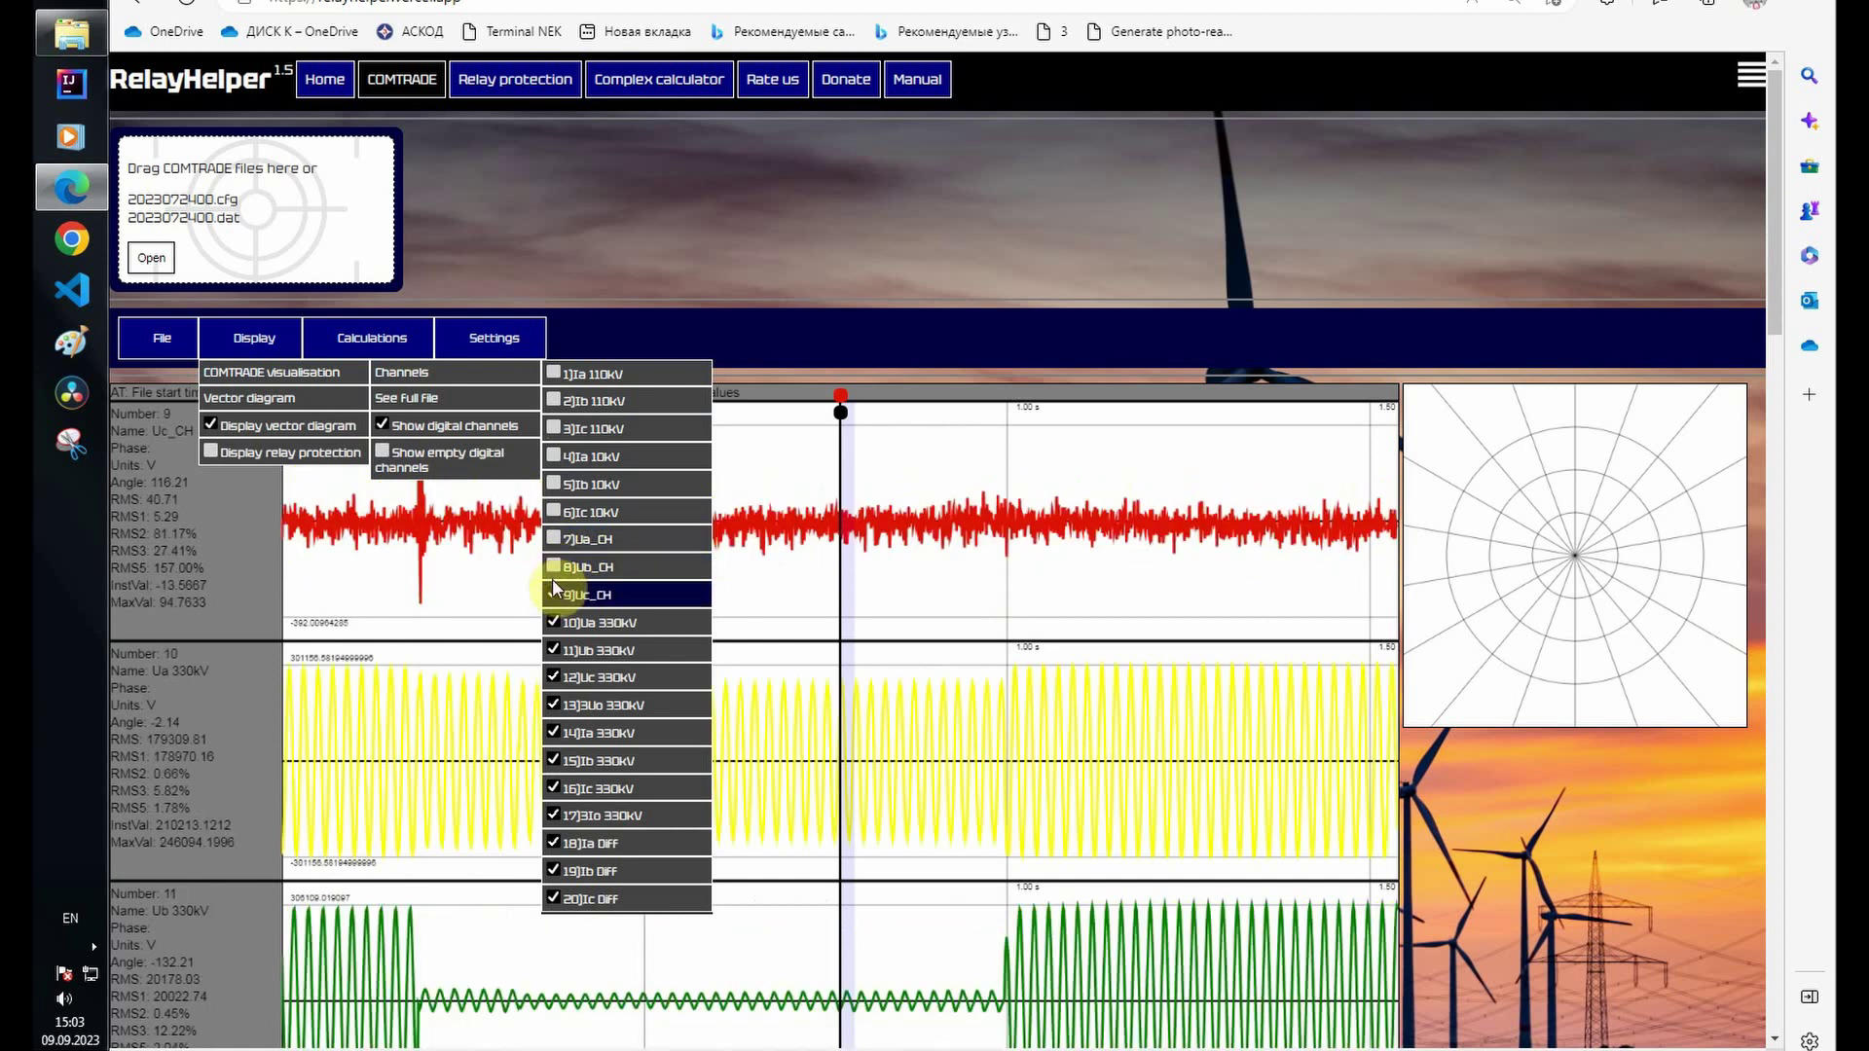
left_click(552, 595)
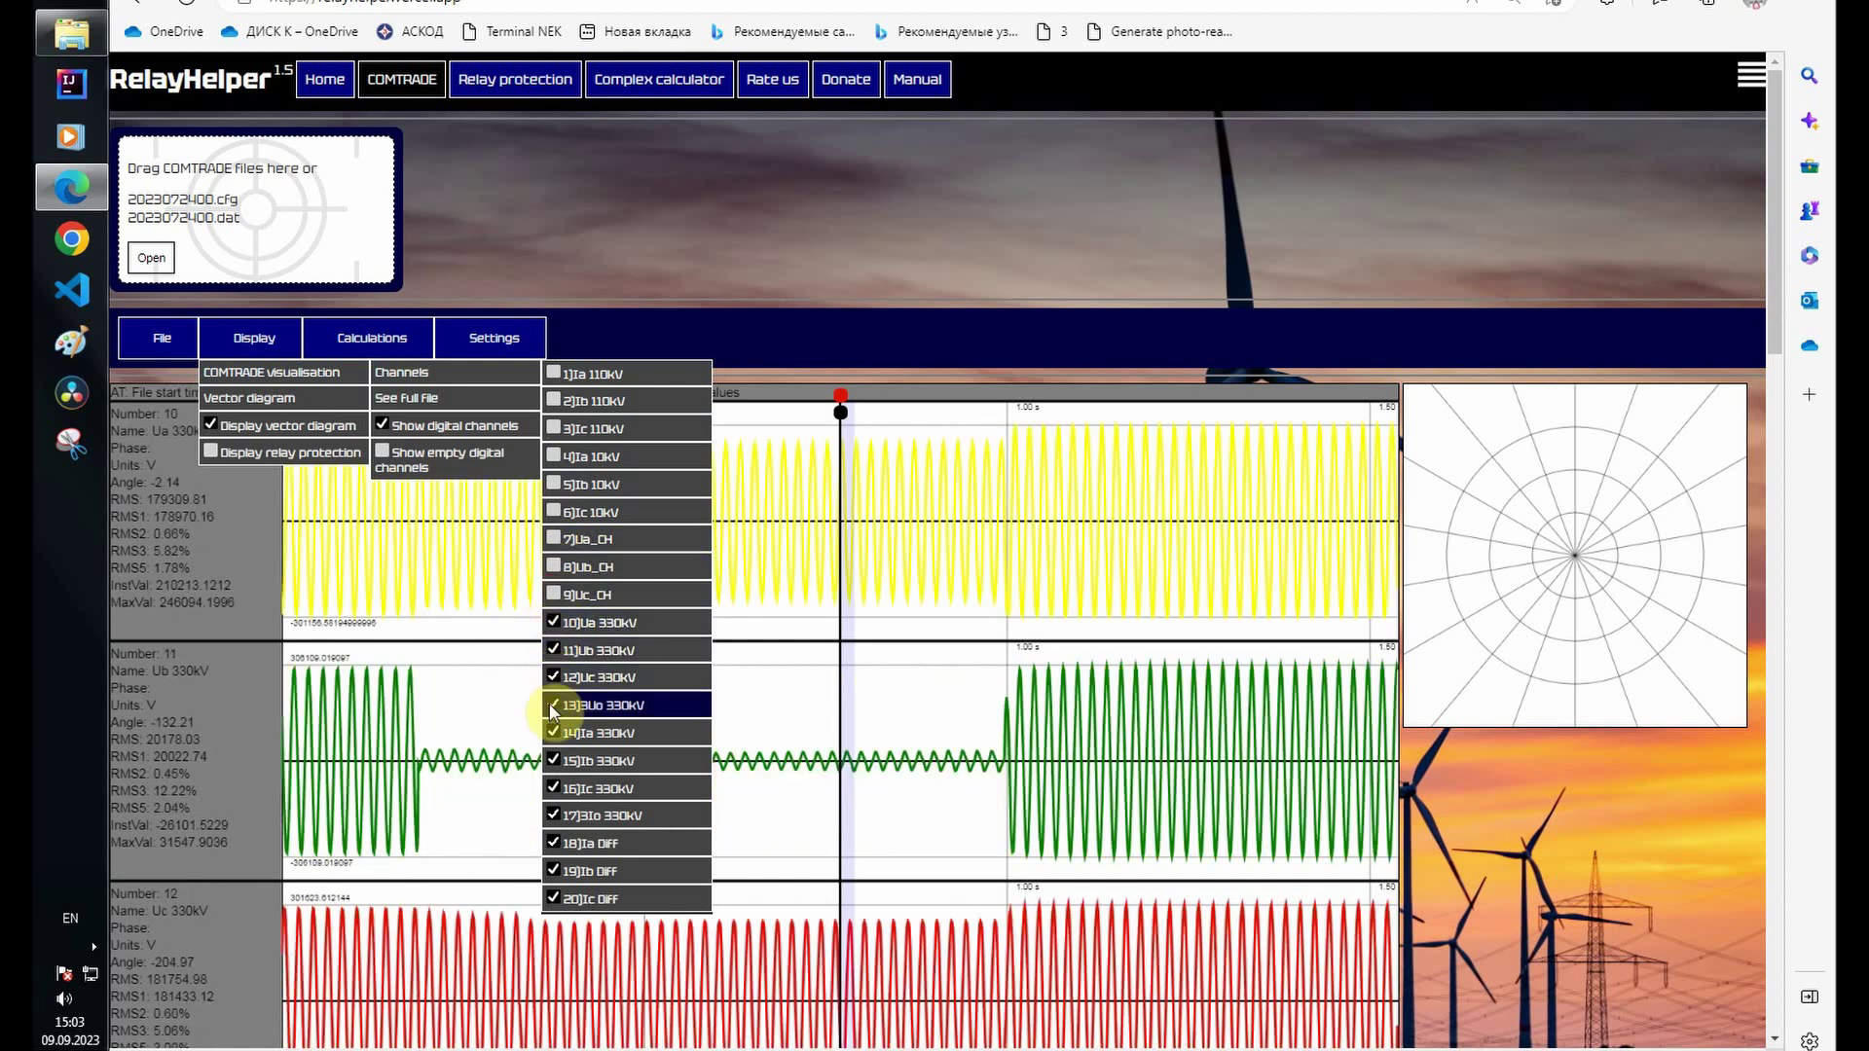
Step: Hide channels 17–20: 3Io 330kV and the Ia, Ib, Ic DIFF traces
left_click(557, 814)
left_click(554, 842)
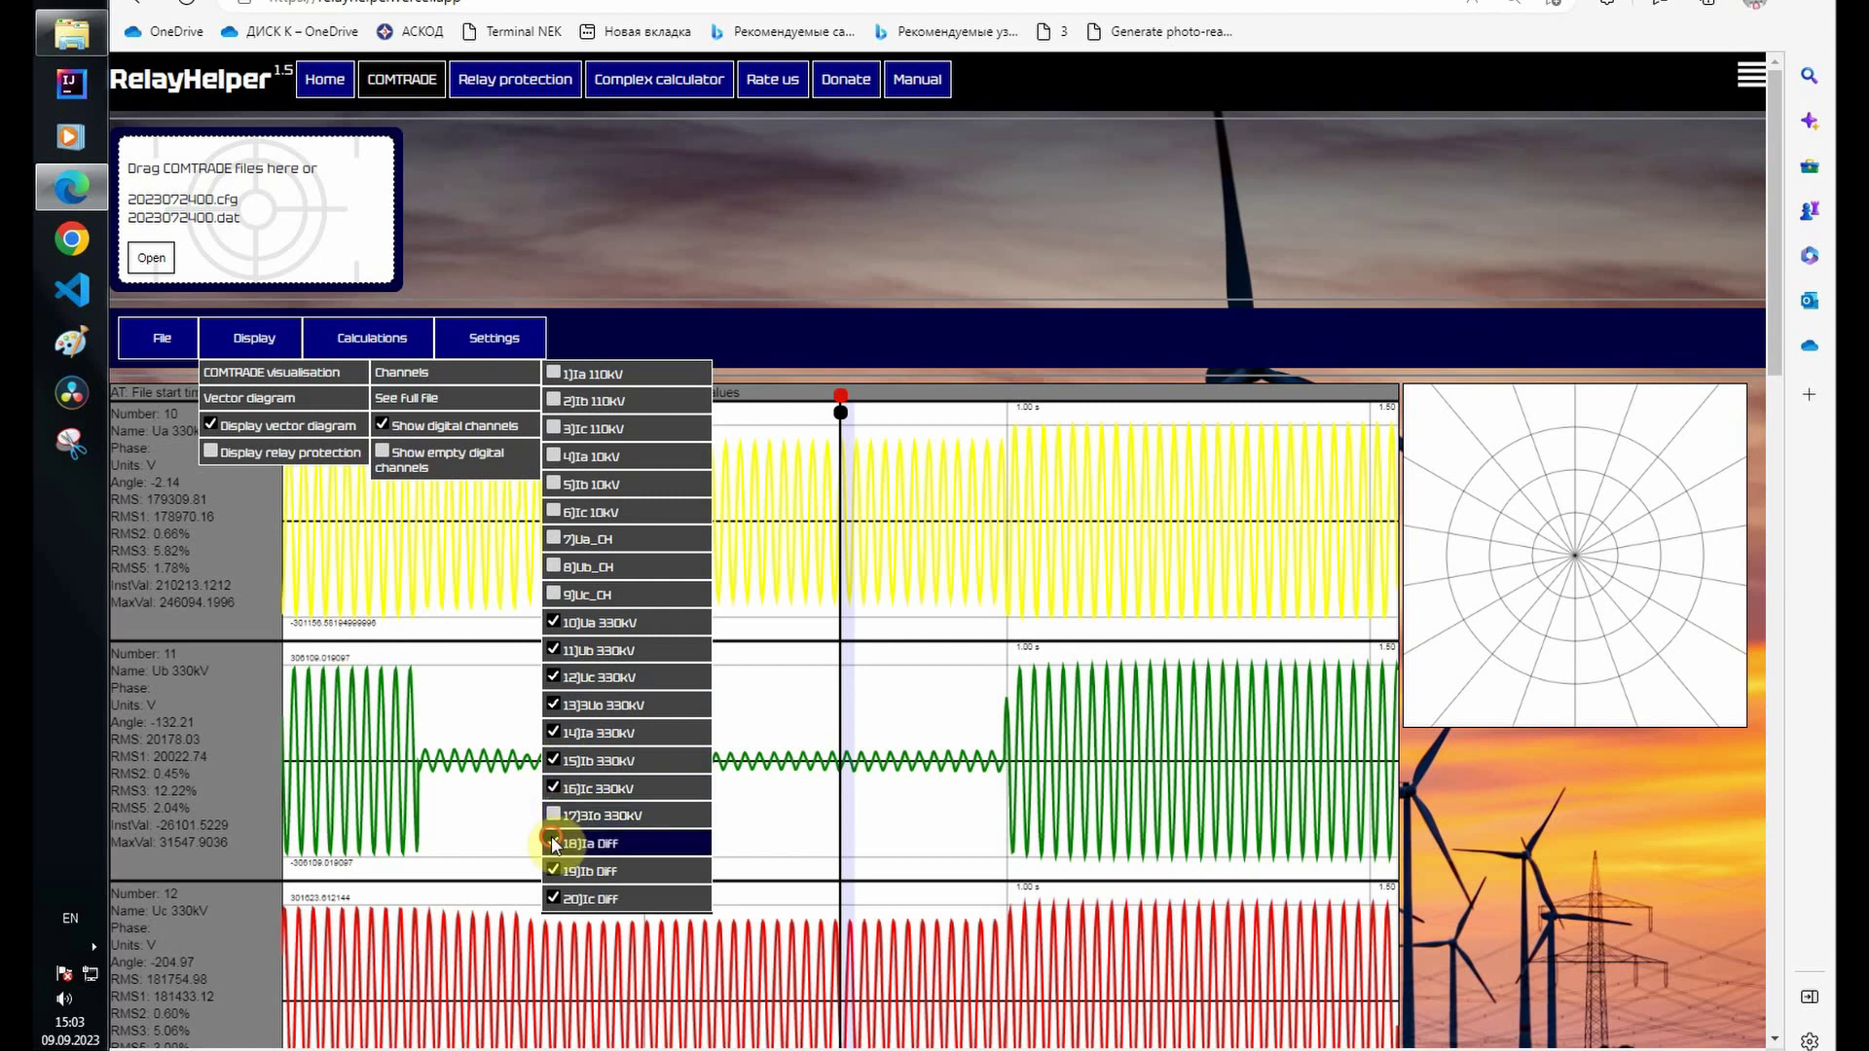
left_click(554, 871)
left_click(554, 898)
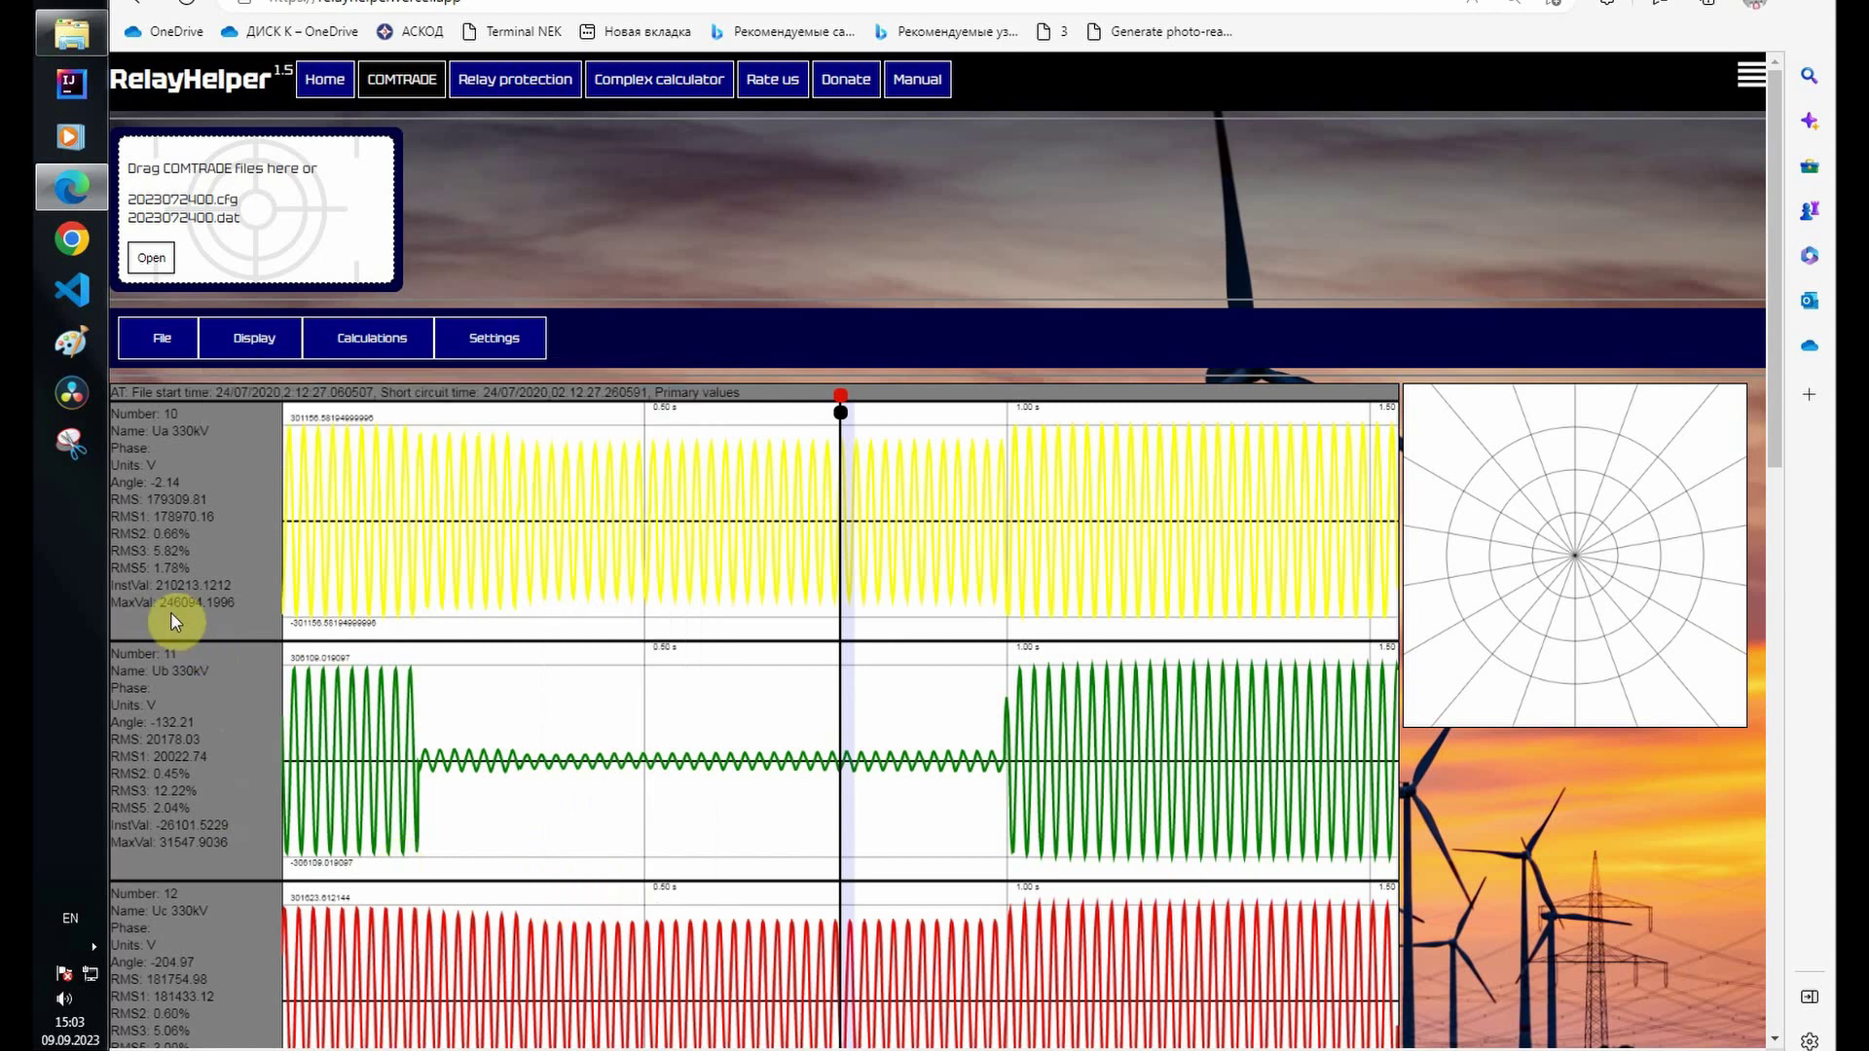
scroll(166, 612, "down", 5)
scroll(160, 603, "down", 5)
scroll(160, 599, "up", 6)
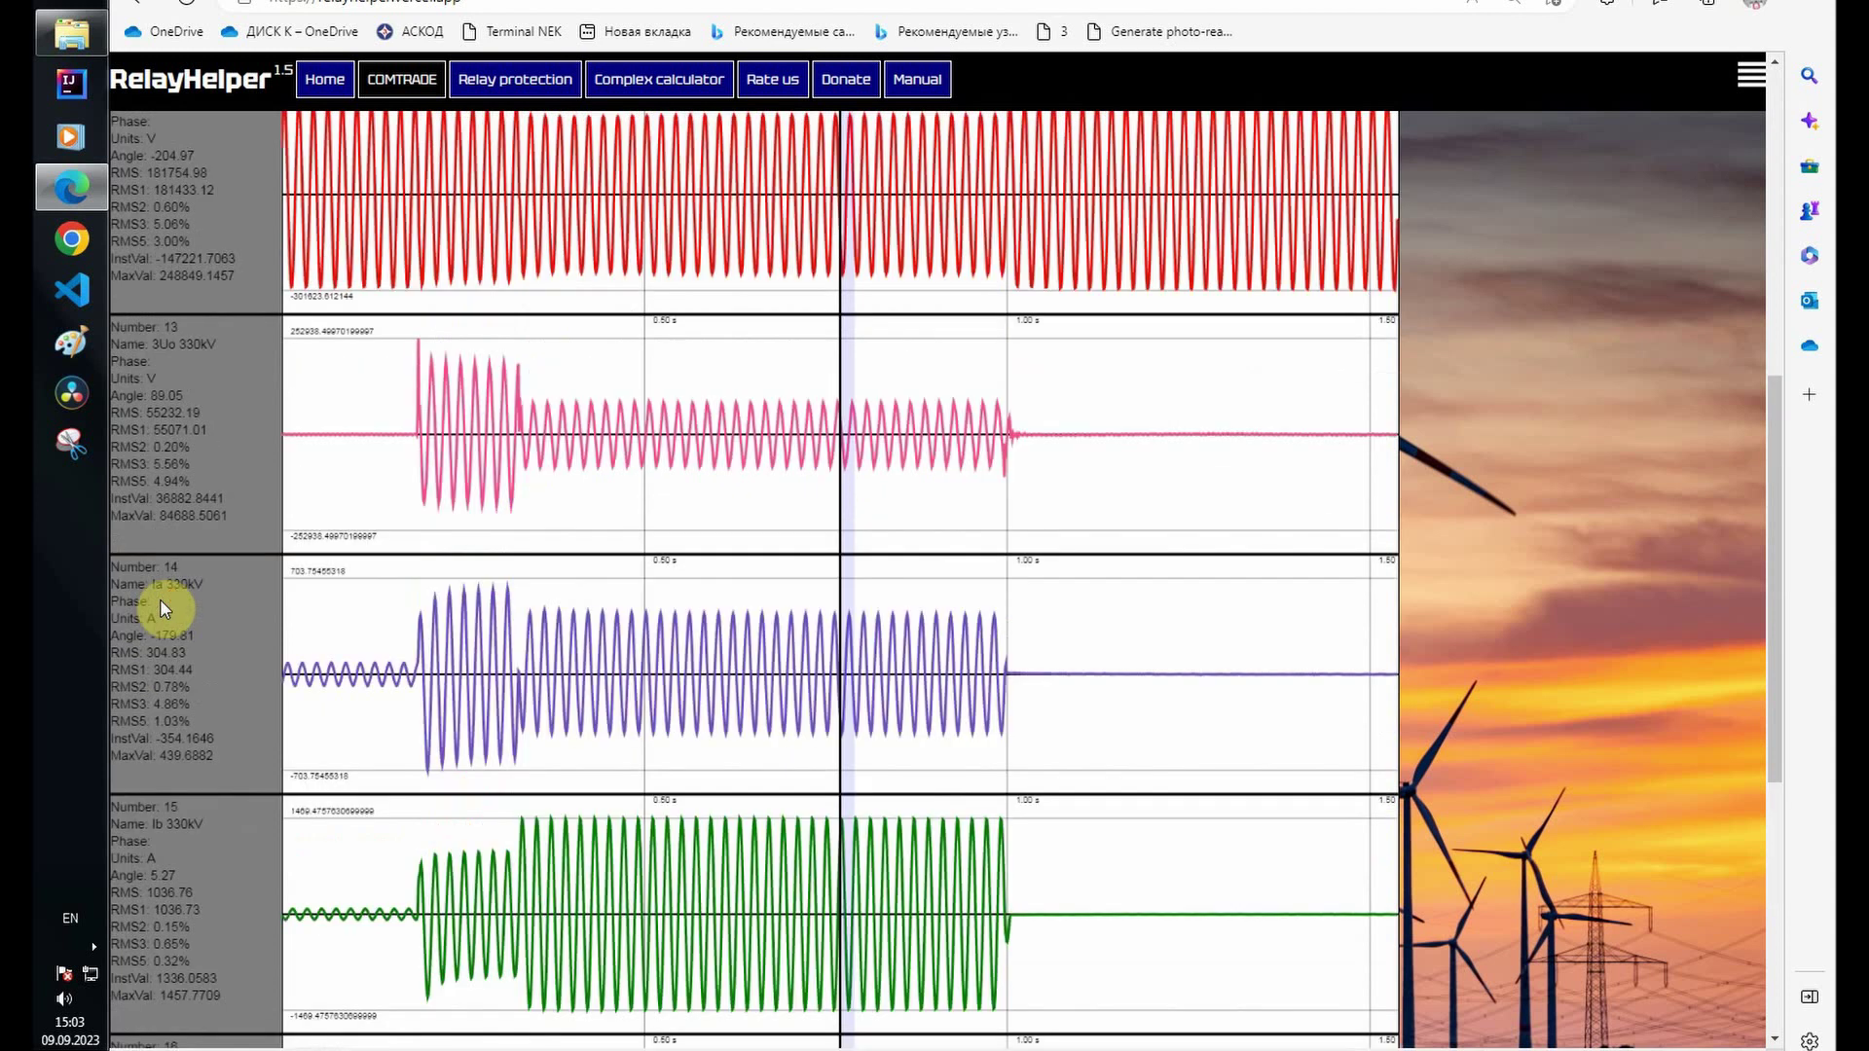
scroll(160, 598, "up", 5)
Step: Check channels 11)Ub 330kV and 15)Ib 330kV in the vector diagram channel list
left_click(254, 338)
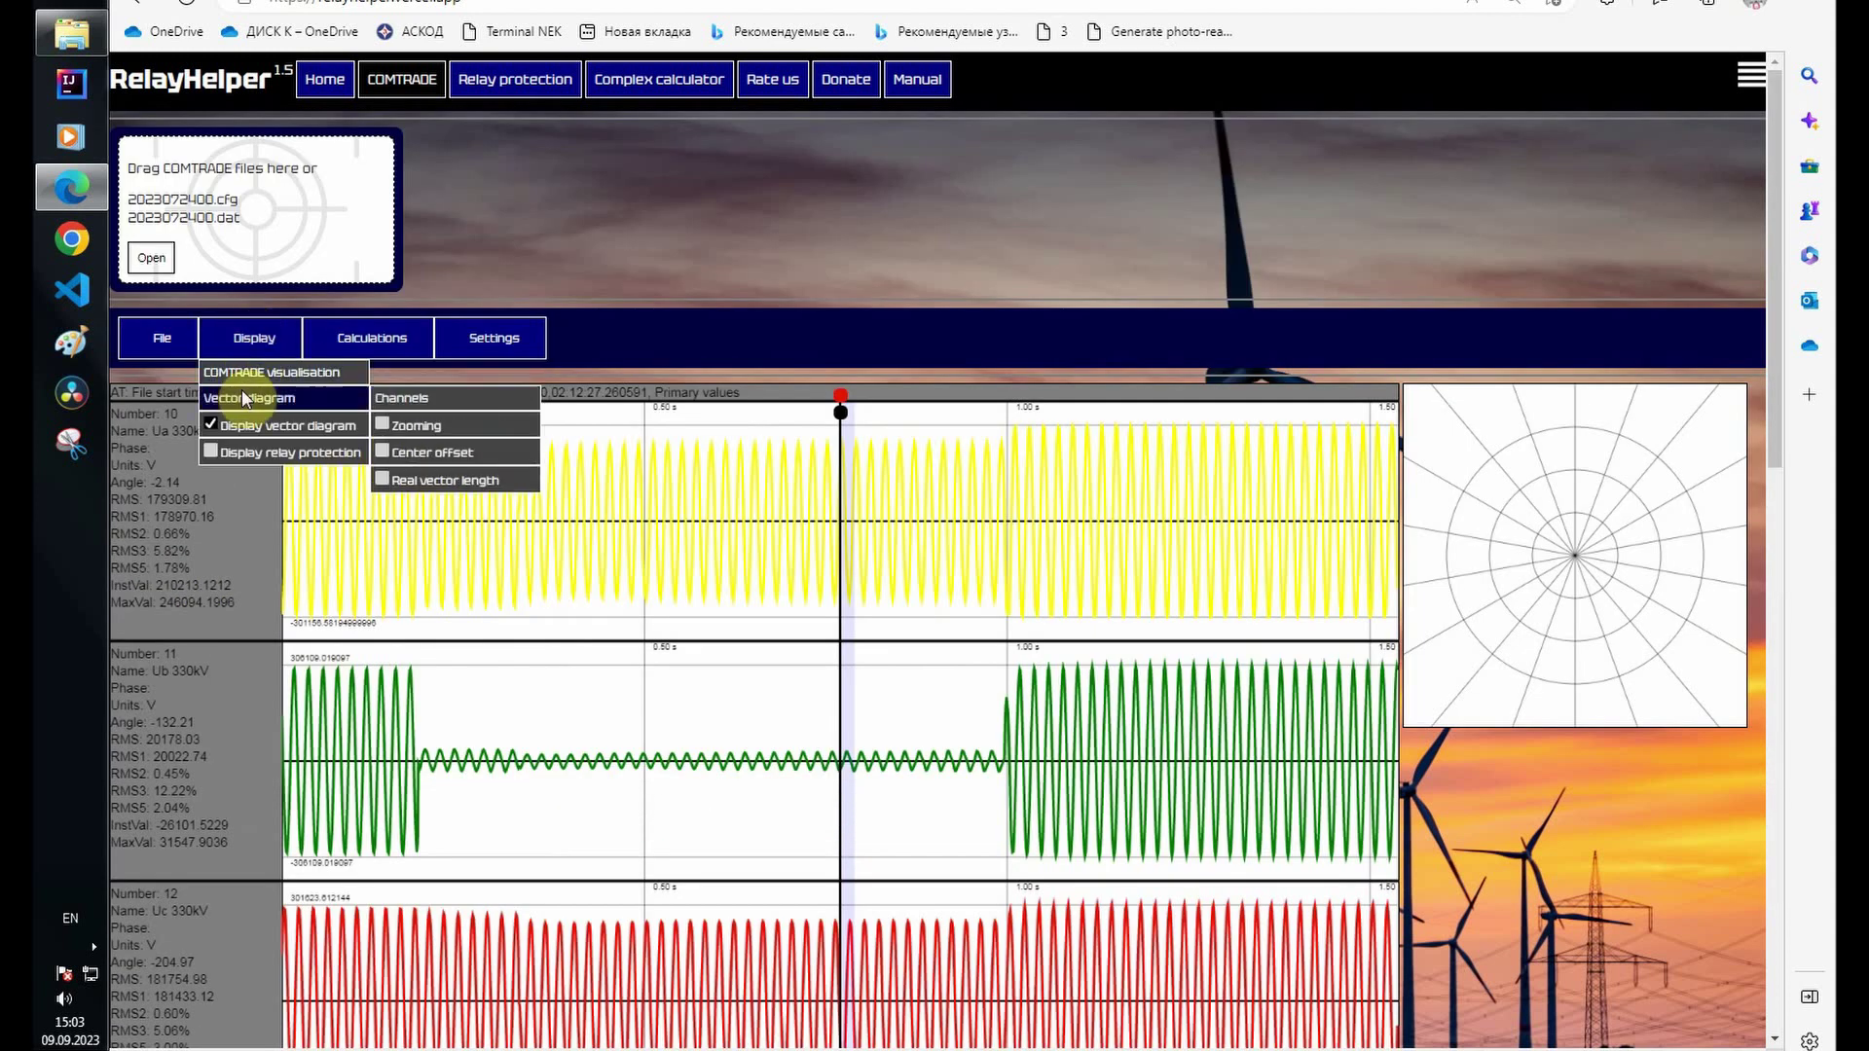
mouse_move(407, 398)
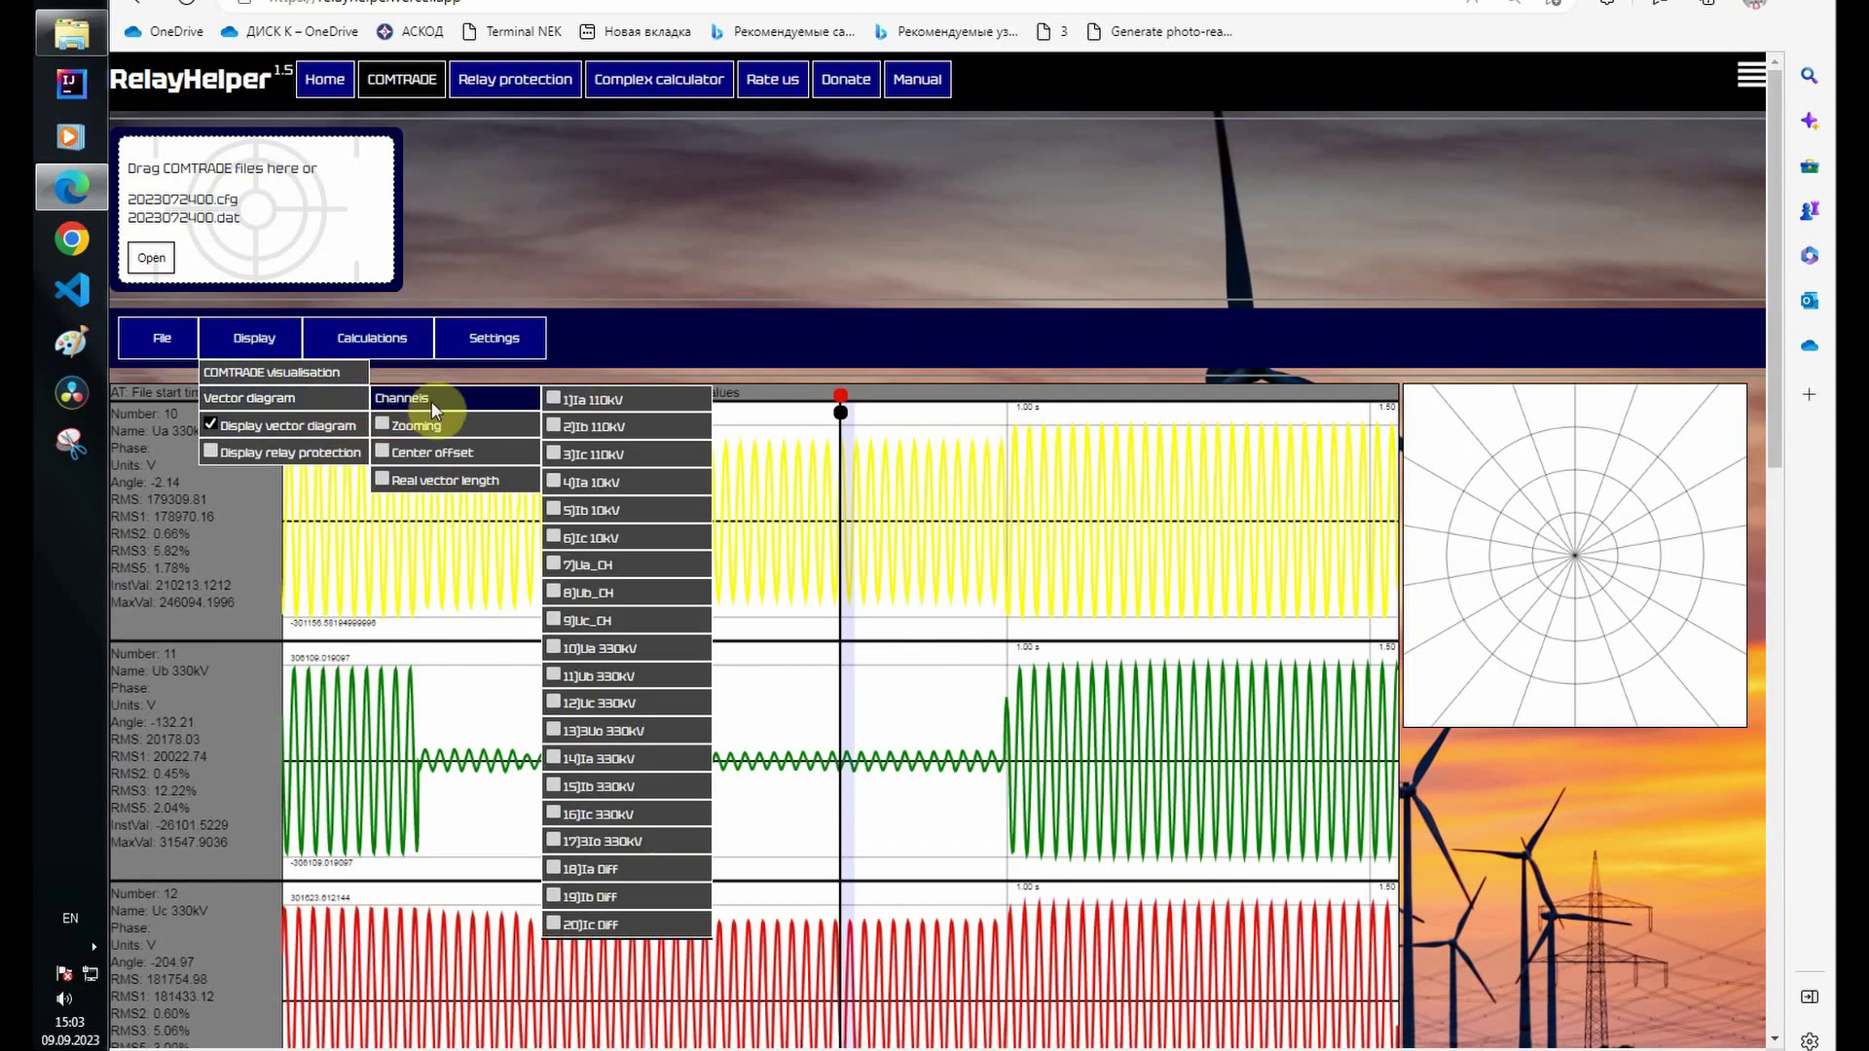
left_click(553, 672)
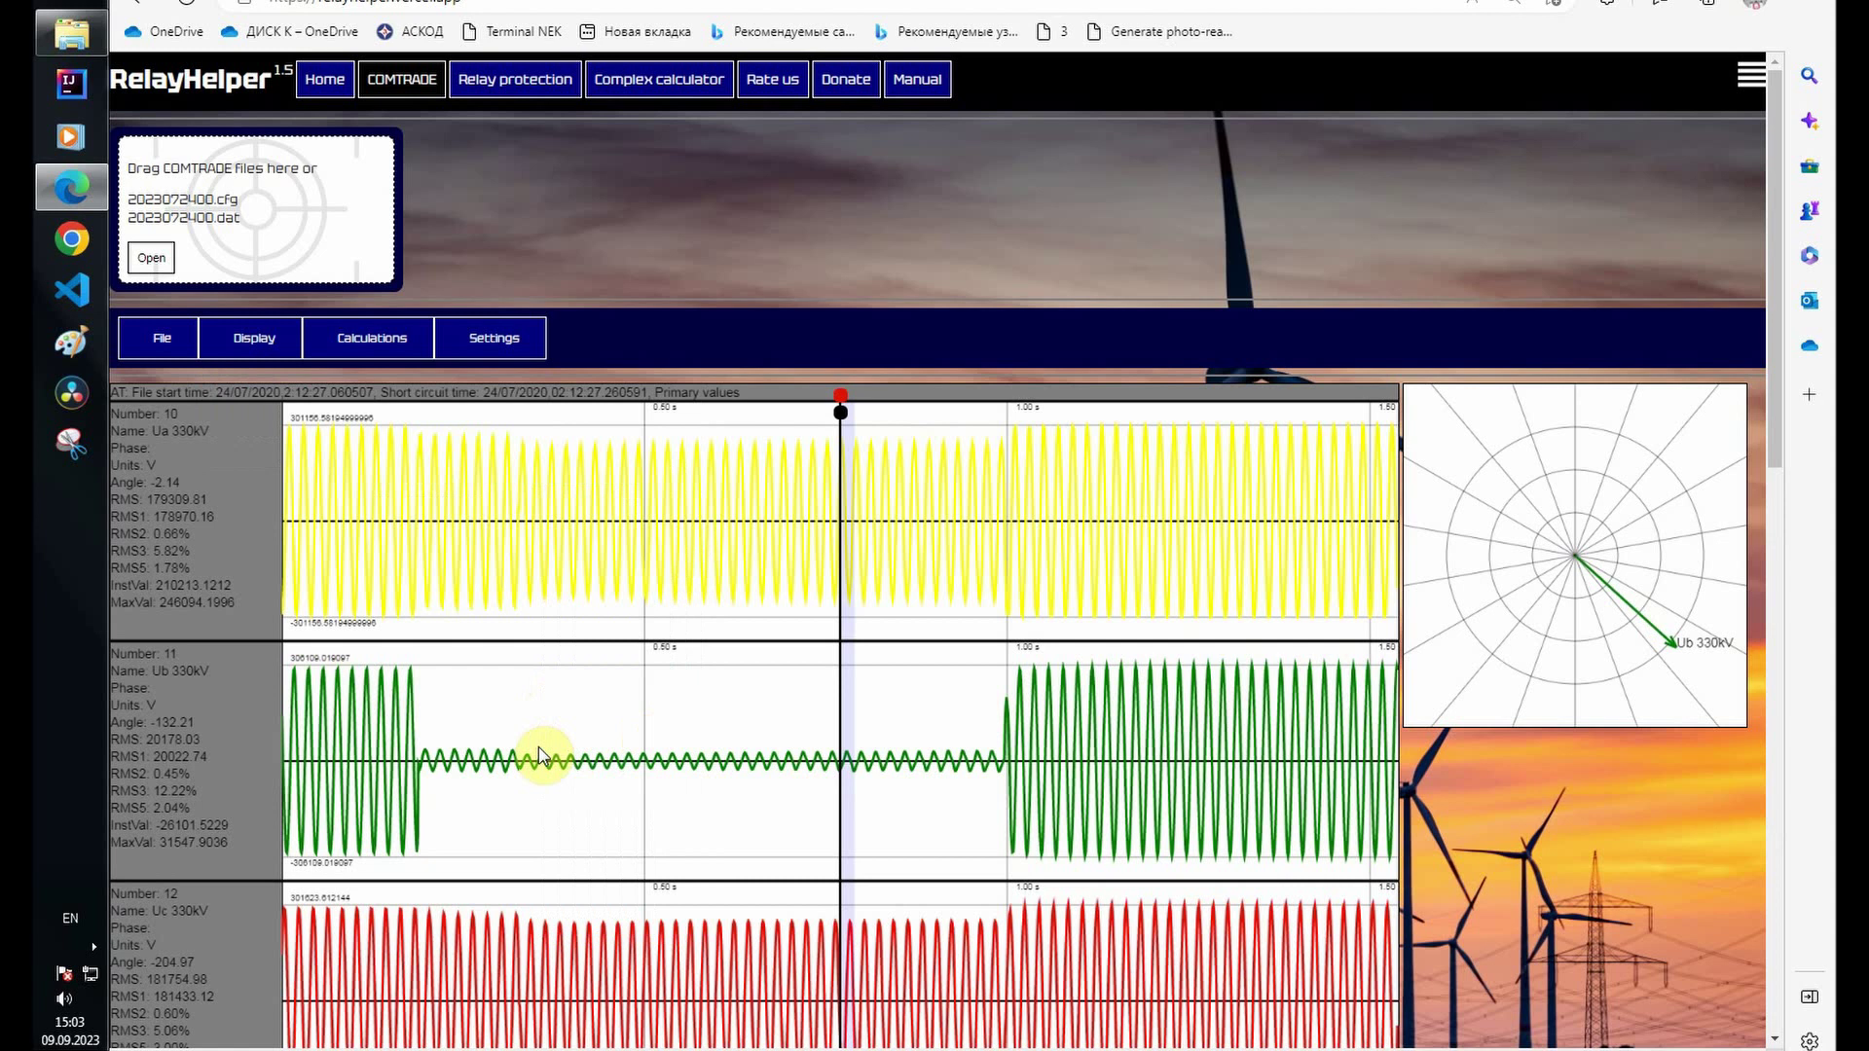
mouse_move(327, 346)
mouse_move(255, 341)
mouse_move(251, 398)
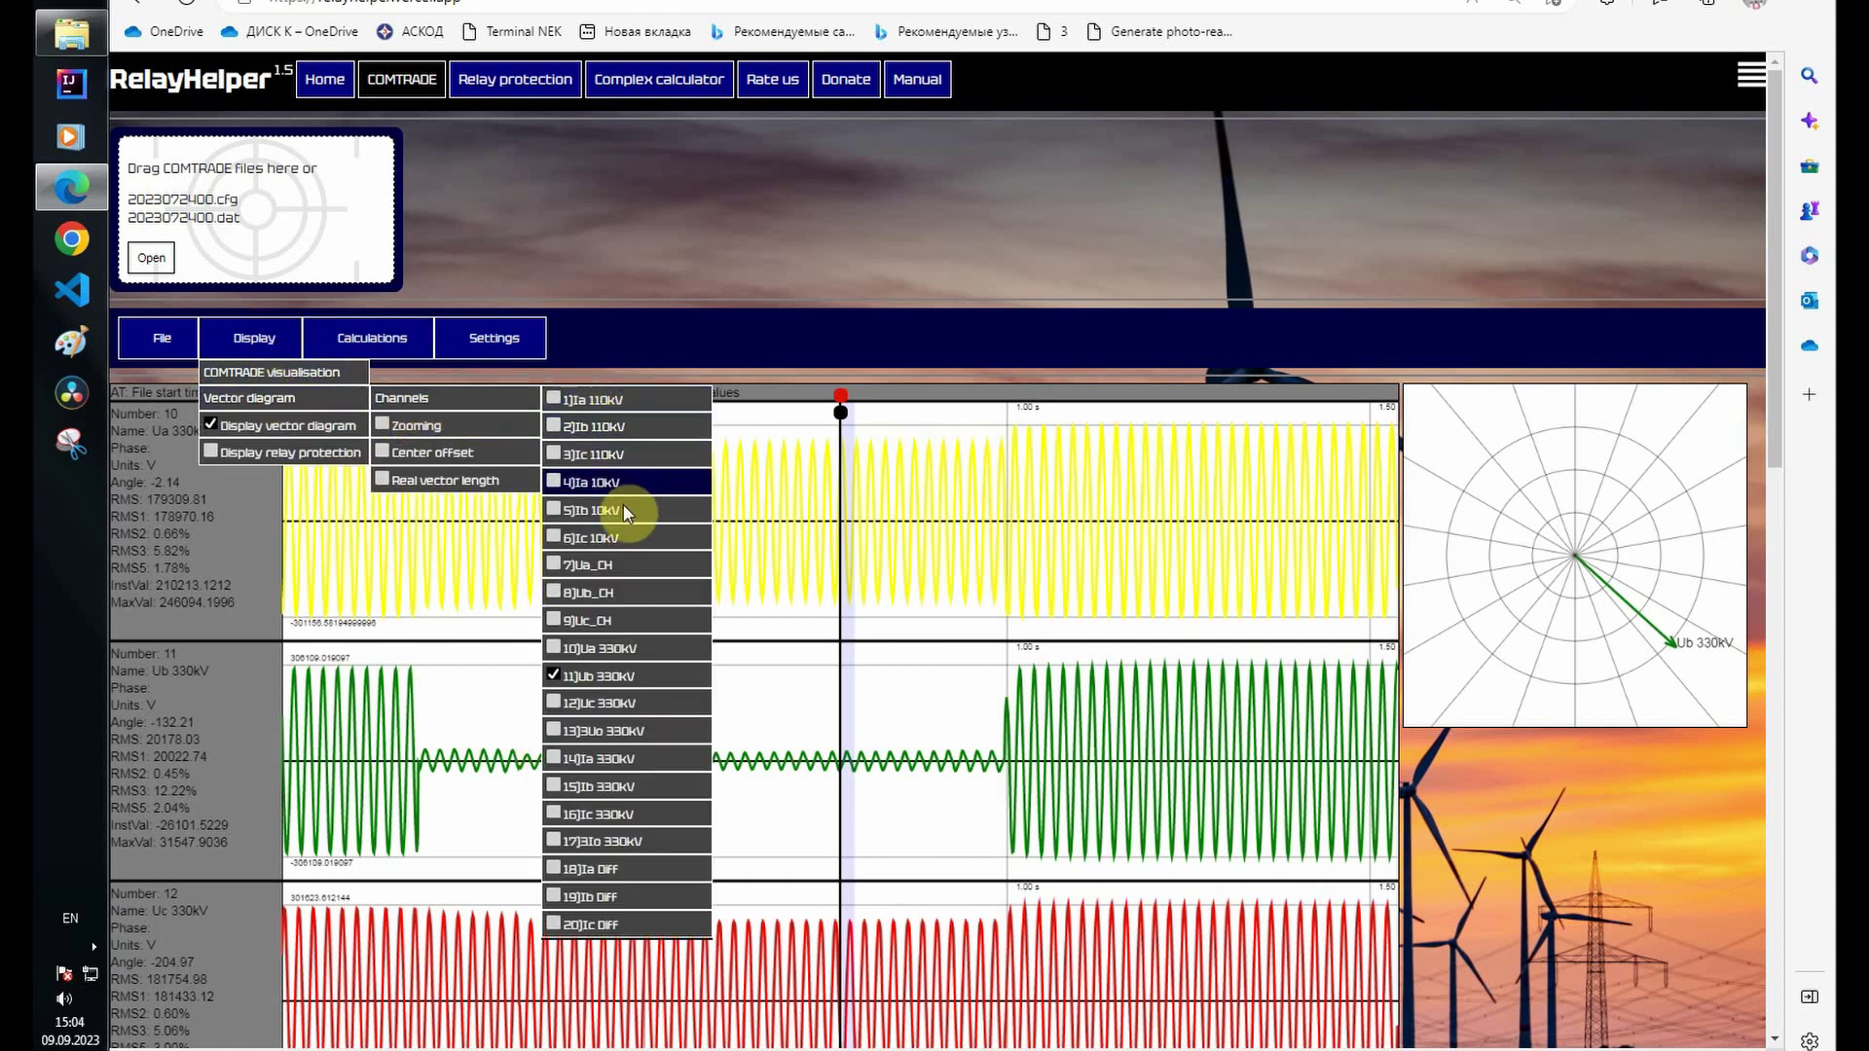
left_click(555, 785)
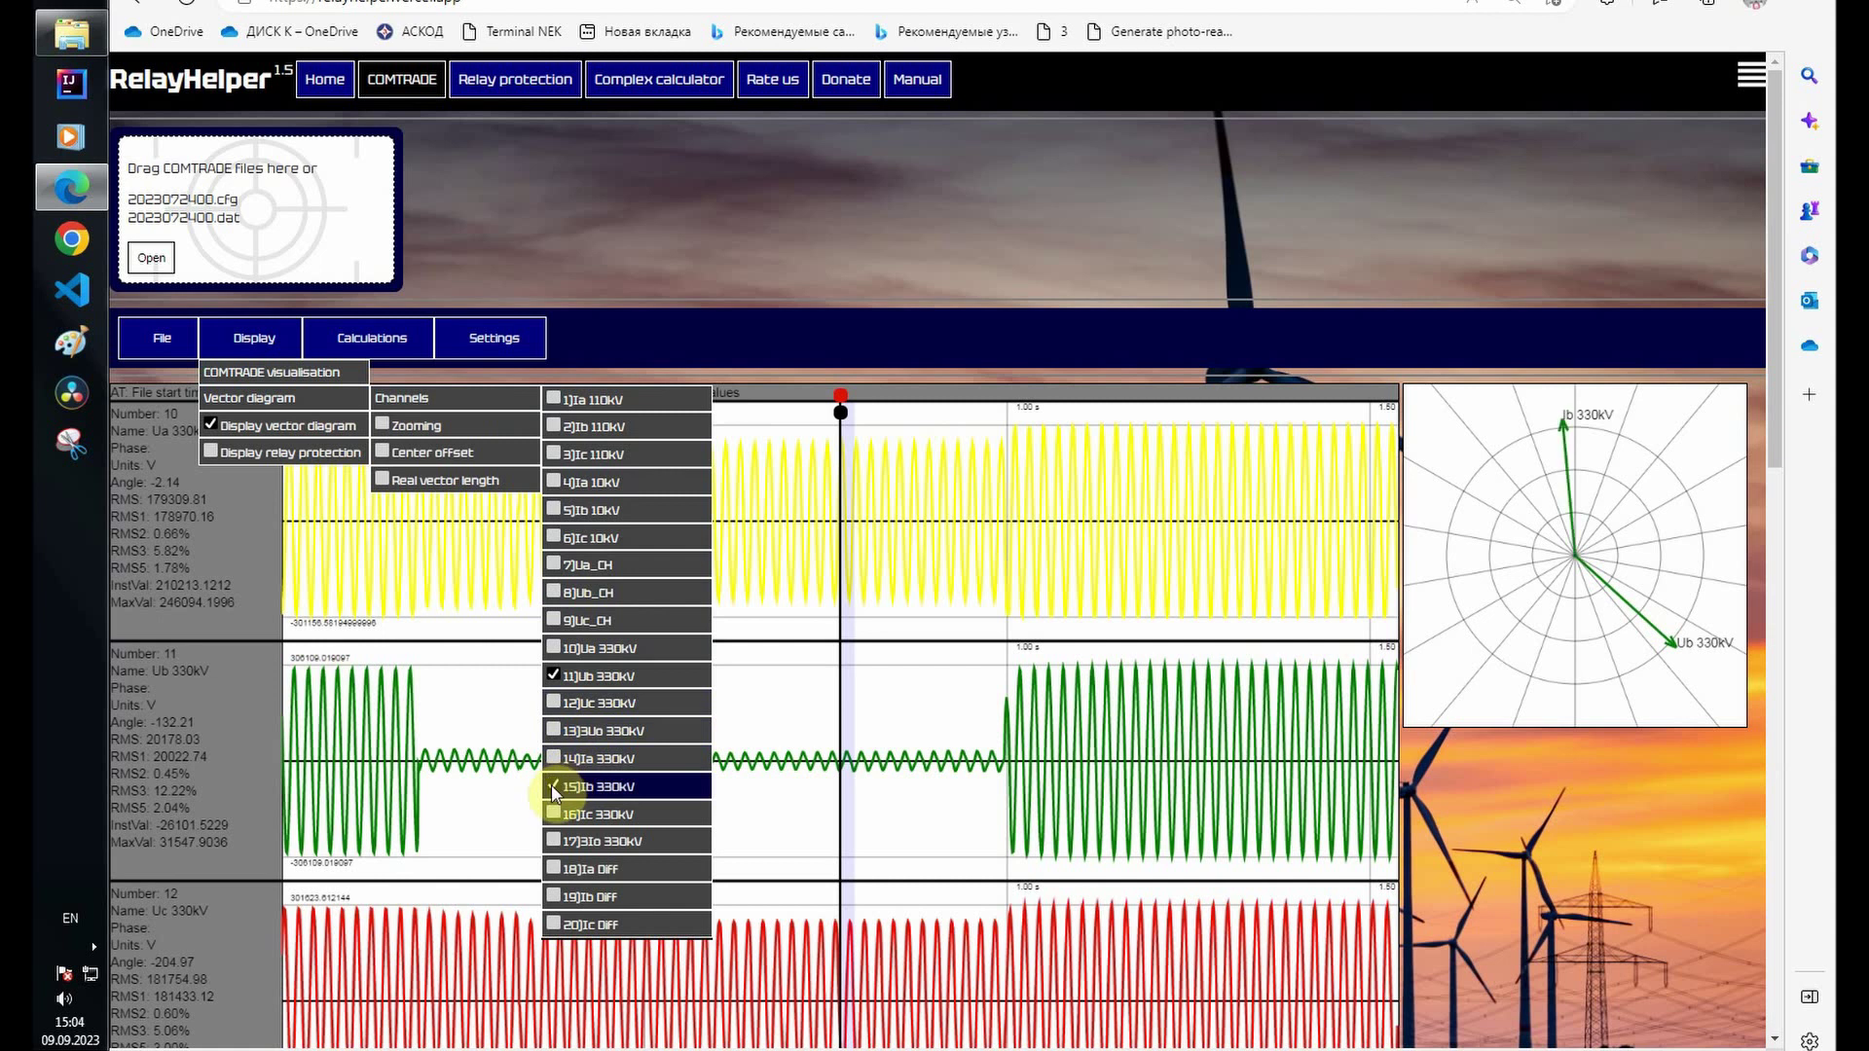
Step: Set 11)Ub 330kV as the base channel so its angle reads 0.00
mouse_move(367, 336)
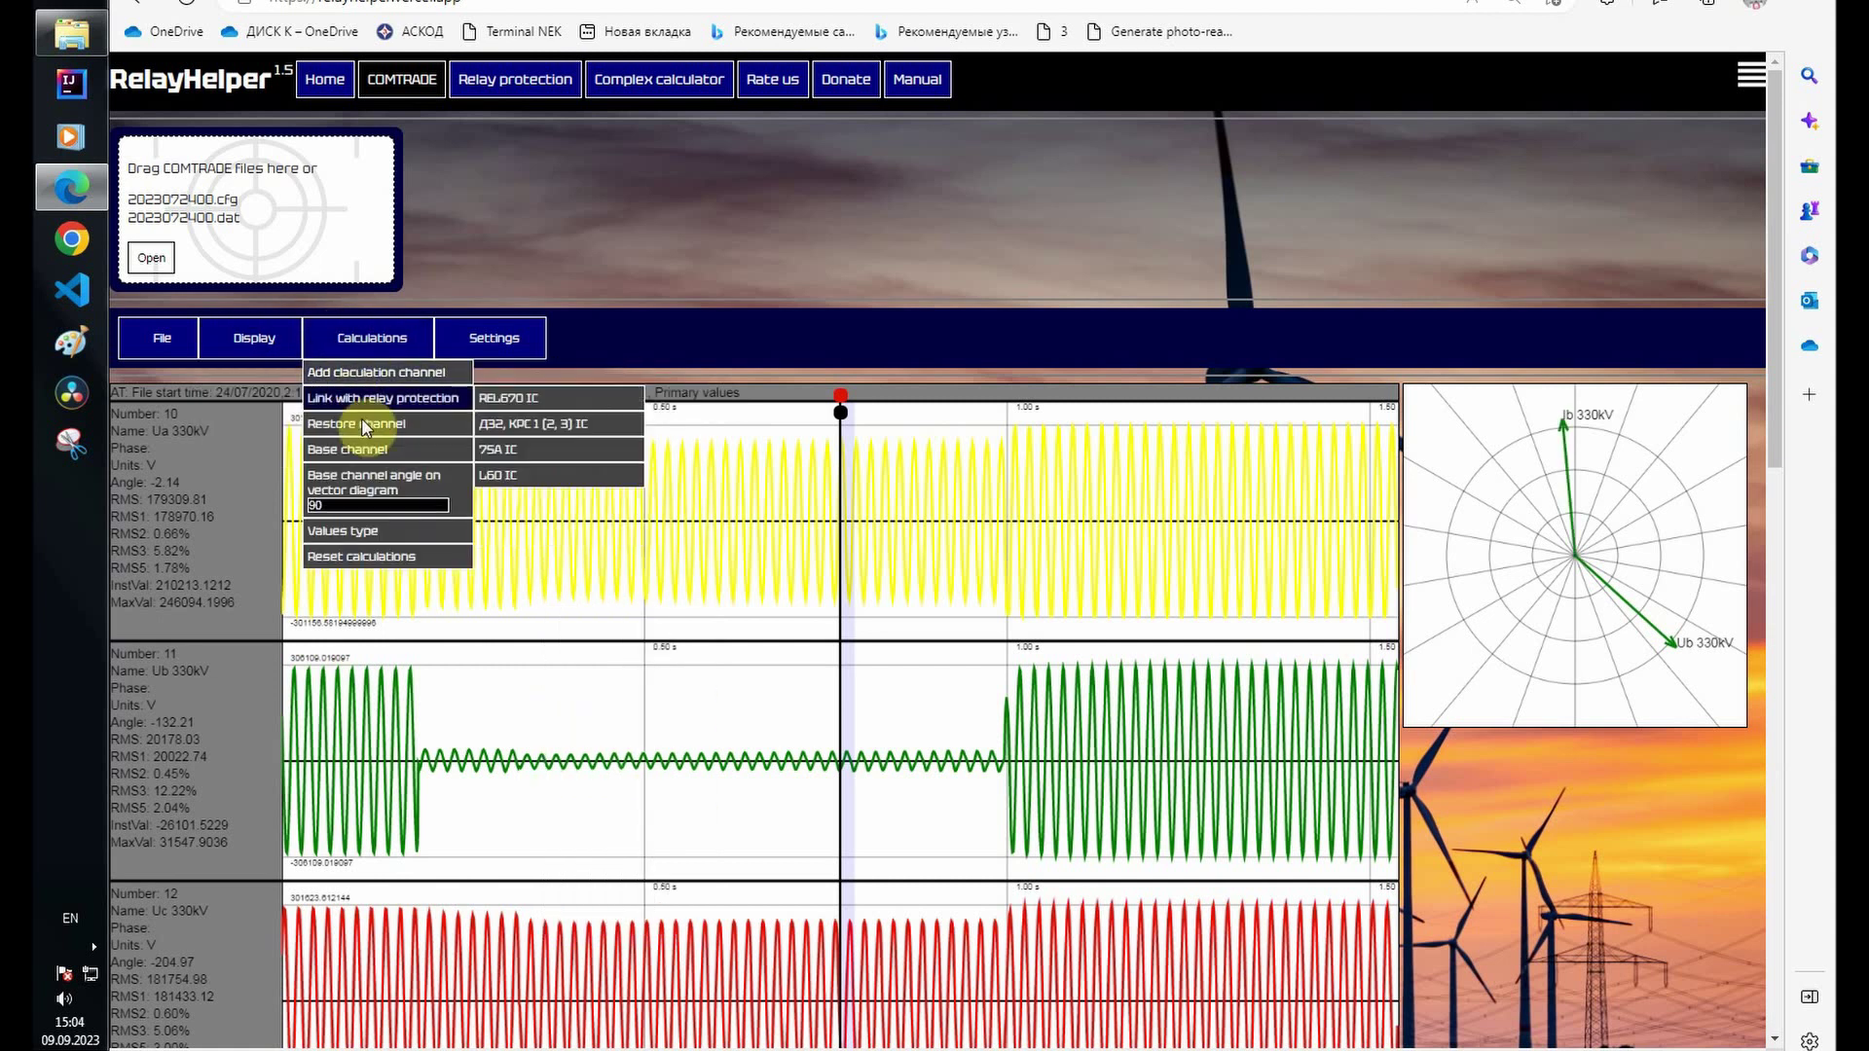
mouse_move(369, 449)
left_click(487, 452)
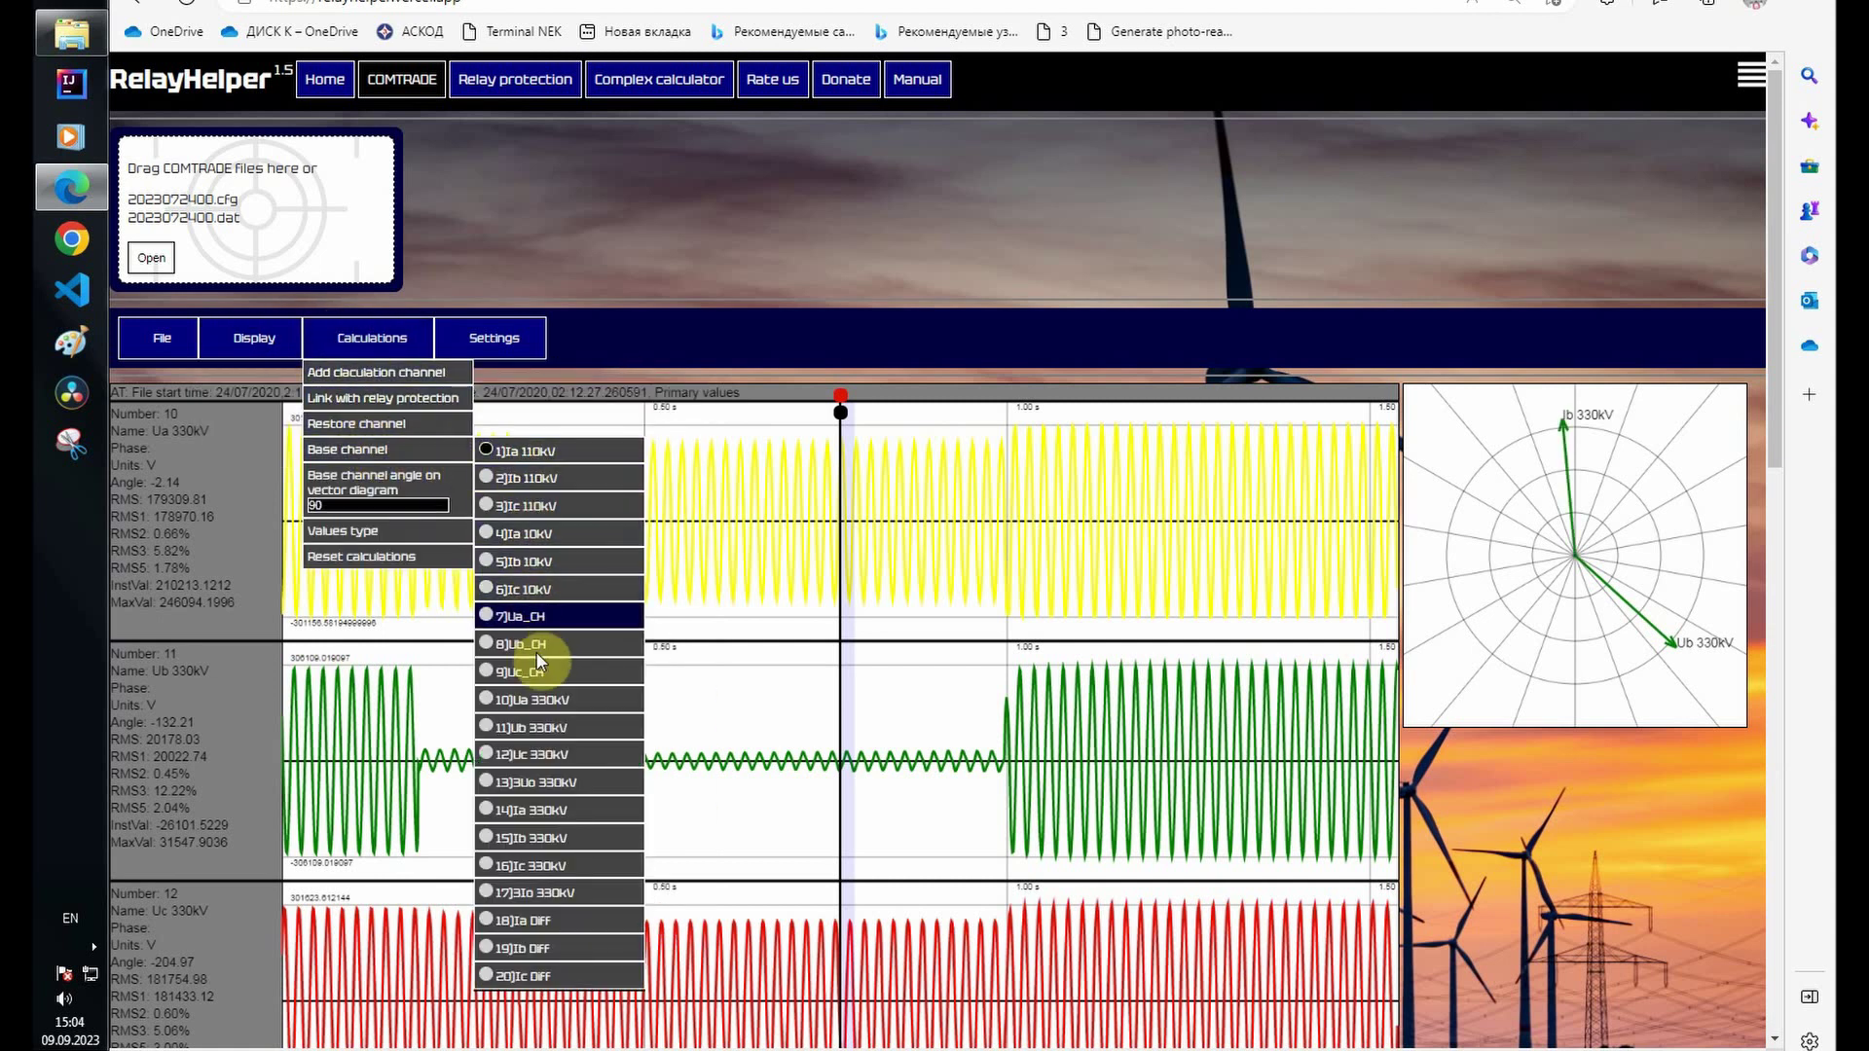
left_click(487, 729)
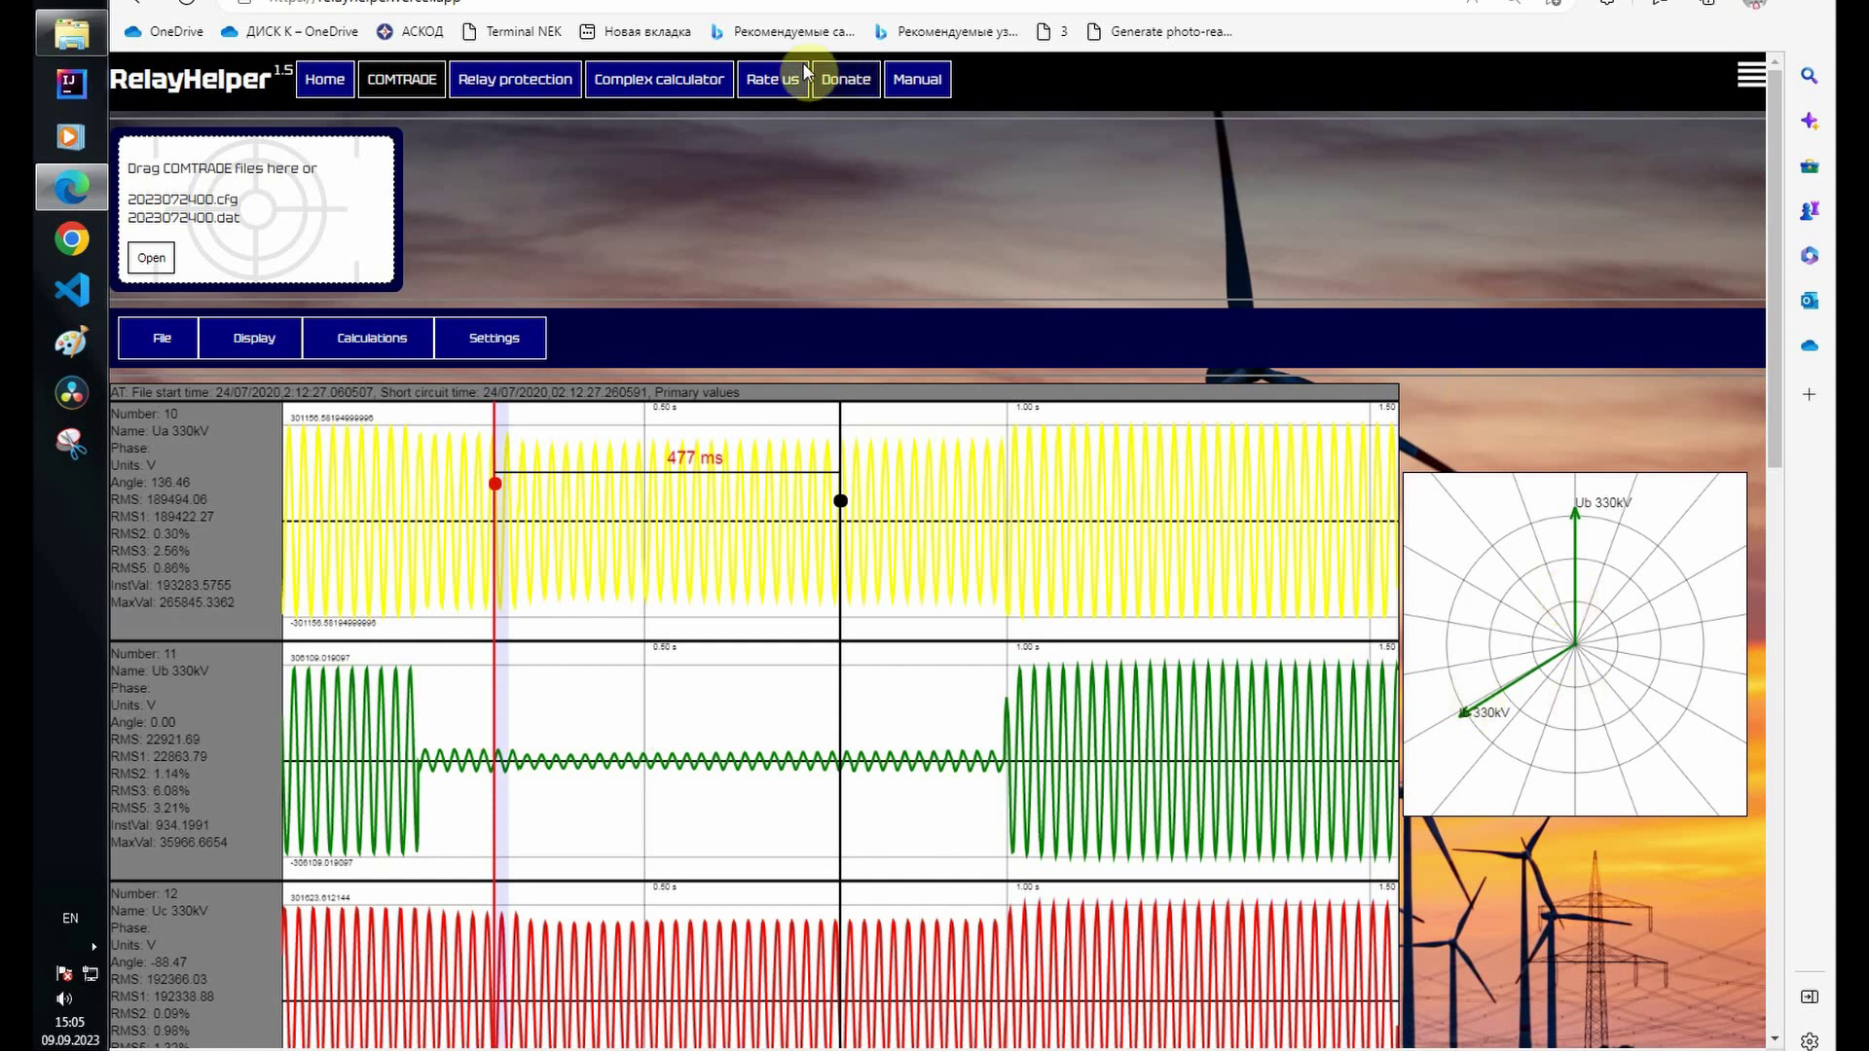
Step: Add REX670 quadrilateral zones ZM 1–ZM 3, load encroachment and the phase impedance calculation panel
left_click(528, 78)
mouse_move(346, 239)
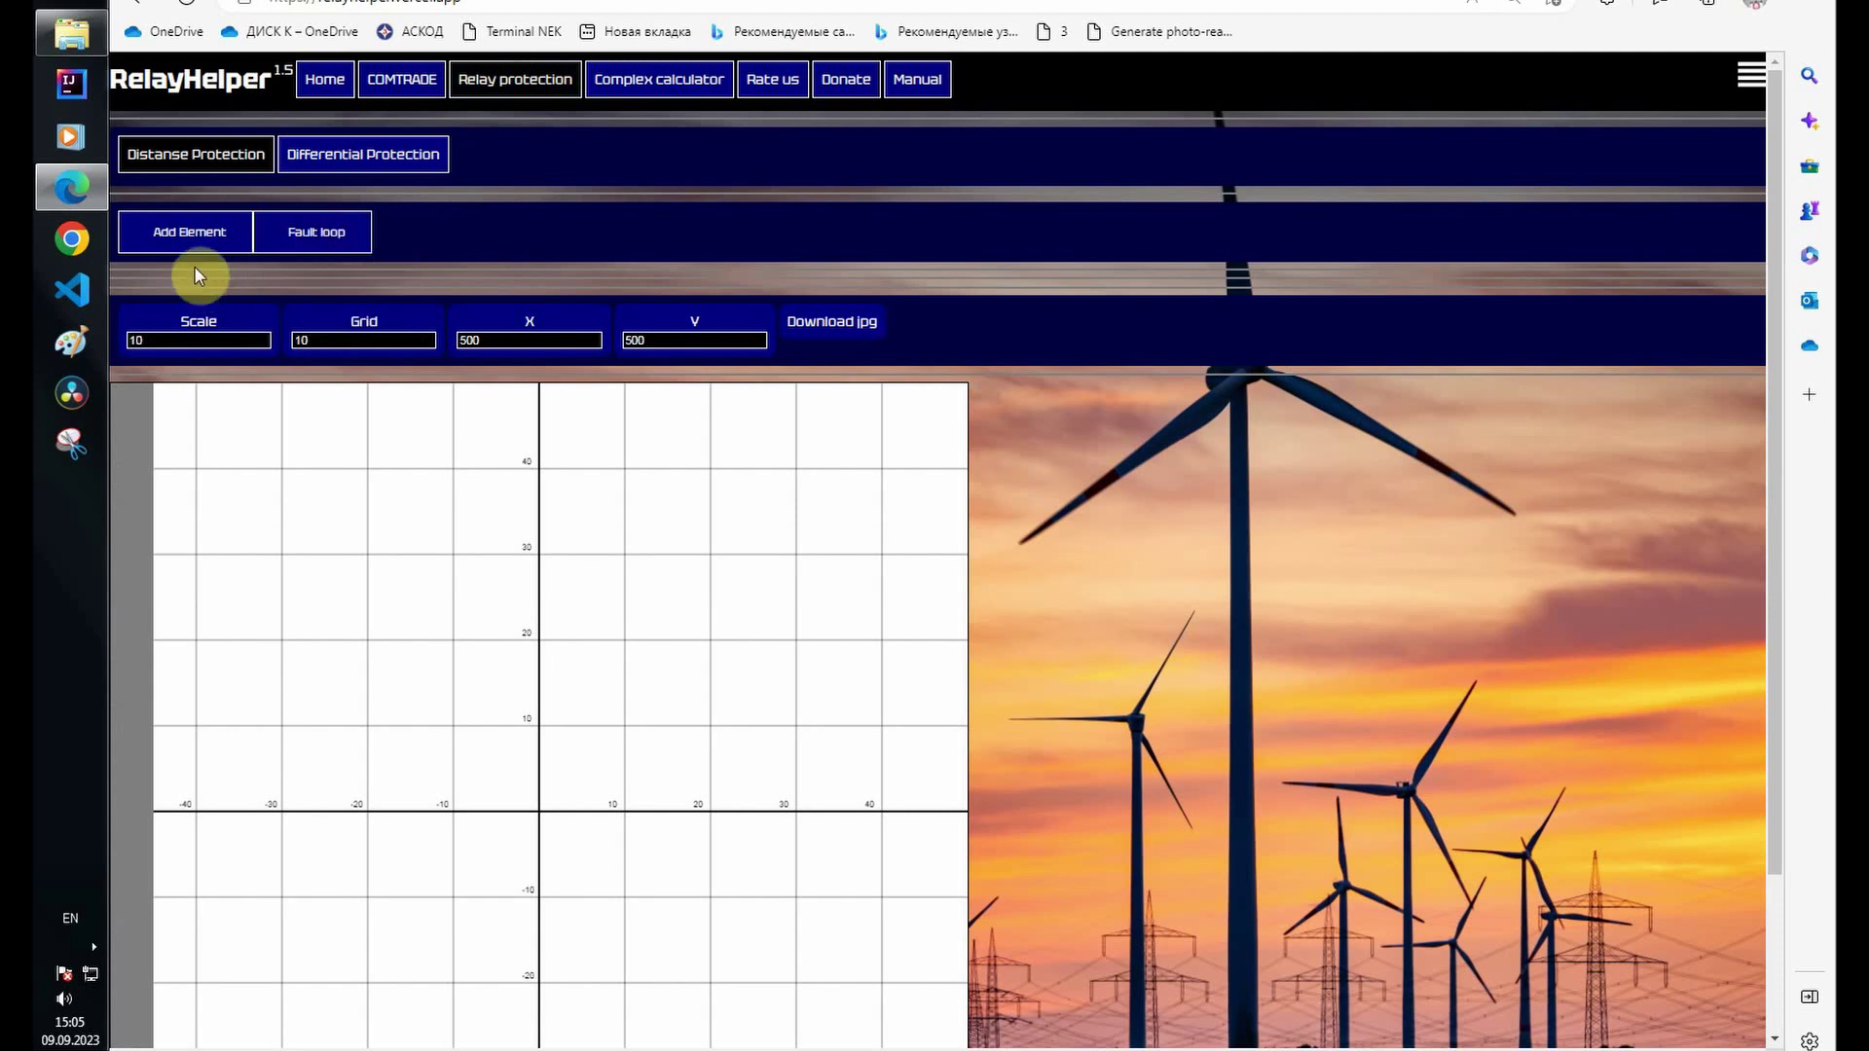
mouse_move(188, 245)
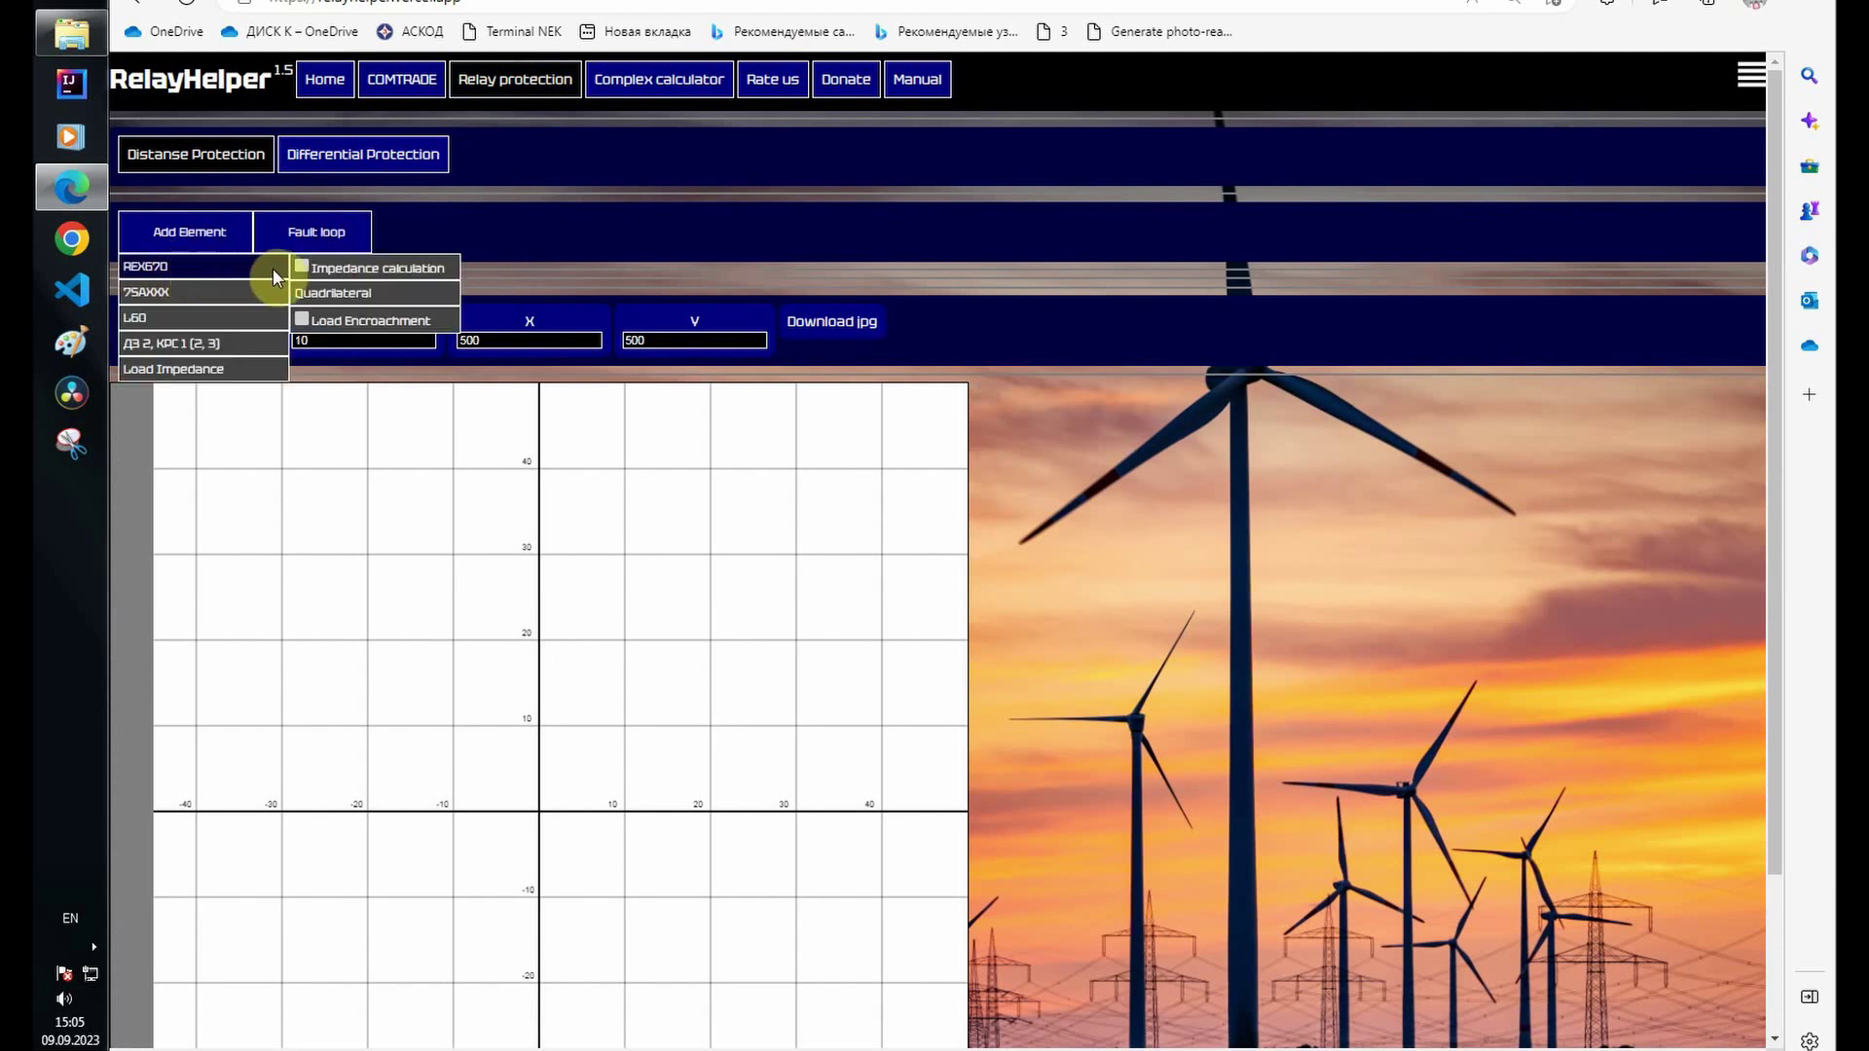
mouse_move(321, 292)
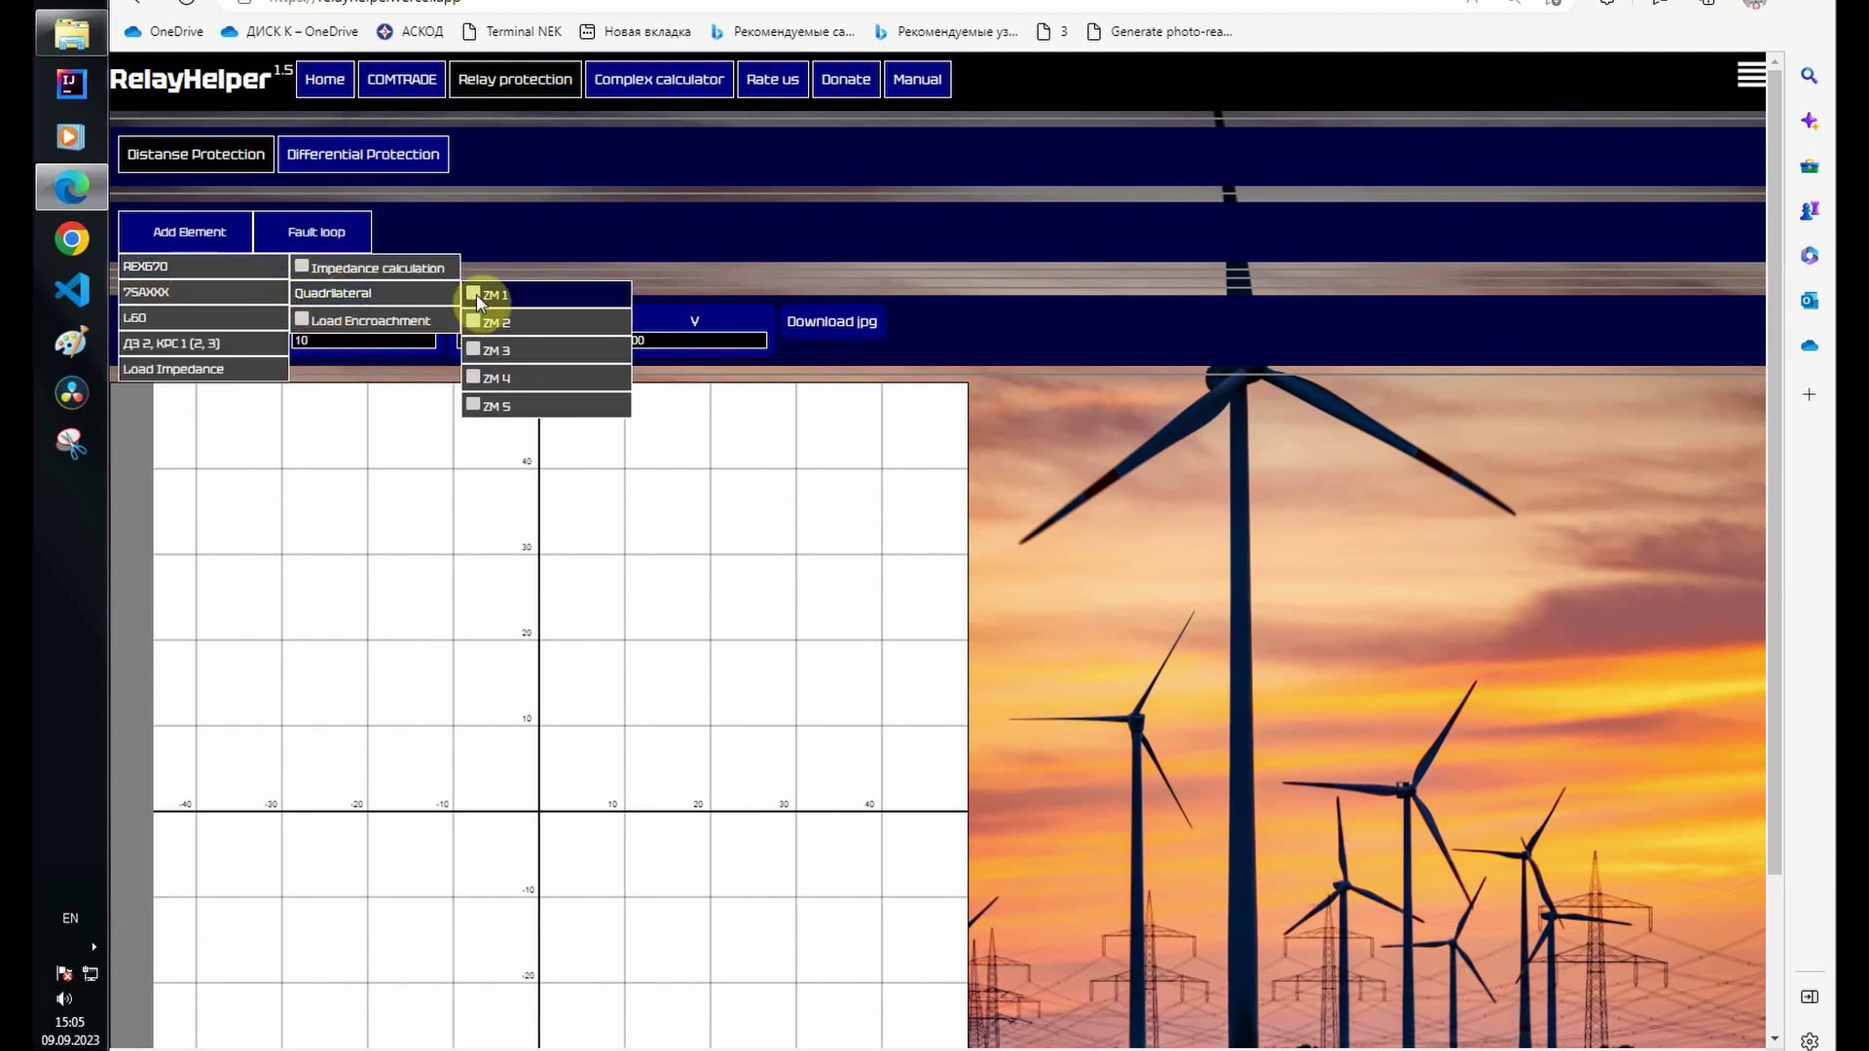
left_click(475, 294)
left_click(474, 322)
left_click(475, 350)
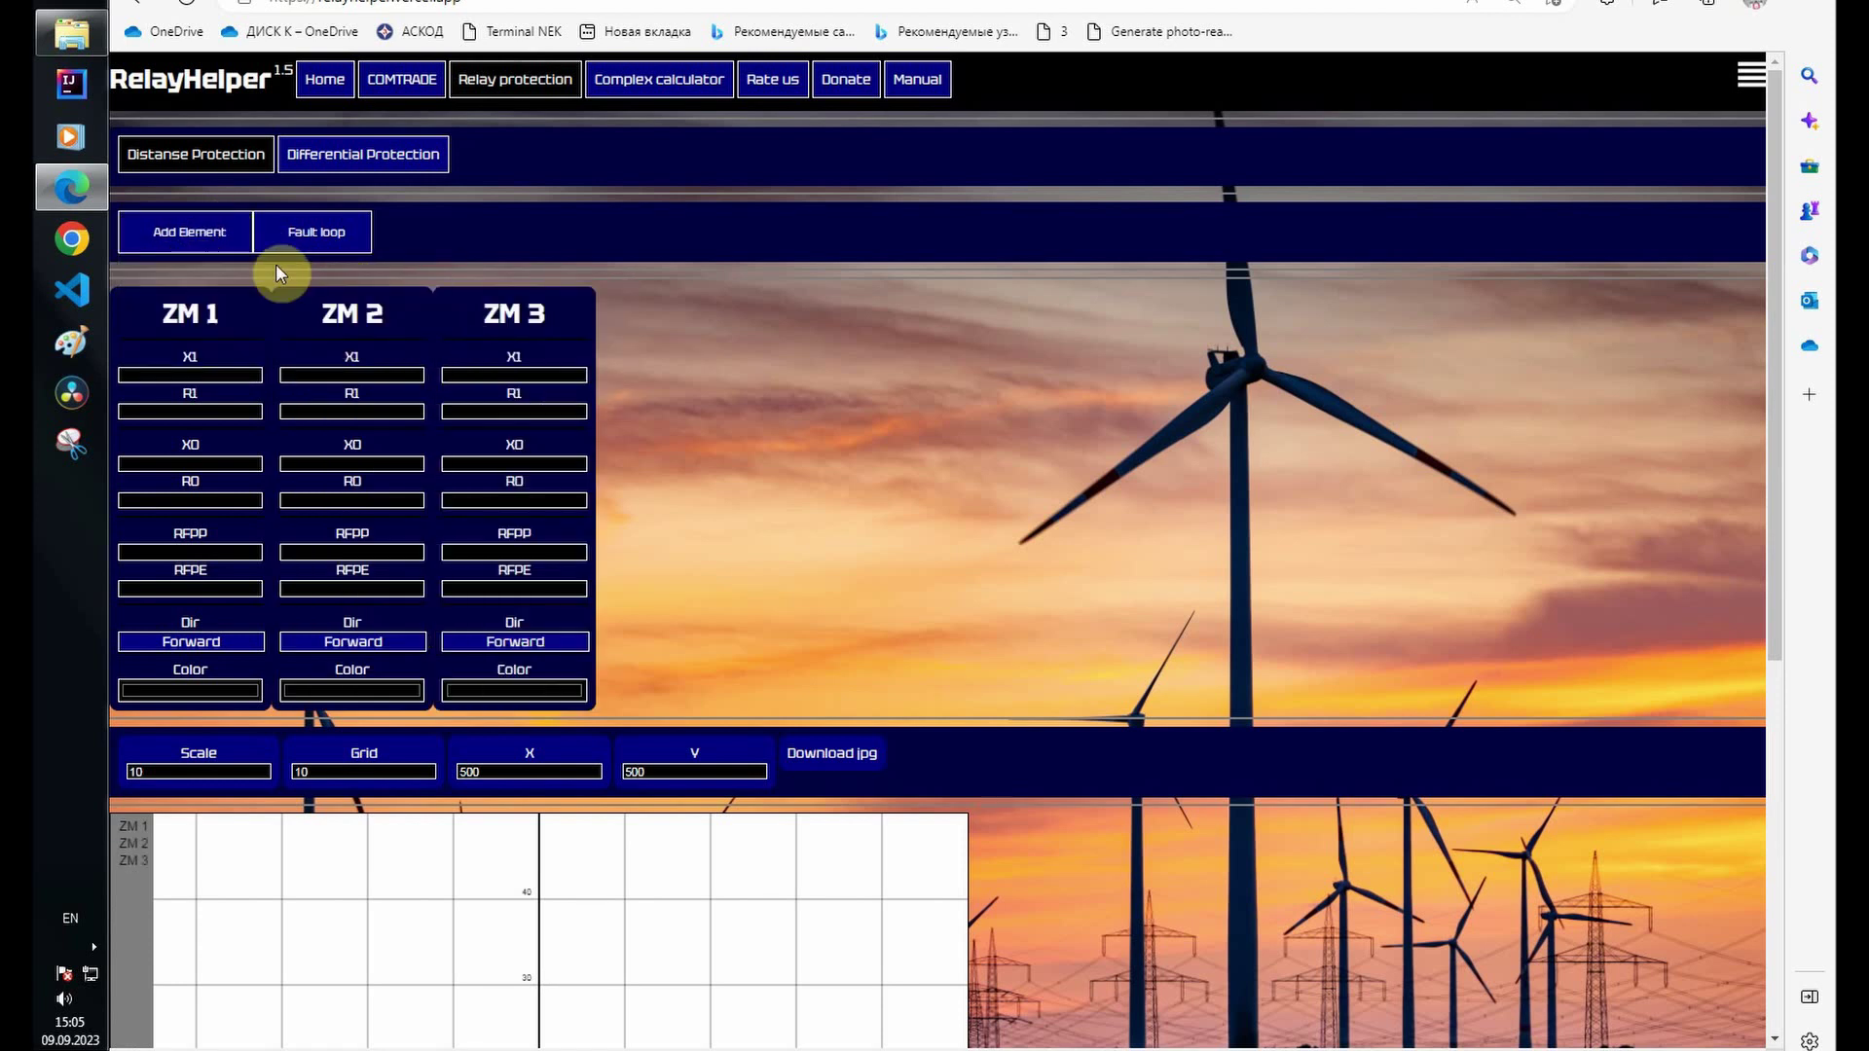
mouse_move(191, 251)
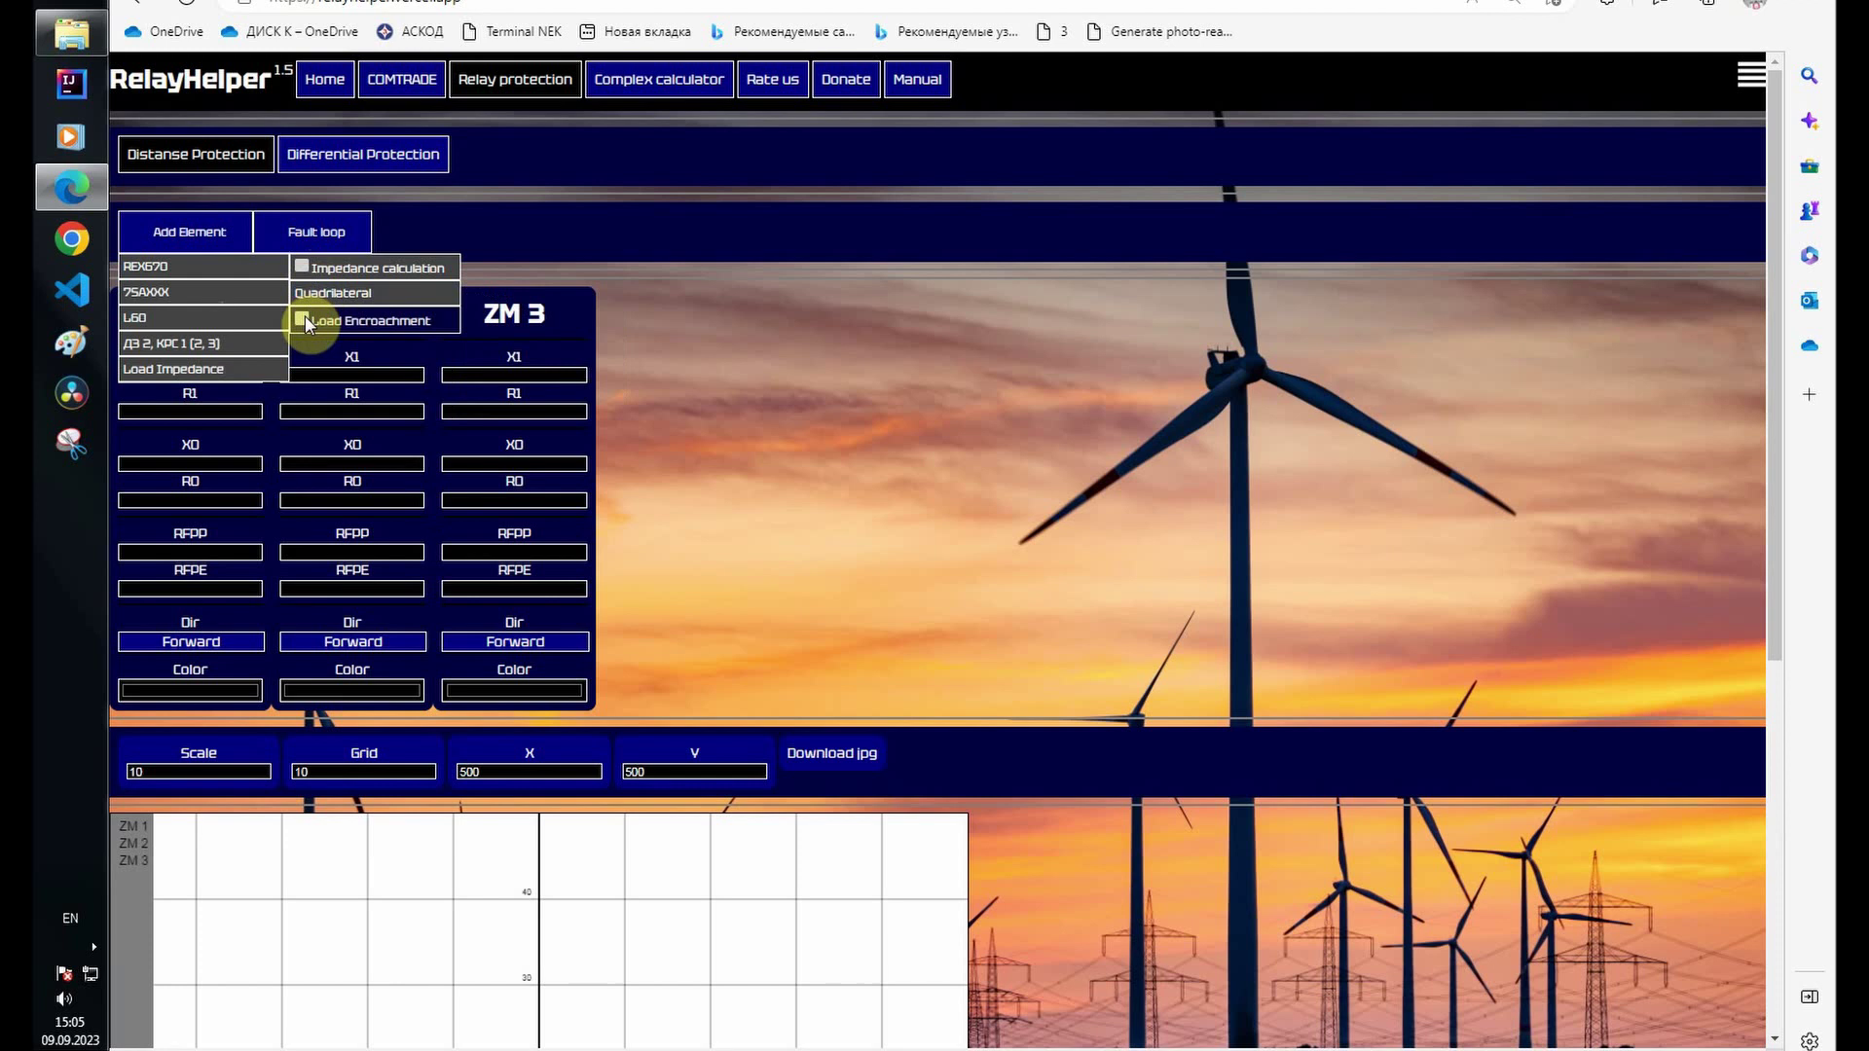
left_click(306, 318)
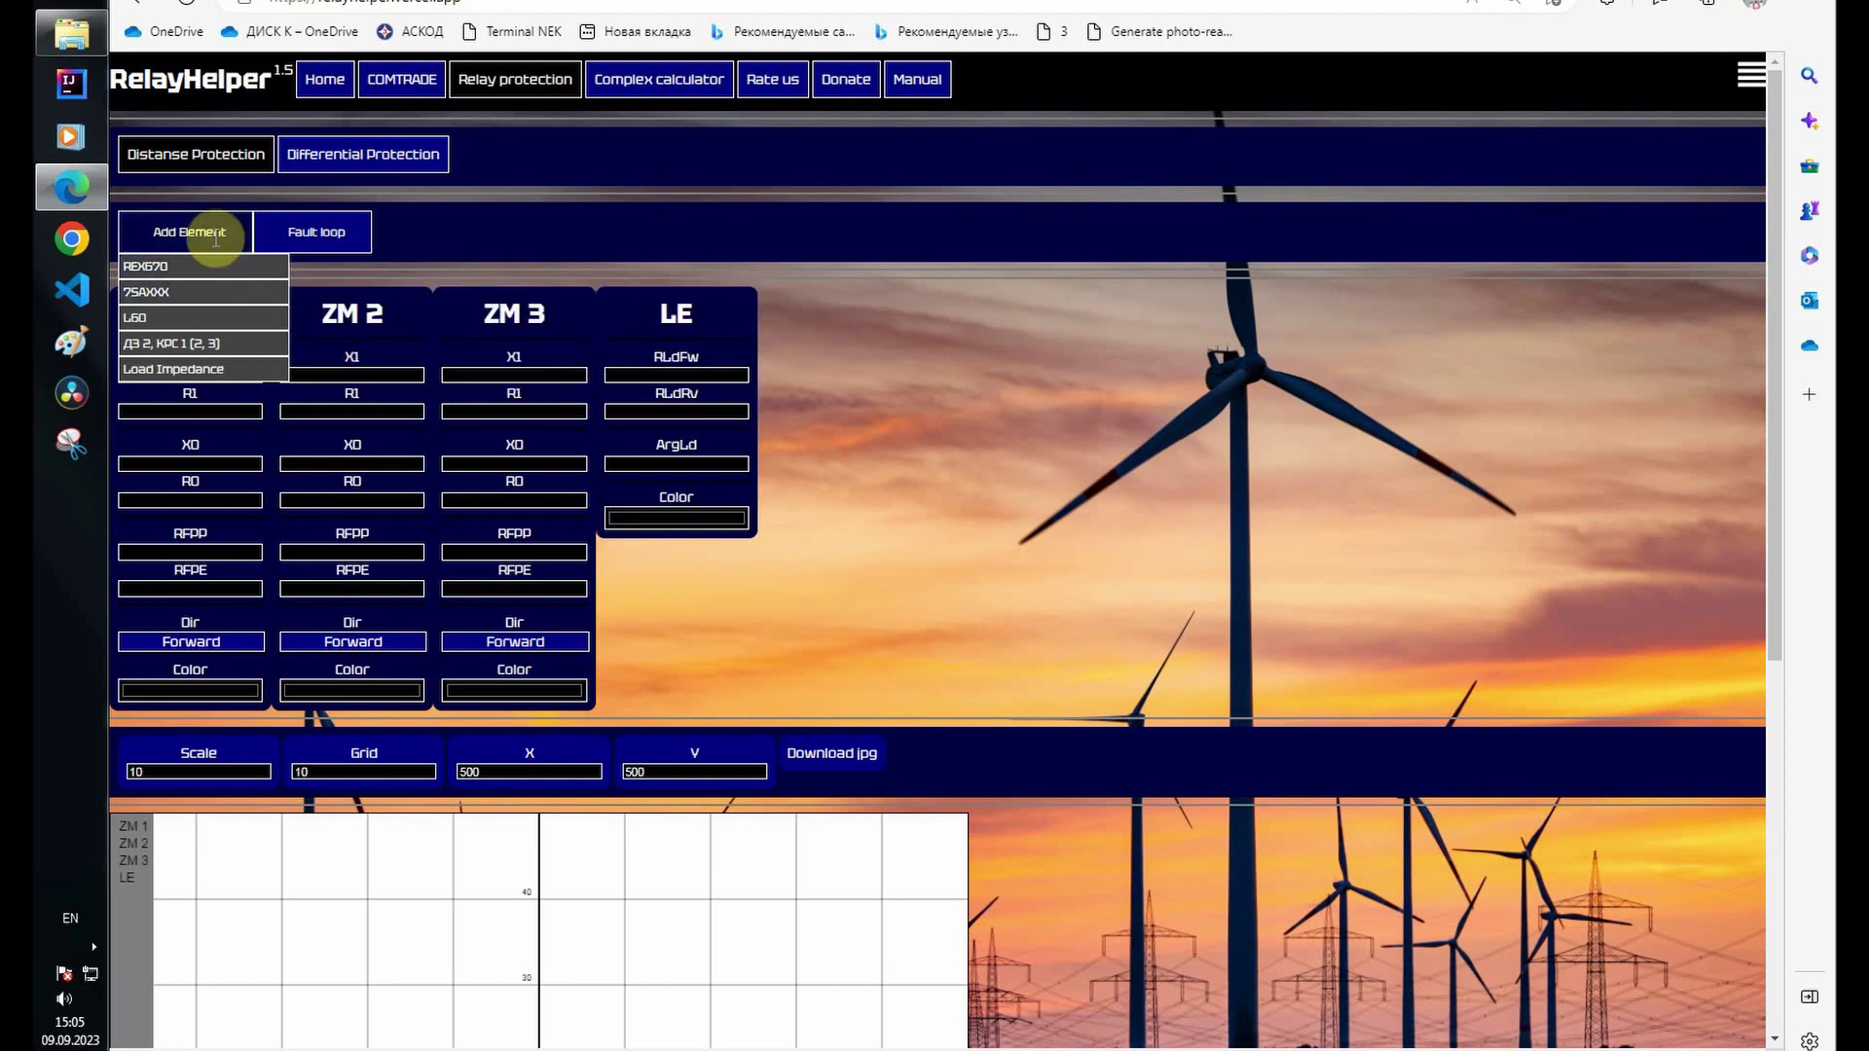
left_click(306, 265)
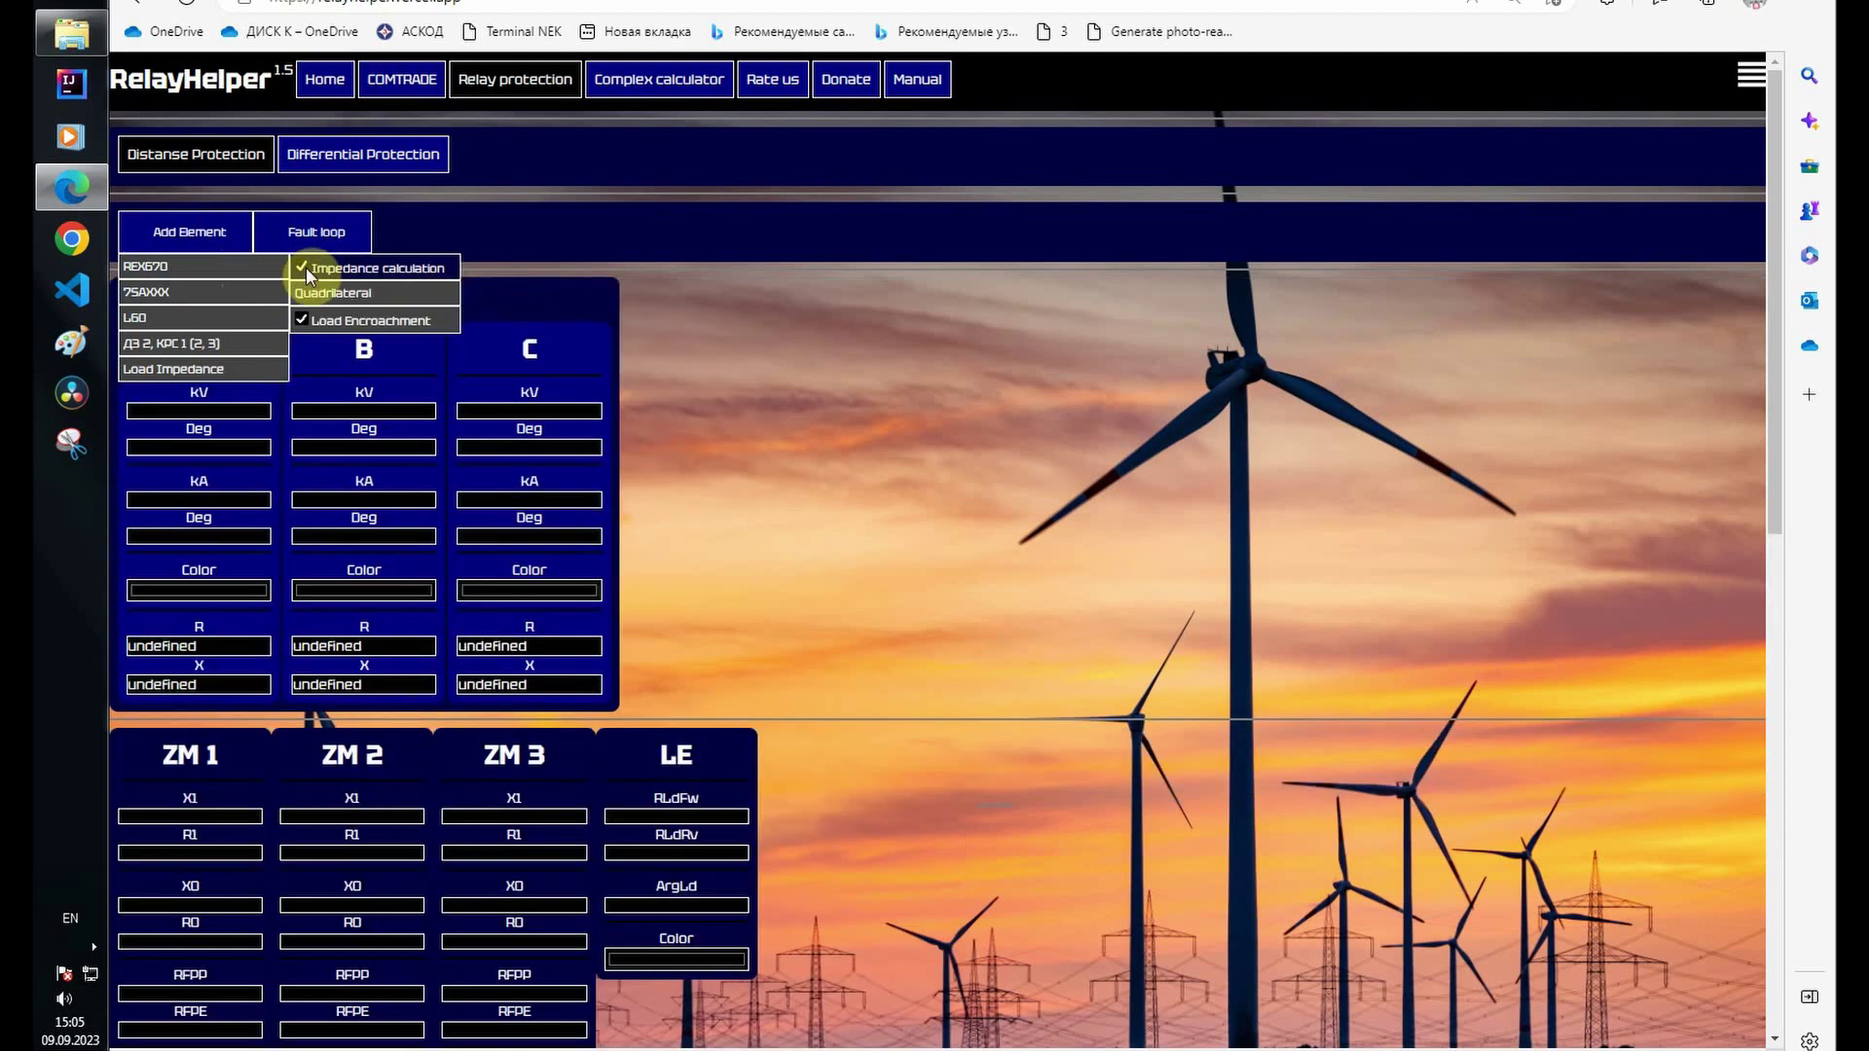
scroll(805, 446, "down", 9)
scroll(939, 346, "up", 4)
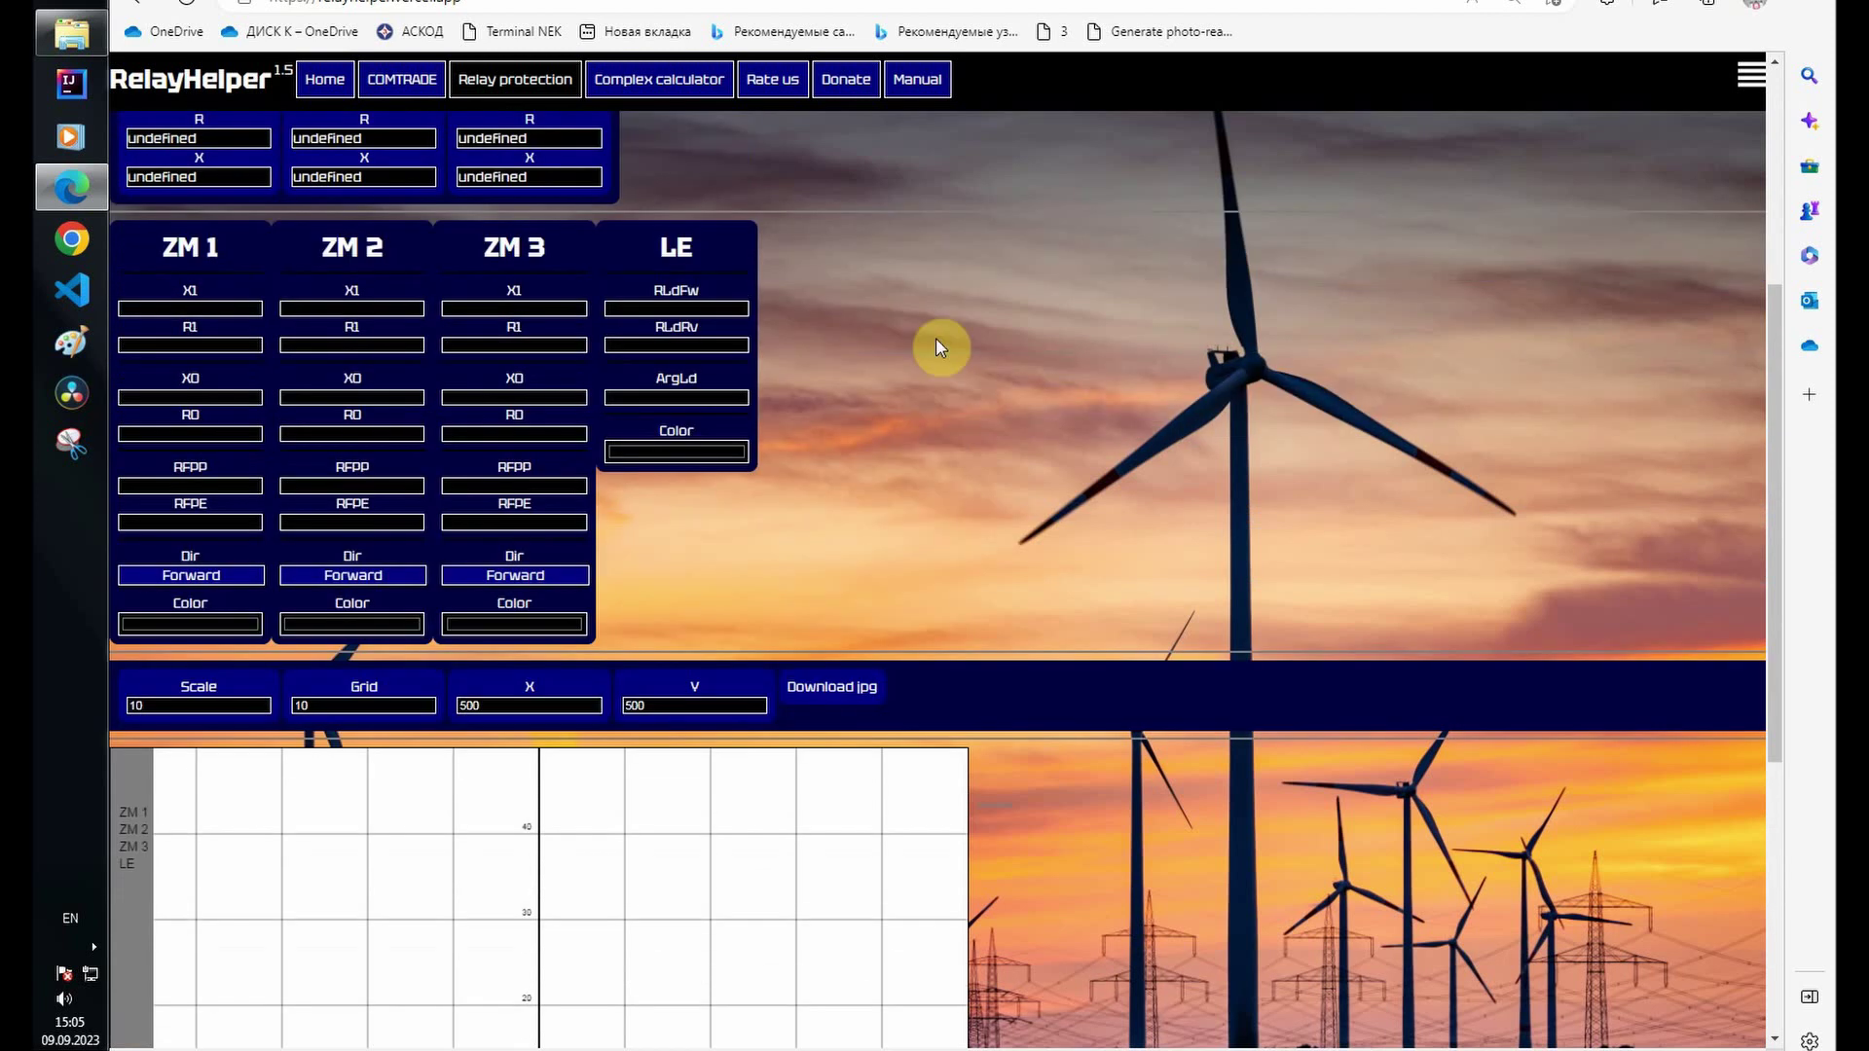
Step: Fill in the ZM 1 X1 reach and the load encroachment RLdRv value of 90
left_click(205, 310)
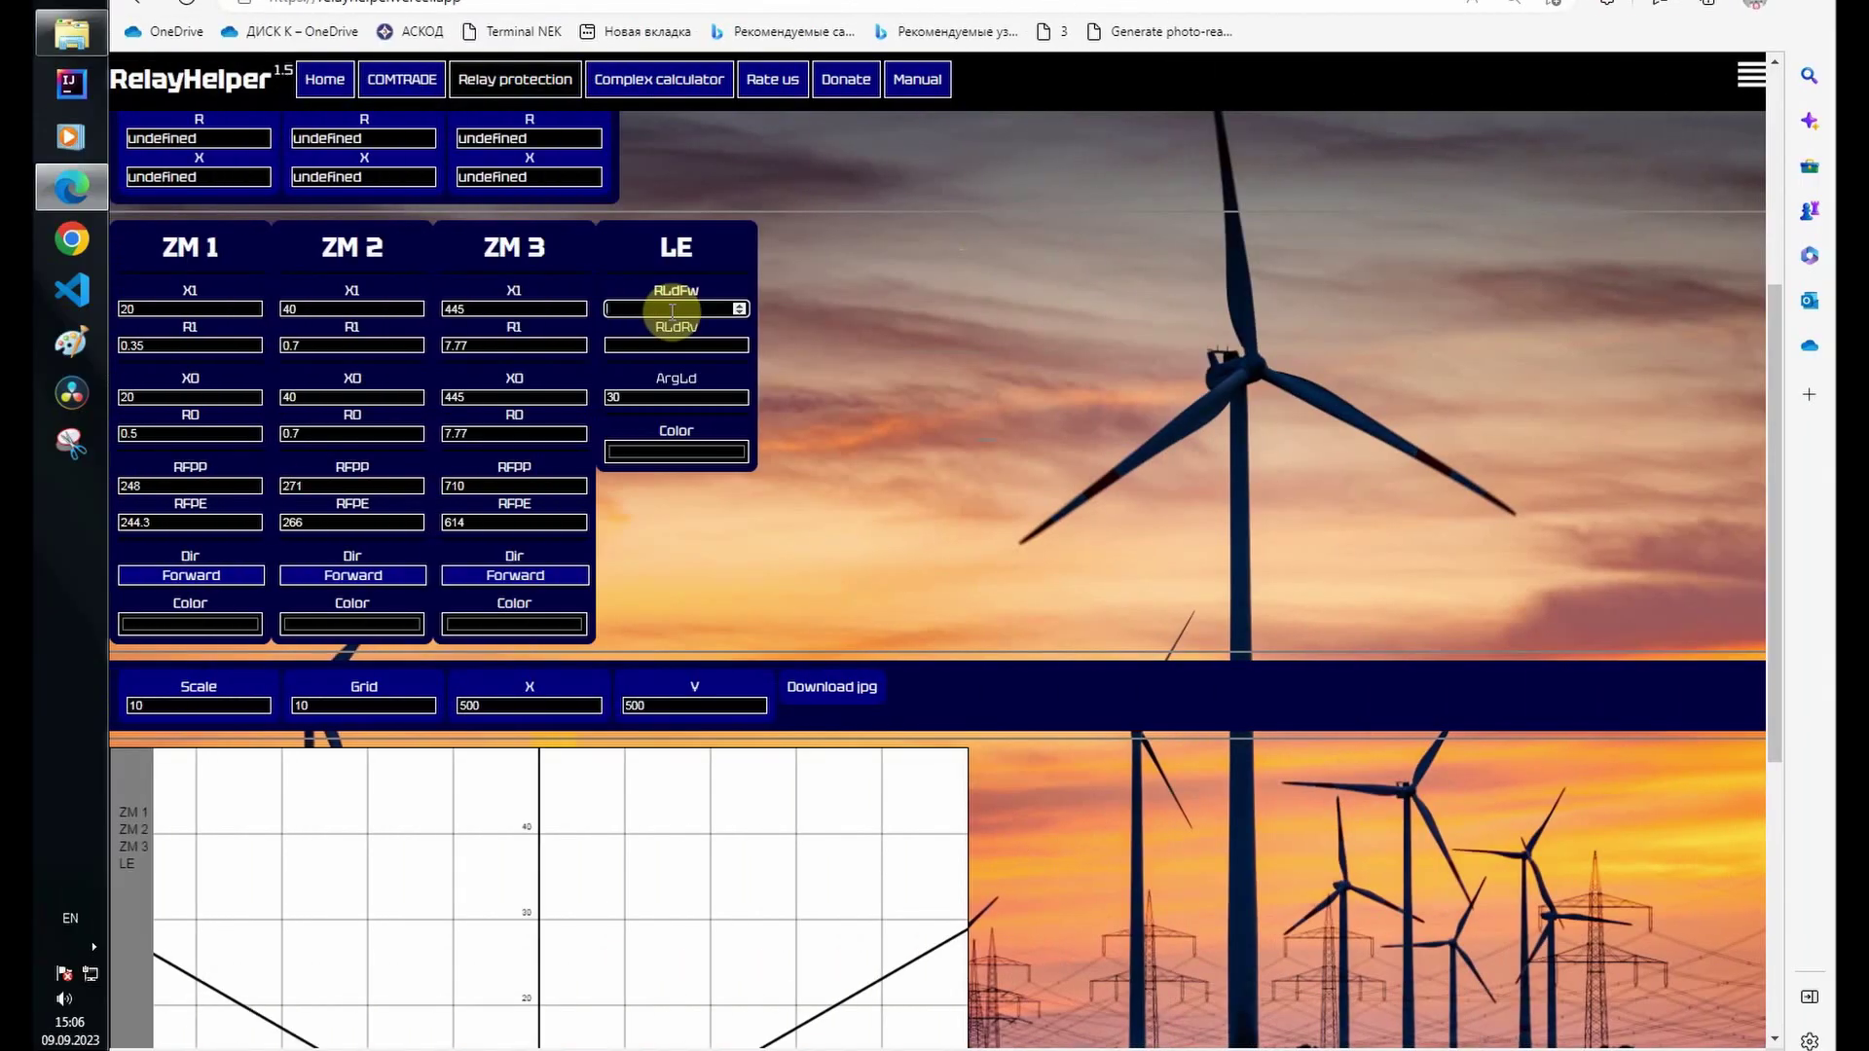
type("0")
left_click(634, 338)
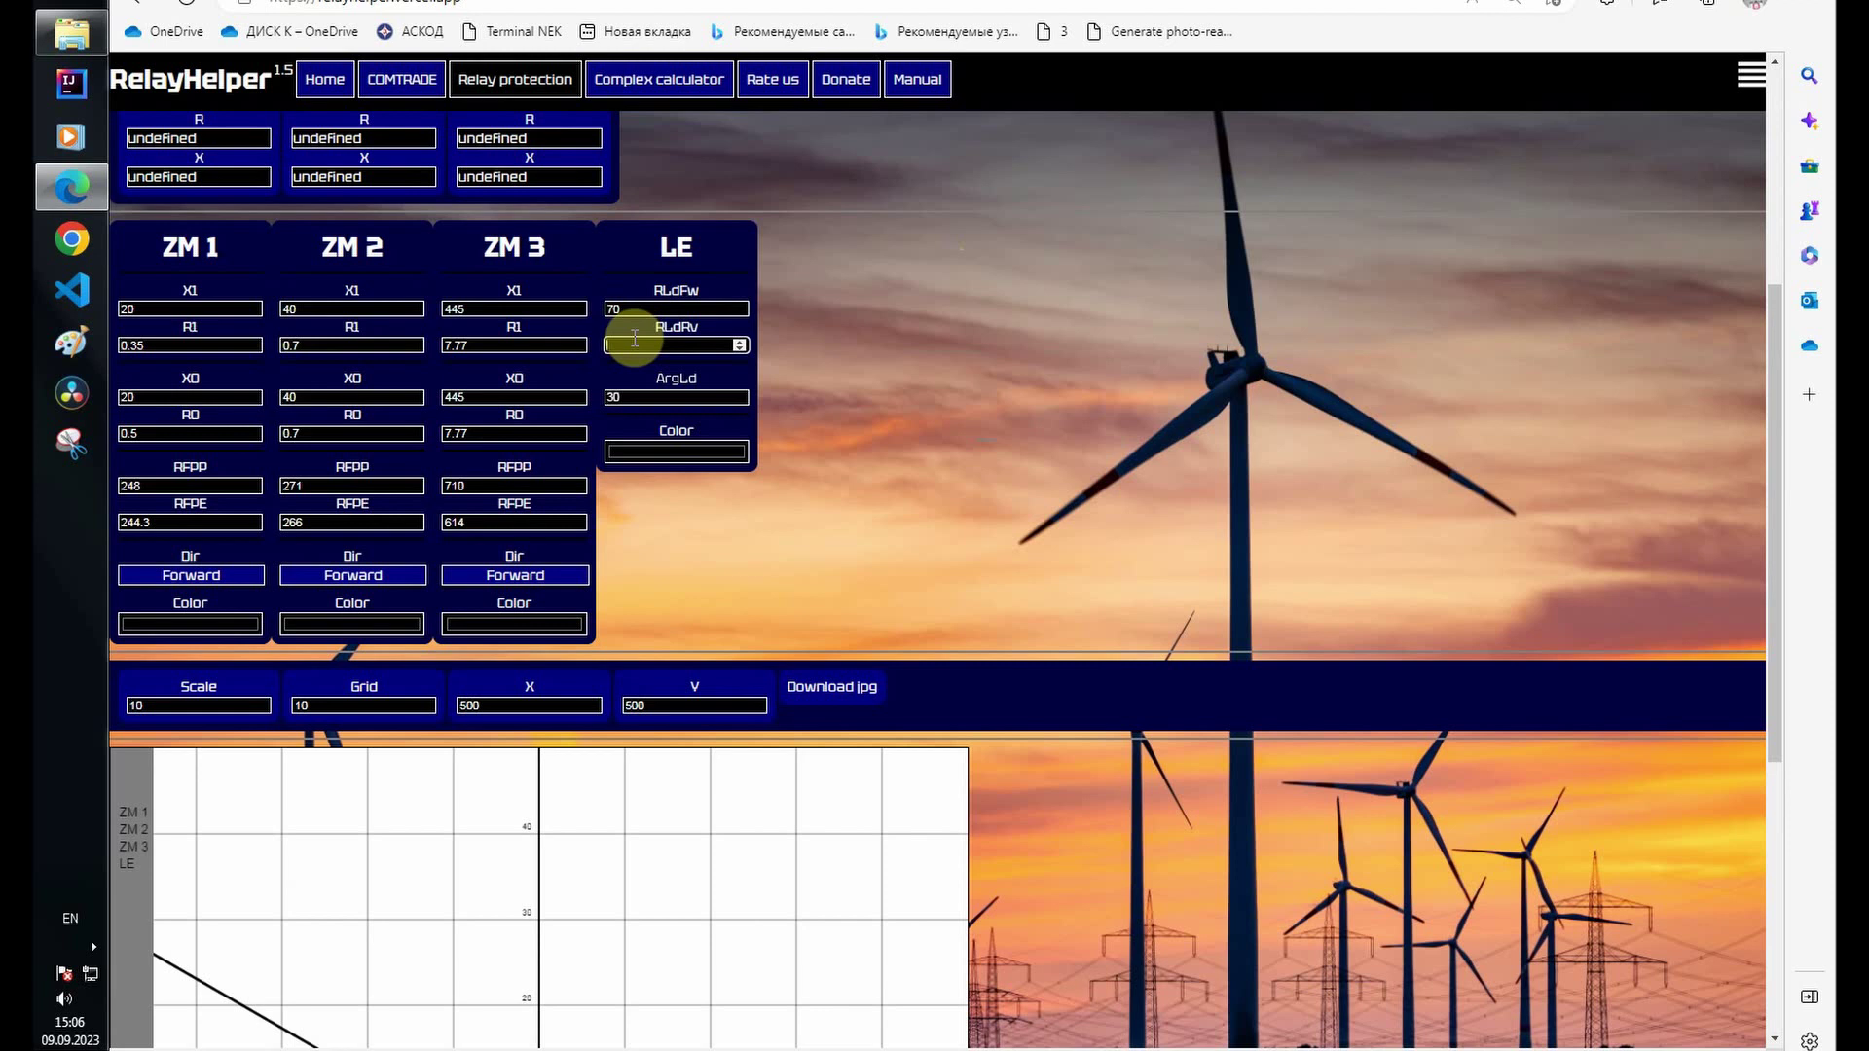
type("90")
left_click(855, 279)
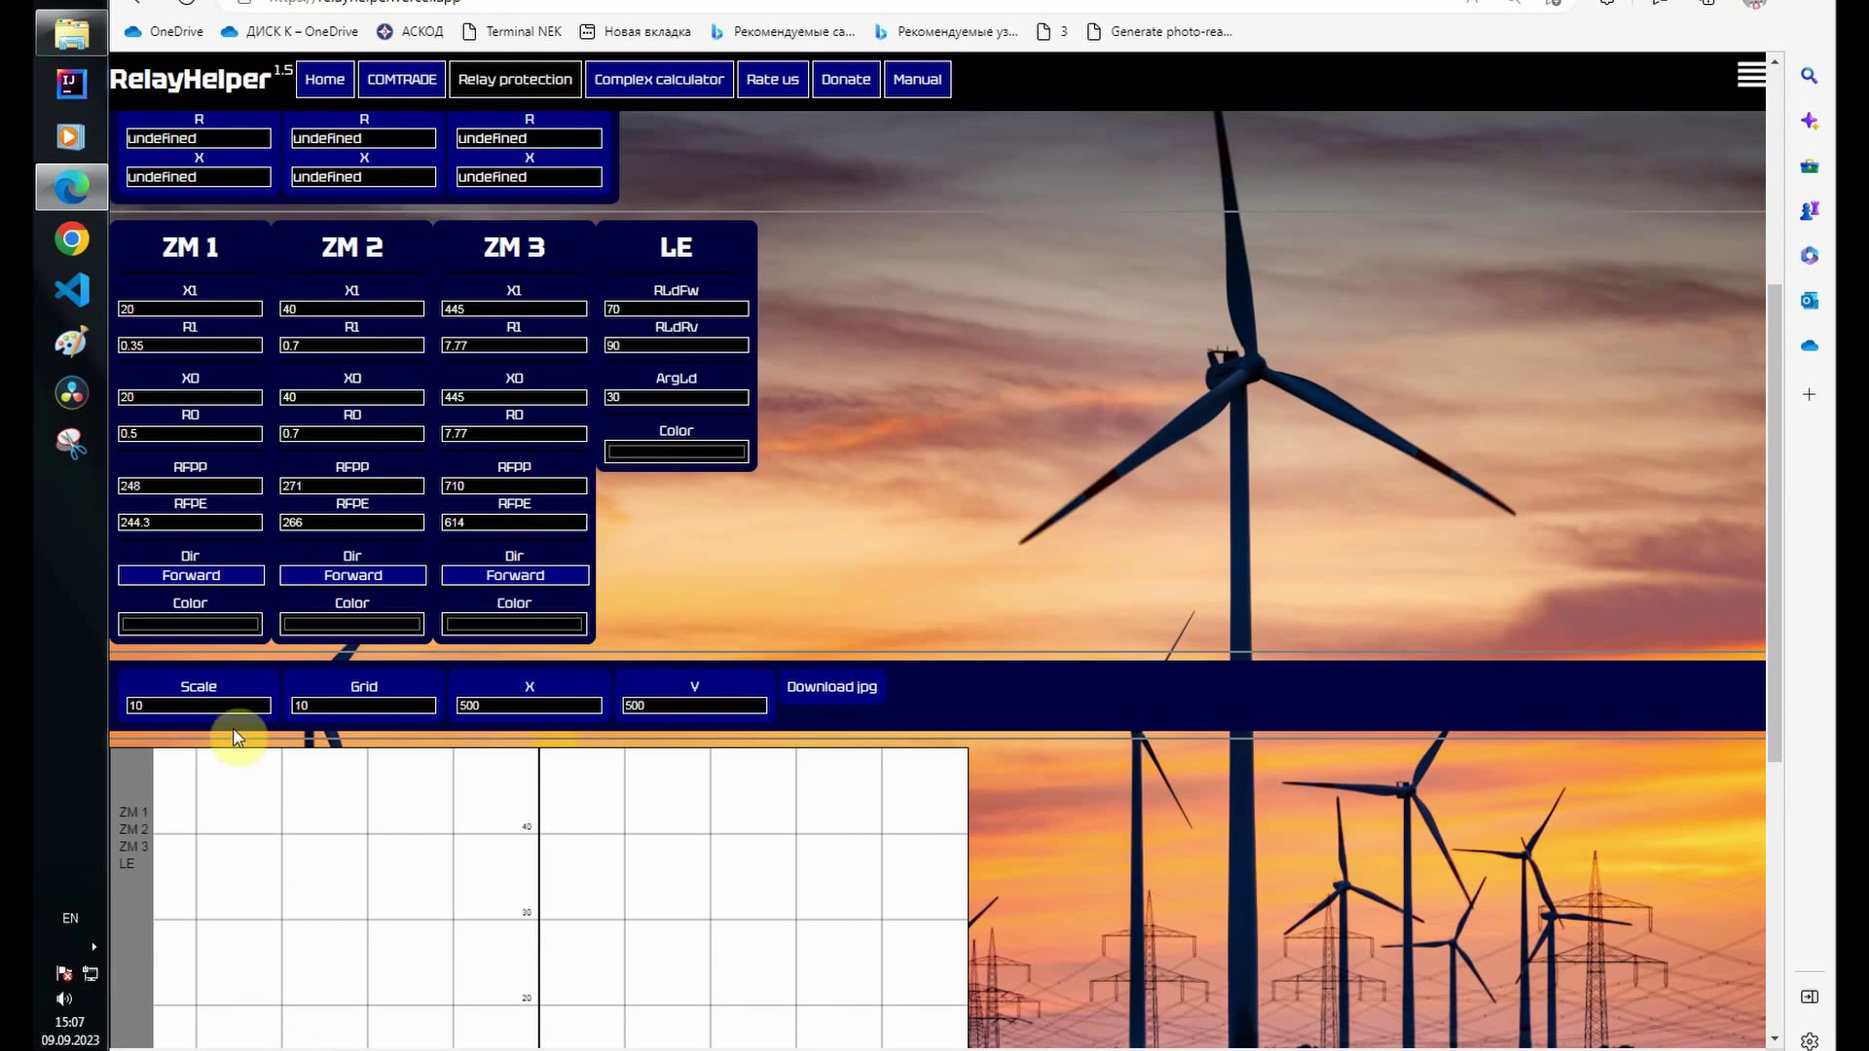
Step: Colour zone ZM 1 olive green and zone ZM 2 green
left_click(178, 623)
mouse_move(271, 670)
left_mouse_down()
mouse_move(306, 651)
mouse_move(286, 682)
left_mouse_up()
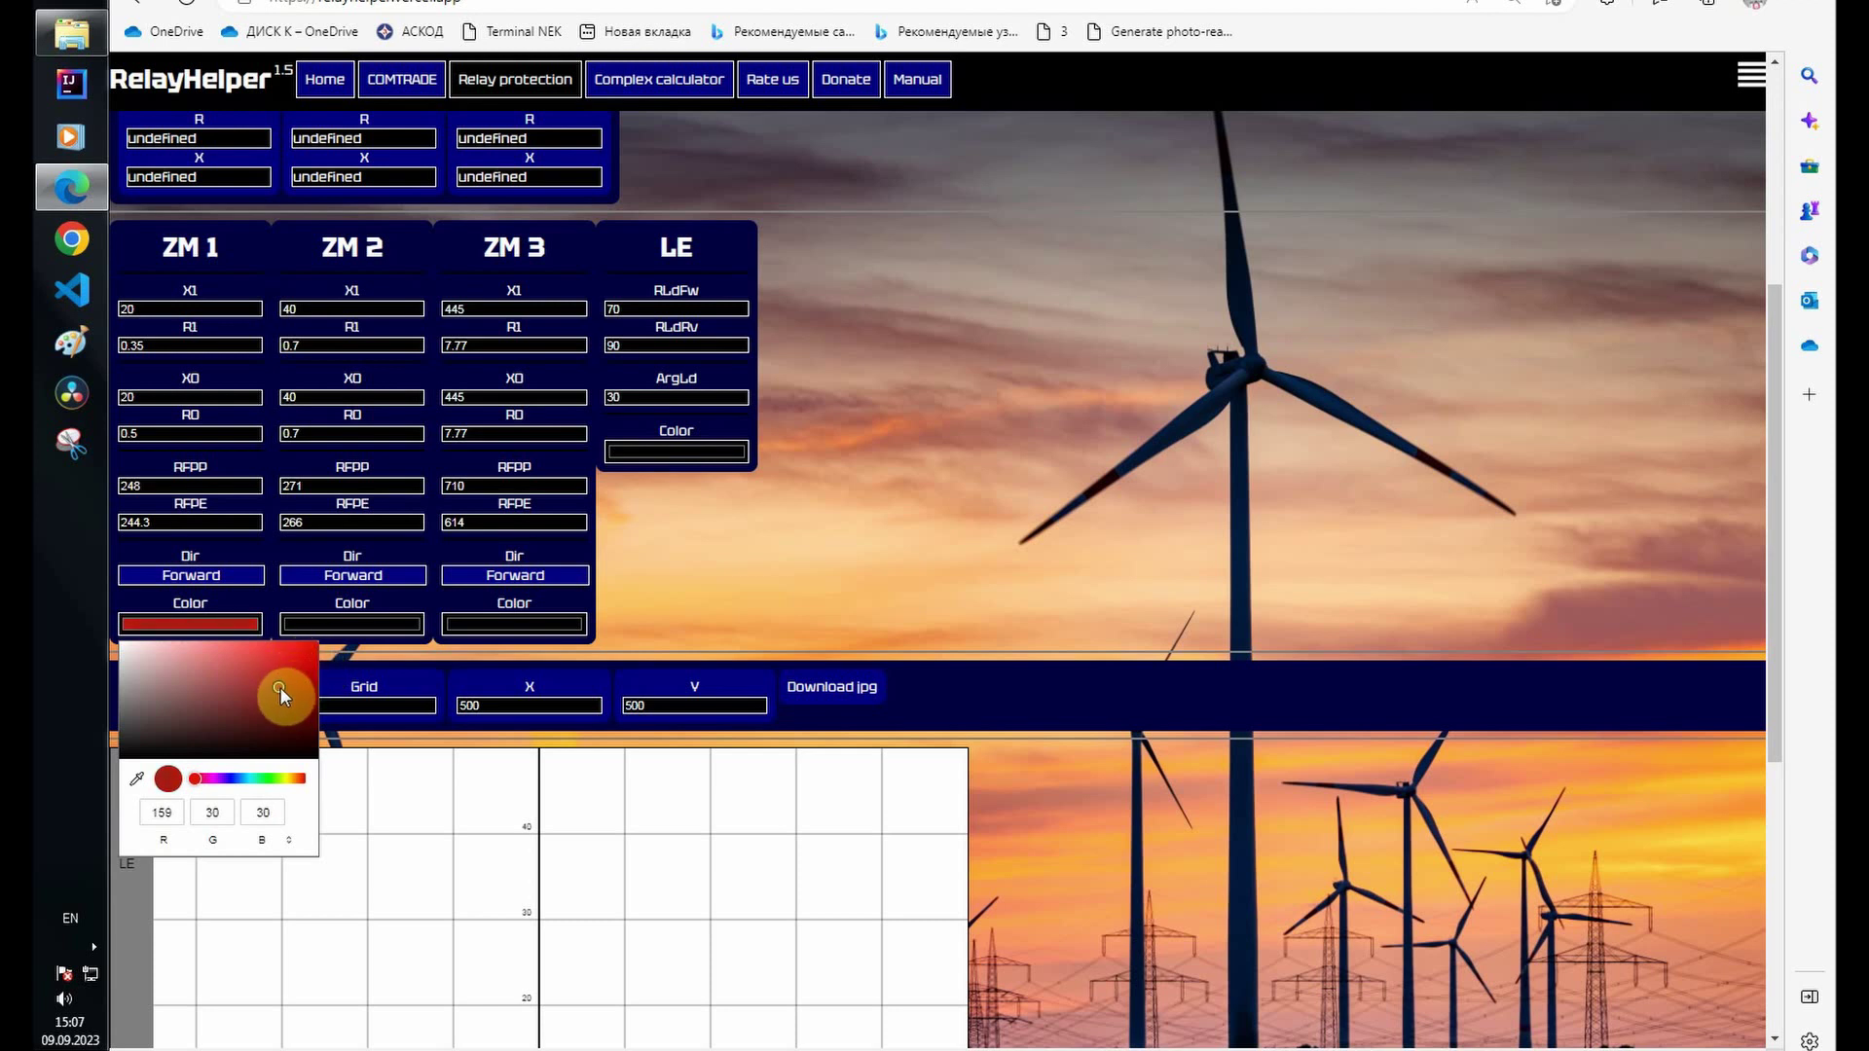
left_click(282, 777)
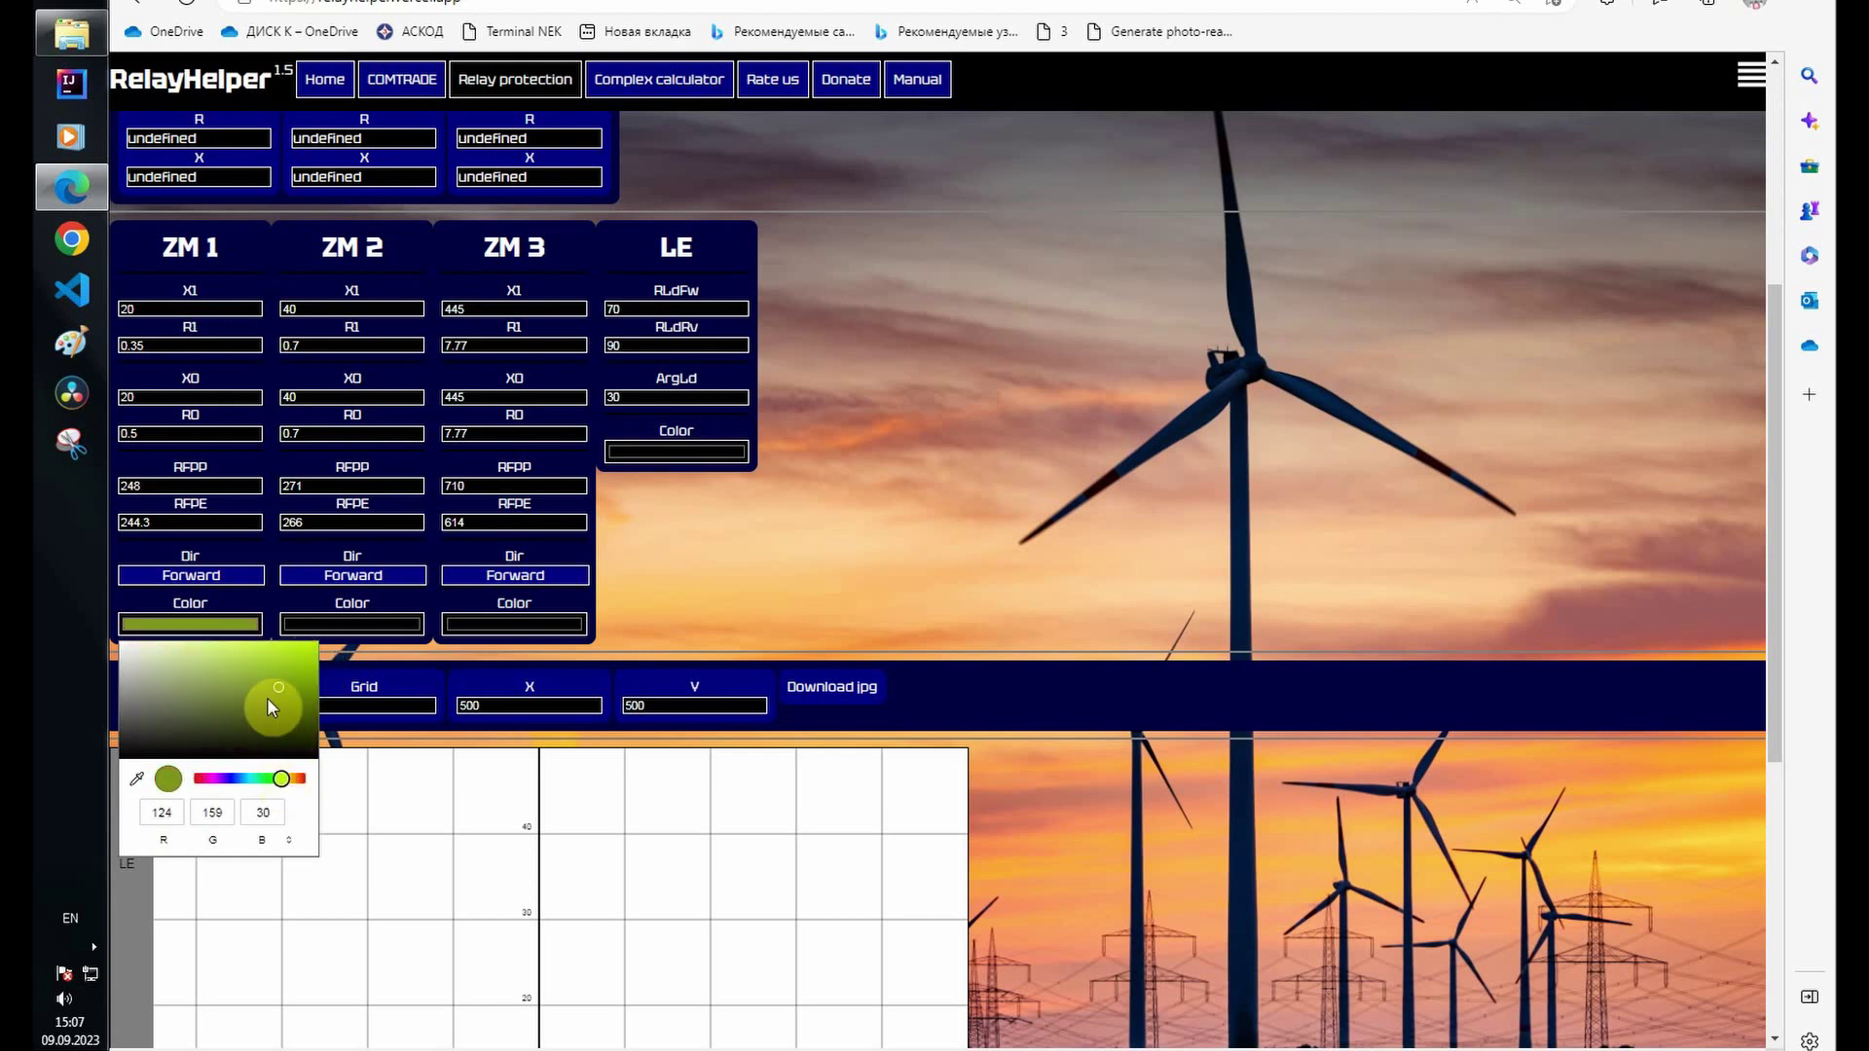
left_click(261, 681)
left_click(325, 616)
left_click(436, 672)
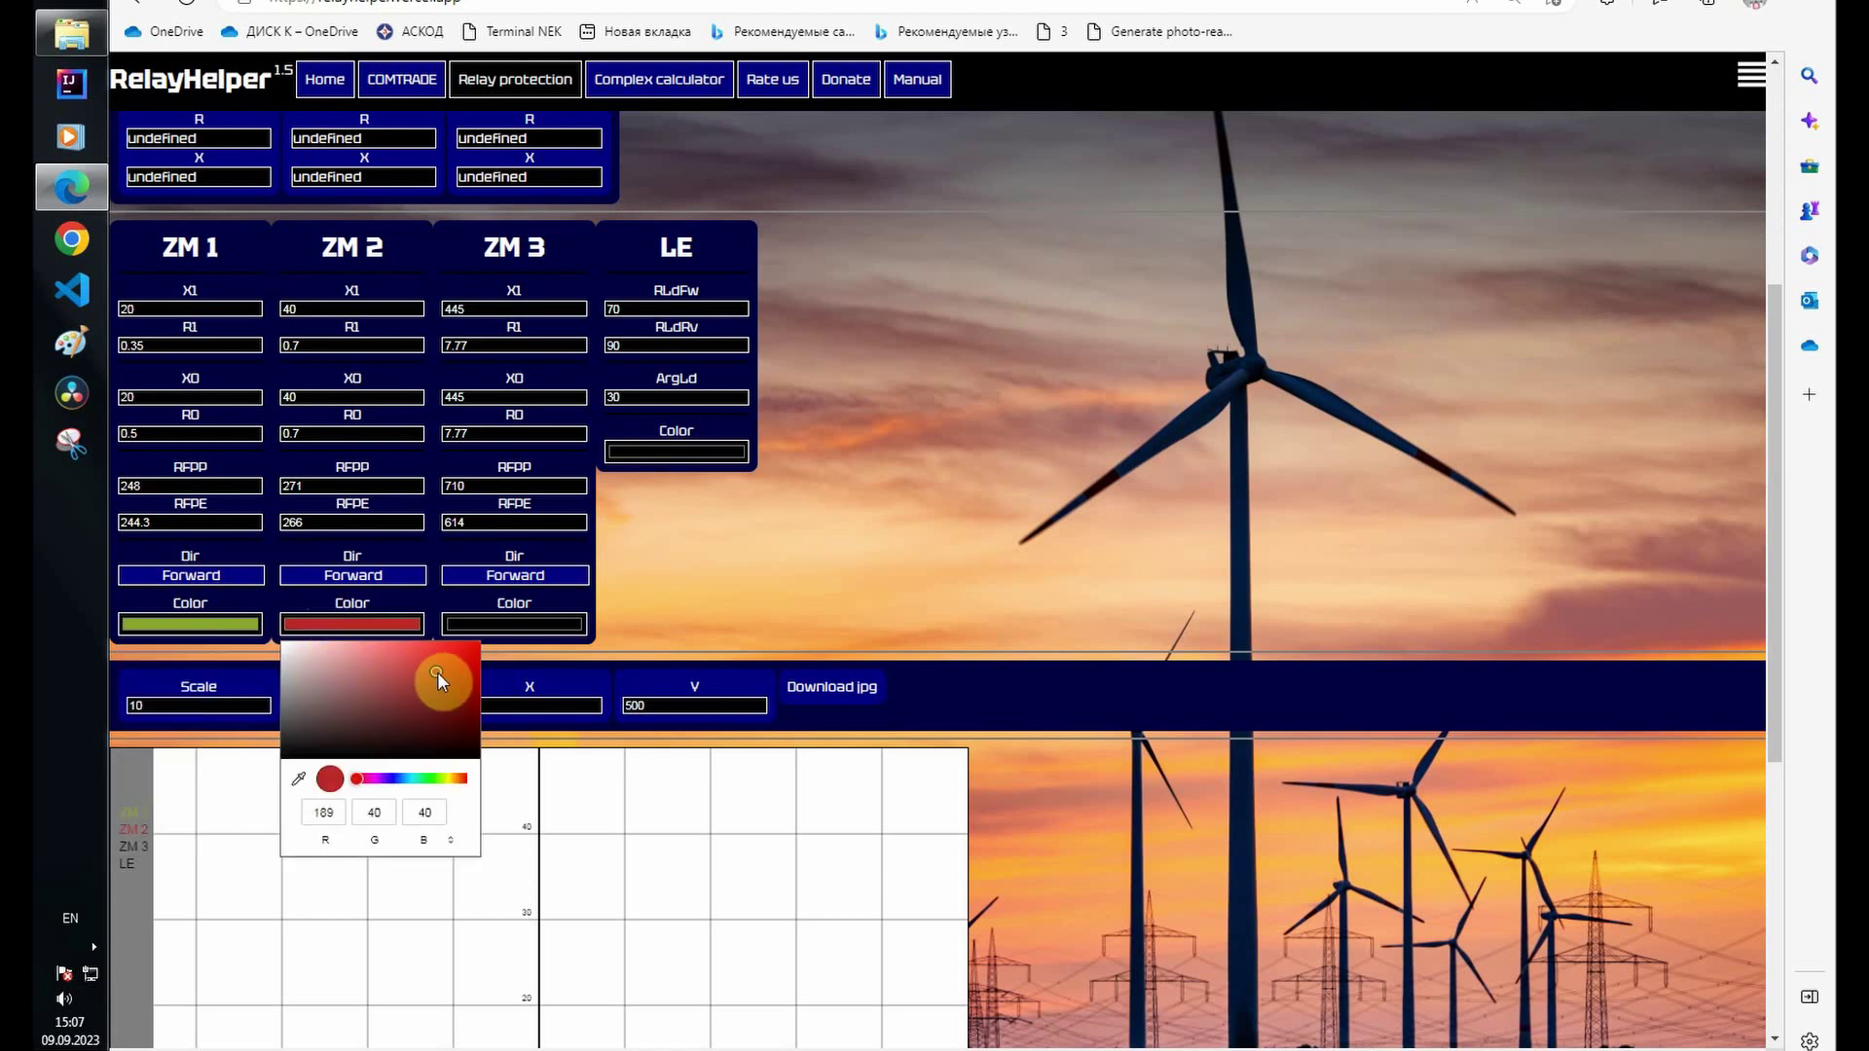
left_click(487, 624)
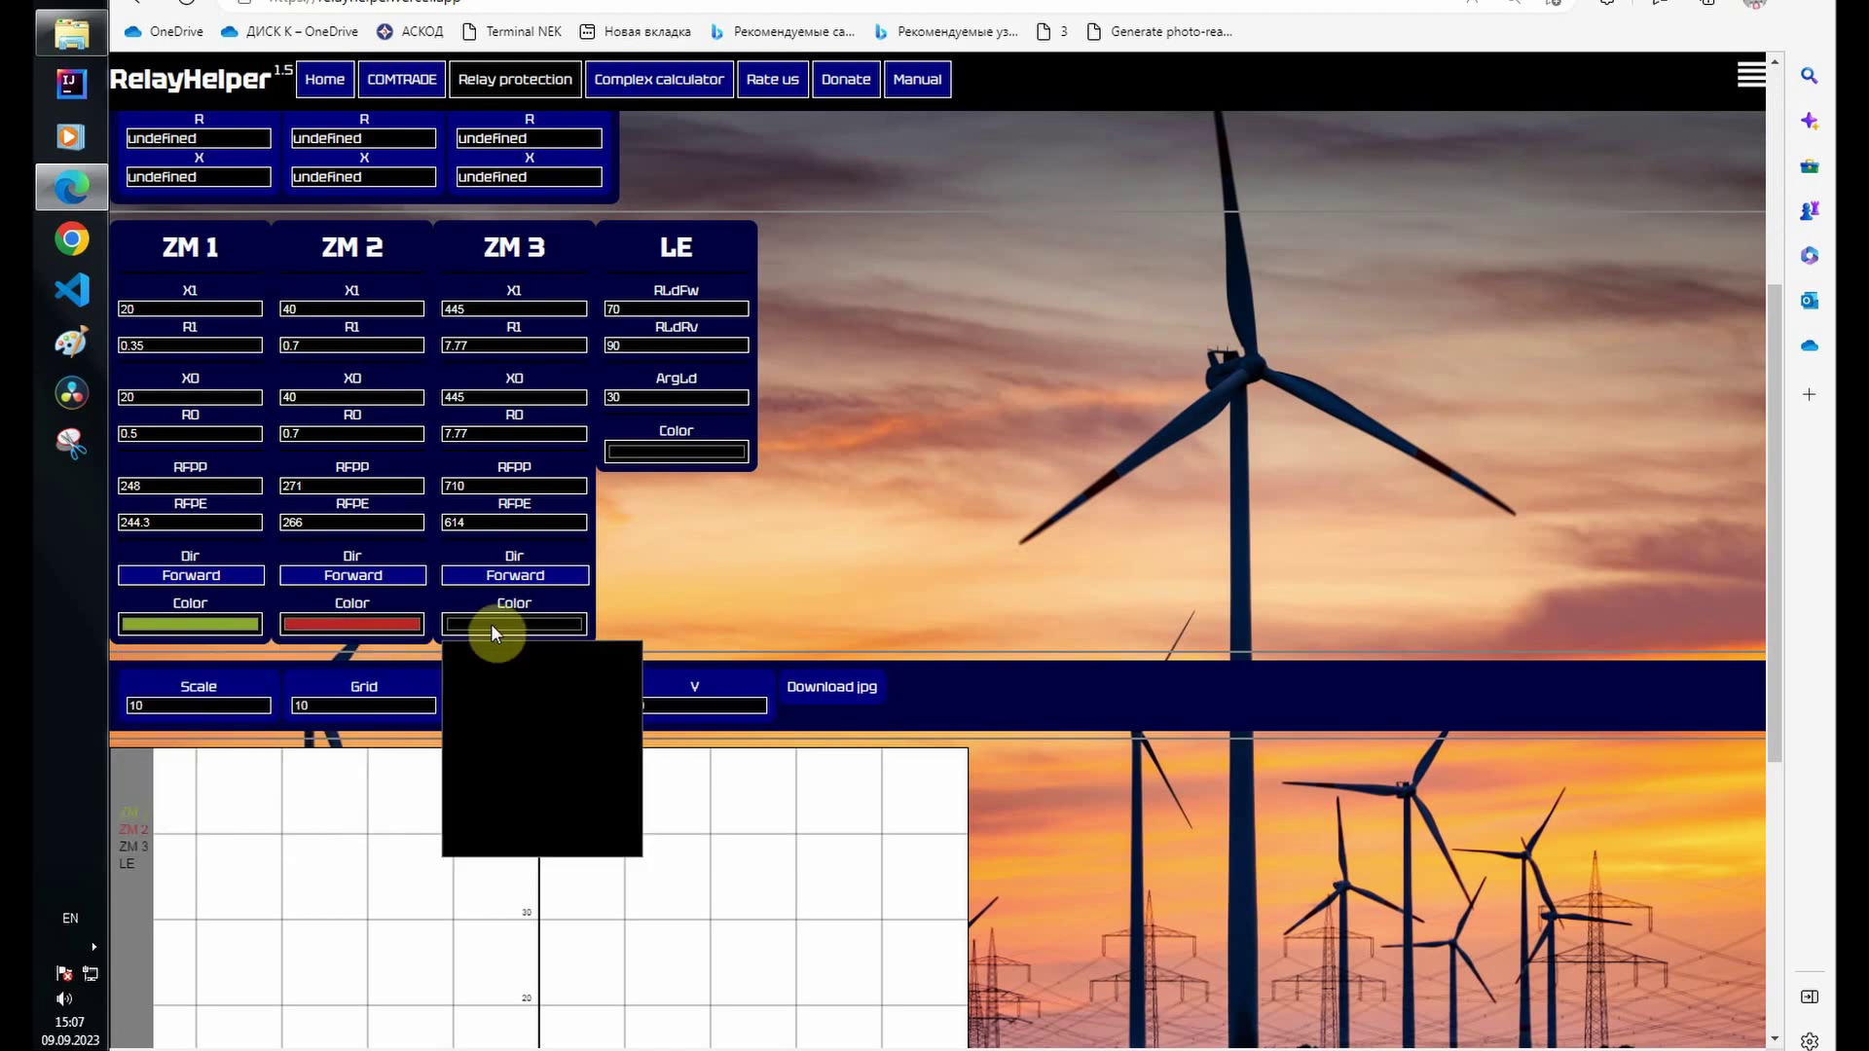
left_click(382, 625)
left_click(433, 779)
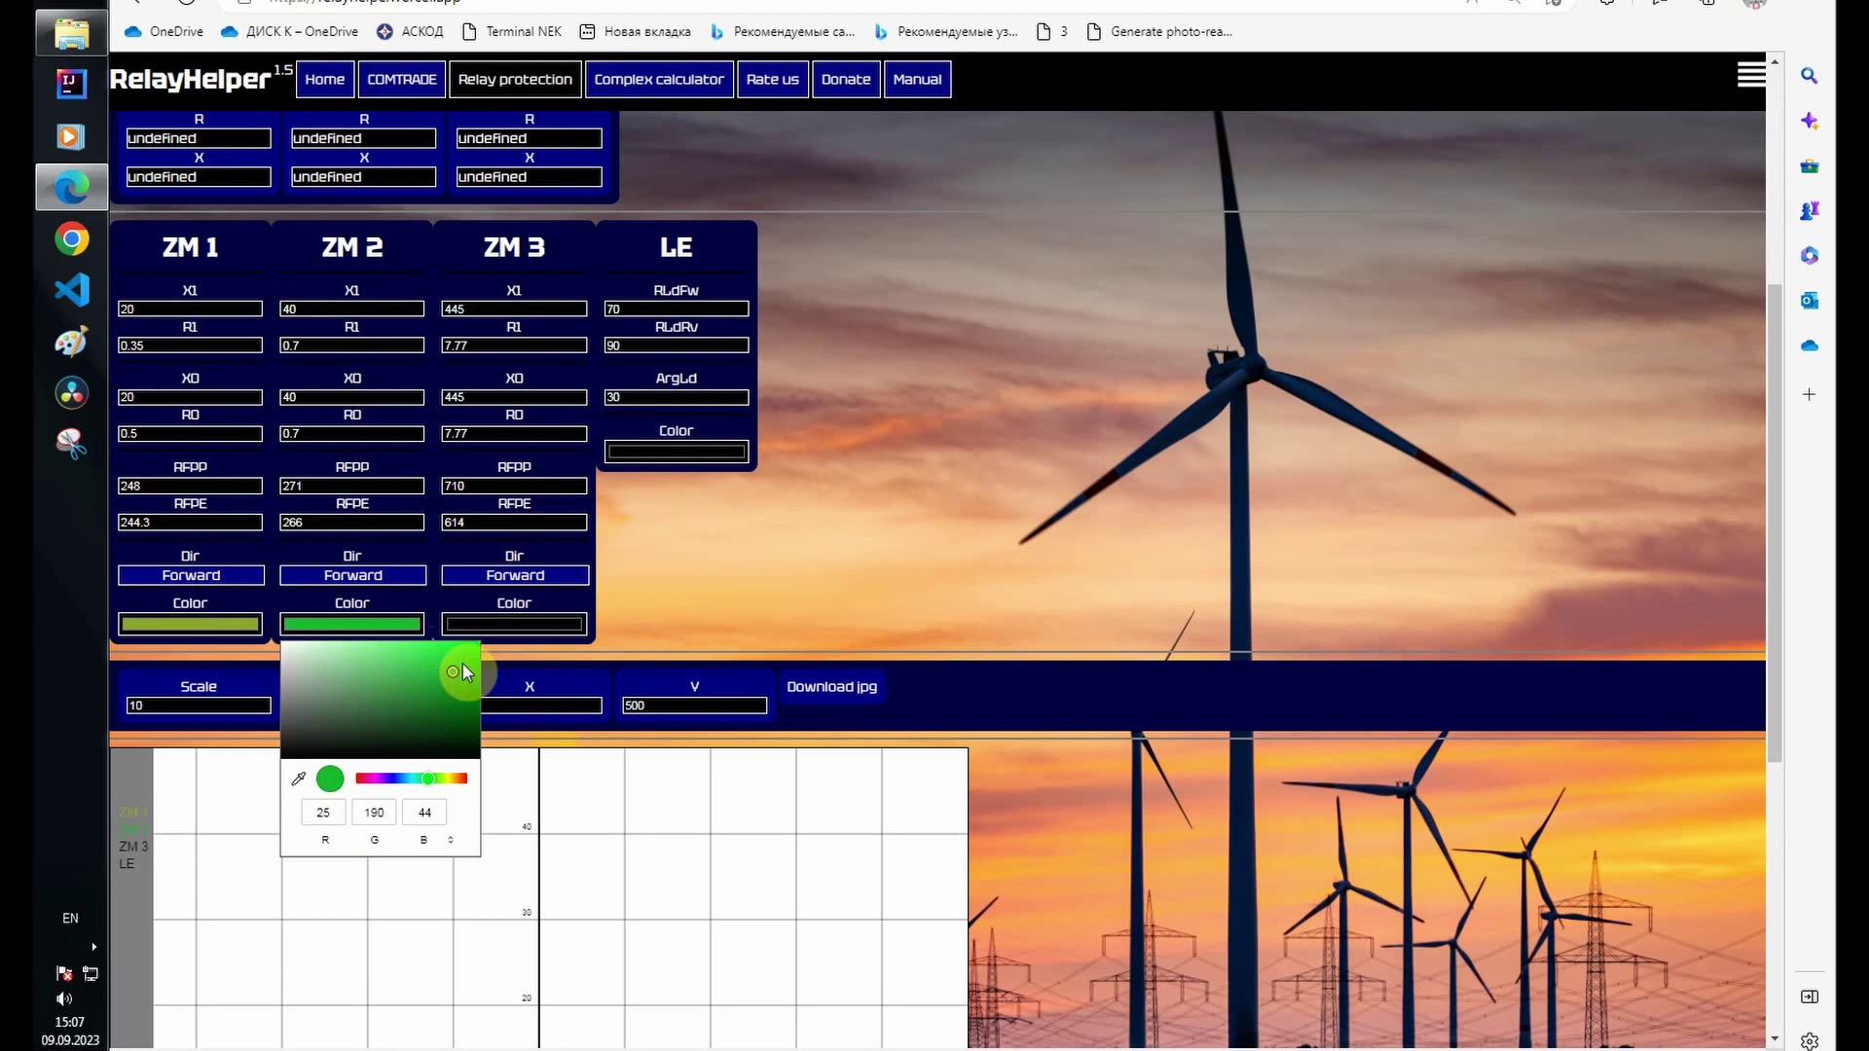
Step: Colour zone ZM 3 bright blue and the load encroachment element grey
left_click(518, 625)
left_click(561, 779)
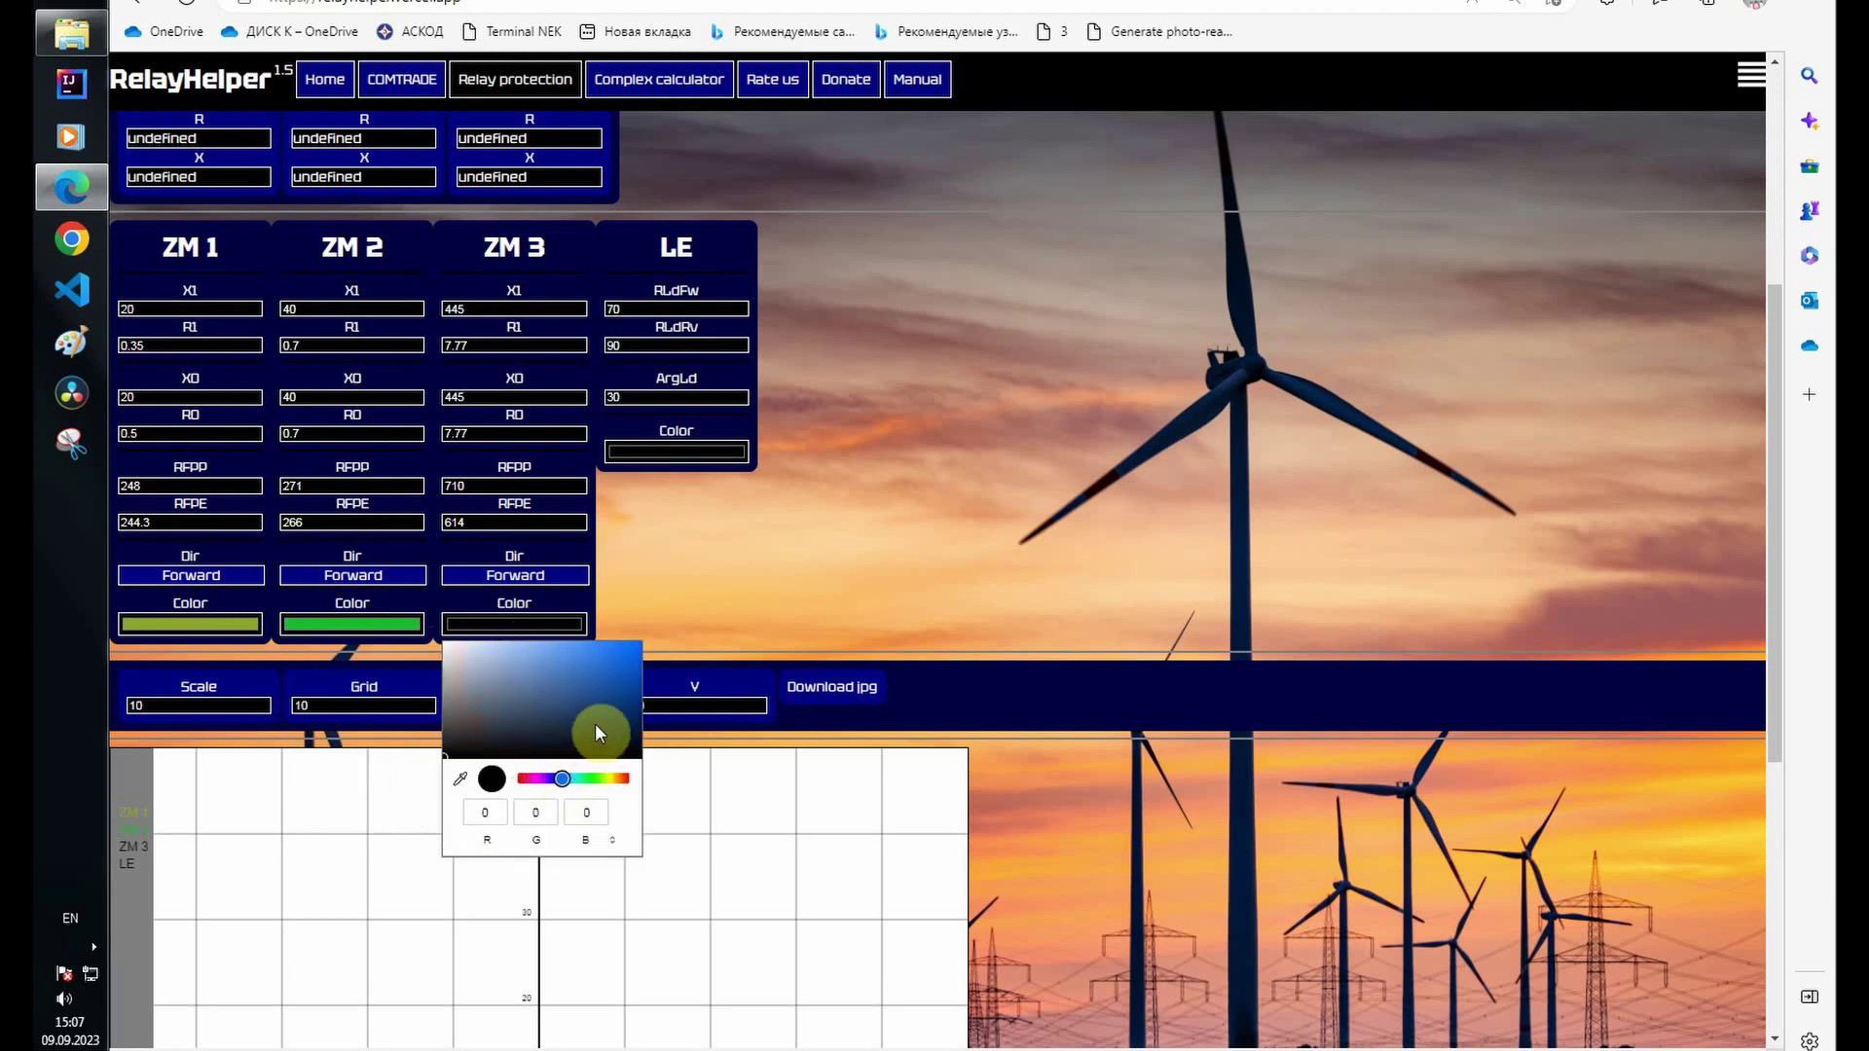
left_click(626, 659)
left_click(667, 451)
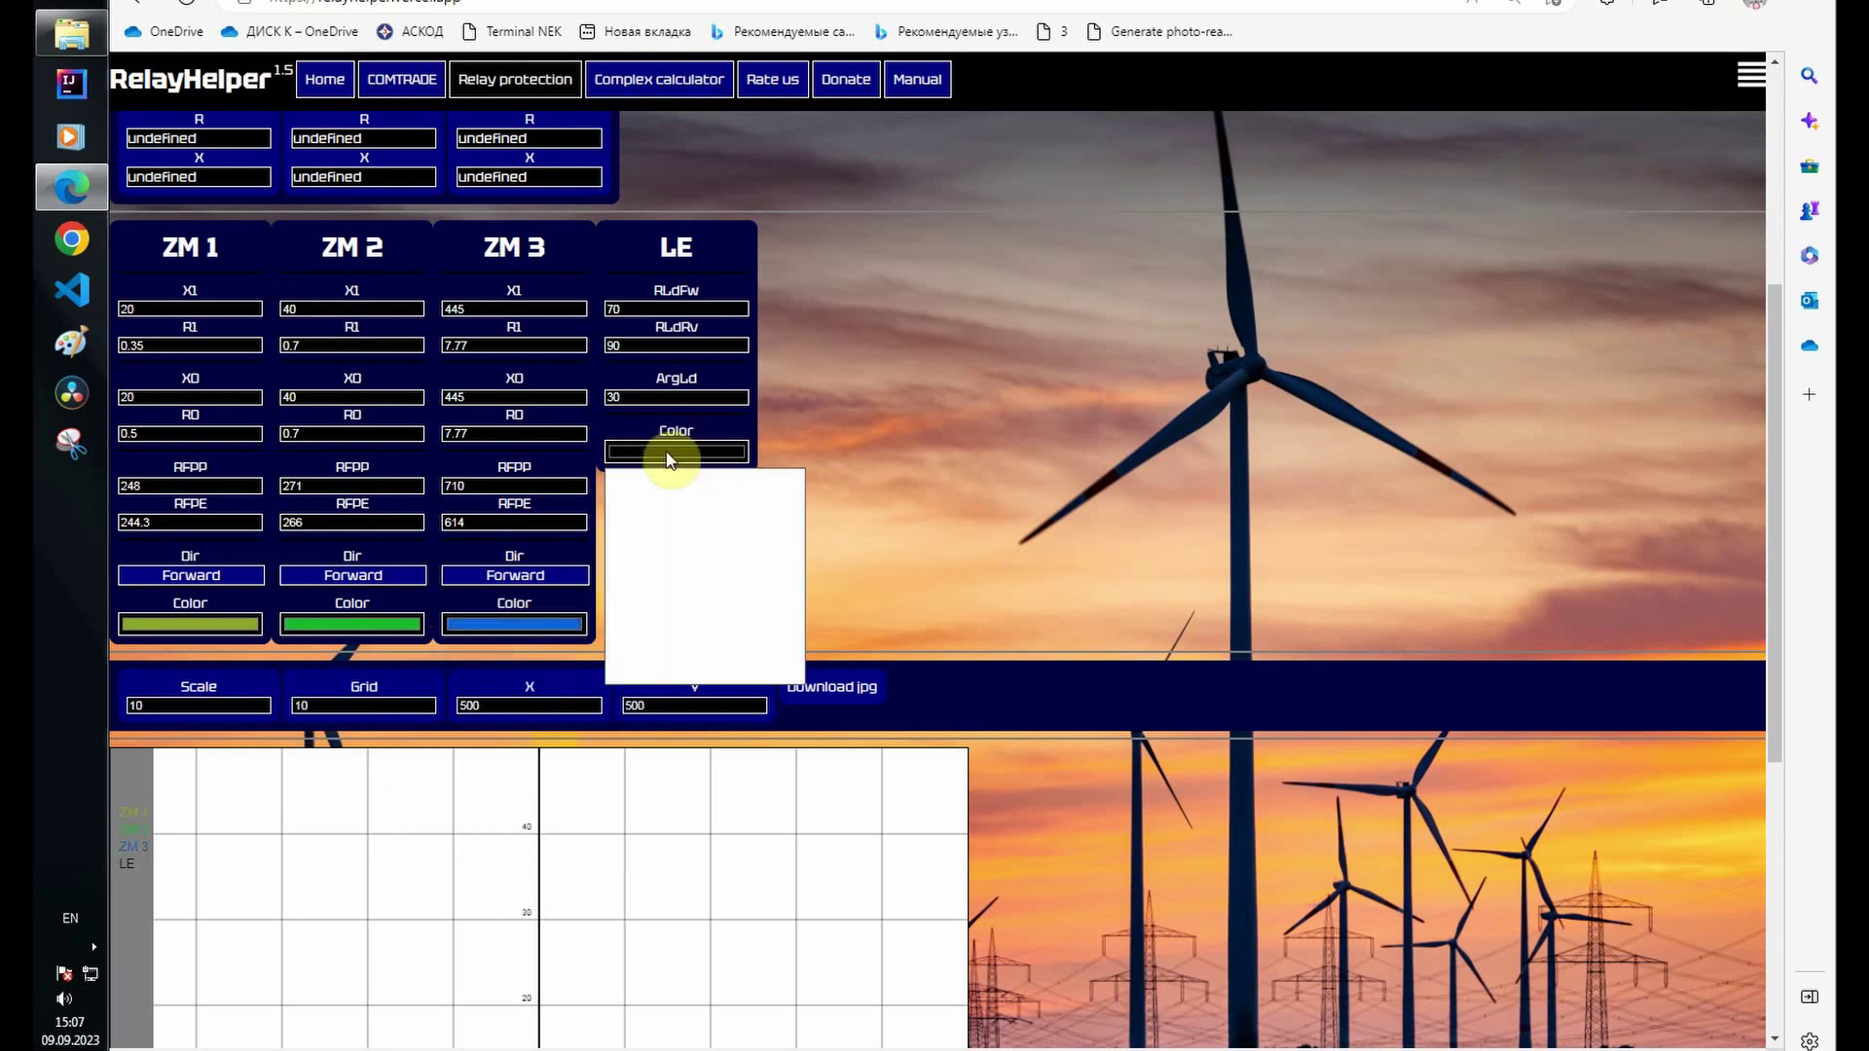
left_click(632, 544)
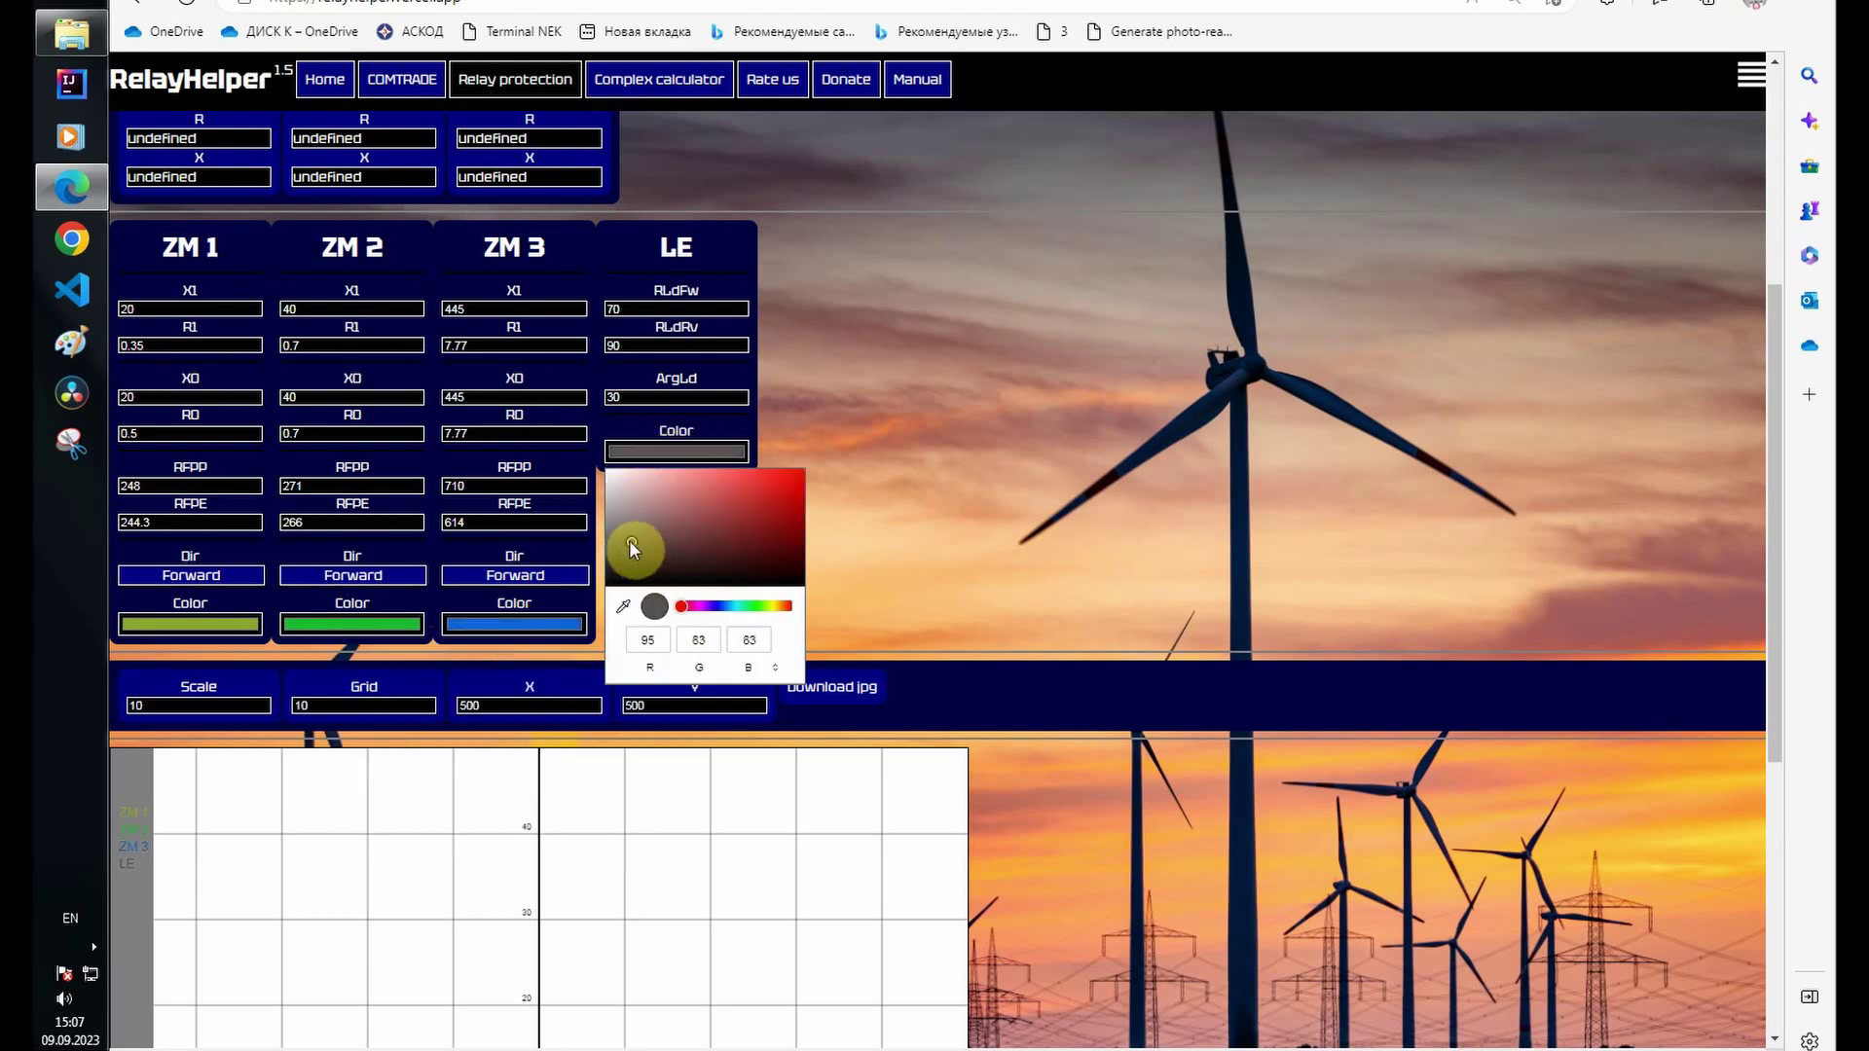
left_click(814, 436)
Step: Colour phases A, B and C olive yellow-green, green and red
scroll(814, 341, "up", 3)
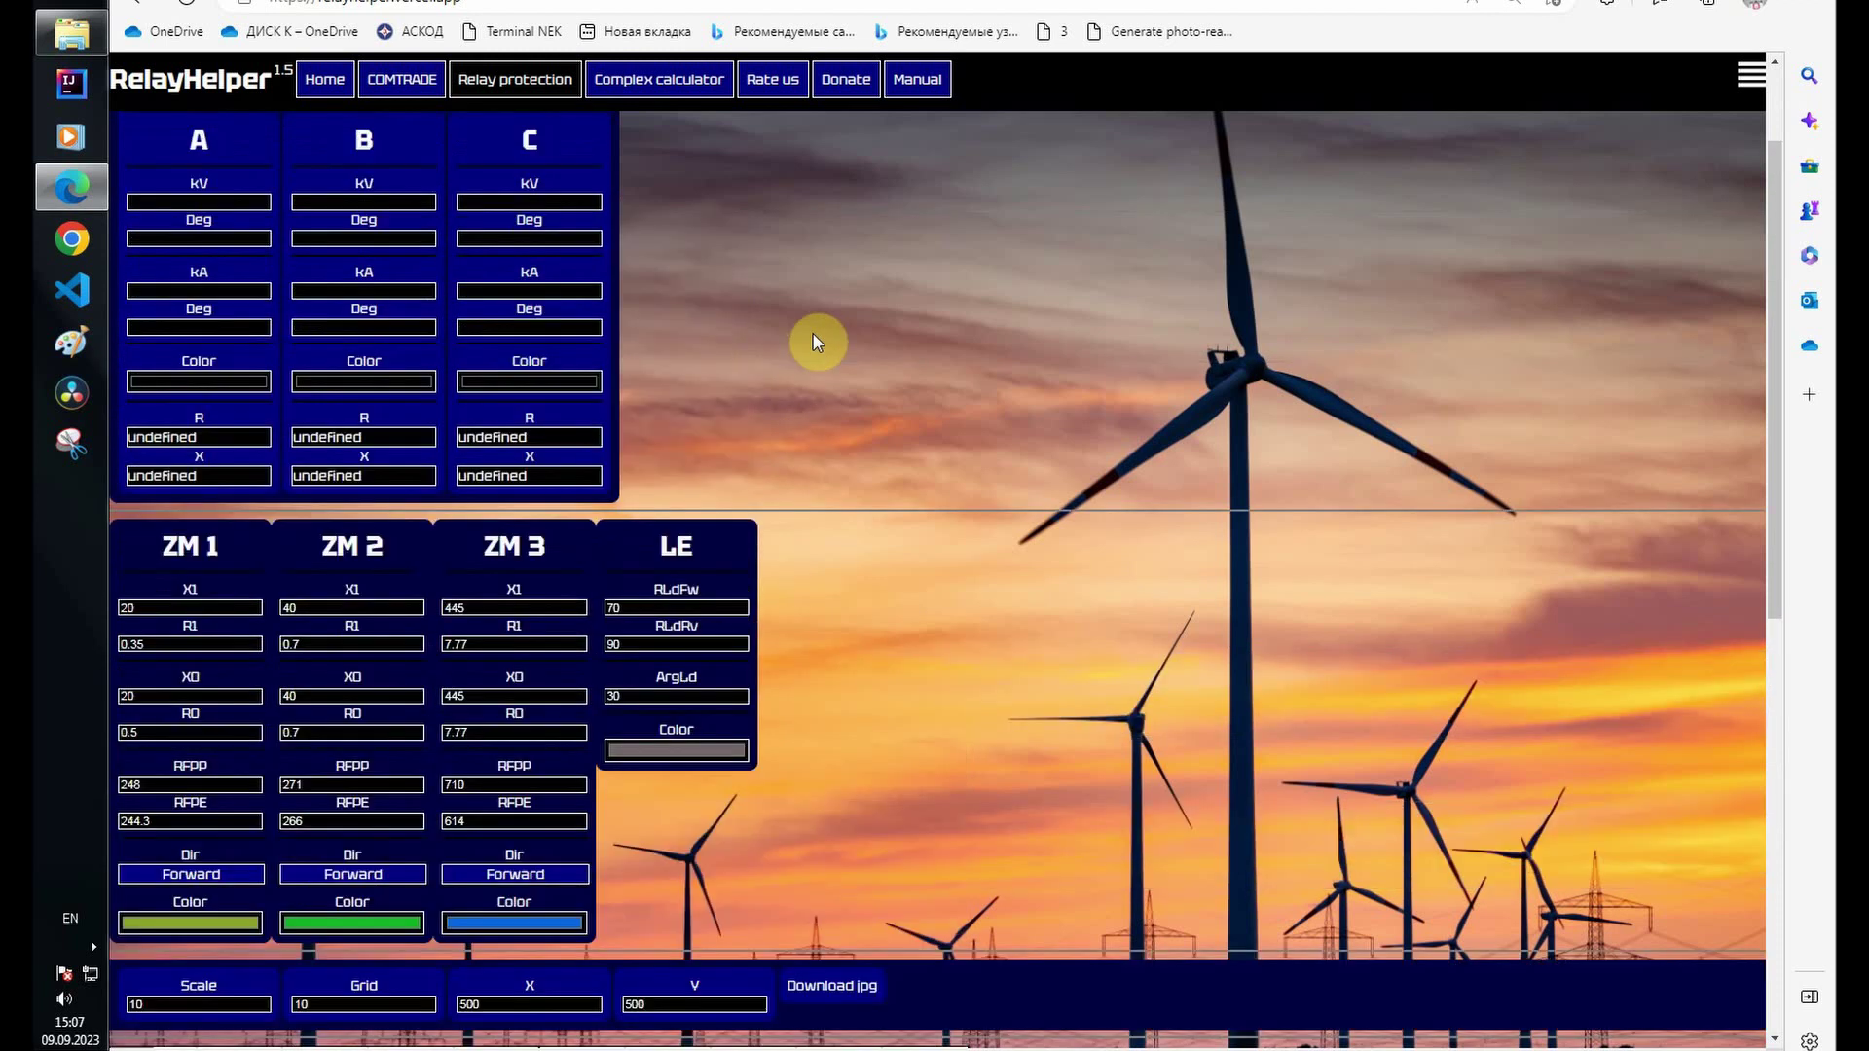
left_click(196, 381)
left_click(296, 537)
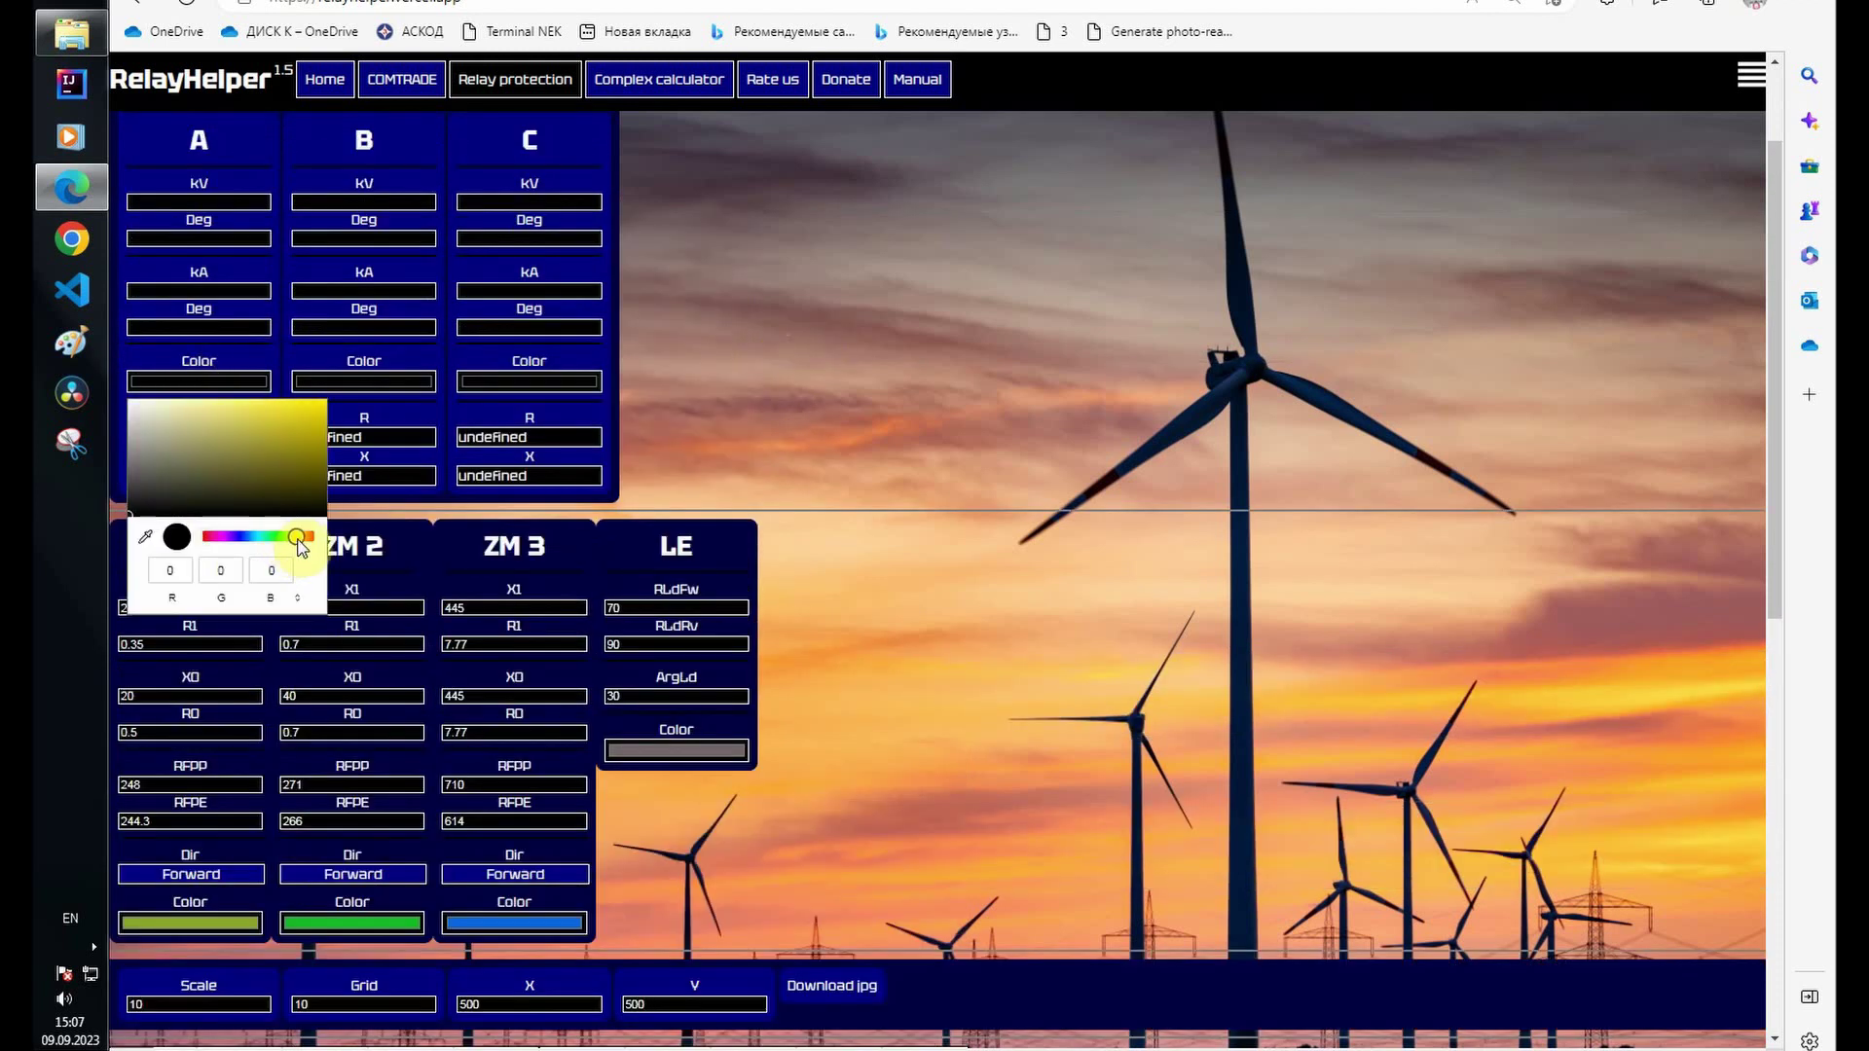
left_click(302, 428)
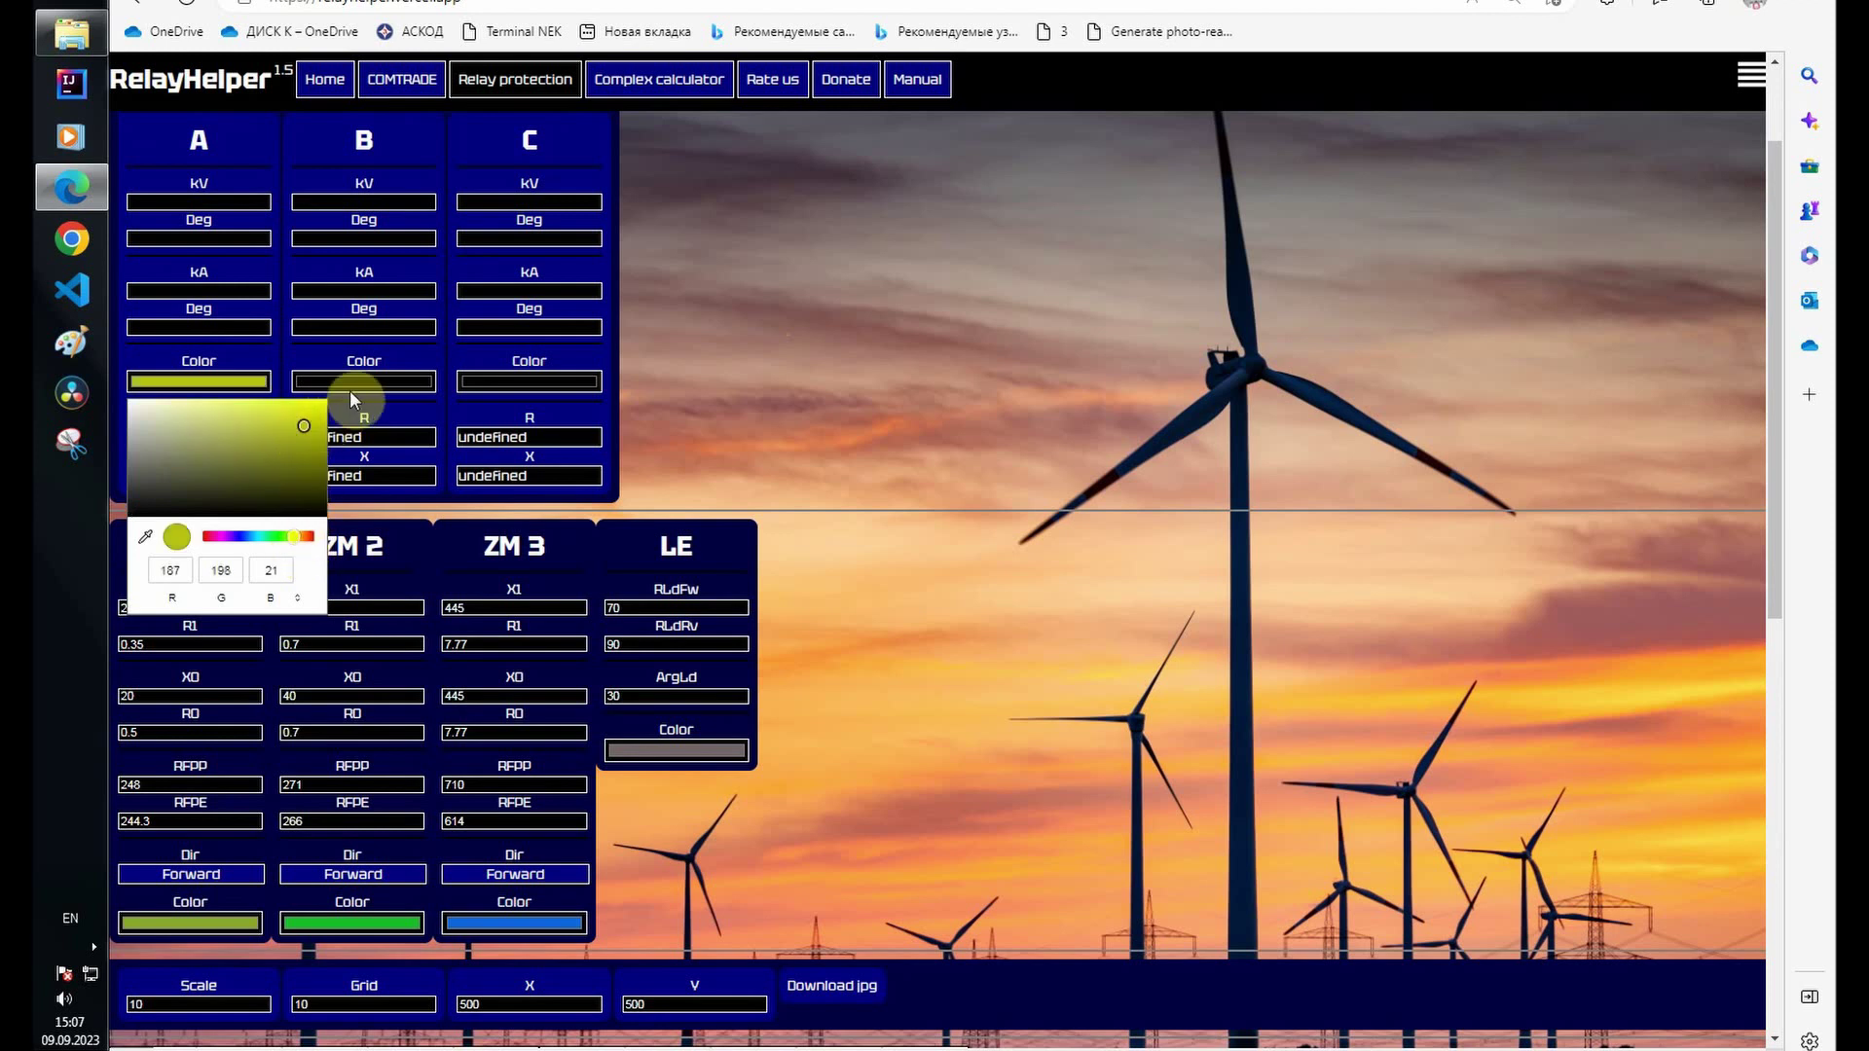
left_click(360, 388)
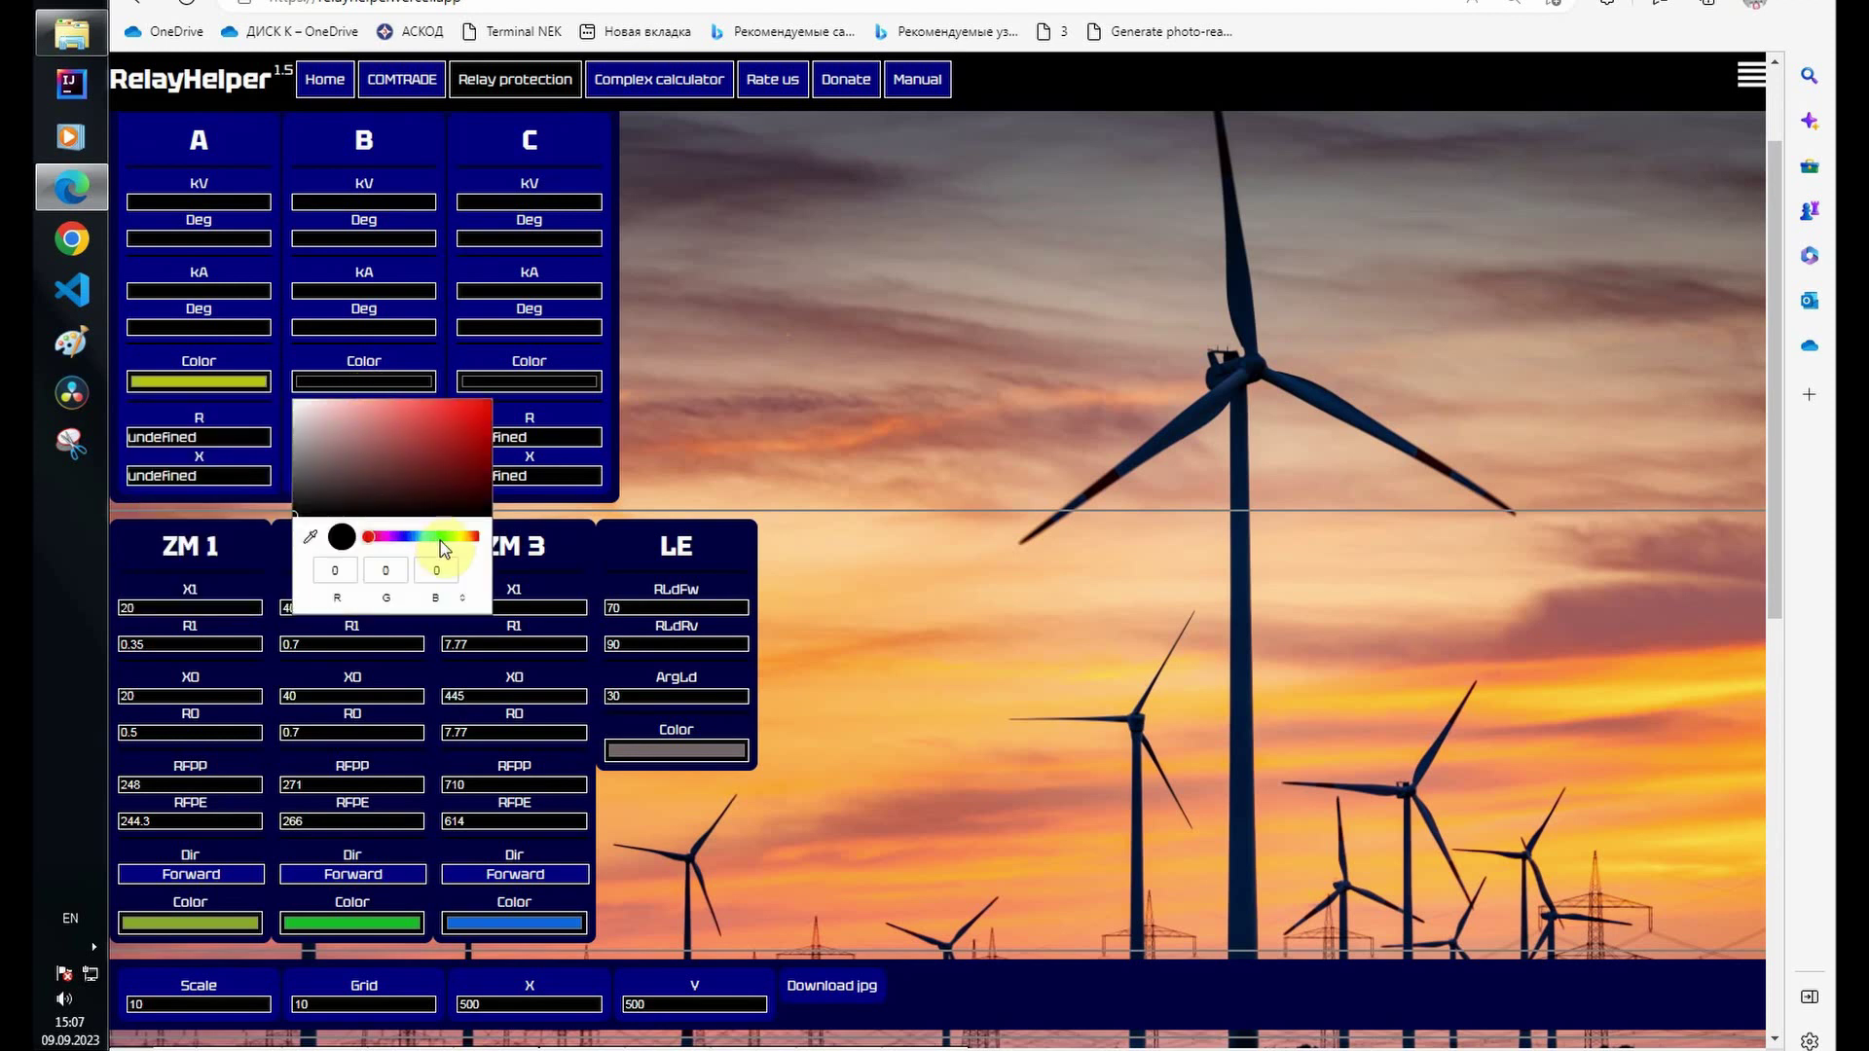
left_click(440, 541)
left_click(434, 419)
left_click(551, 383)
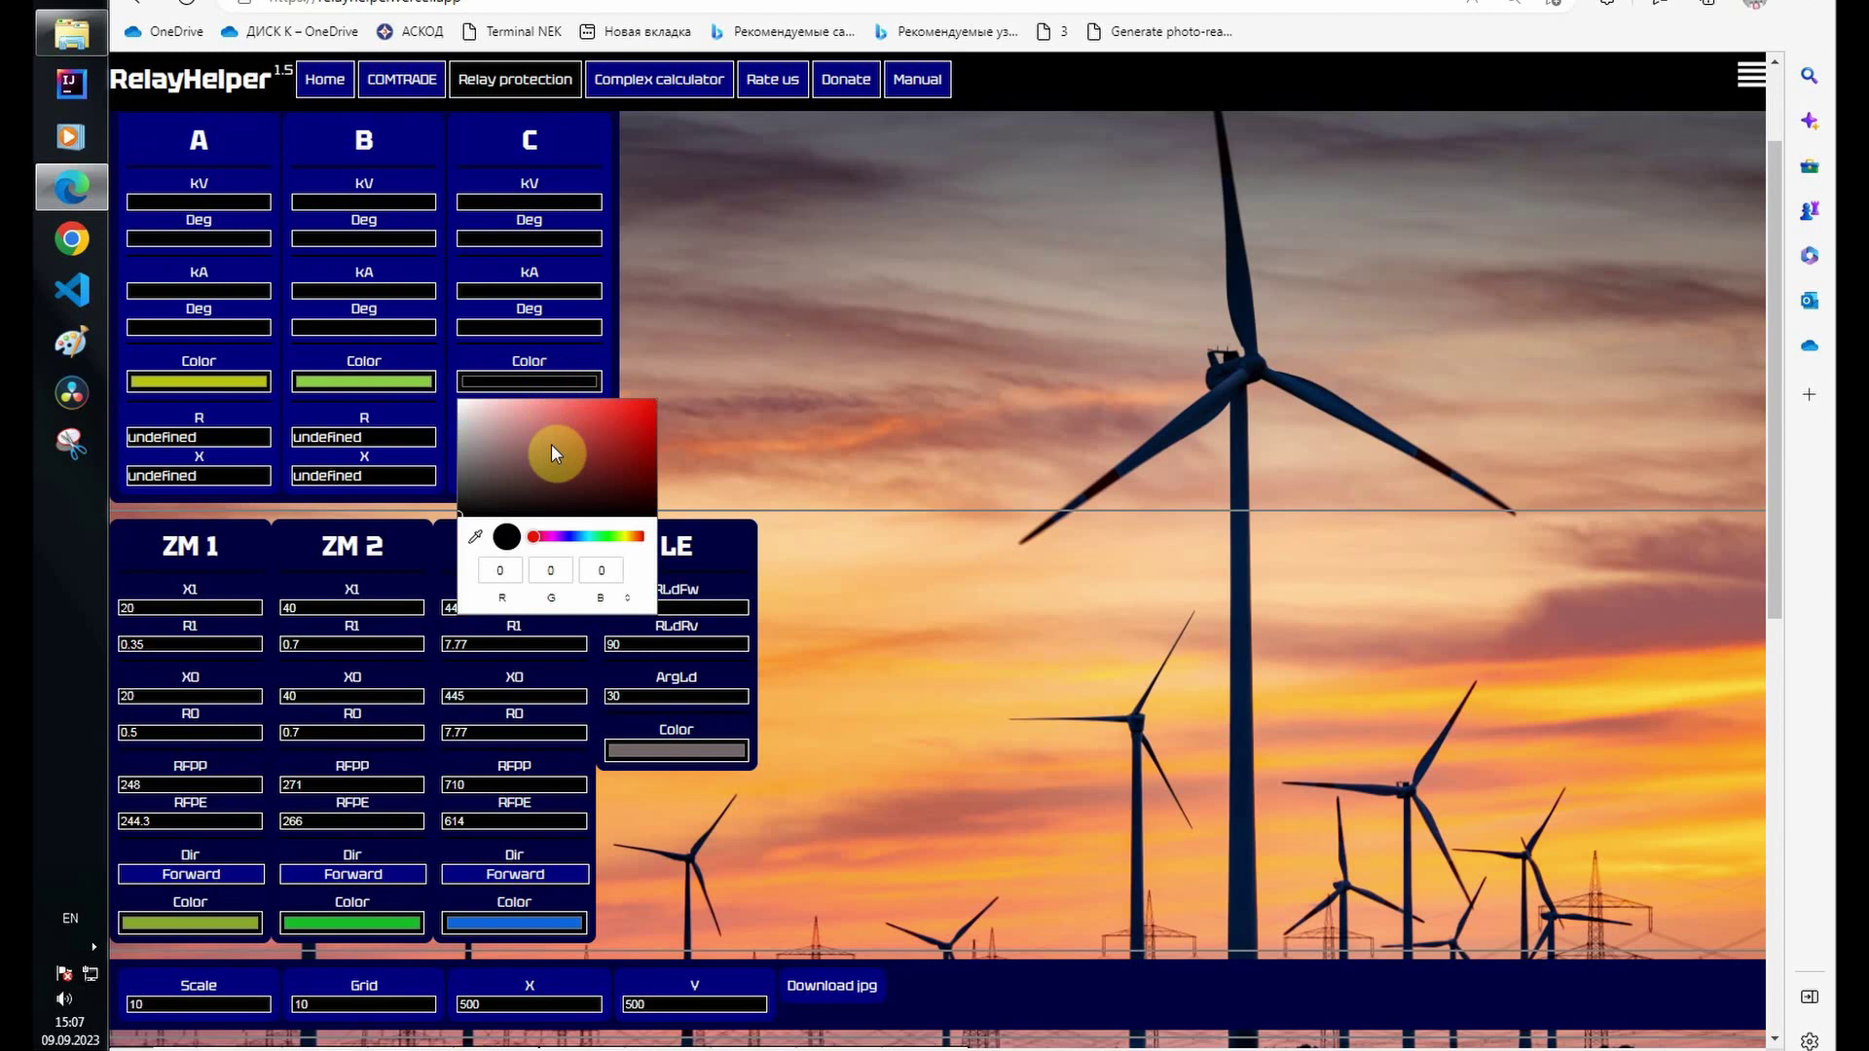
left_click(633, 419)
left_click(692, 360)
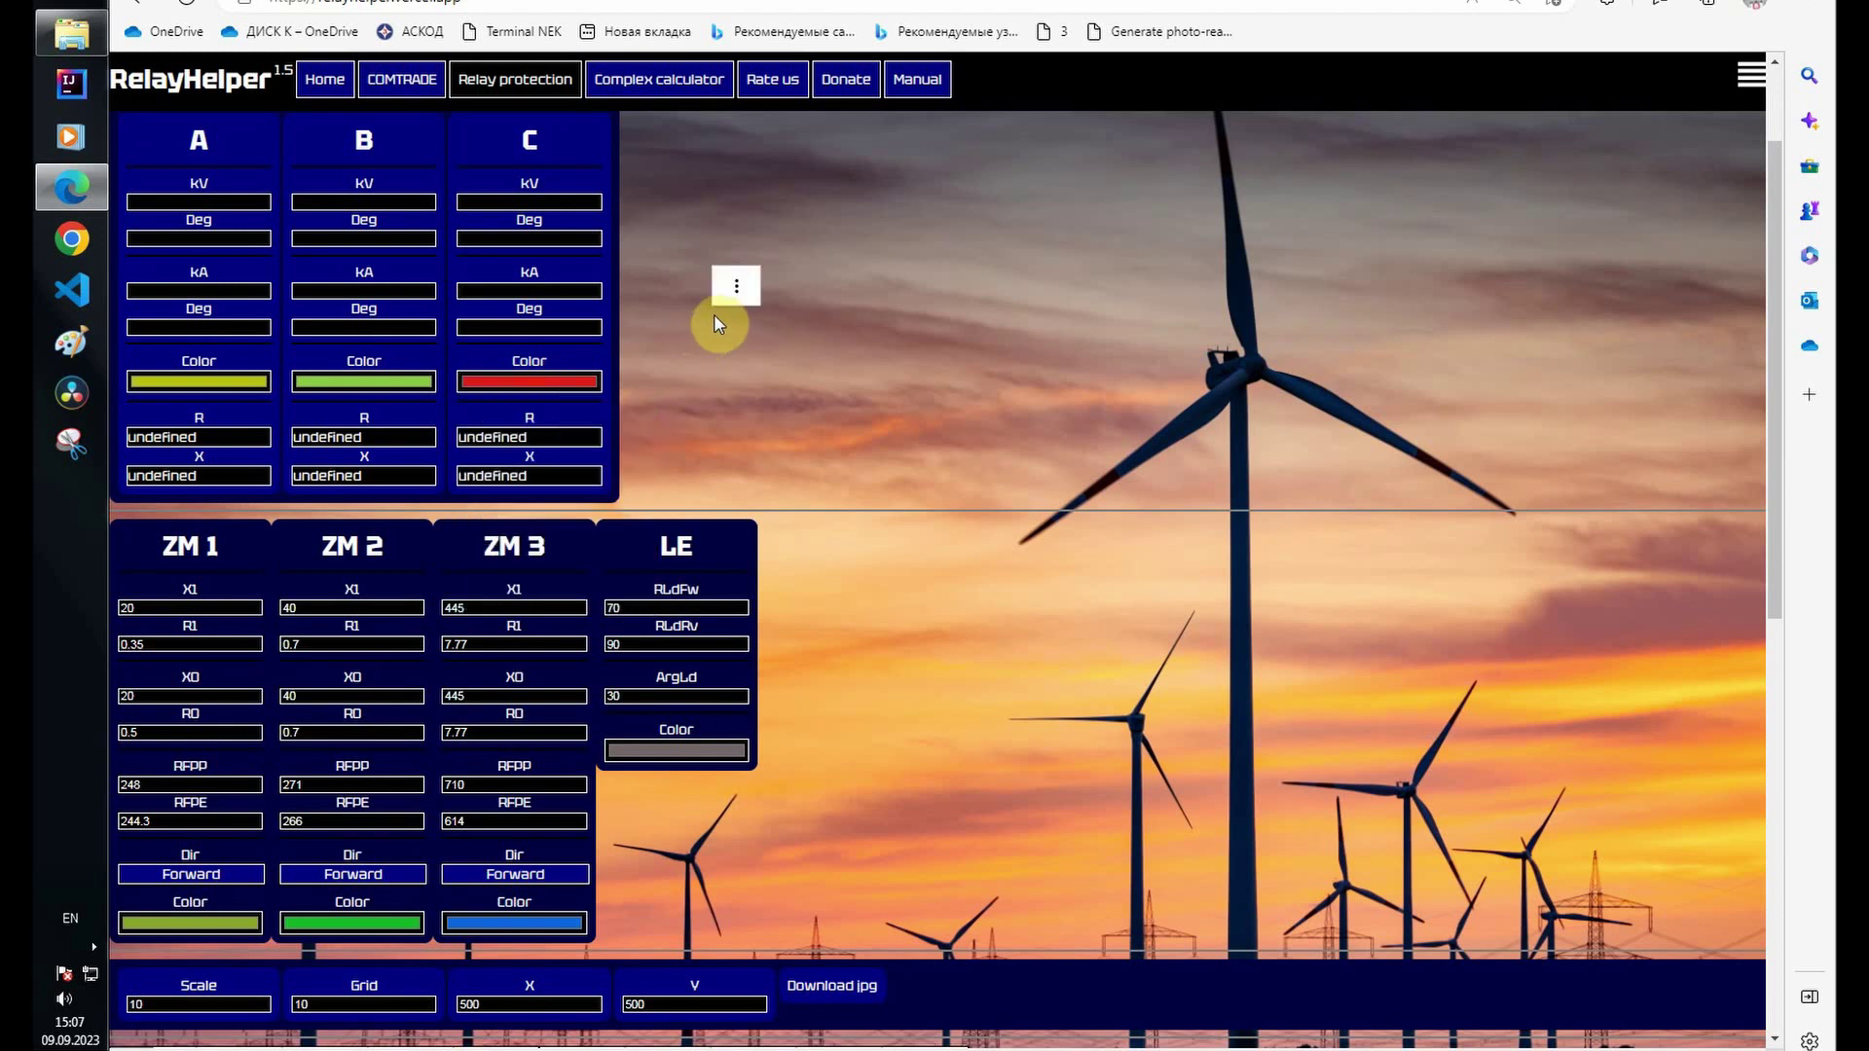
Step: Set the fault loop to Phase - Ground and switch ZM 1, ZM 2 and ZM 3 to Reverse
scroll(714, 313, "up", 2)
left_click(311, 243)
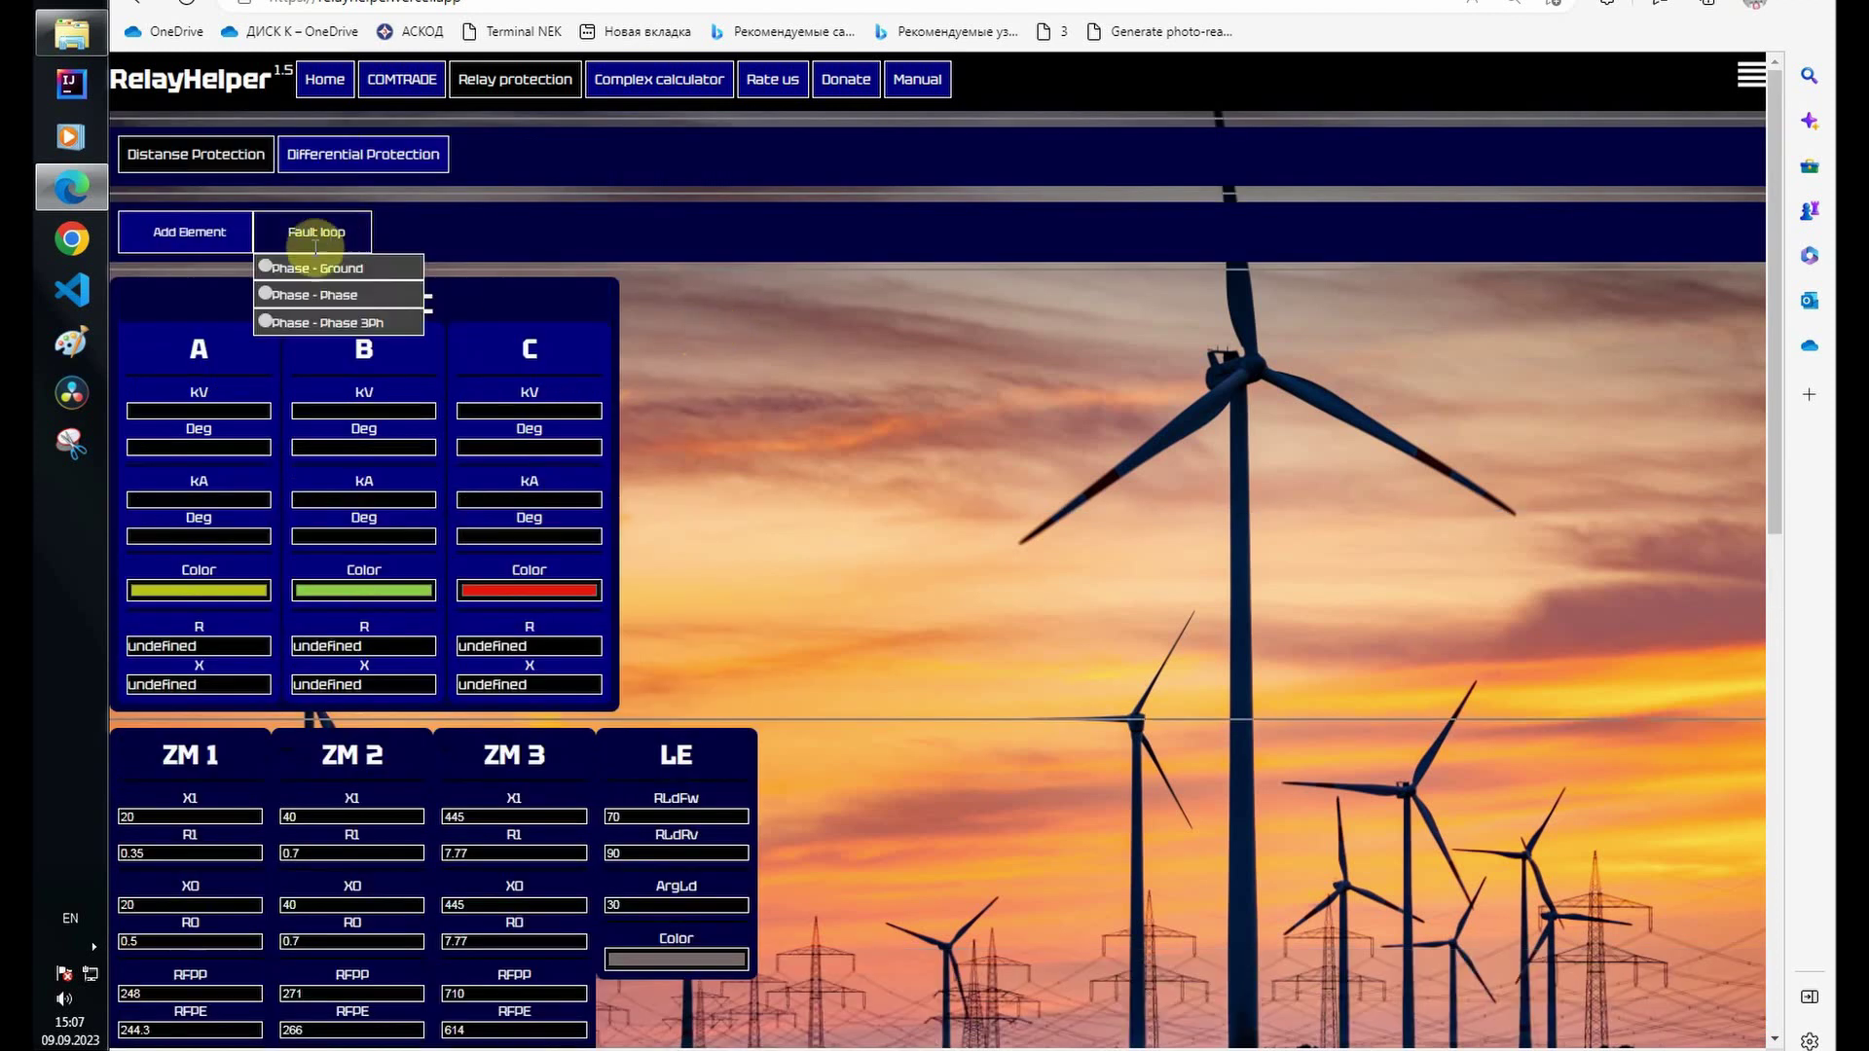
left_click(268, 268)
scroll(840, 418, "down", 8)
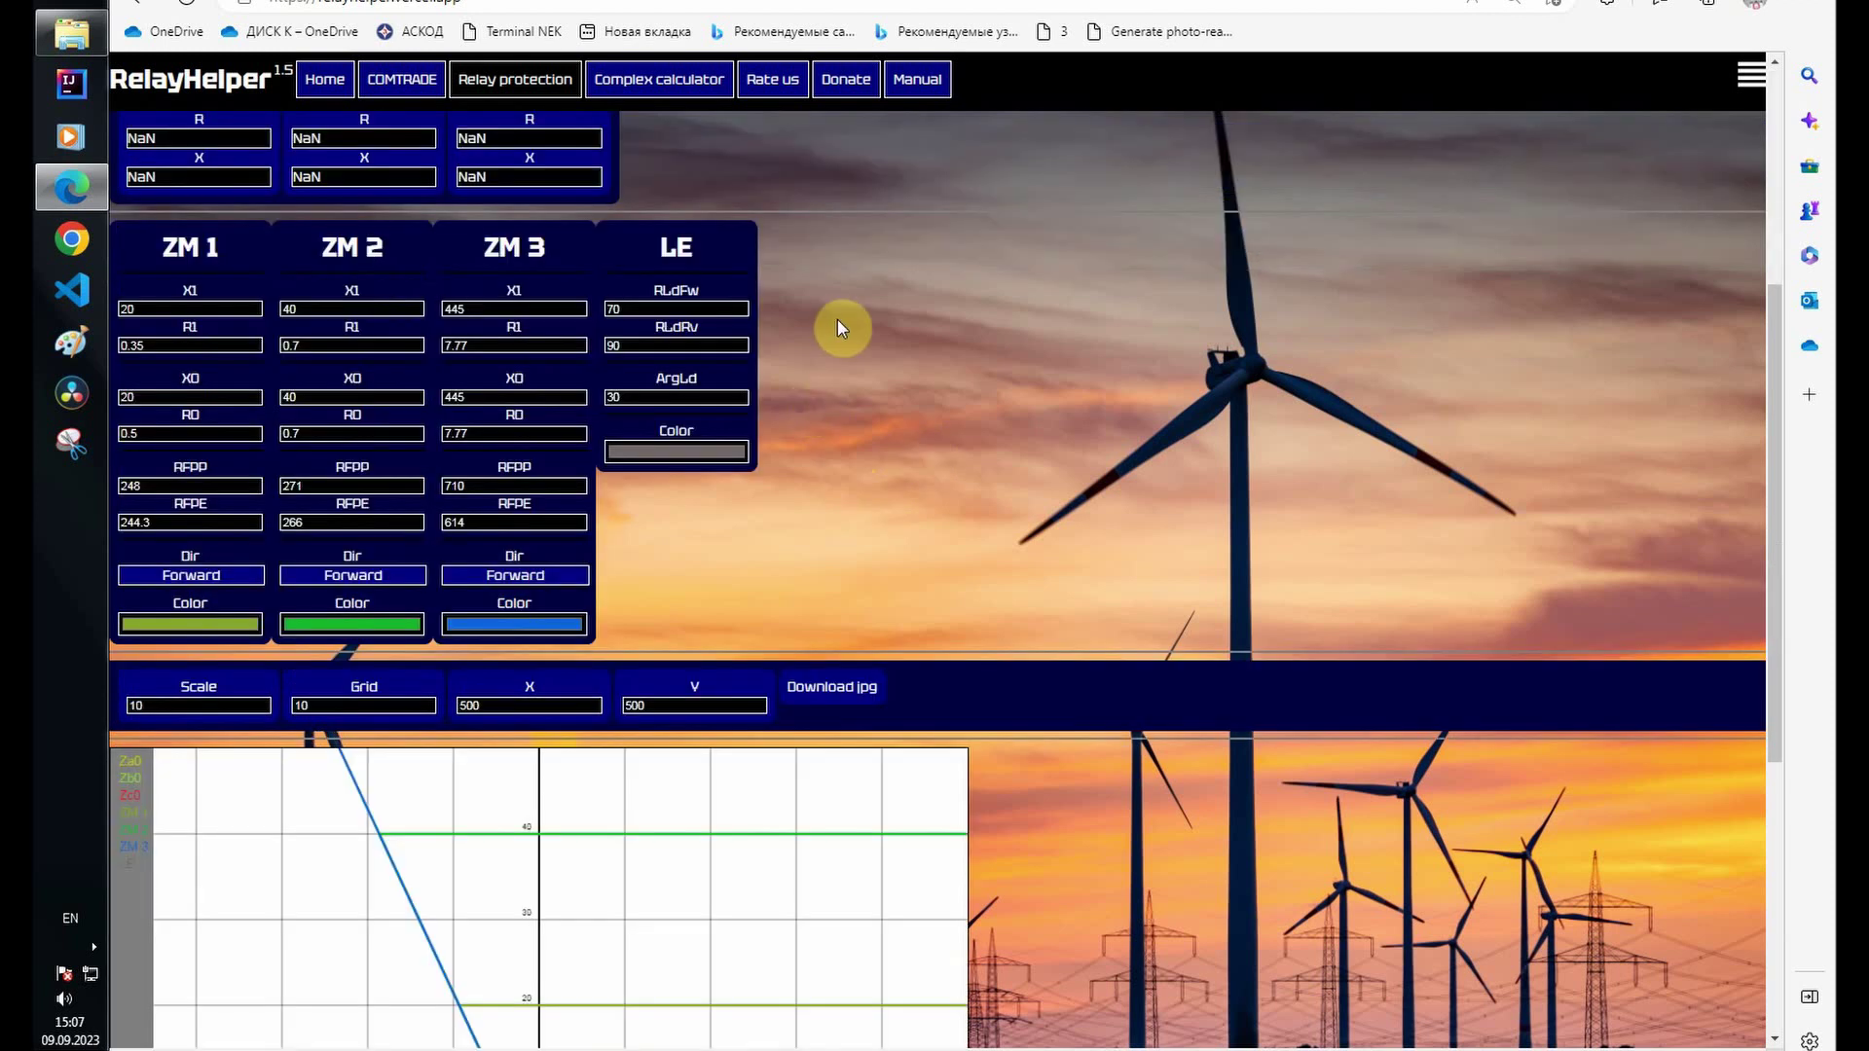
scroll(928, 302, "down", 3)
scroll(930, 272, "up", 6)
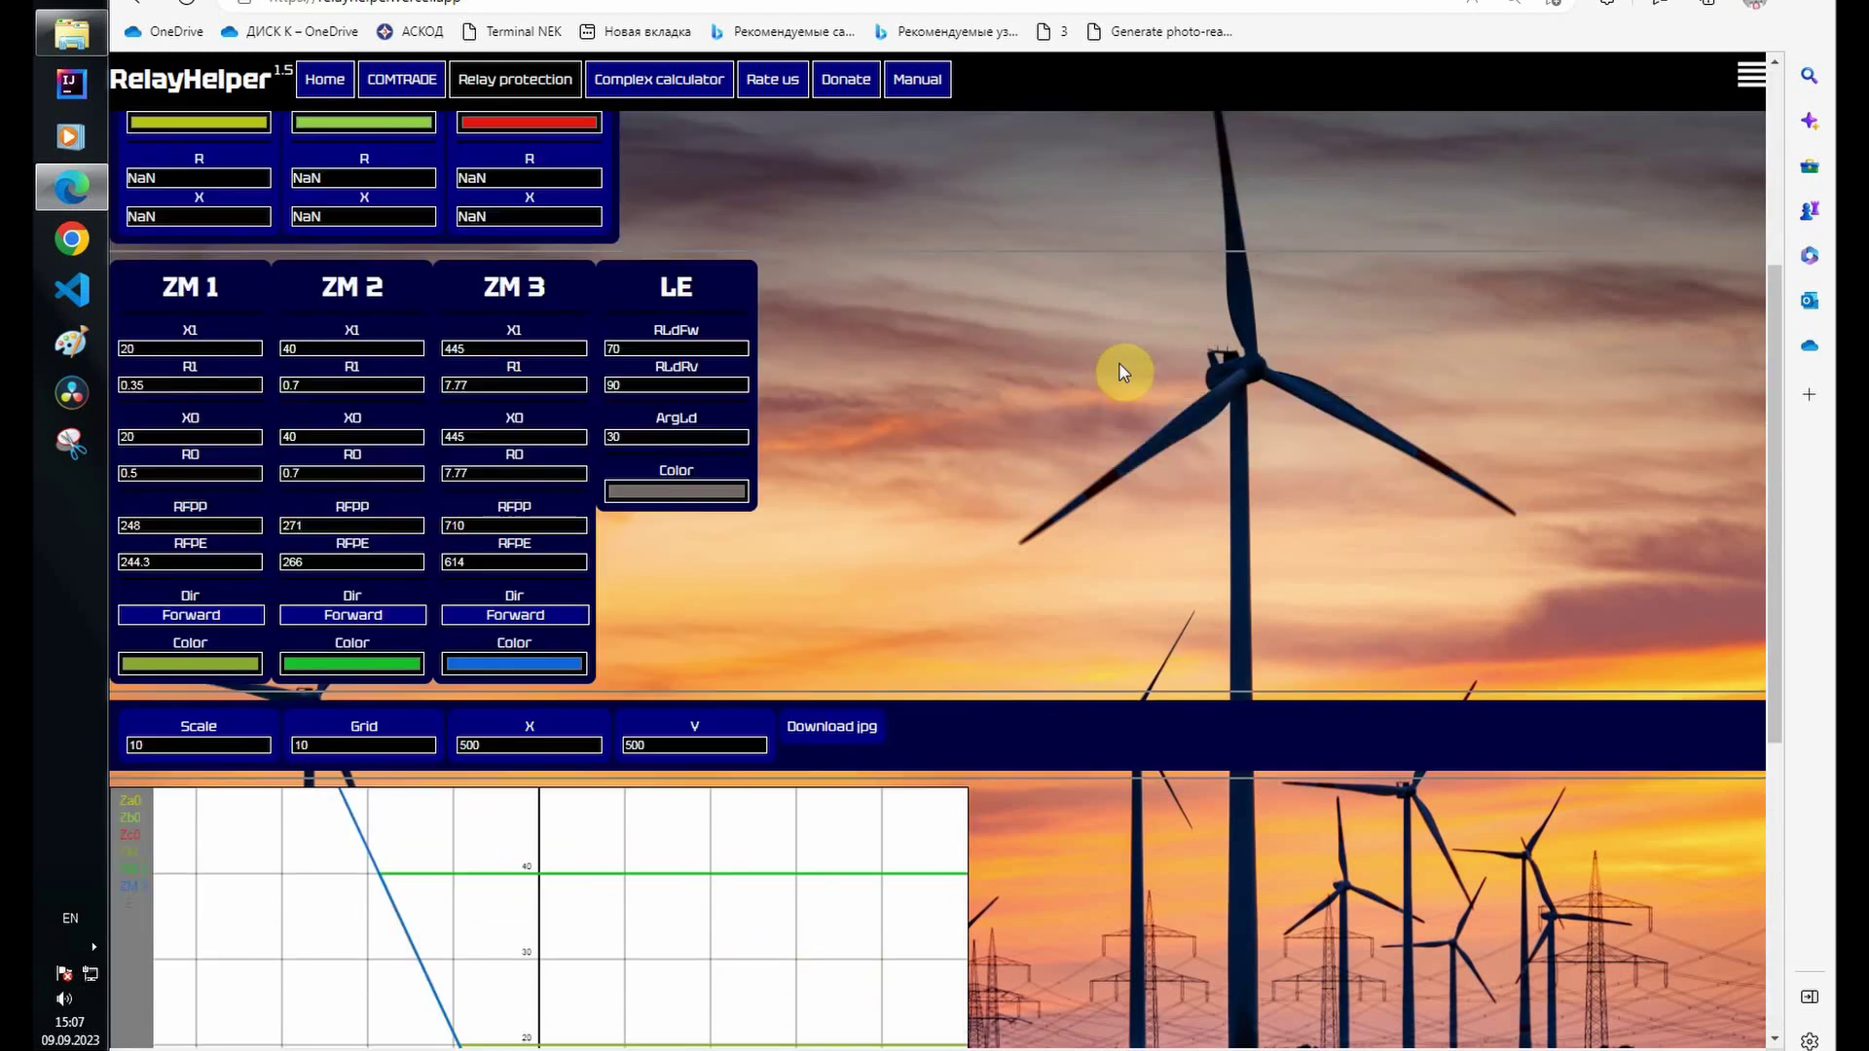
left_click(196, 616)
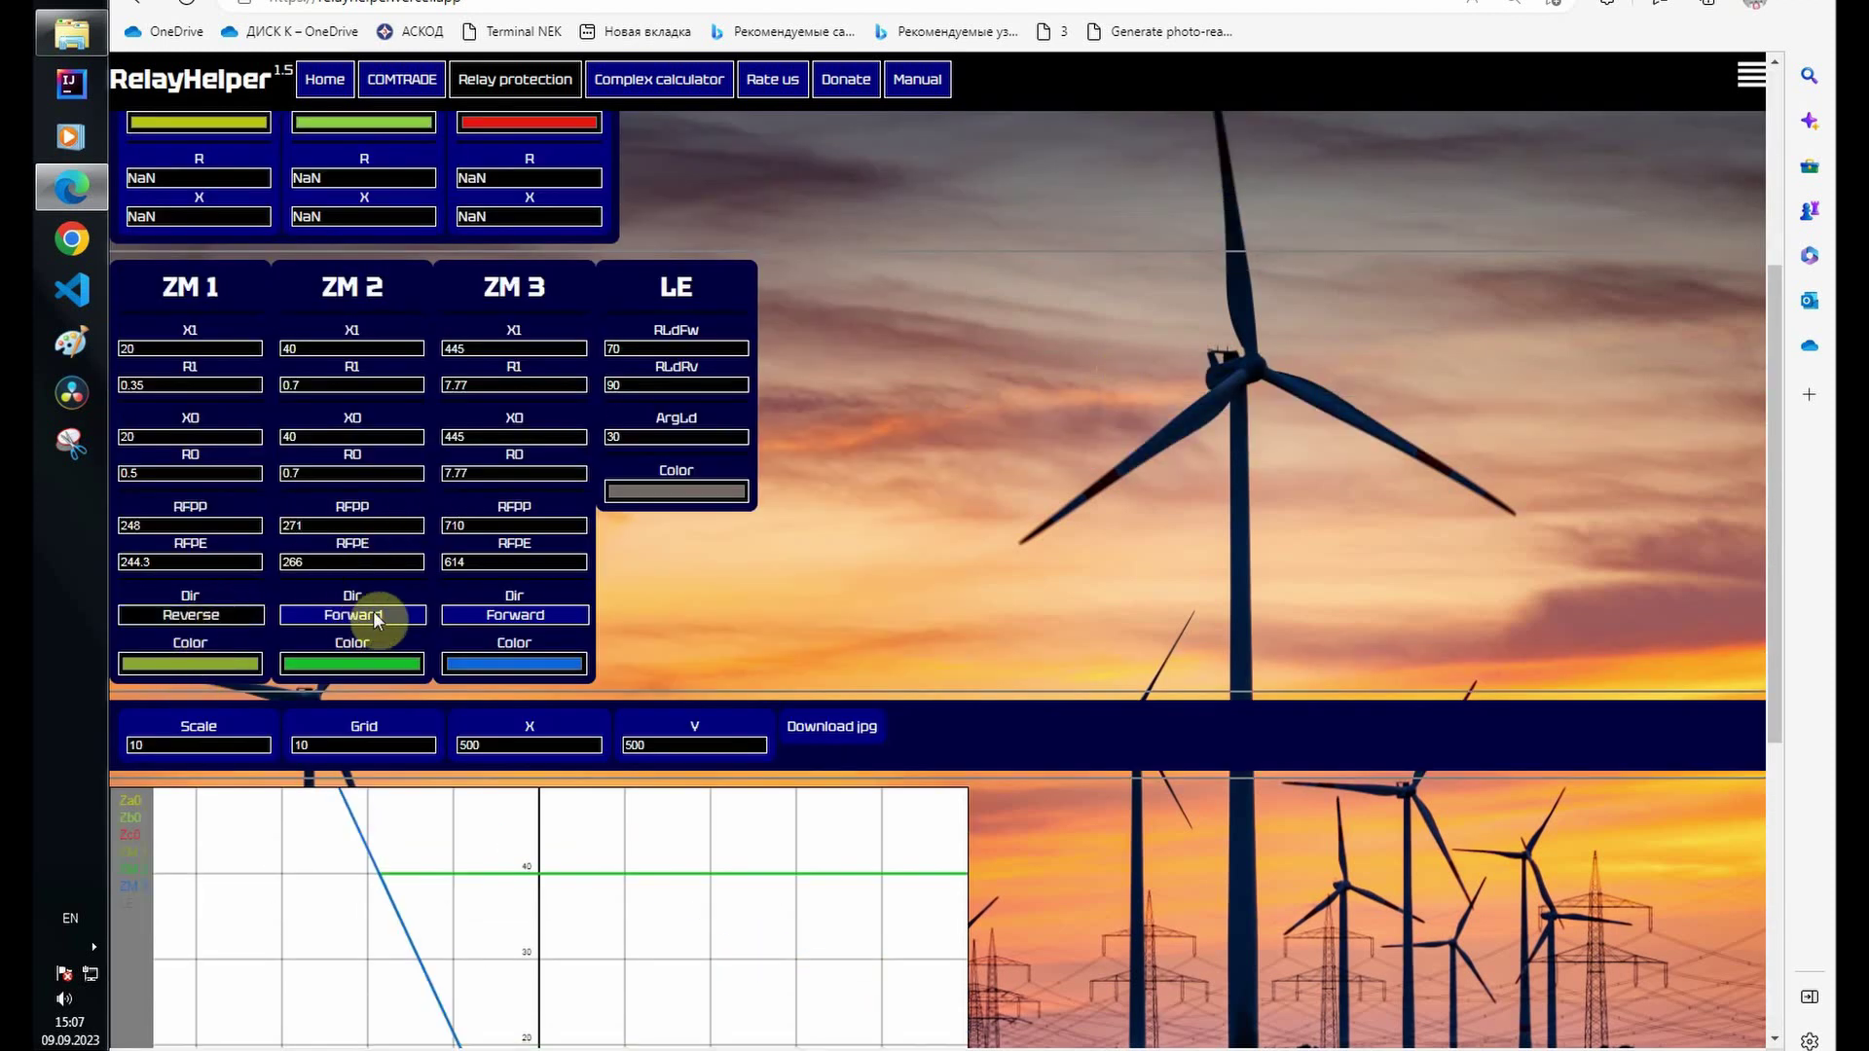
left_click(372, 615)
left_click(516, 614)
Step: Zoom out and pan the impedance chart to bring the reverse zones into view
scroll(1071, 443, "down", 5)
scroll(773, 521, "down", 5)
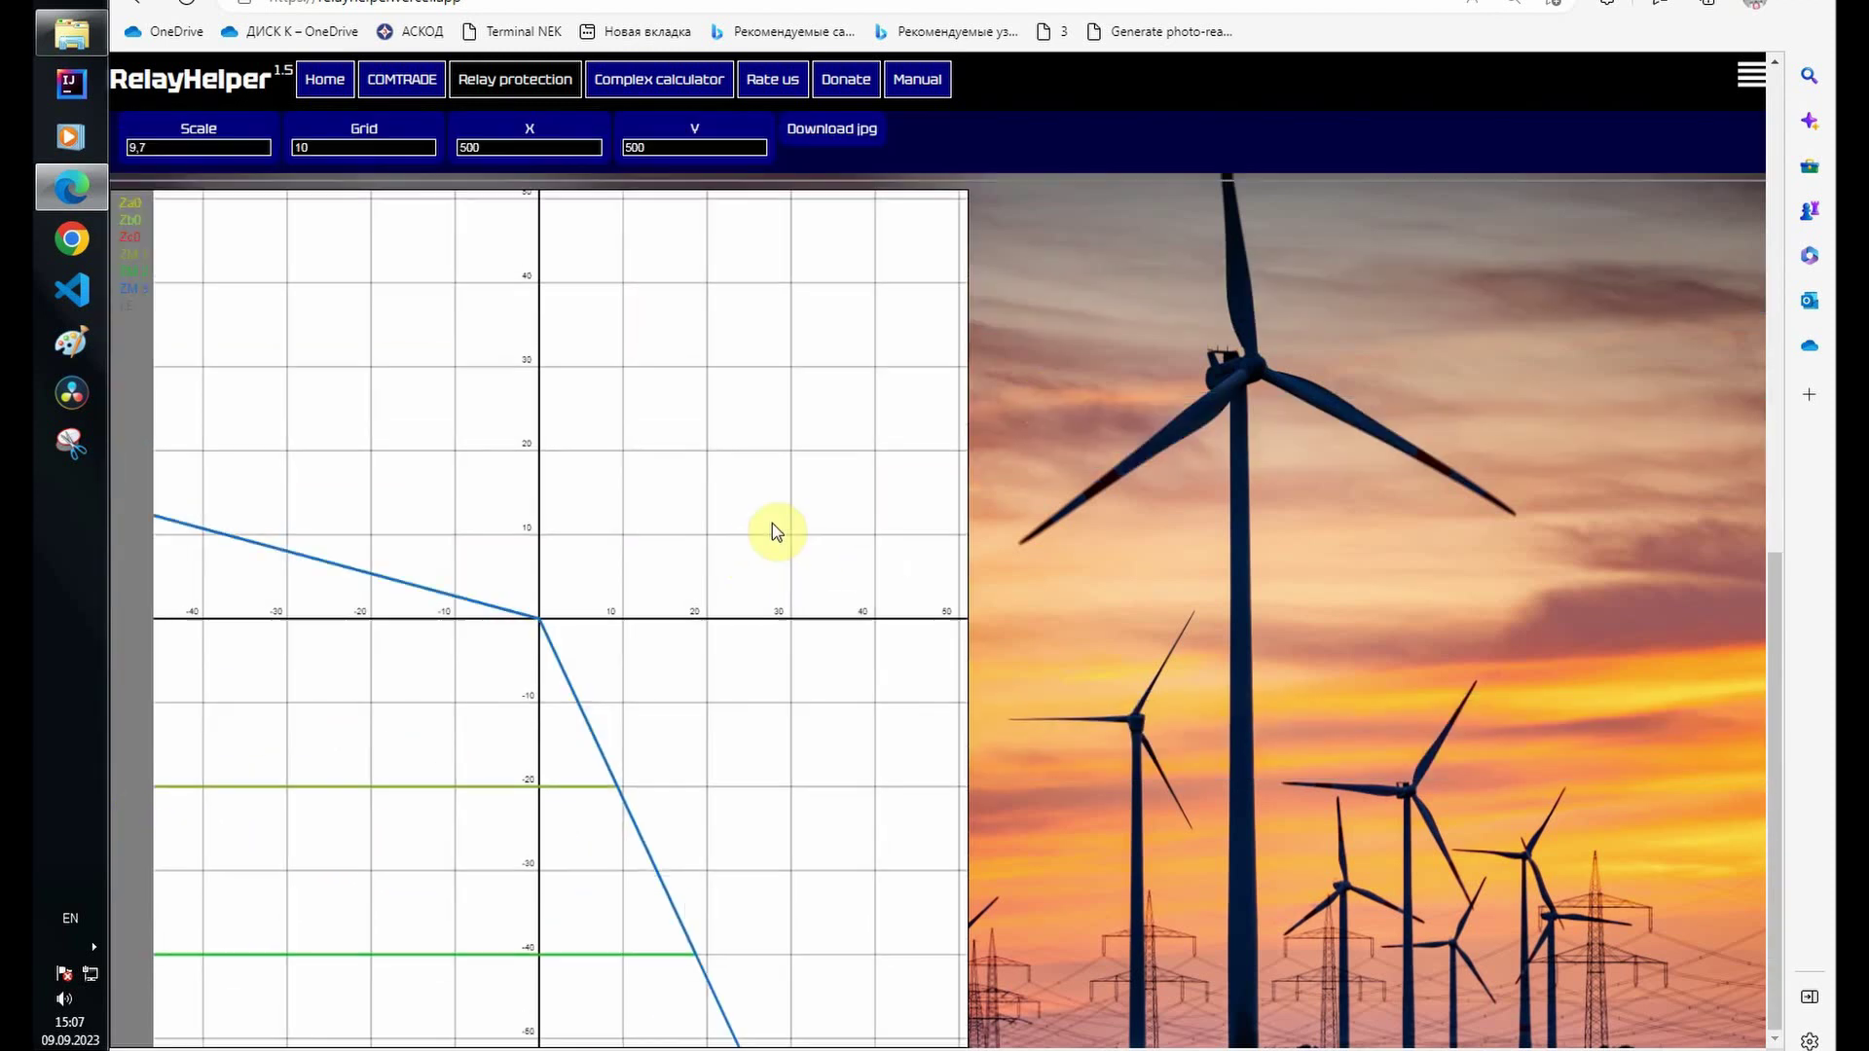
scroll(776, 504, "down", 10)
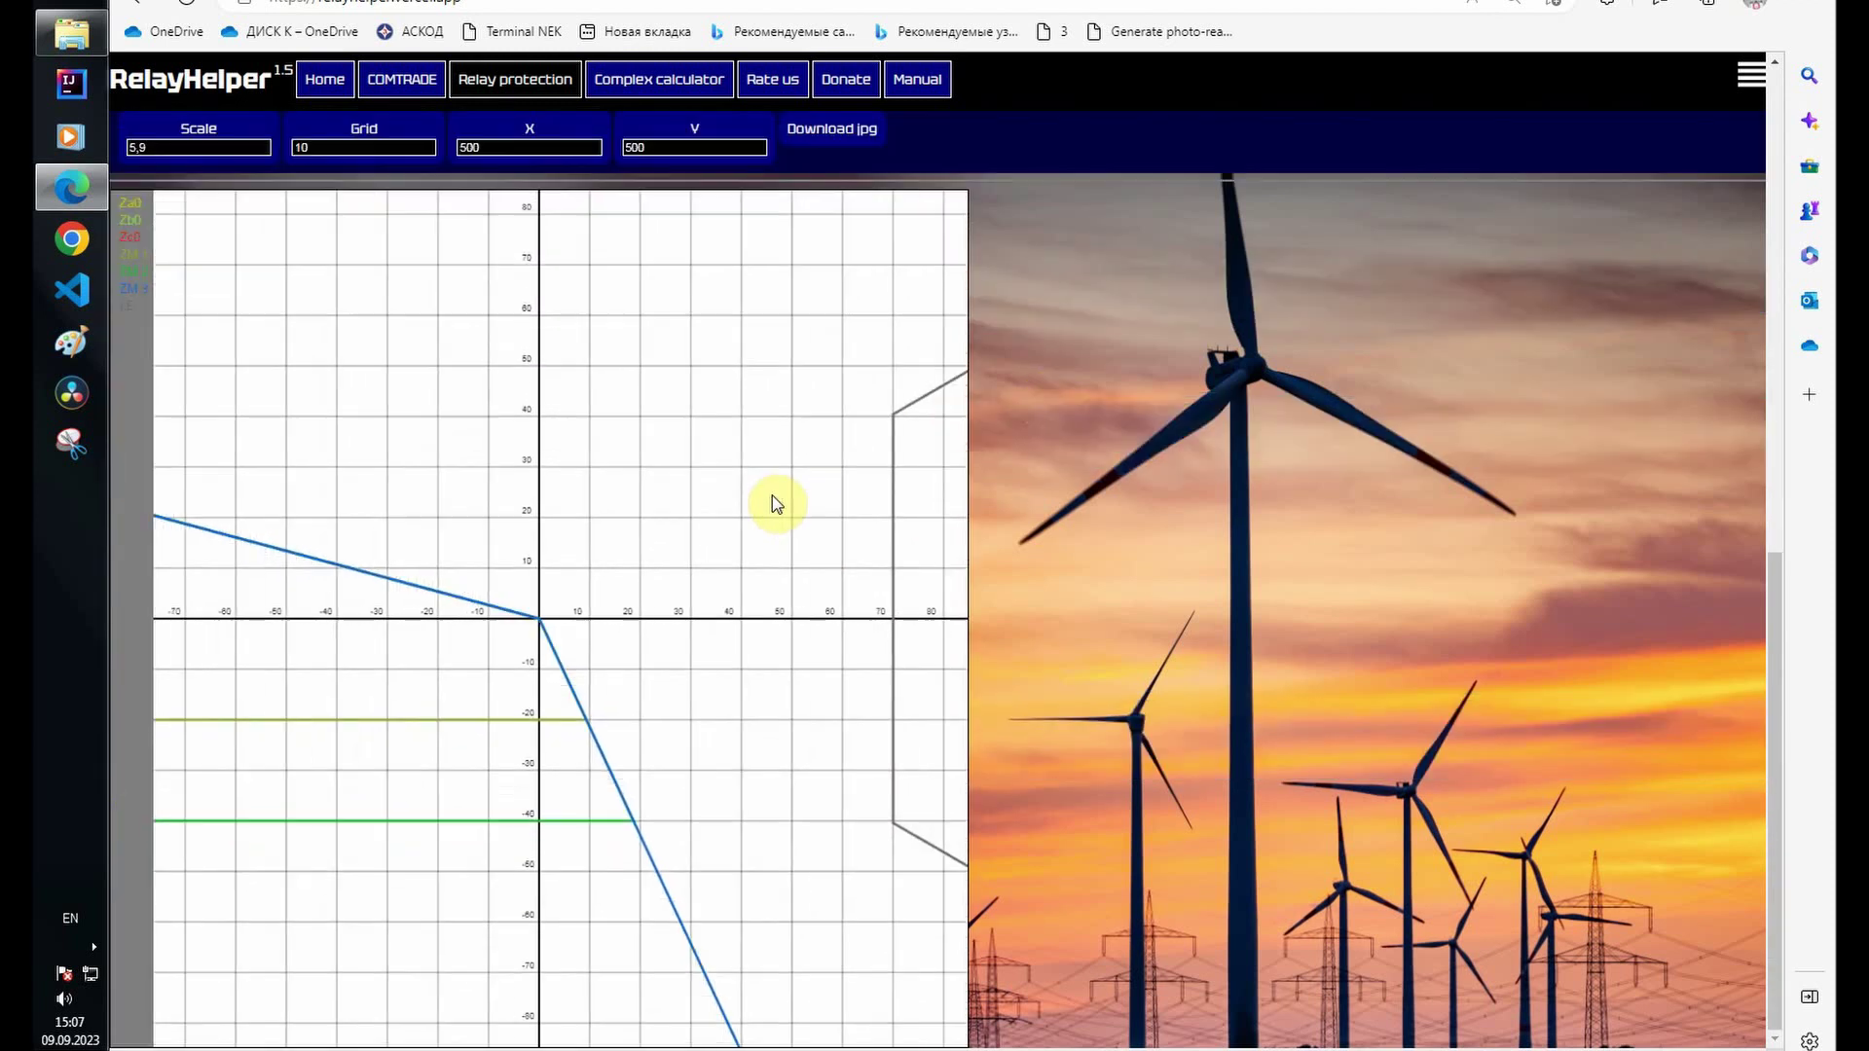
scroll(774, 504, "down", 1)
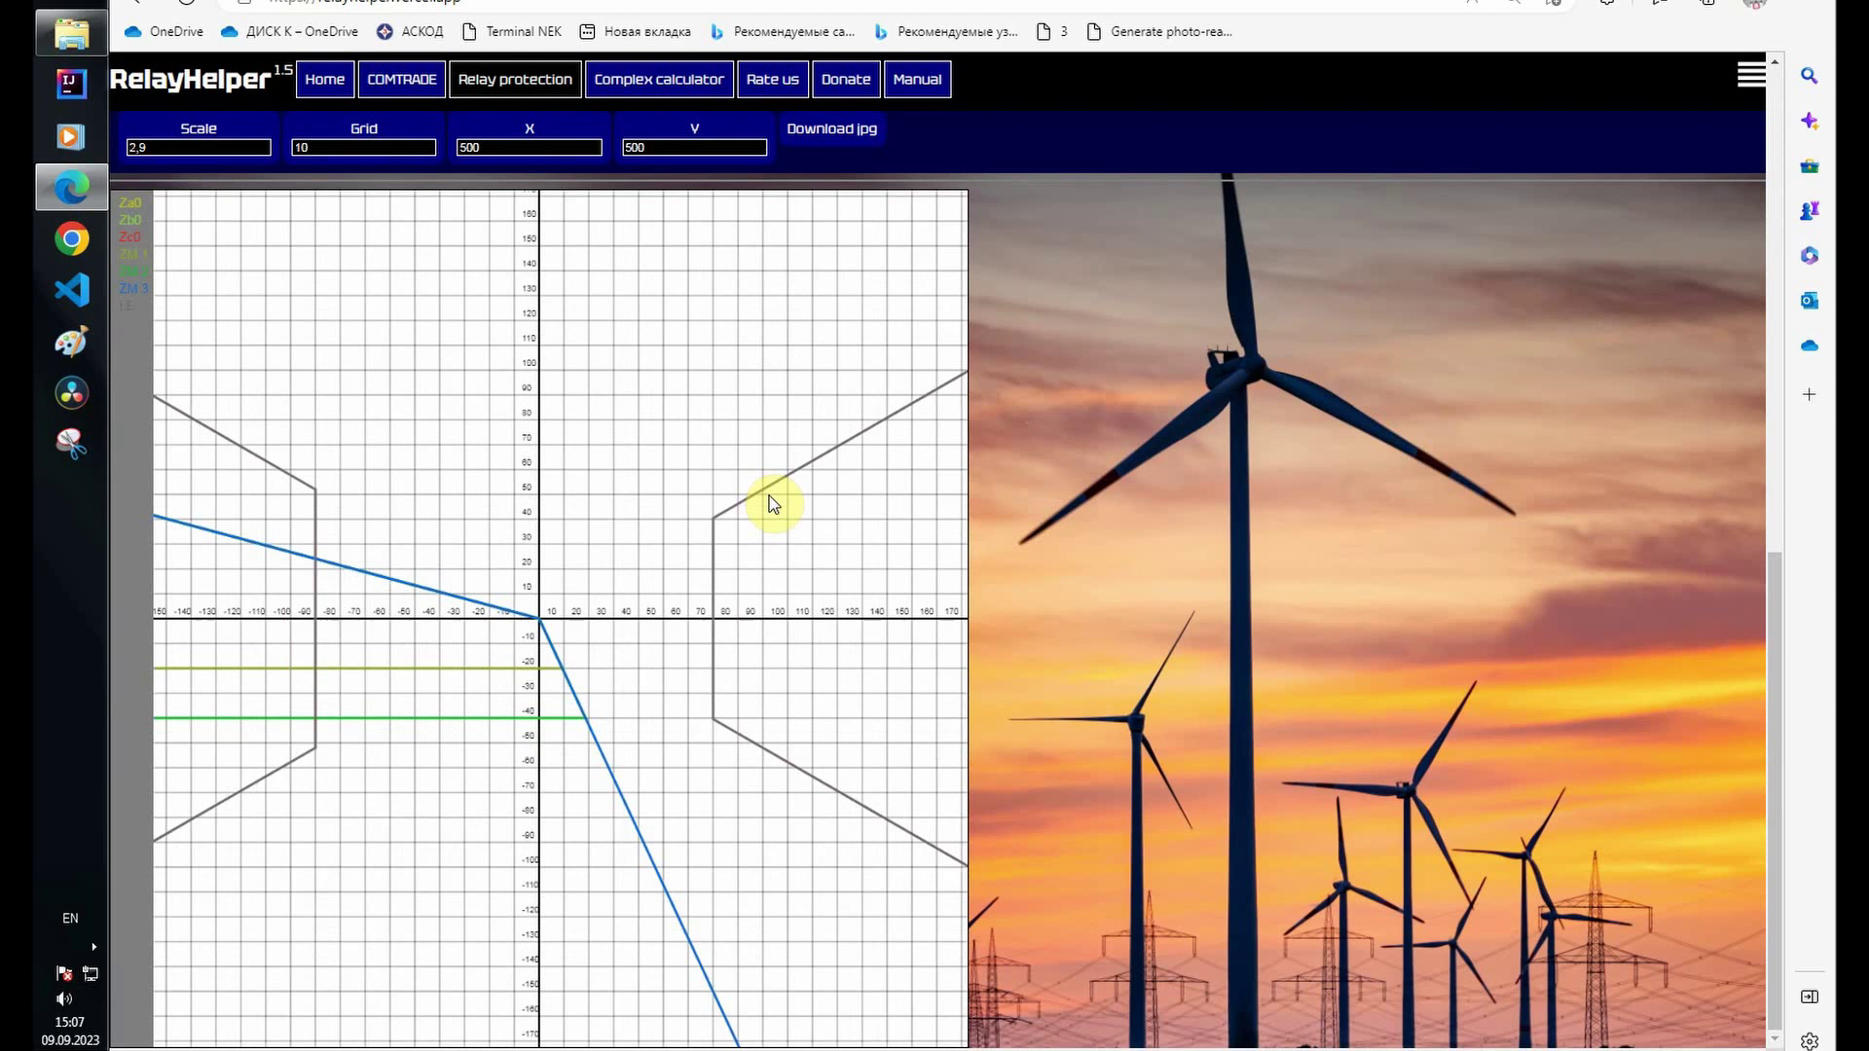
scroll(770, 504, "down", 4)
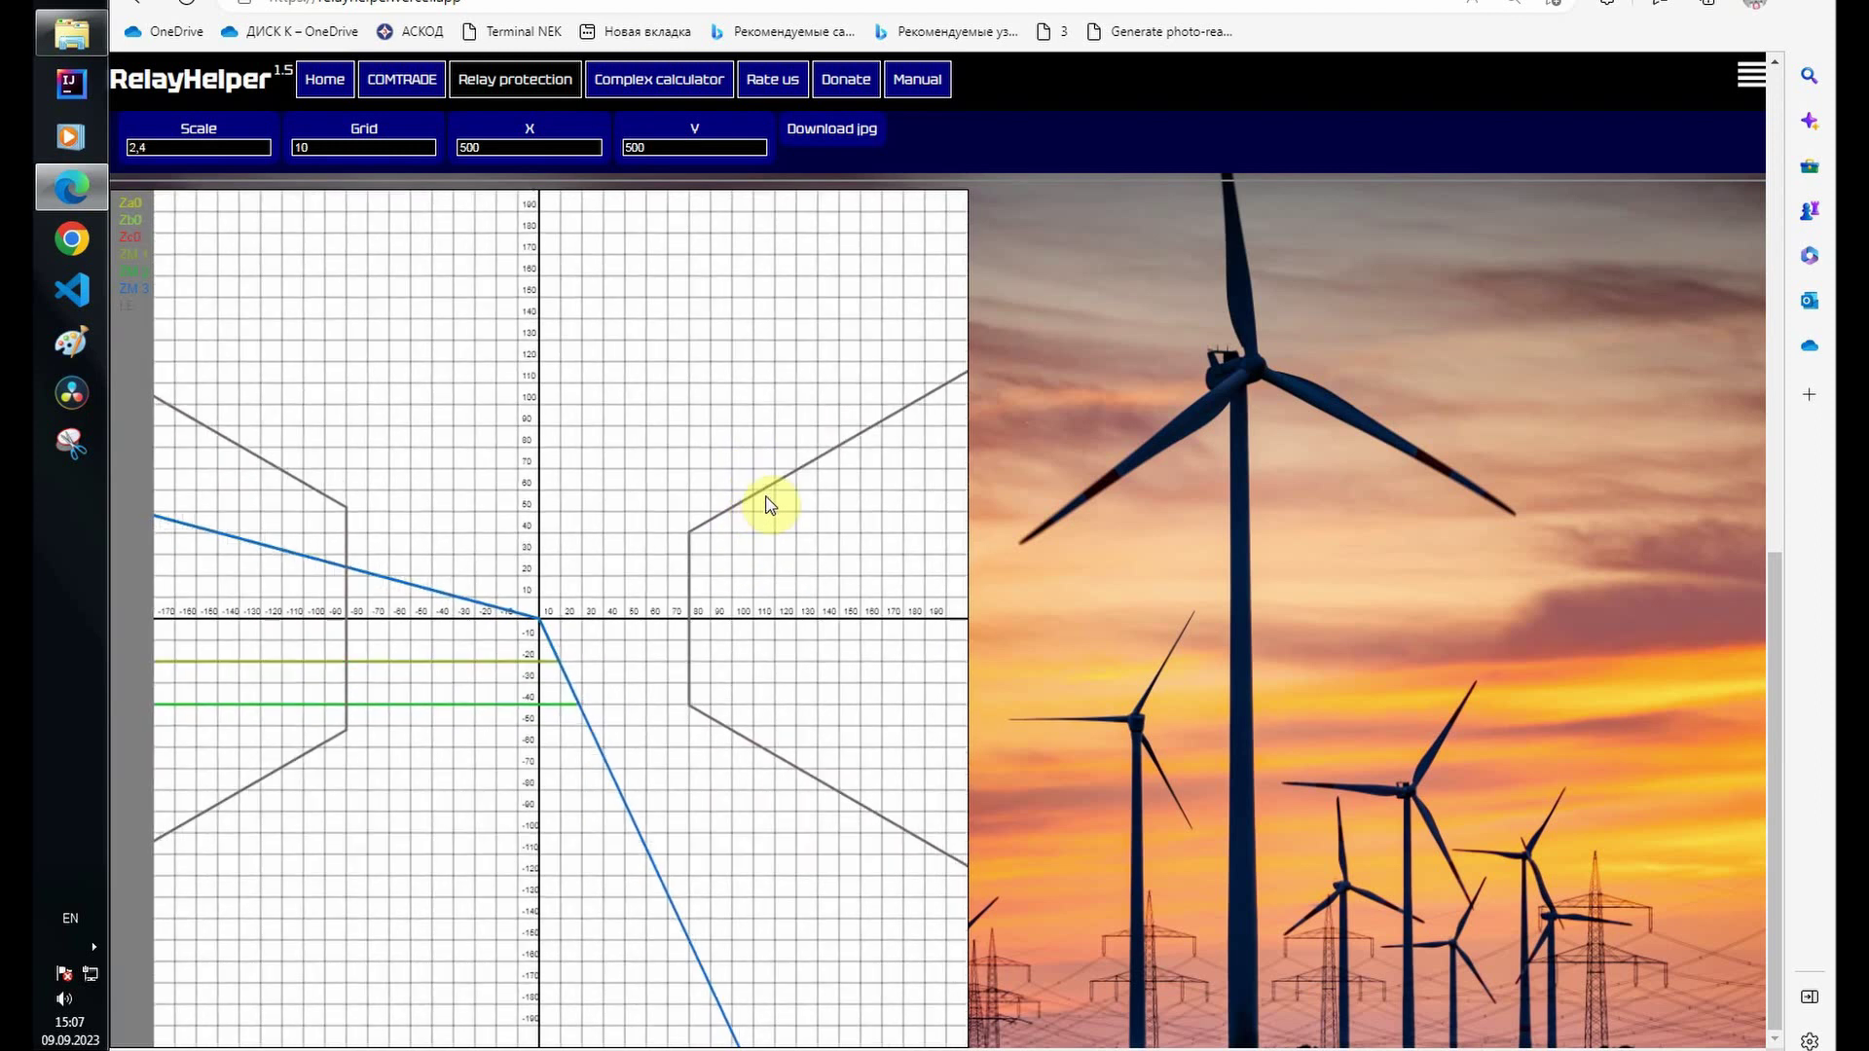
scroll(770, 504, "down", 10)
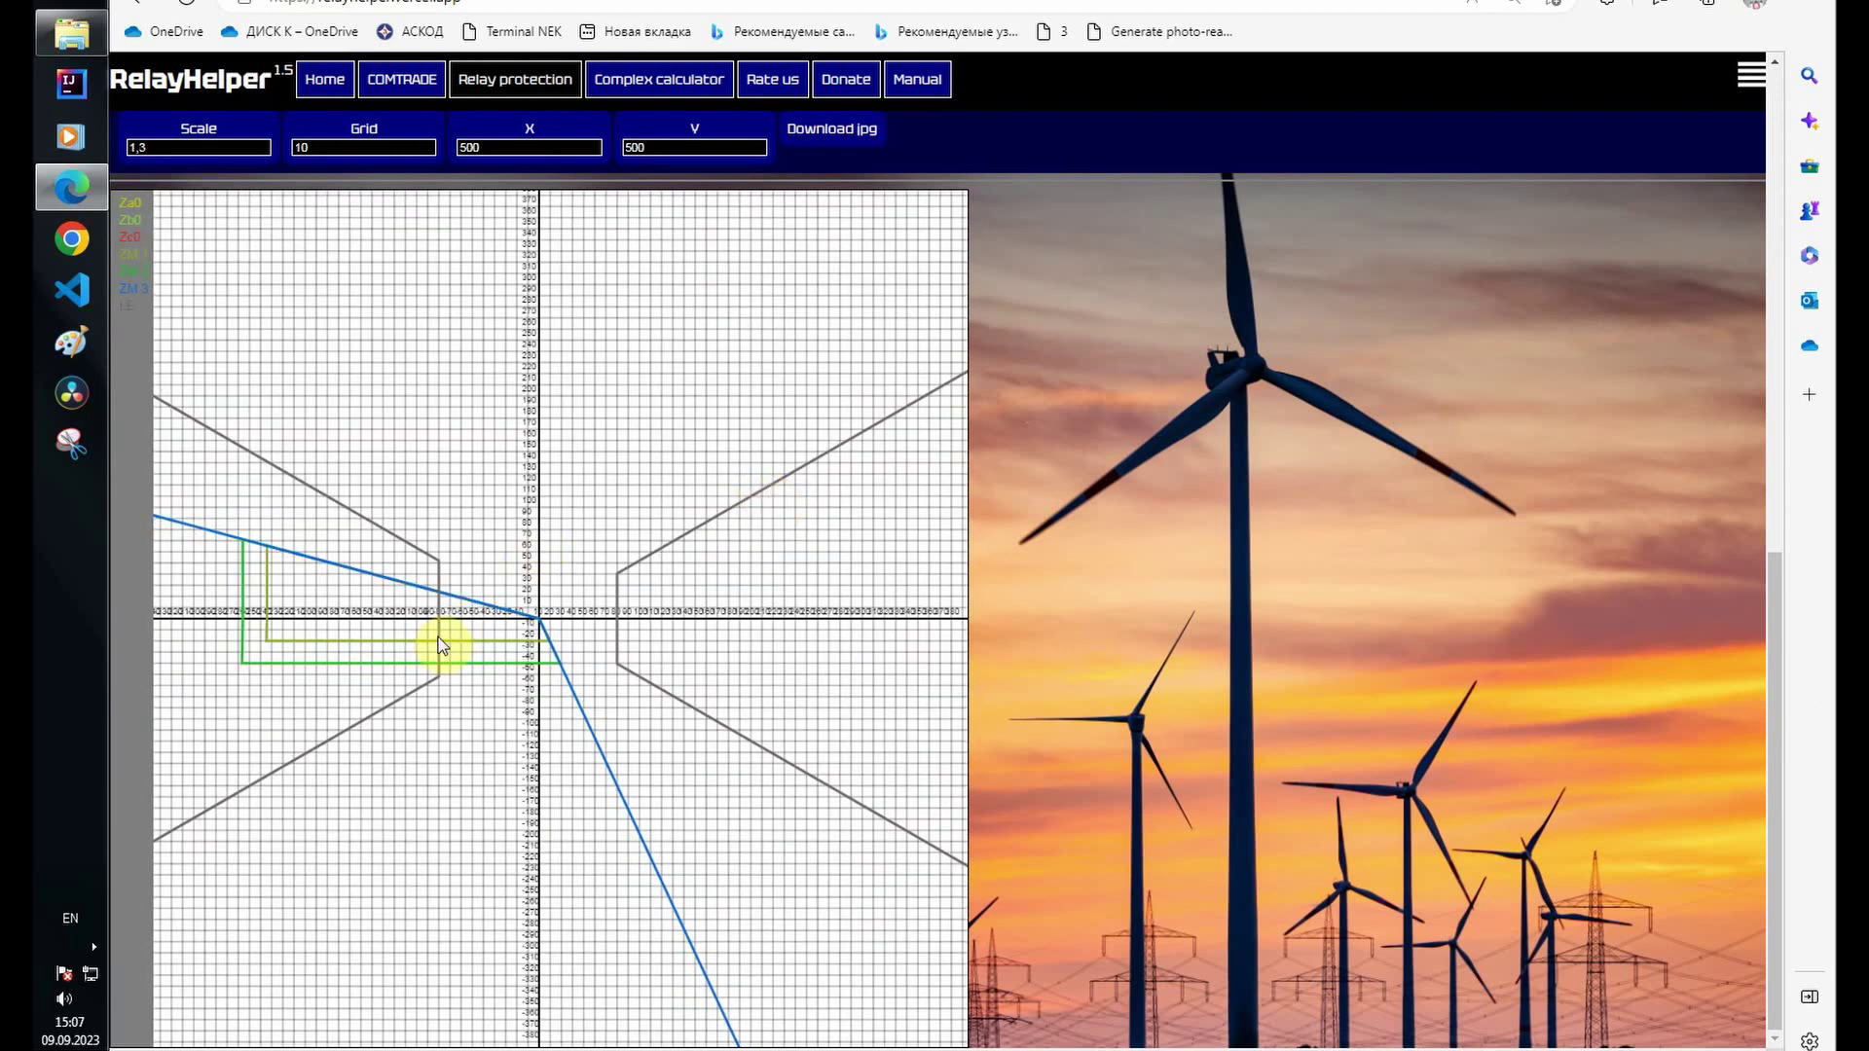
left_click_drag(615, 493, 702, 396)
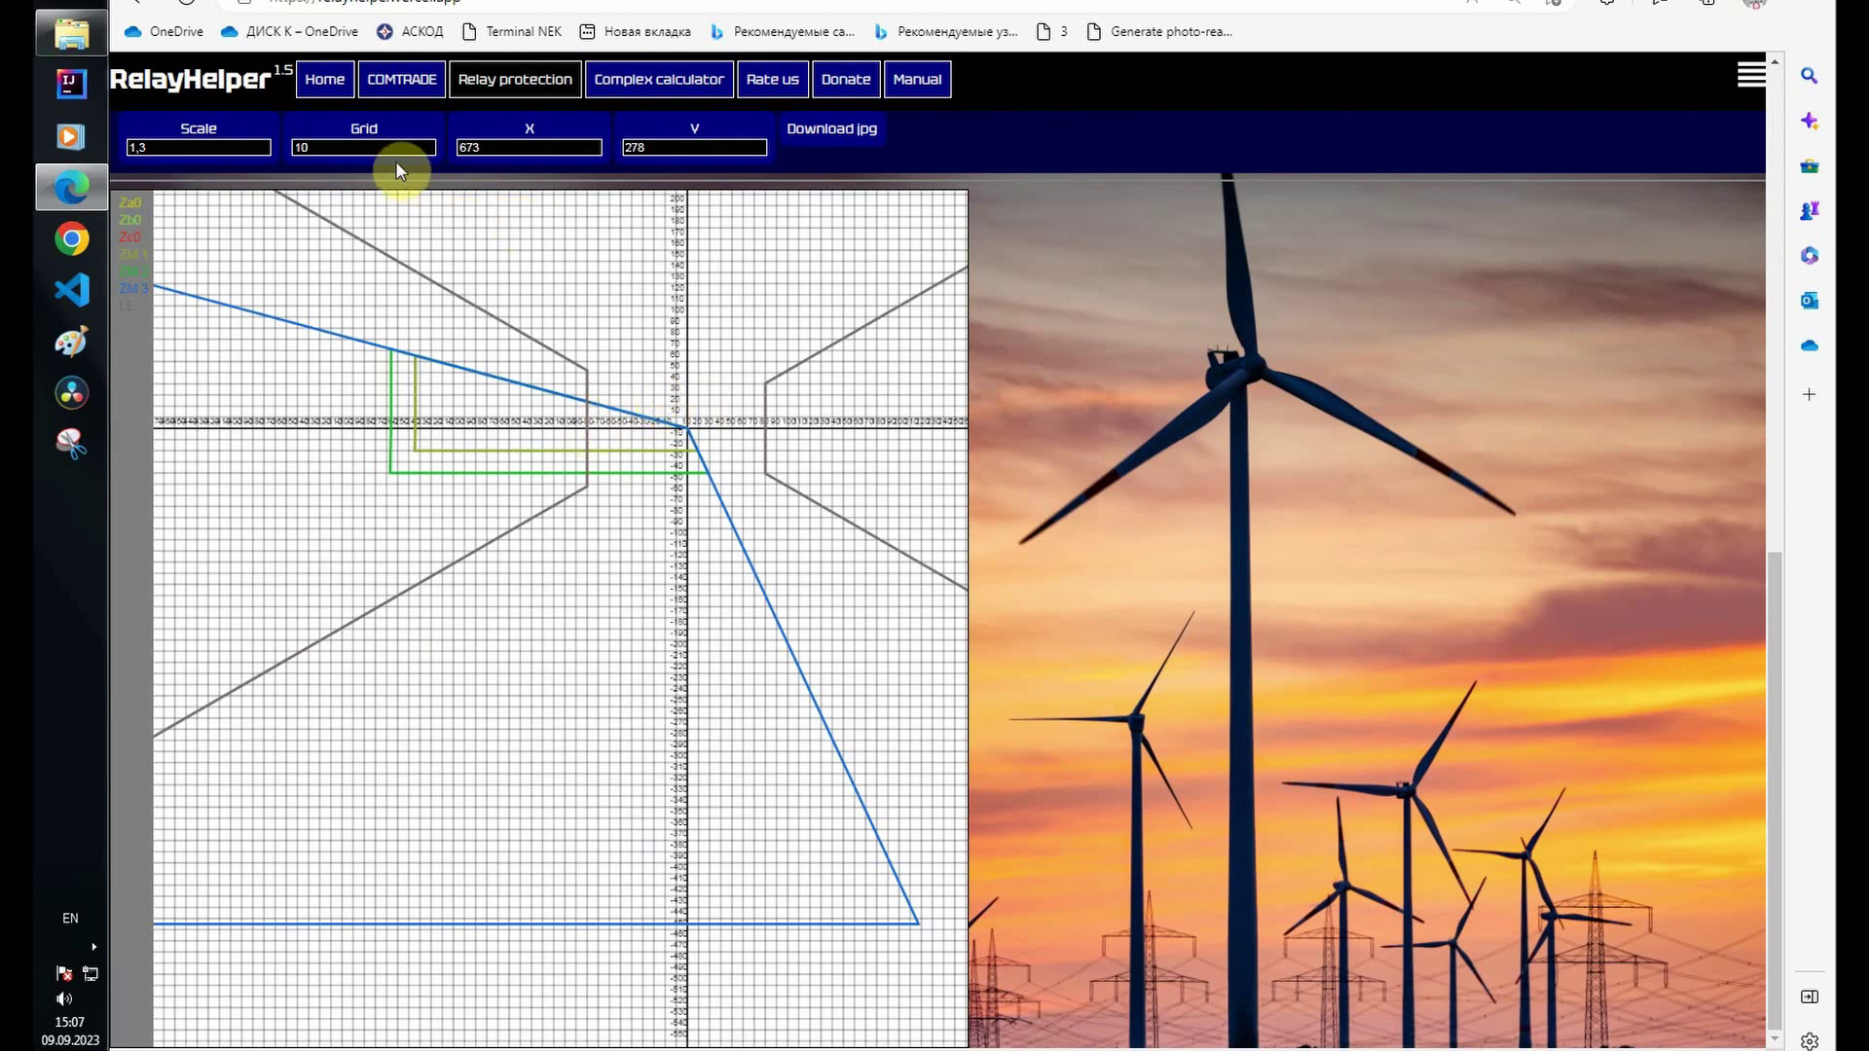
Step: Change the chart grid spacing from 10 to 50 and recenter on the trajectory
double_click(372, 147)
type("50")
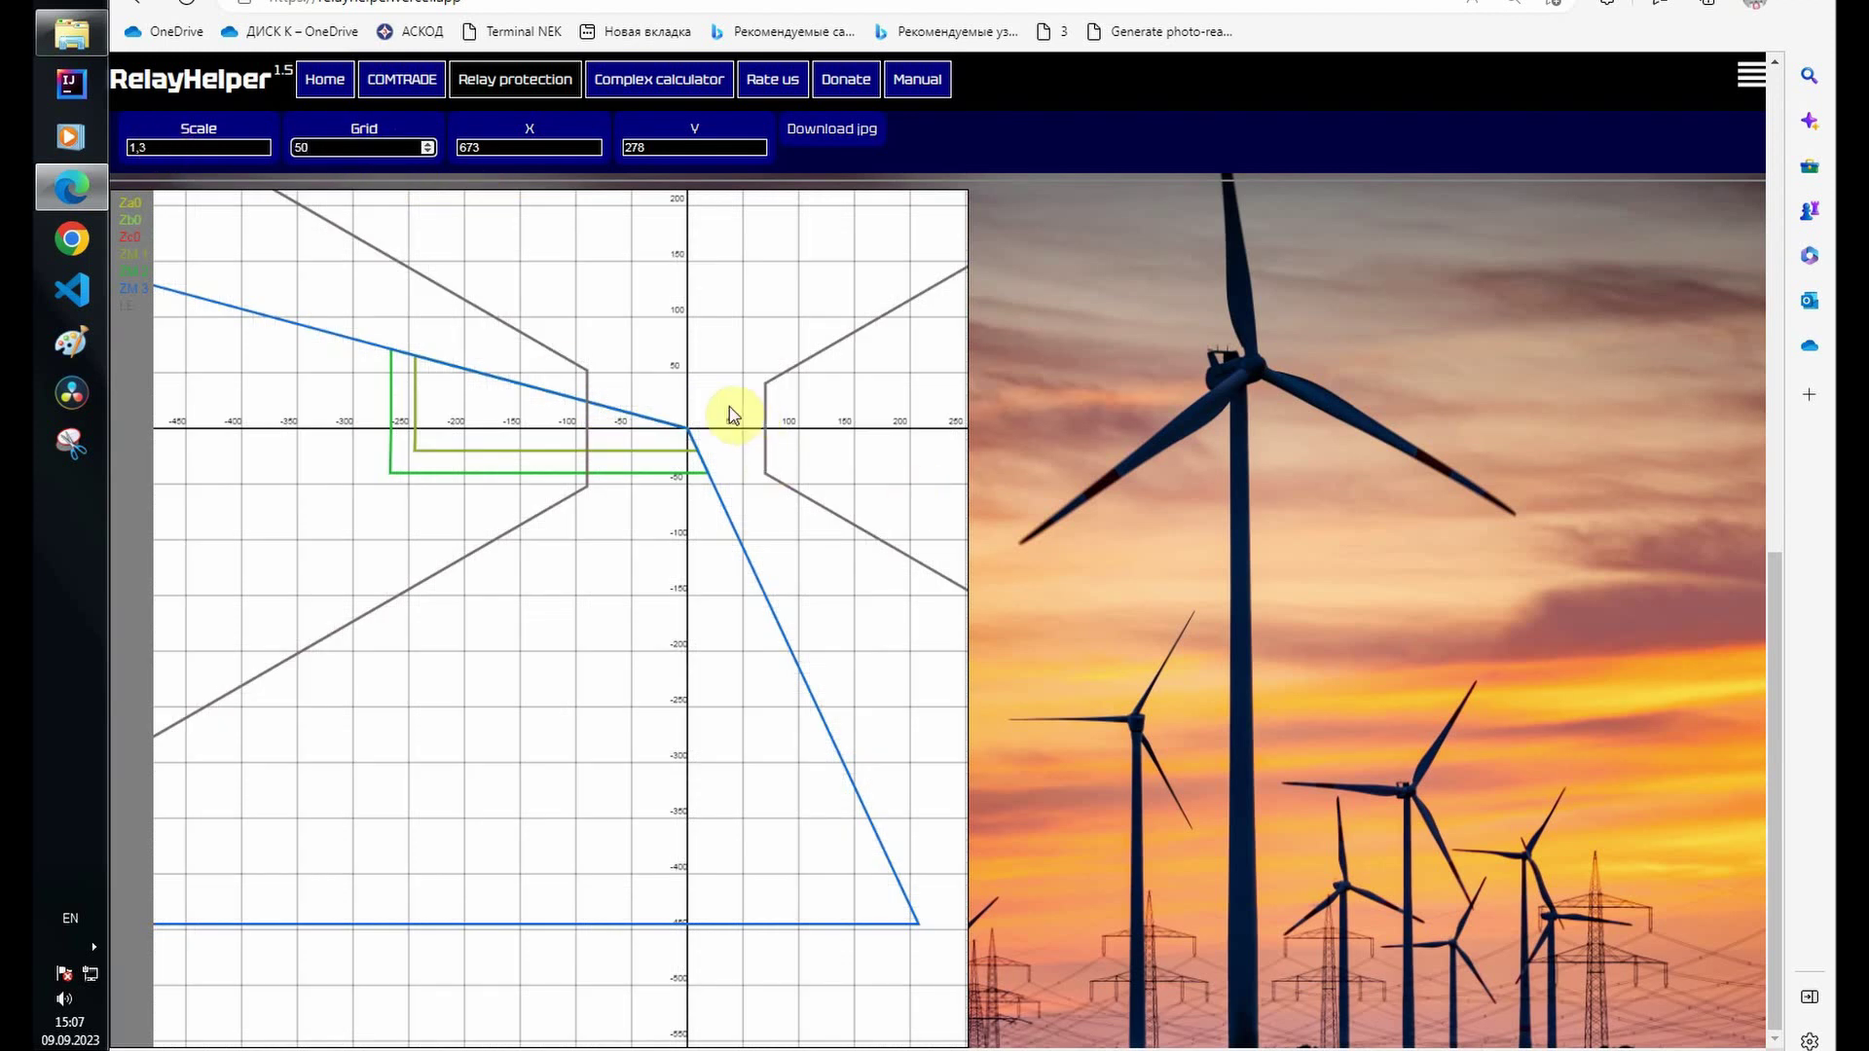
scroll(792, 575, "up", 1)
left_click_drag(689, 425, 746, 293)
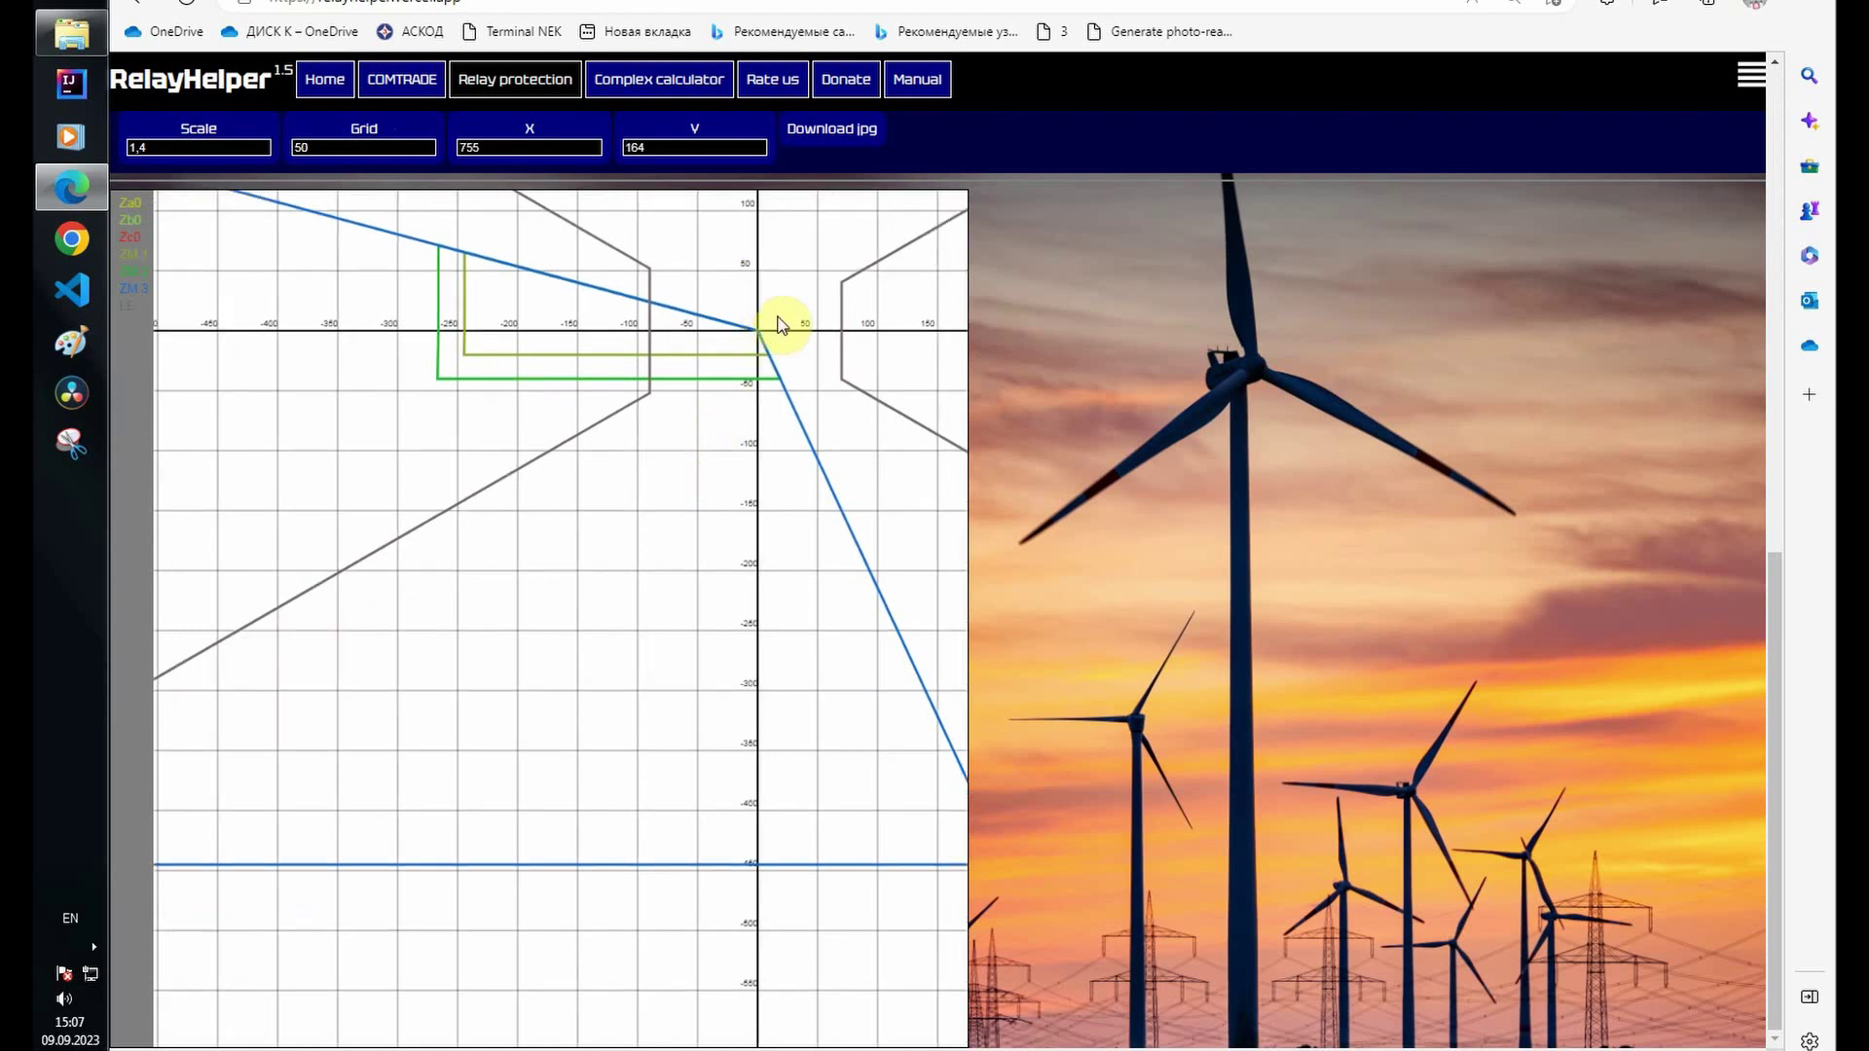
scroll(688, 623, "down", 12)
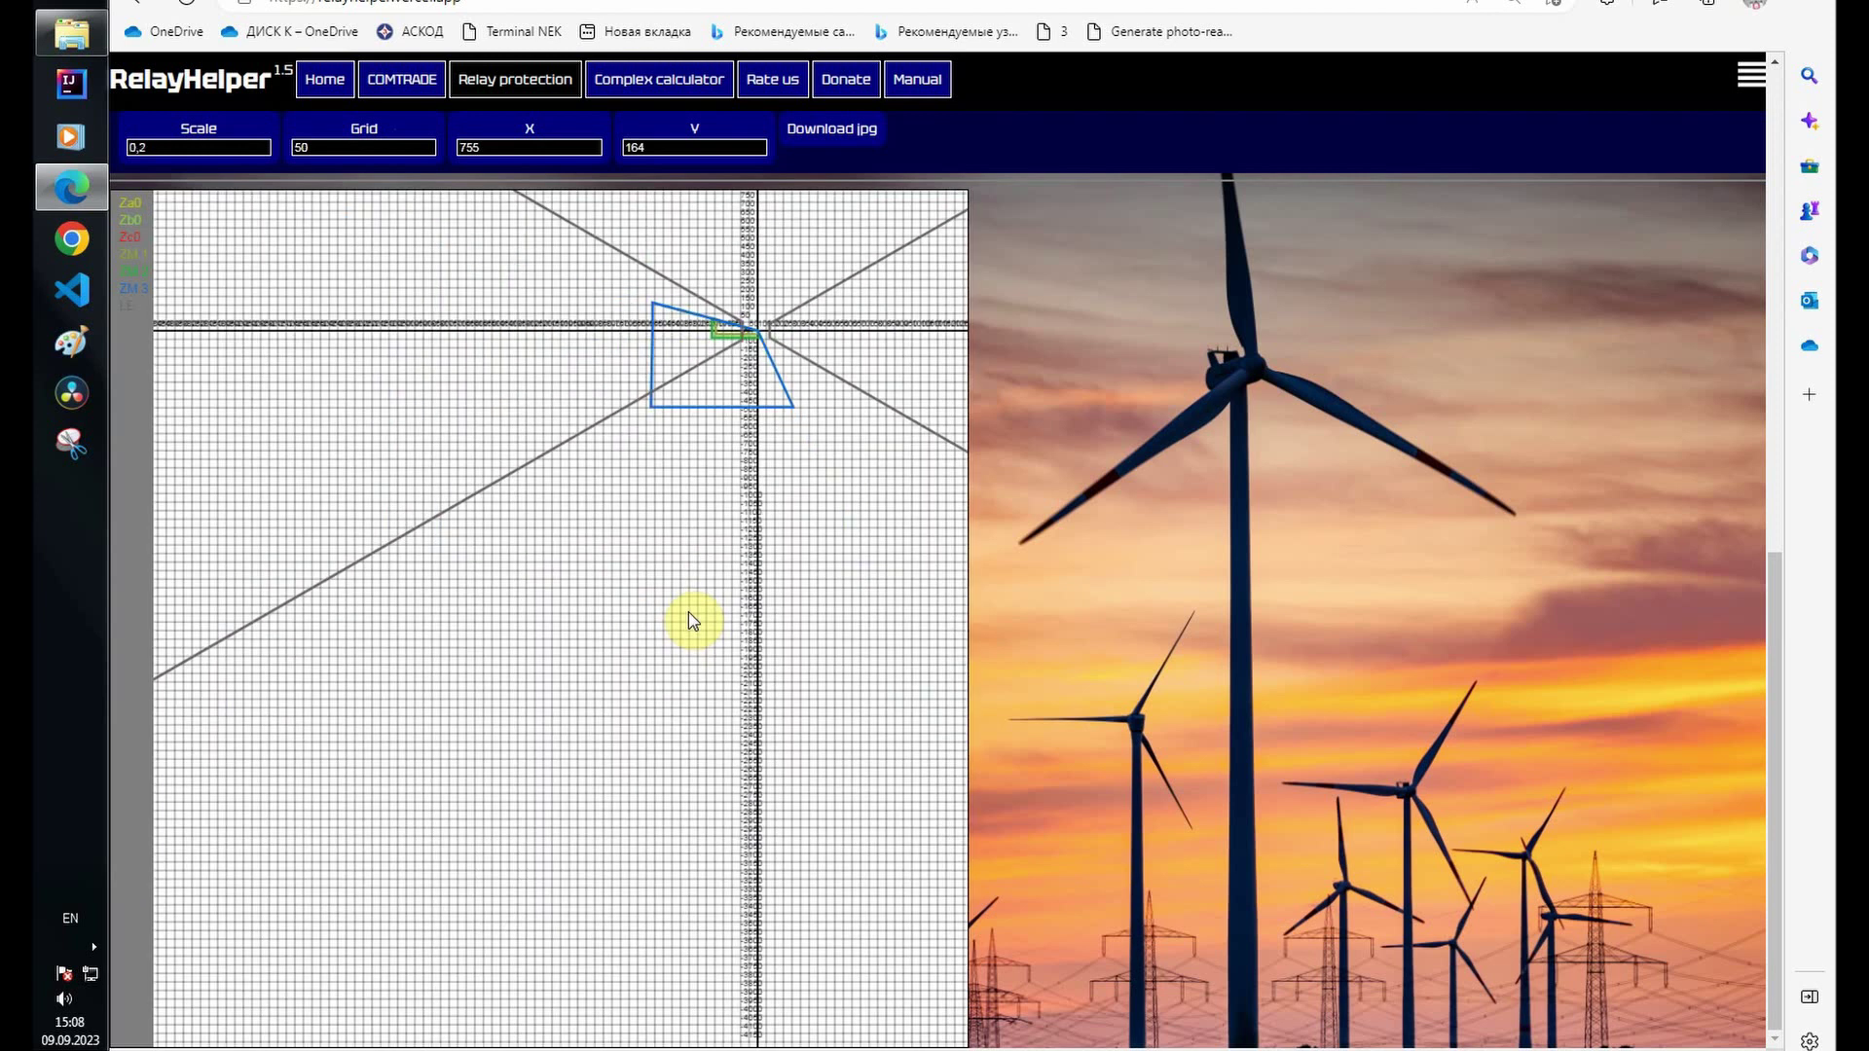
scroll(795, 271, "up", 6)
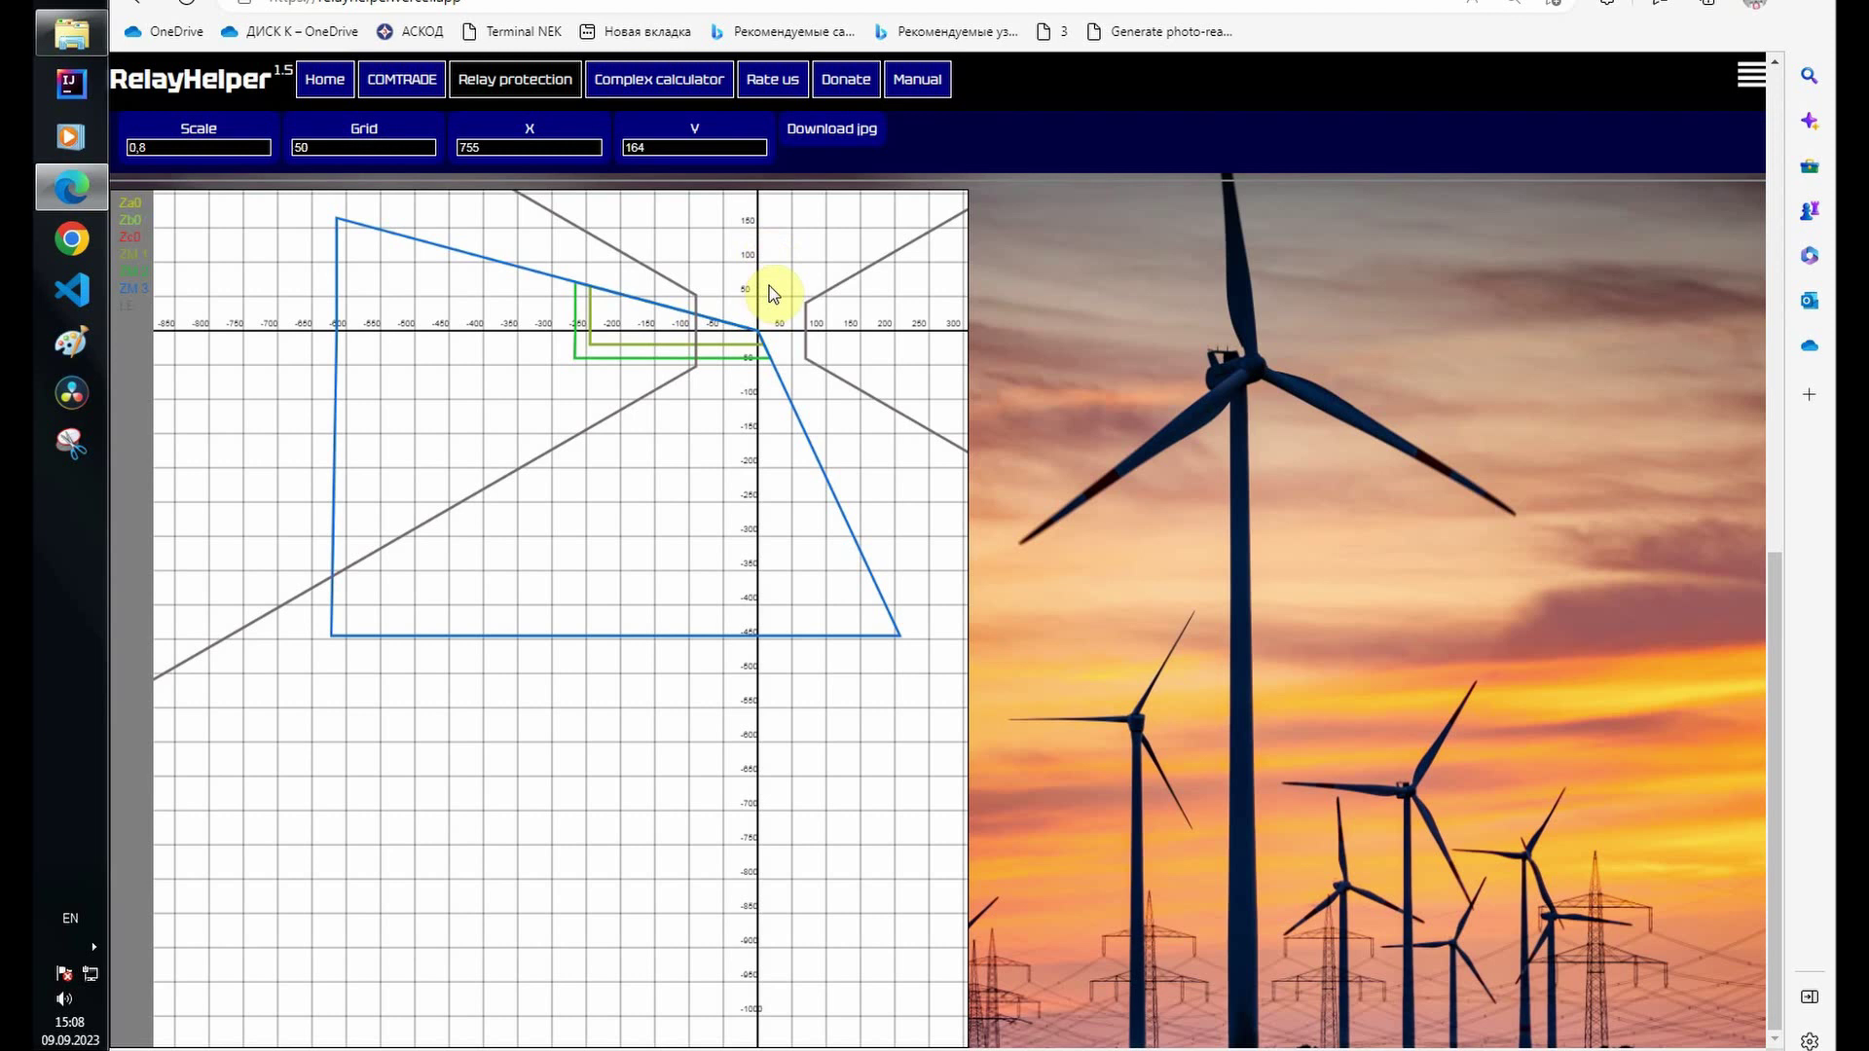
left_click_drag(764, 331, 732, 422)
scroll(718, 359, "up", 6)
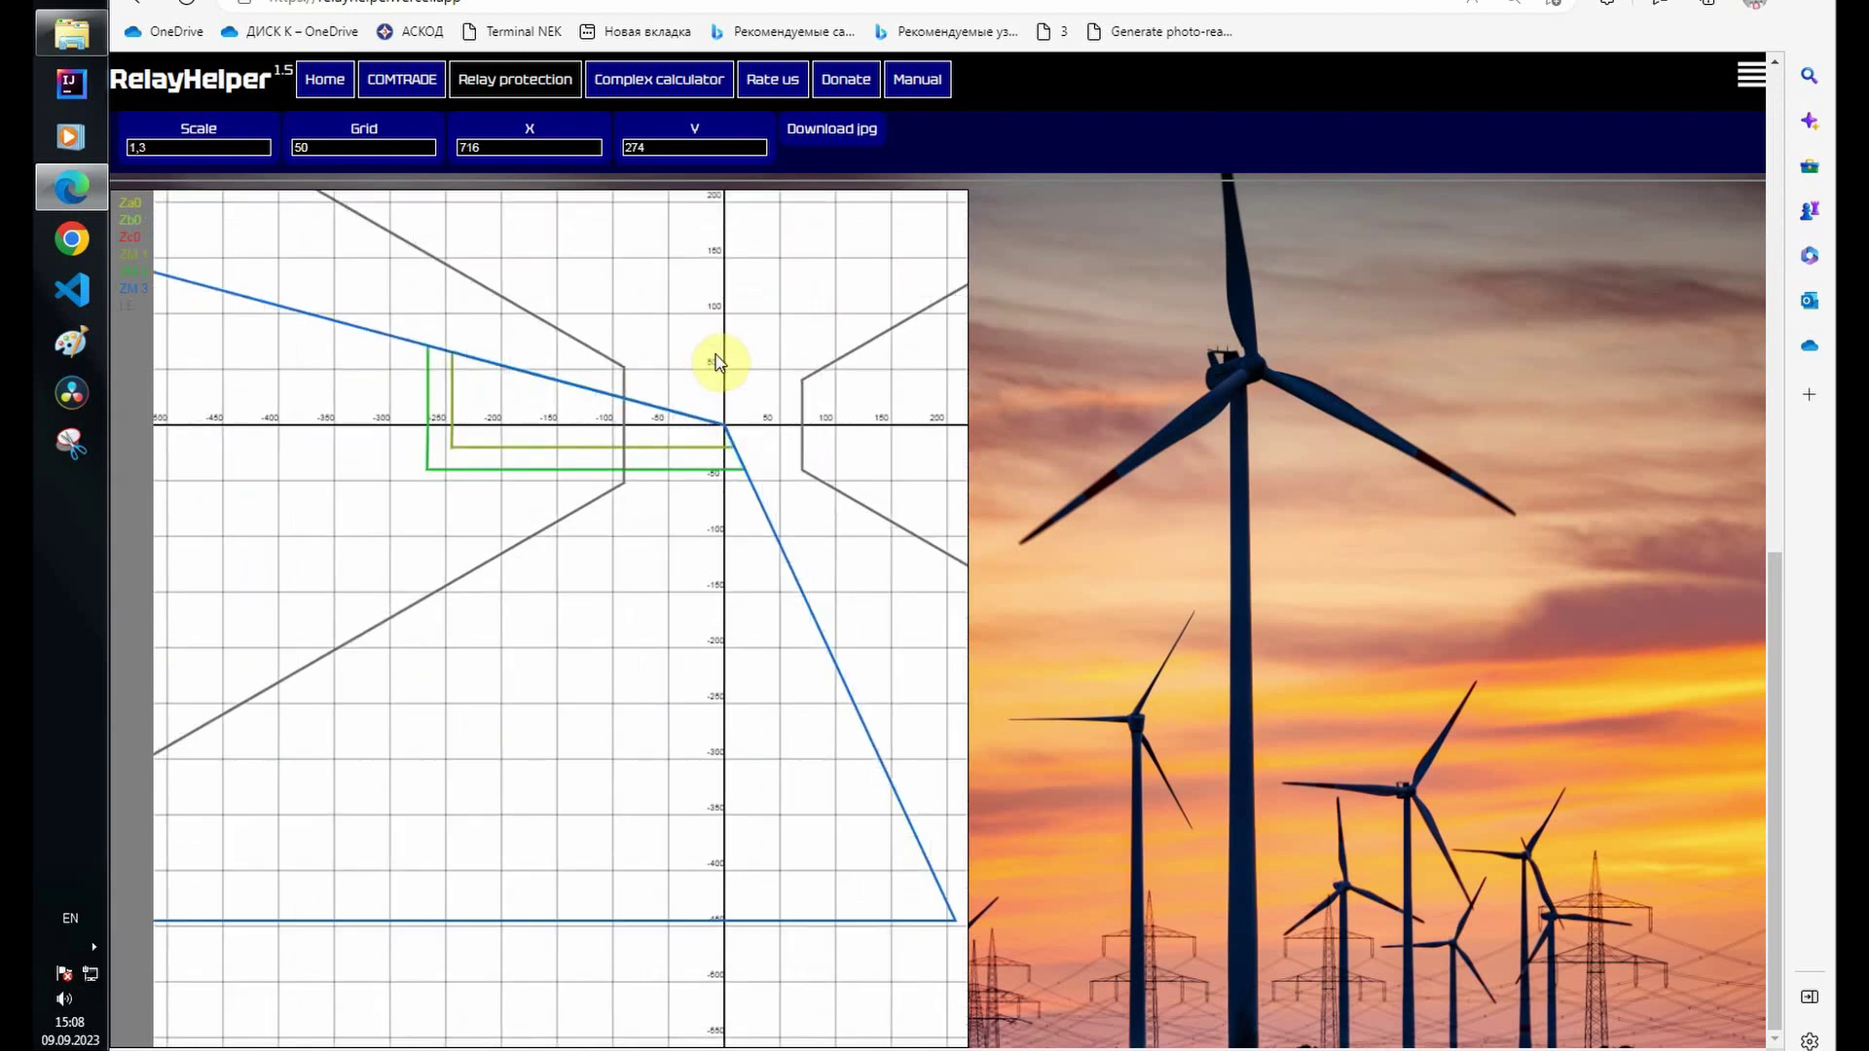
scroll(776, 425, "down", 3)
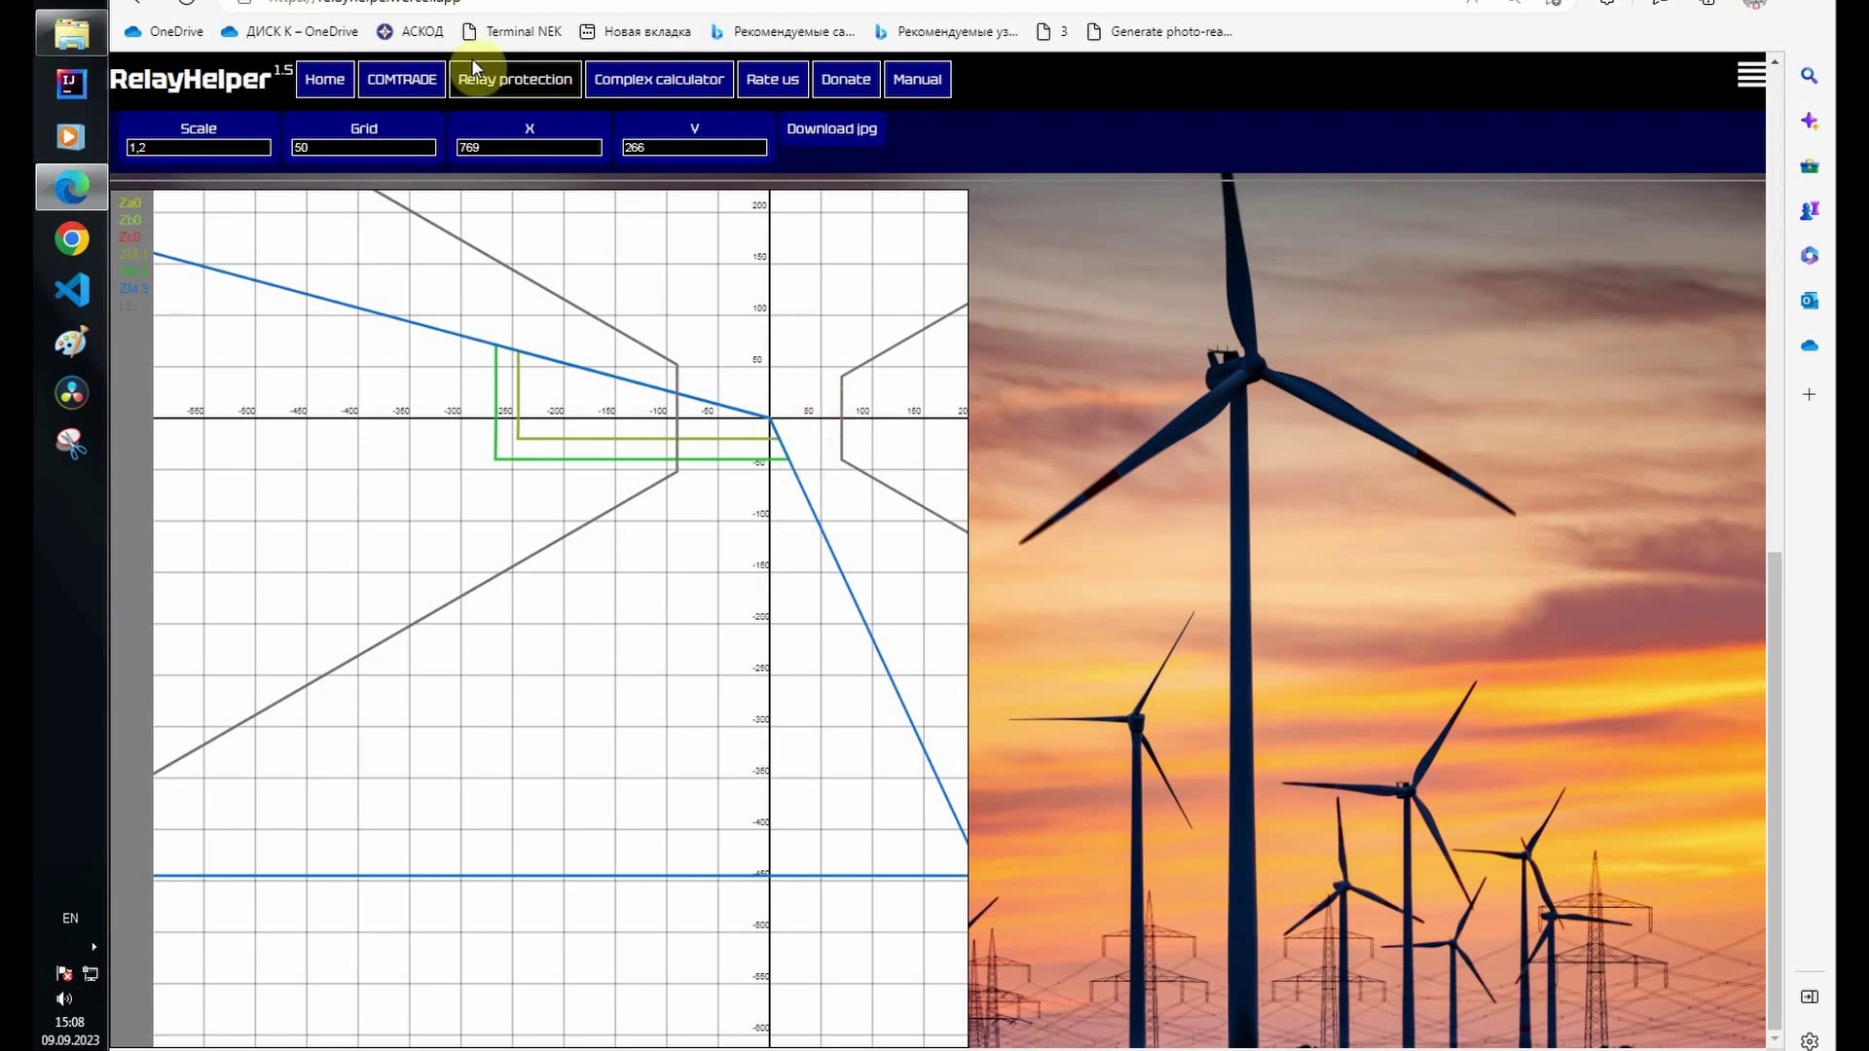
Step: Show the relay protection impedance chart beside the COMTRADE waveforms instead of the vector diagram
left_click(413, 88)
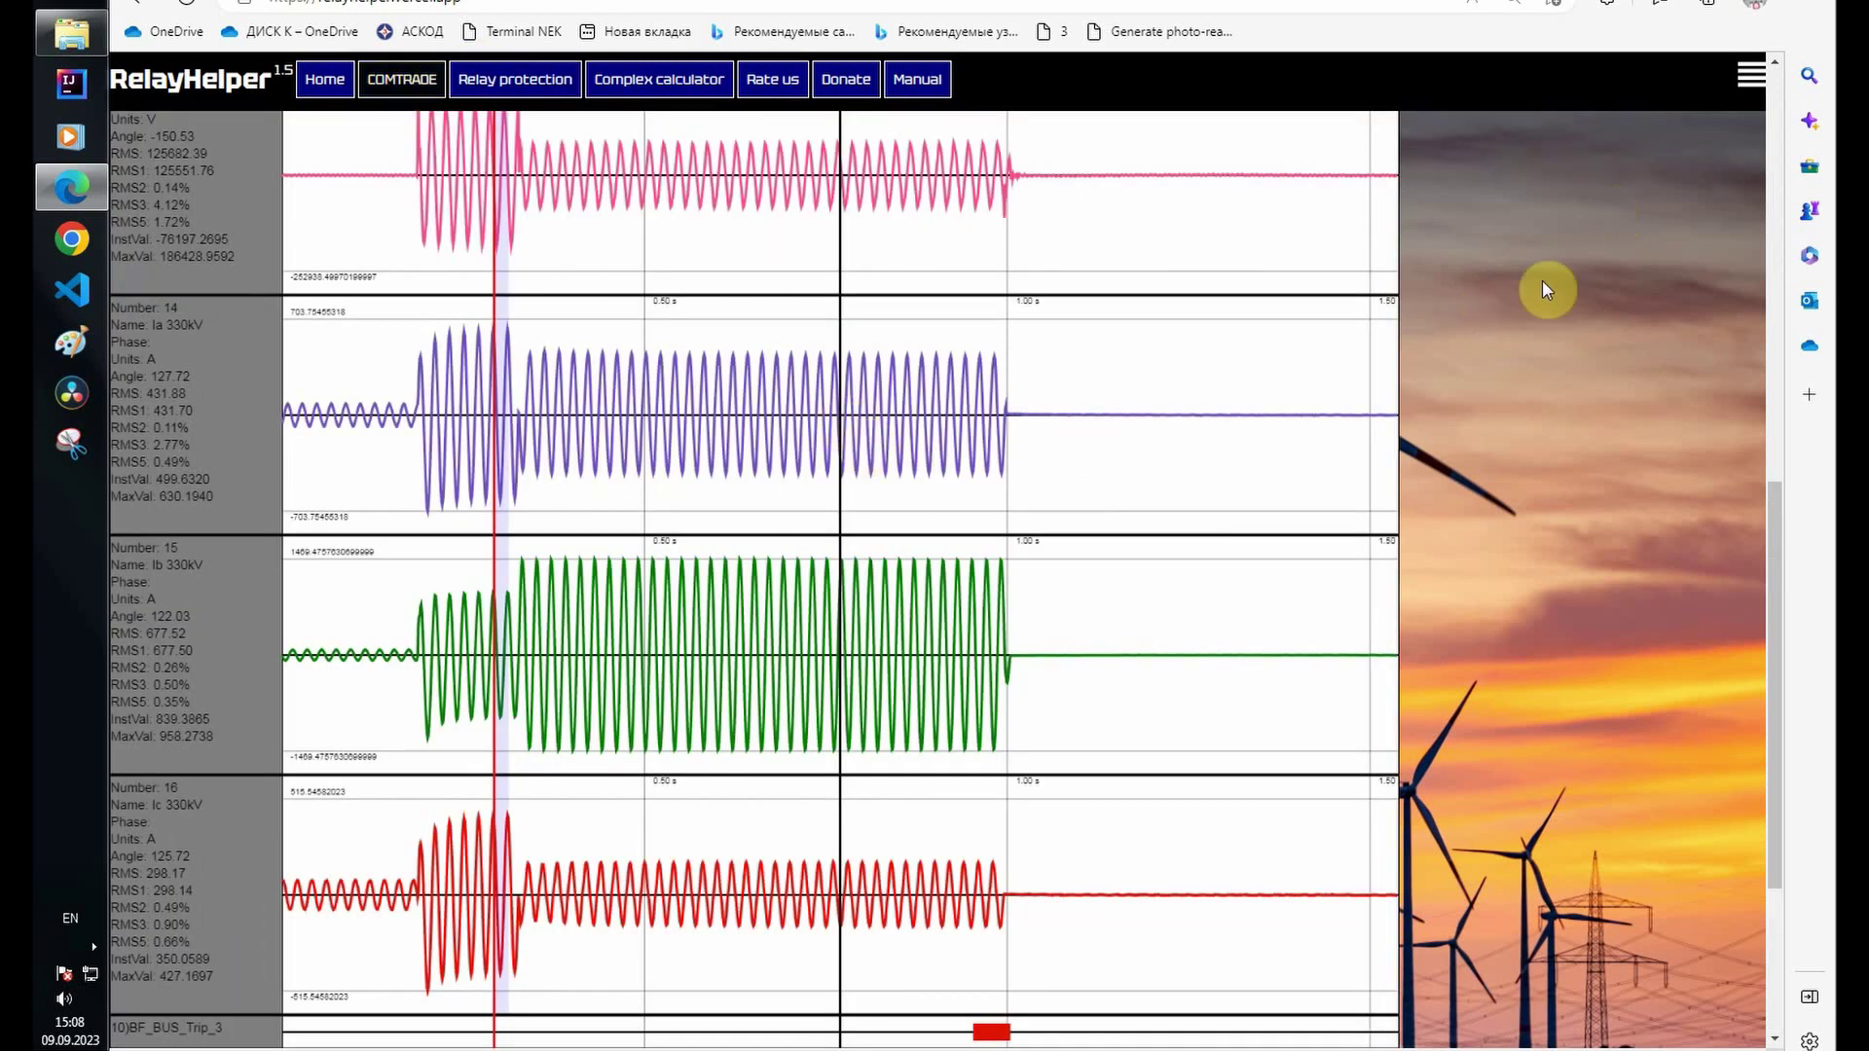
scroll(1546, 289, "up", 10)
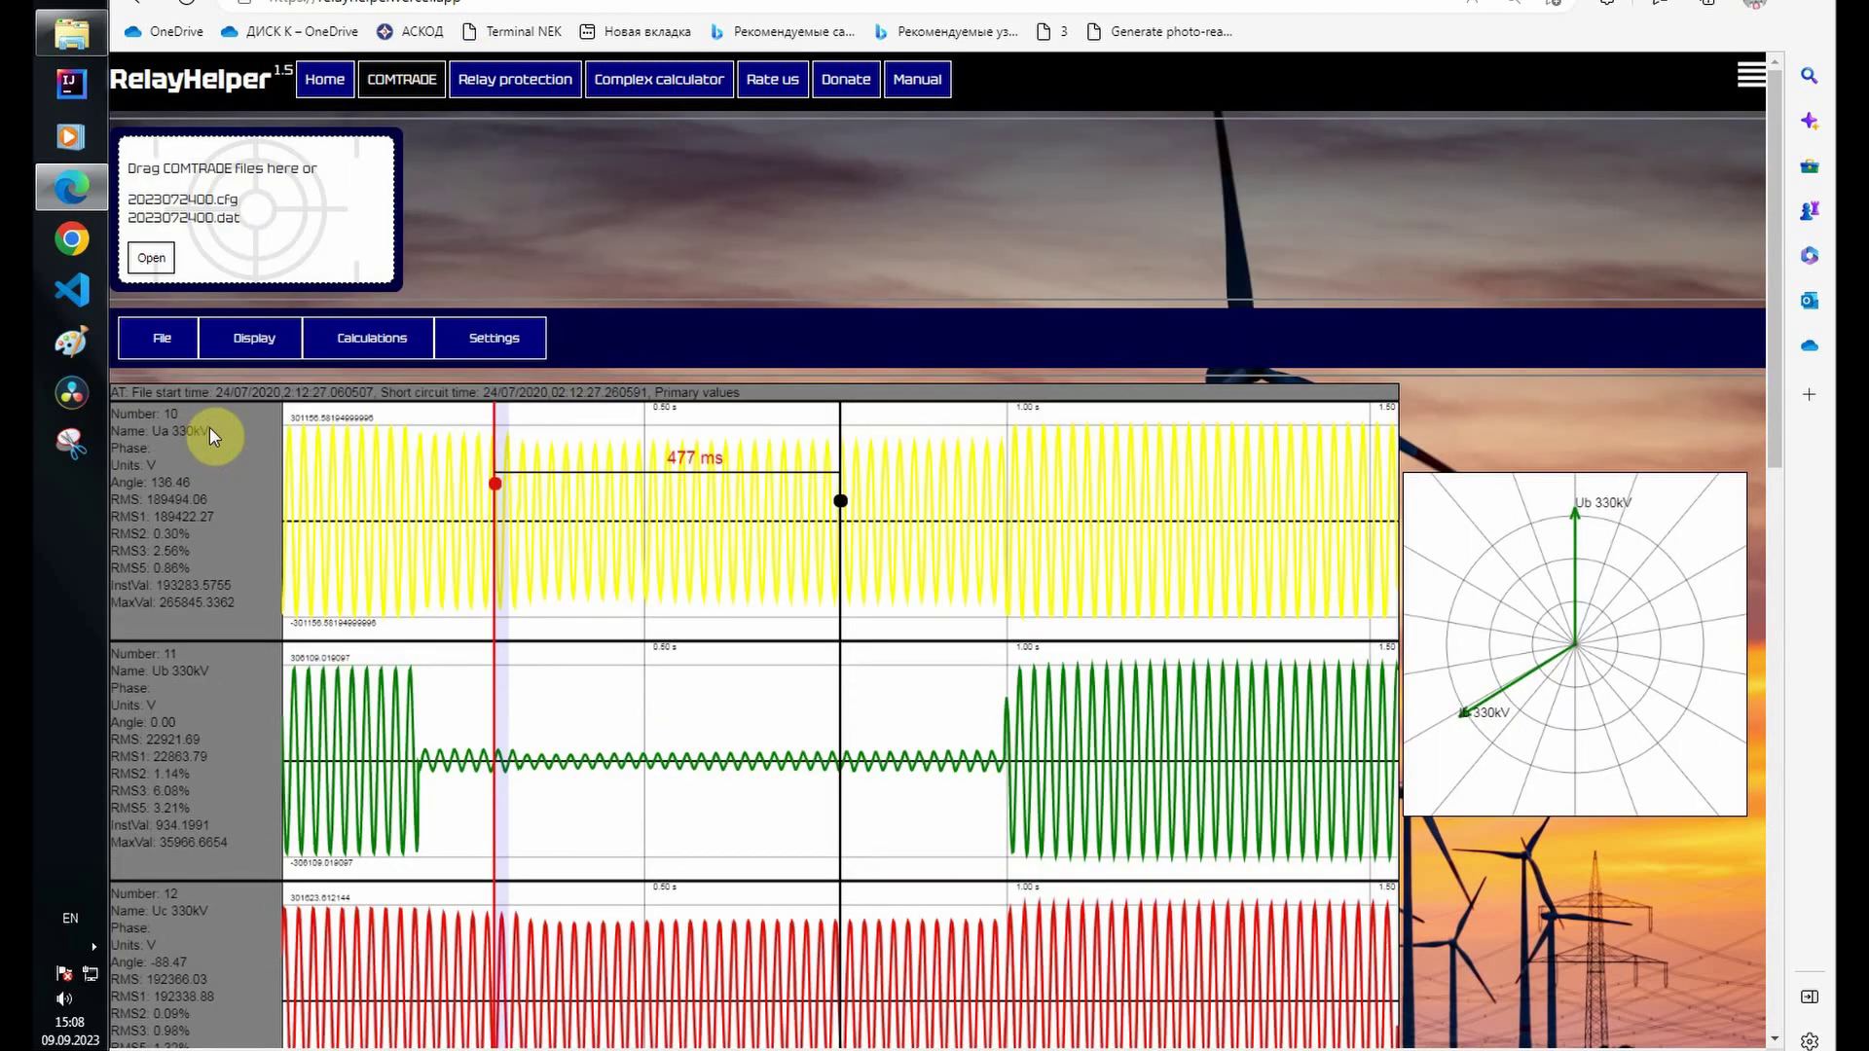
mouse_move(240, 370)
left_click(210, 426)
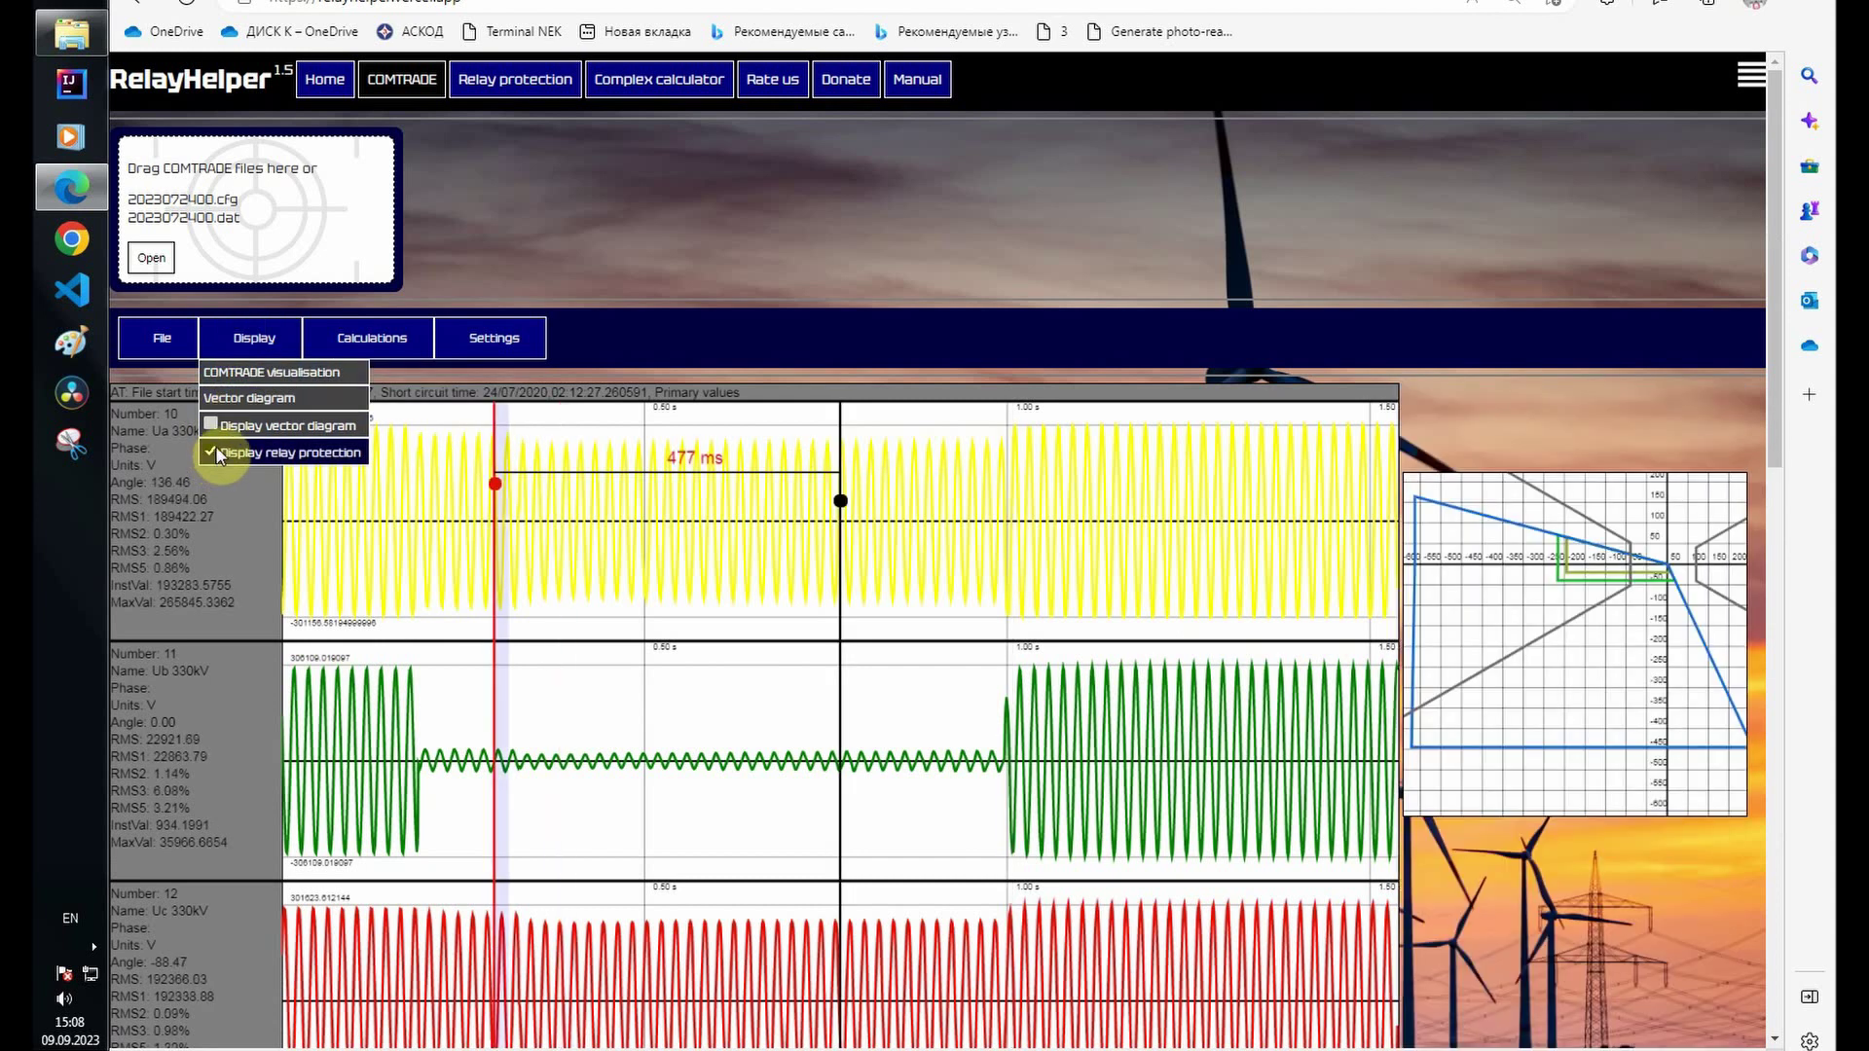
Step: Link REL670 UB, IB and IC to channels 11)Ub, 15)Ib and 16)Ic 330kV
mouse_move(372, 340)
mouse_move(378, 397)
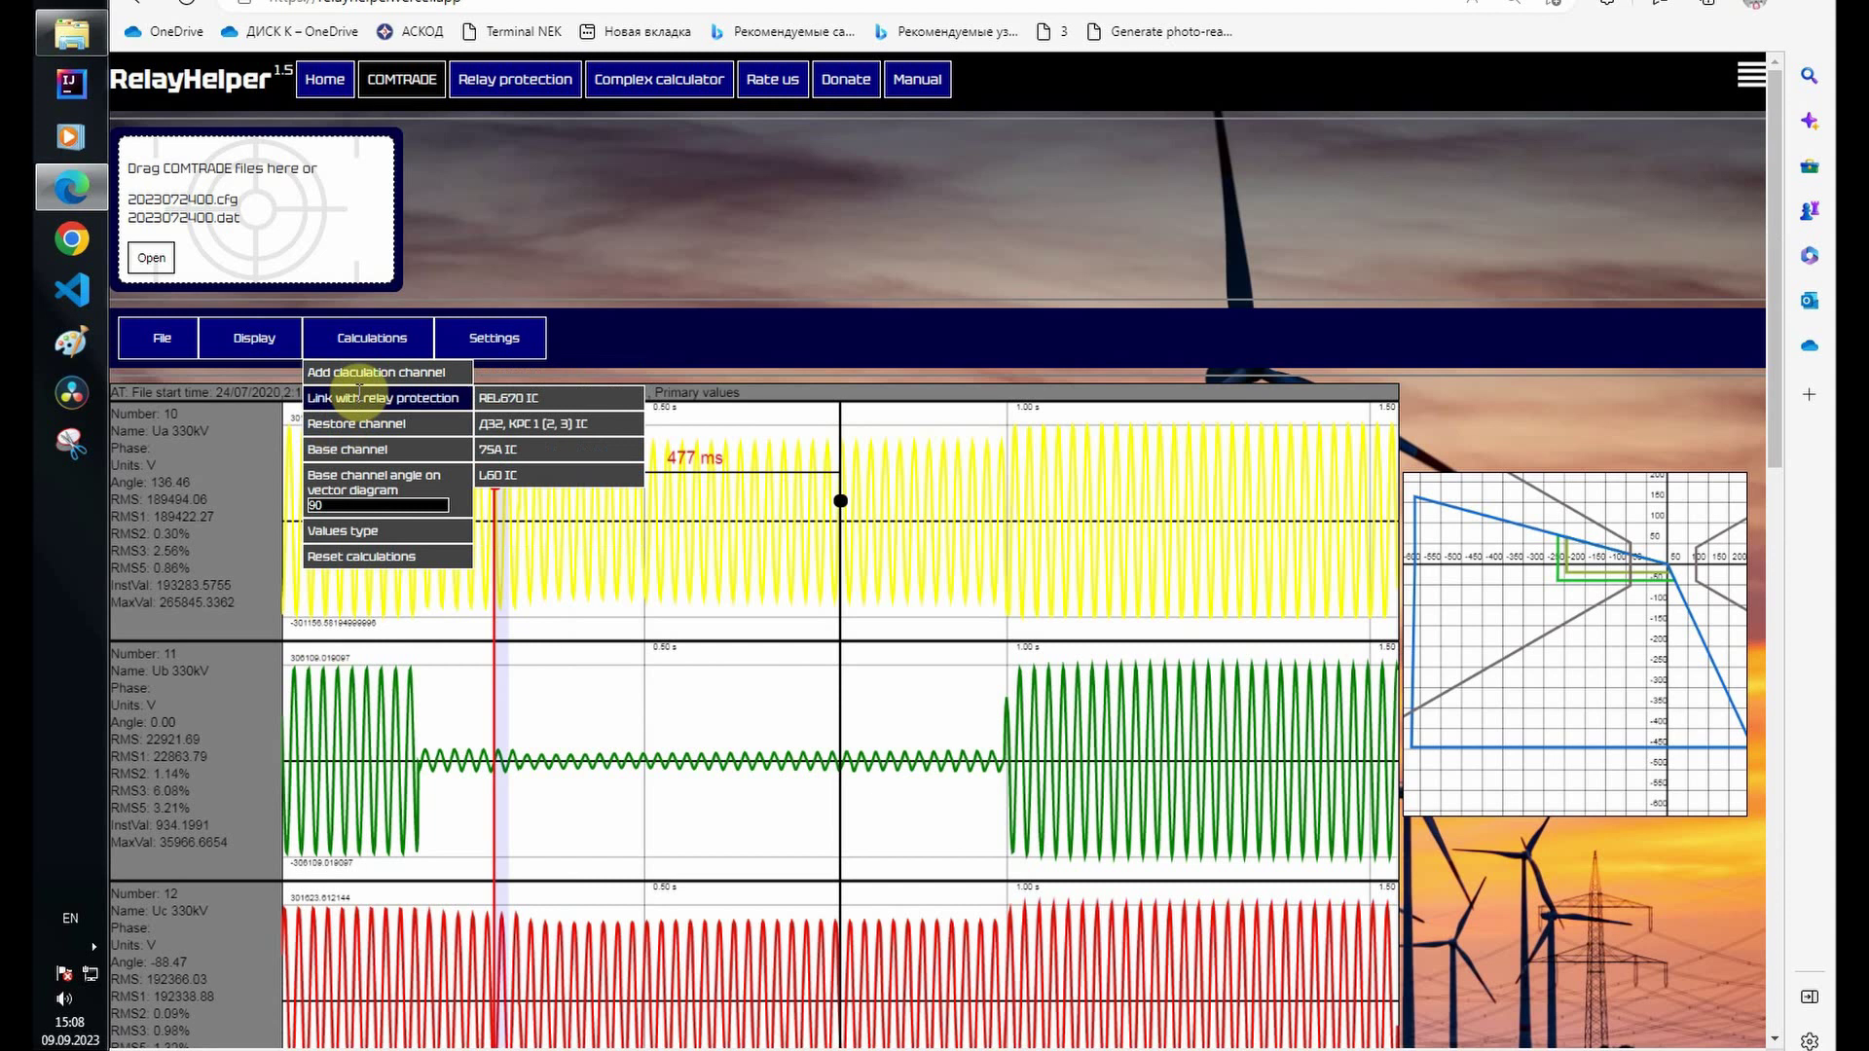
mouse_move(515, 403)
mouse_move(709, 397)
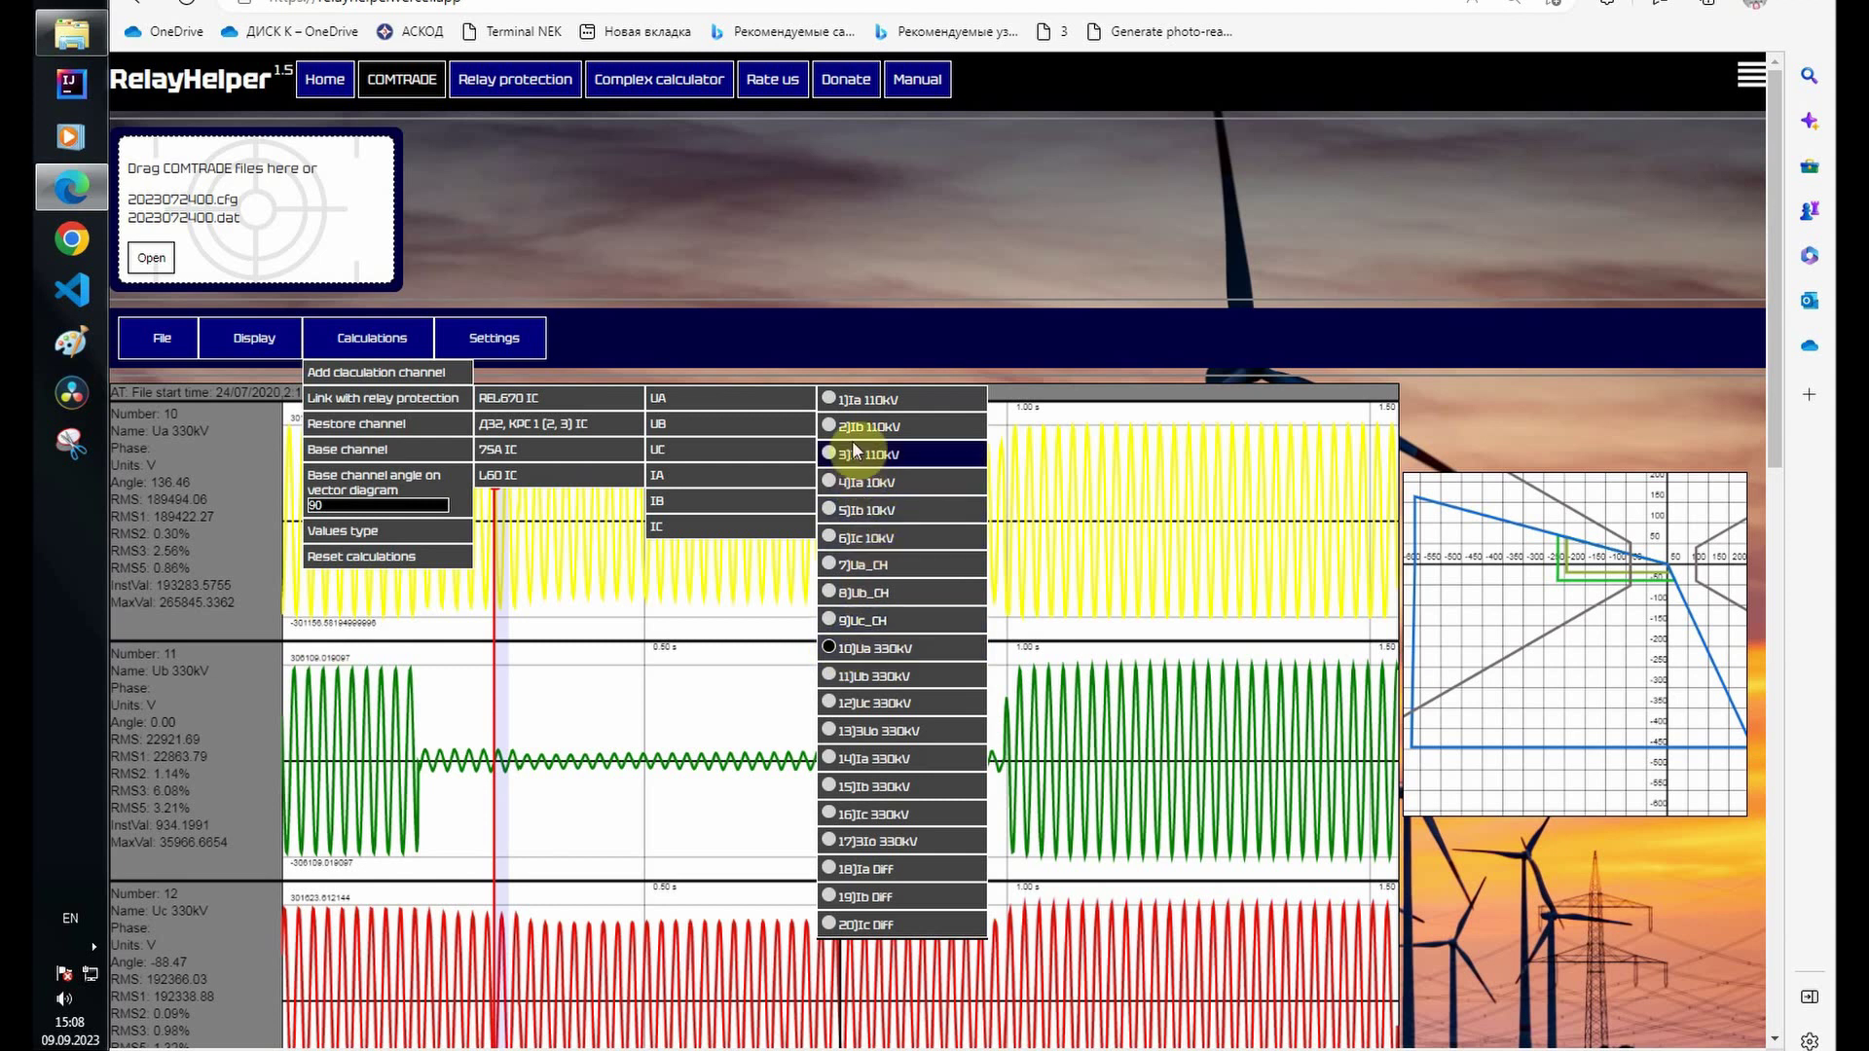
mouse_move(774, 423)
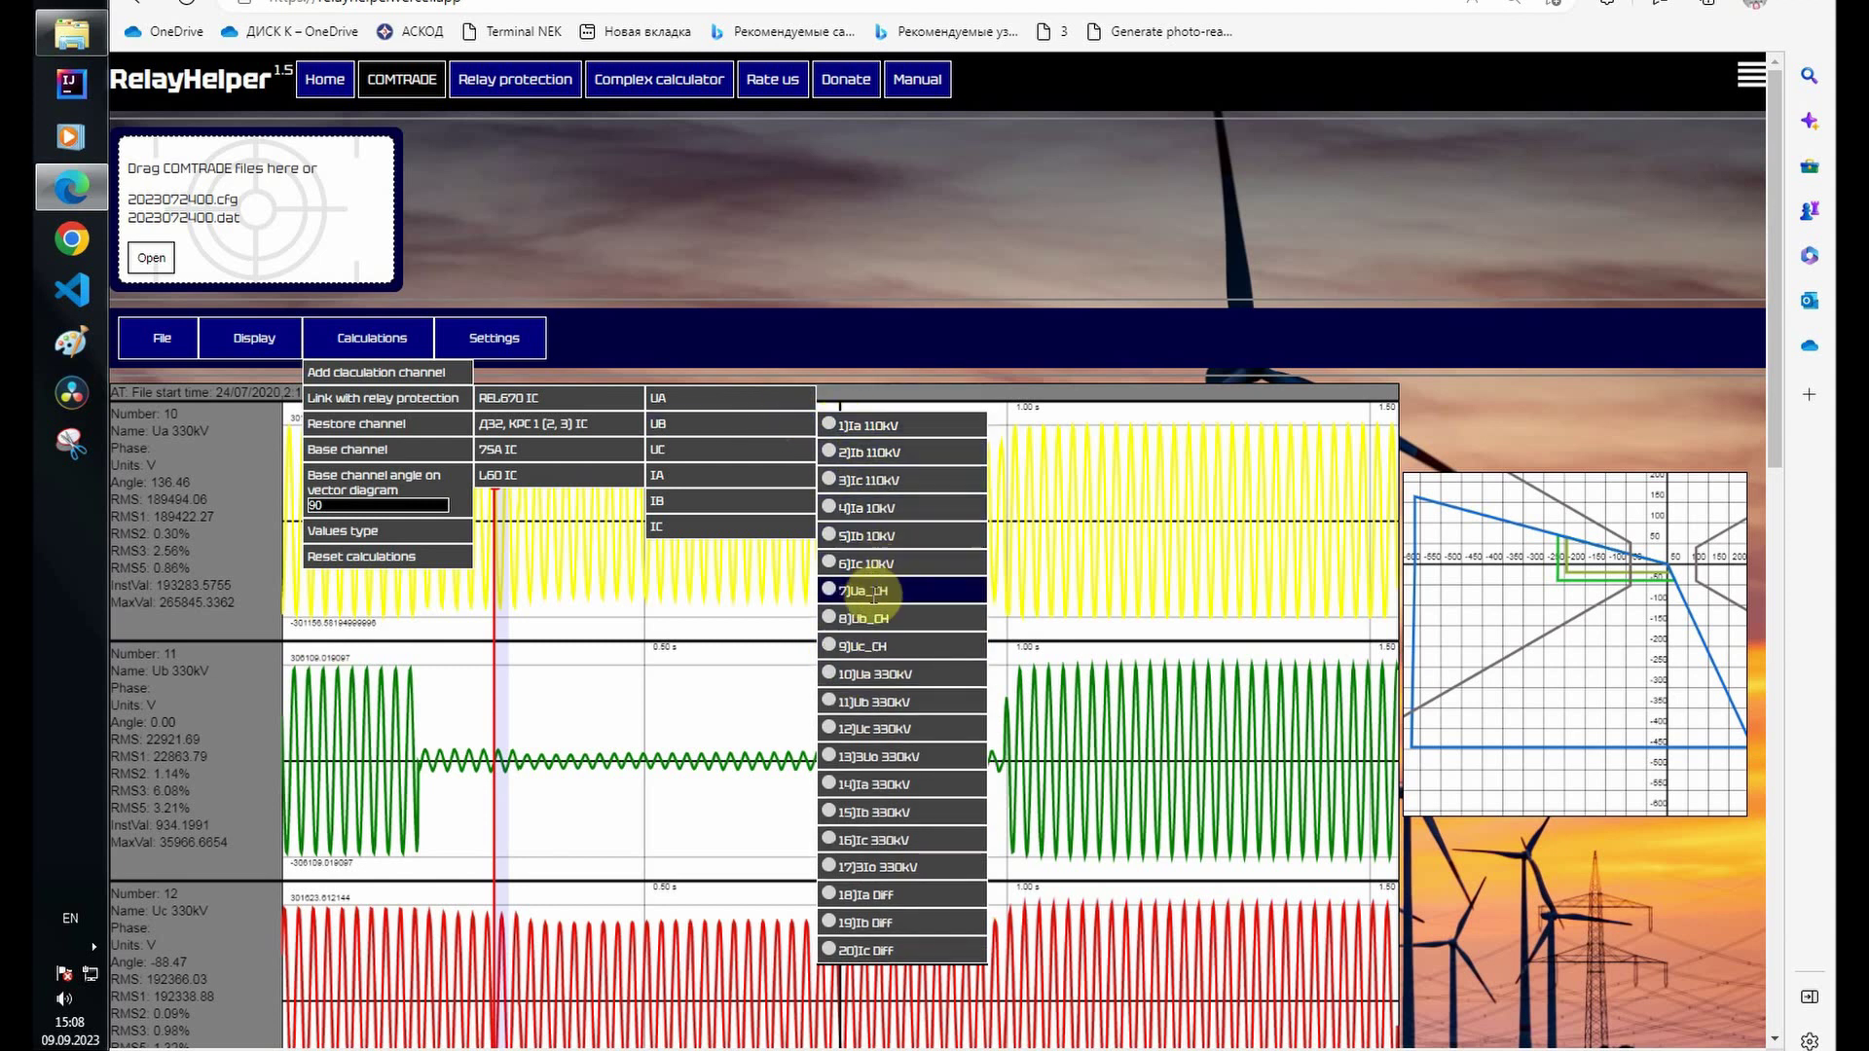
left_click(830, 700)
mouse_move(812, 449)
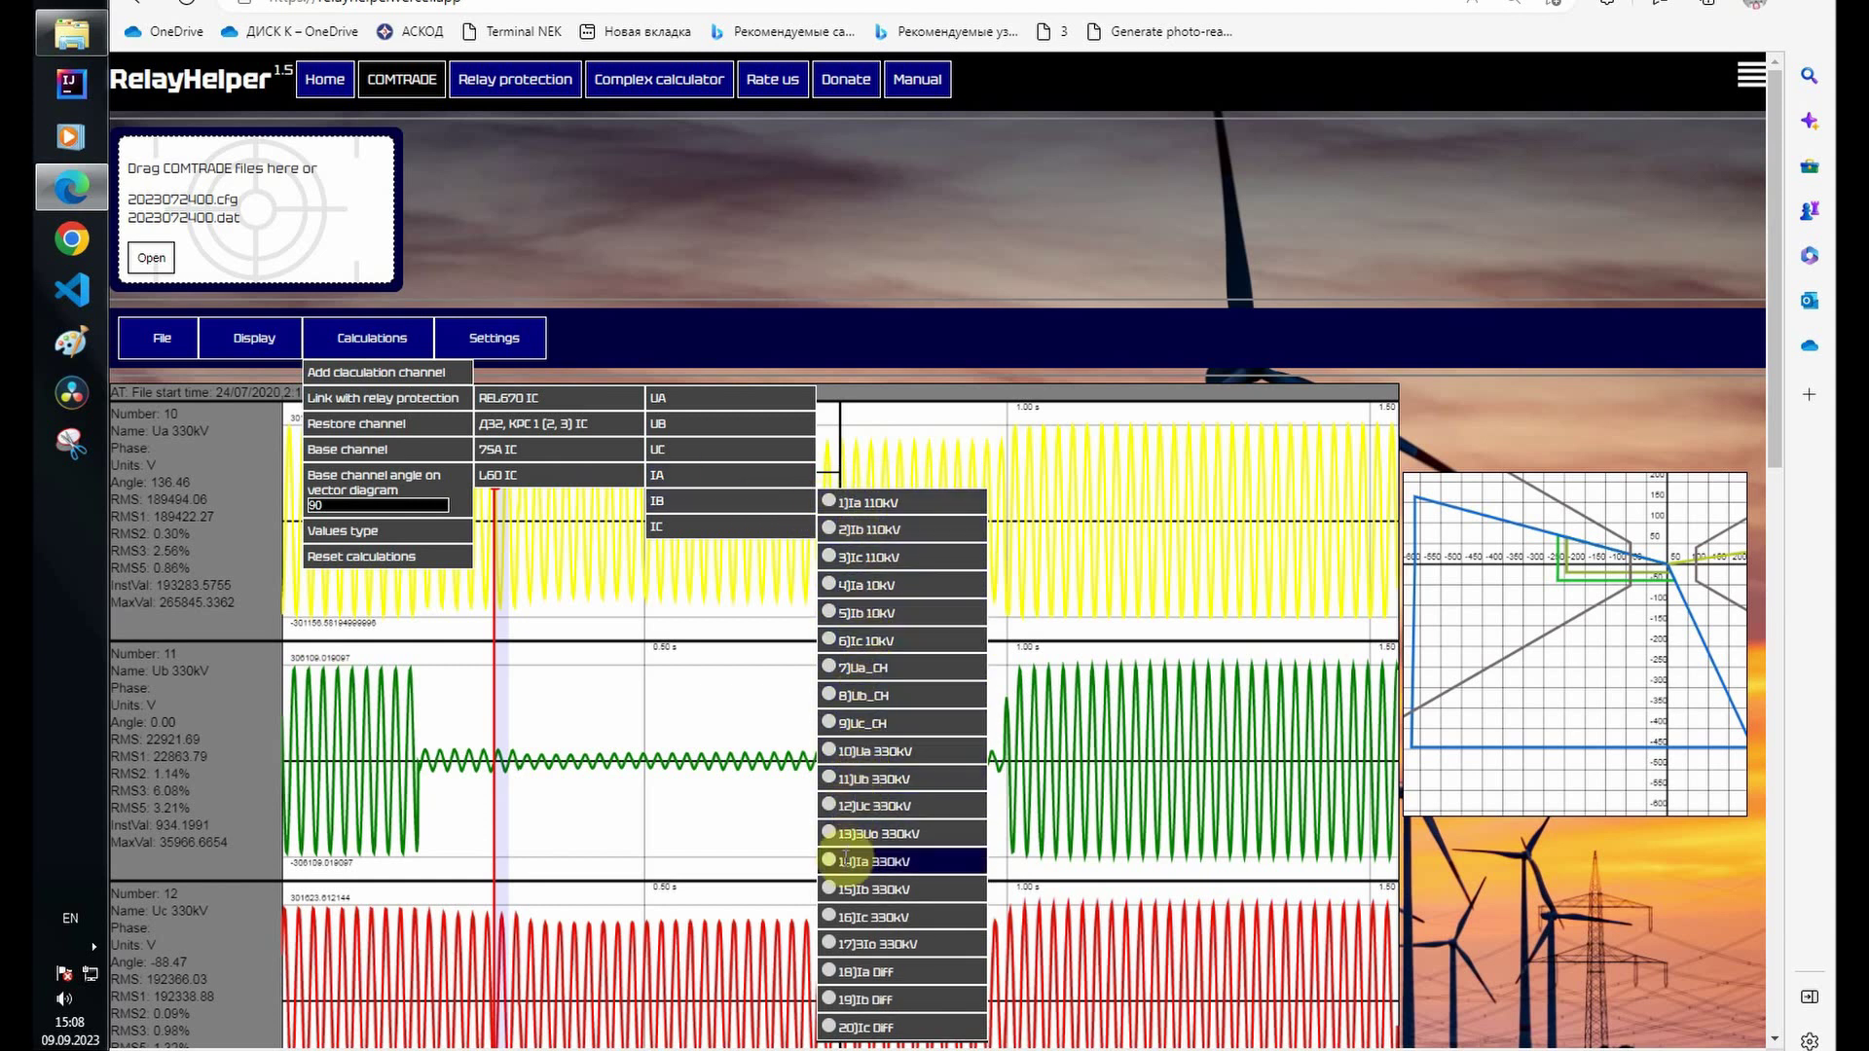
left_click(857, 889)
mouse_move(803, 527)
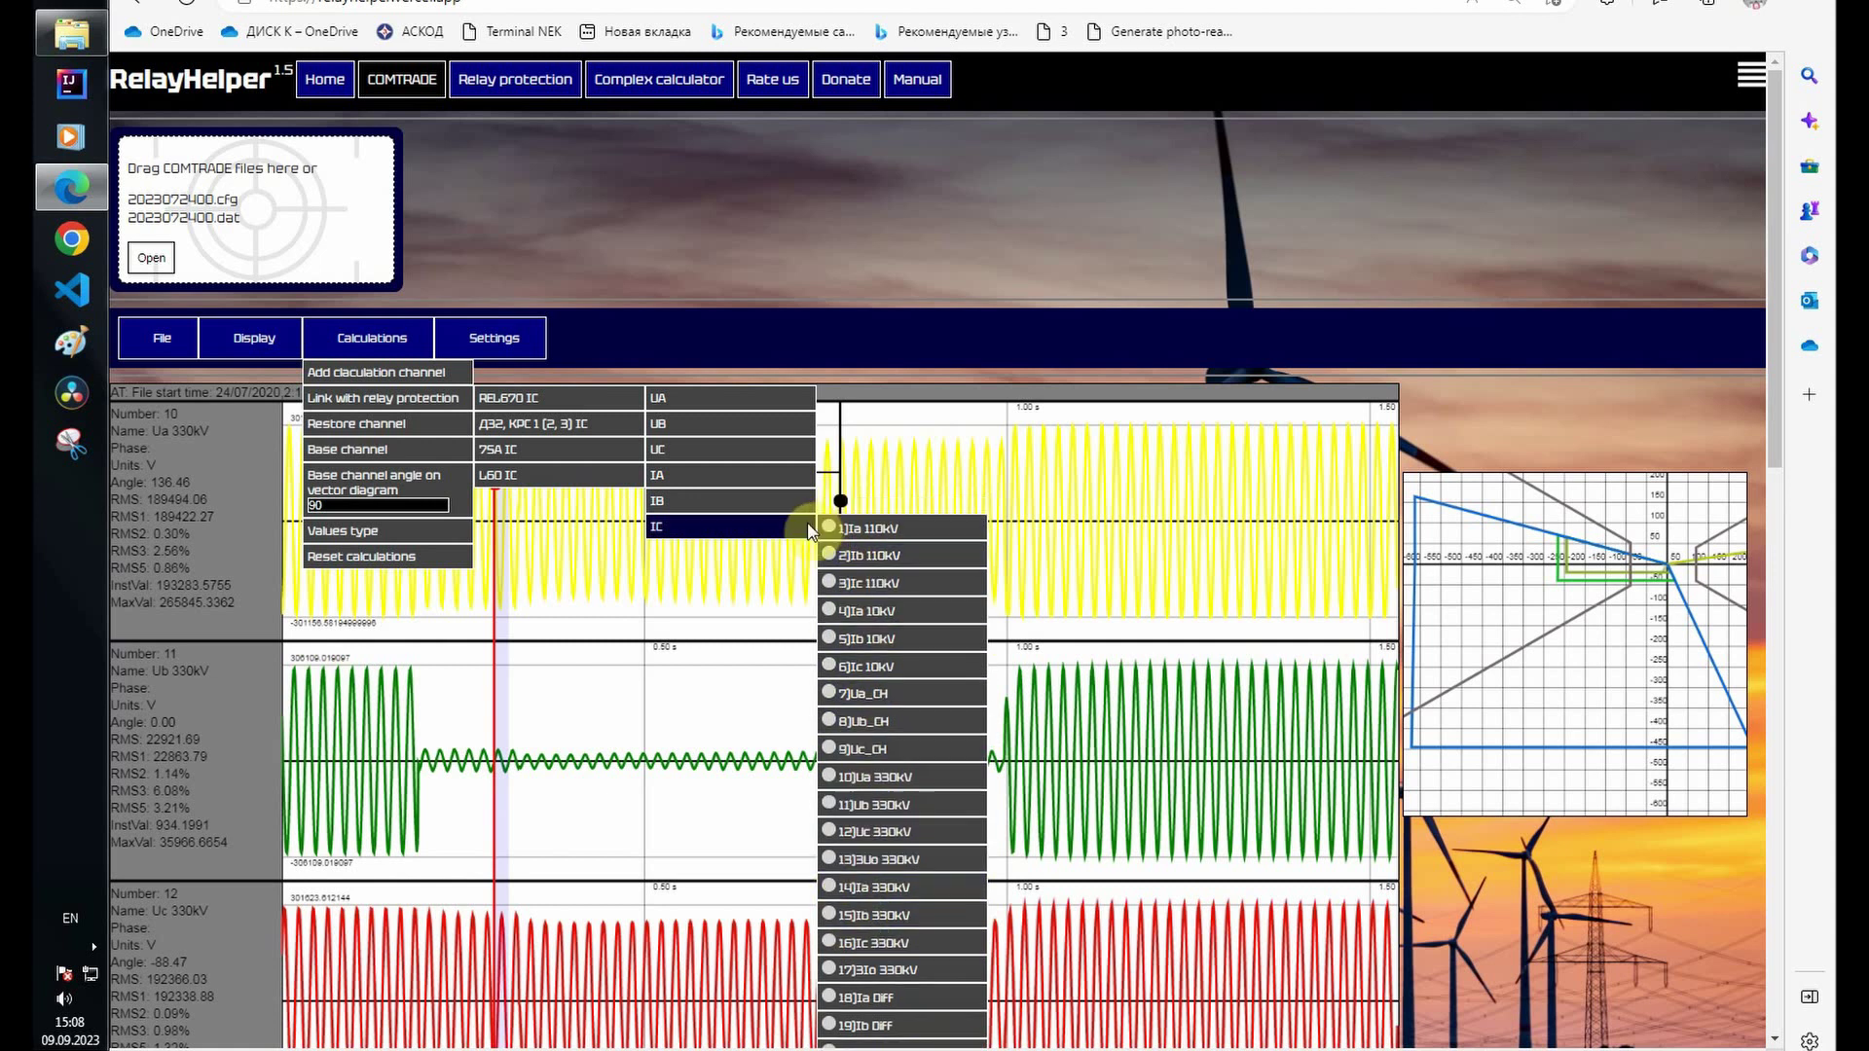
left_click(832, 939)
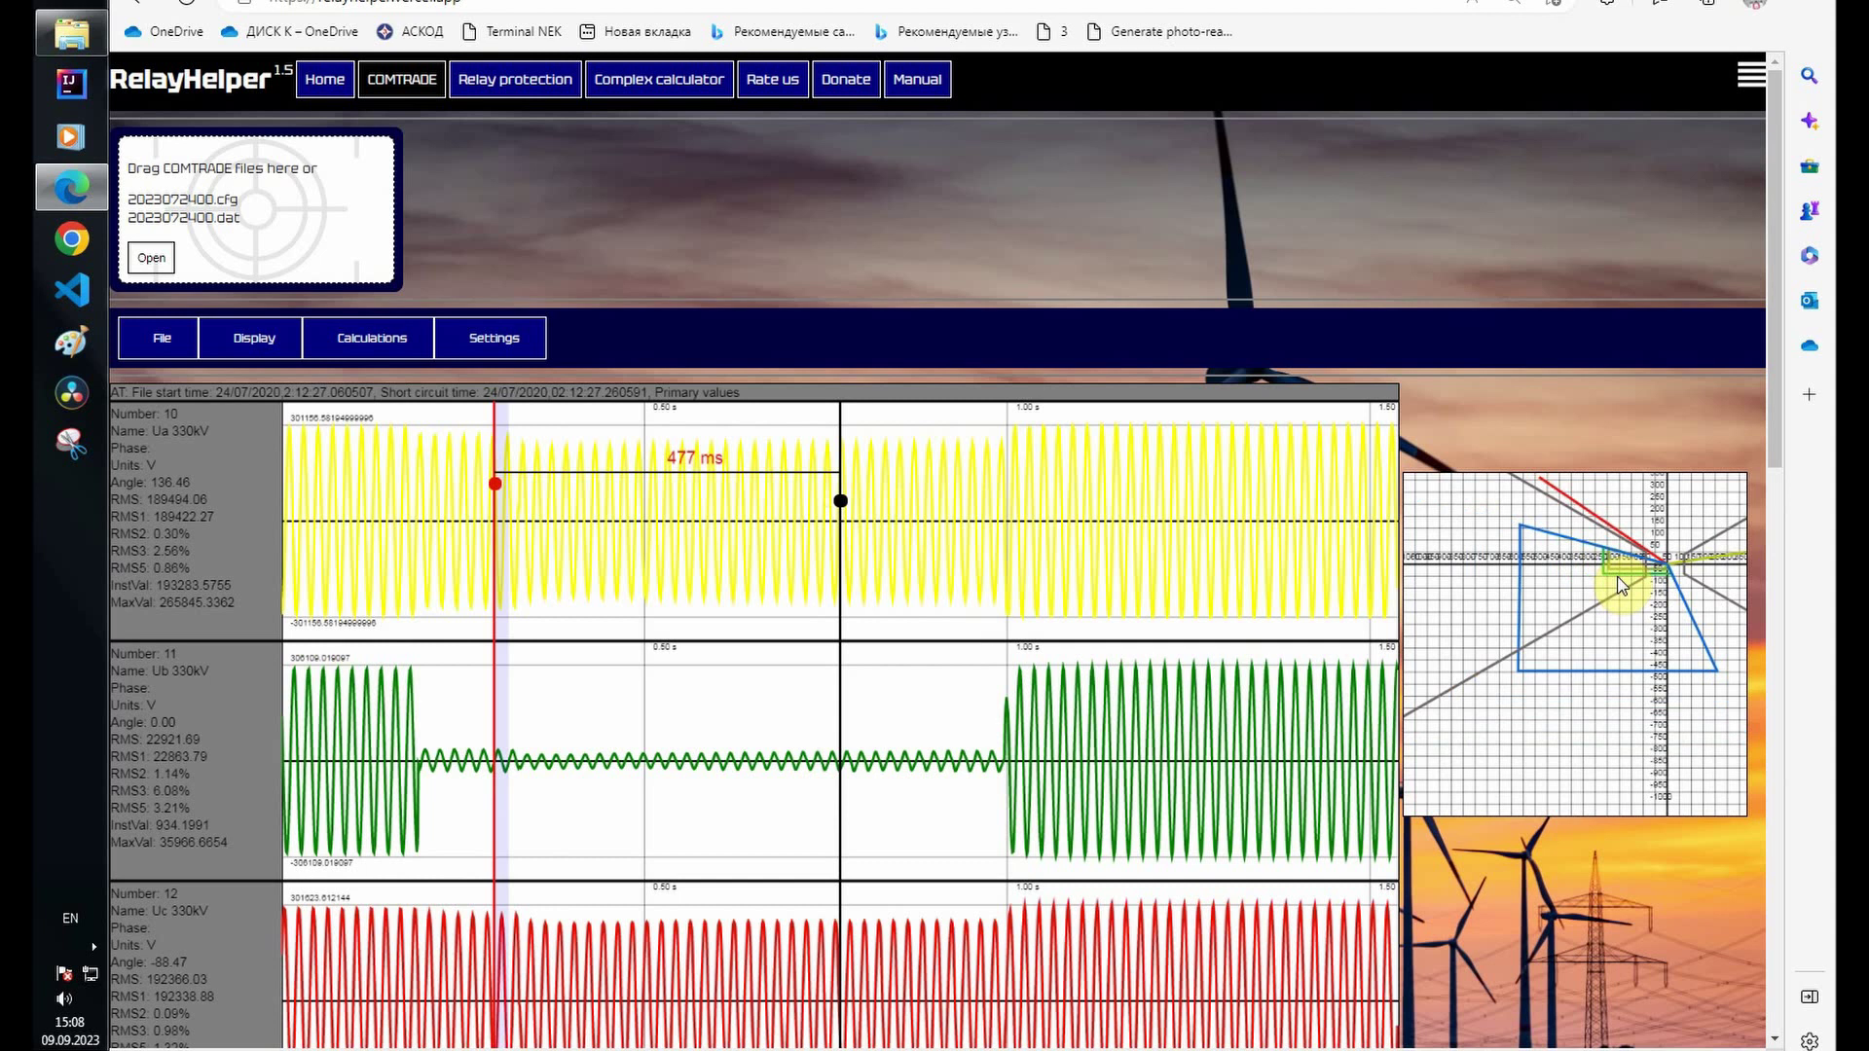
Step: Move the time cursor into pre-fault data, 735 ms before the second marker, and zoom the impedance diagram out
scroll(1621, 586, "down", 2)
scroll(1624, 578, "up", 1)
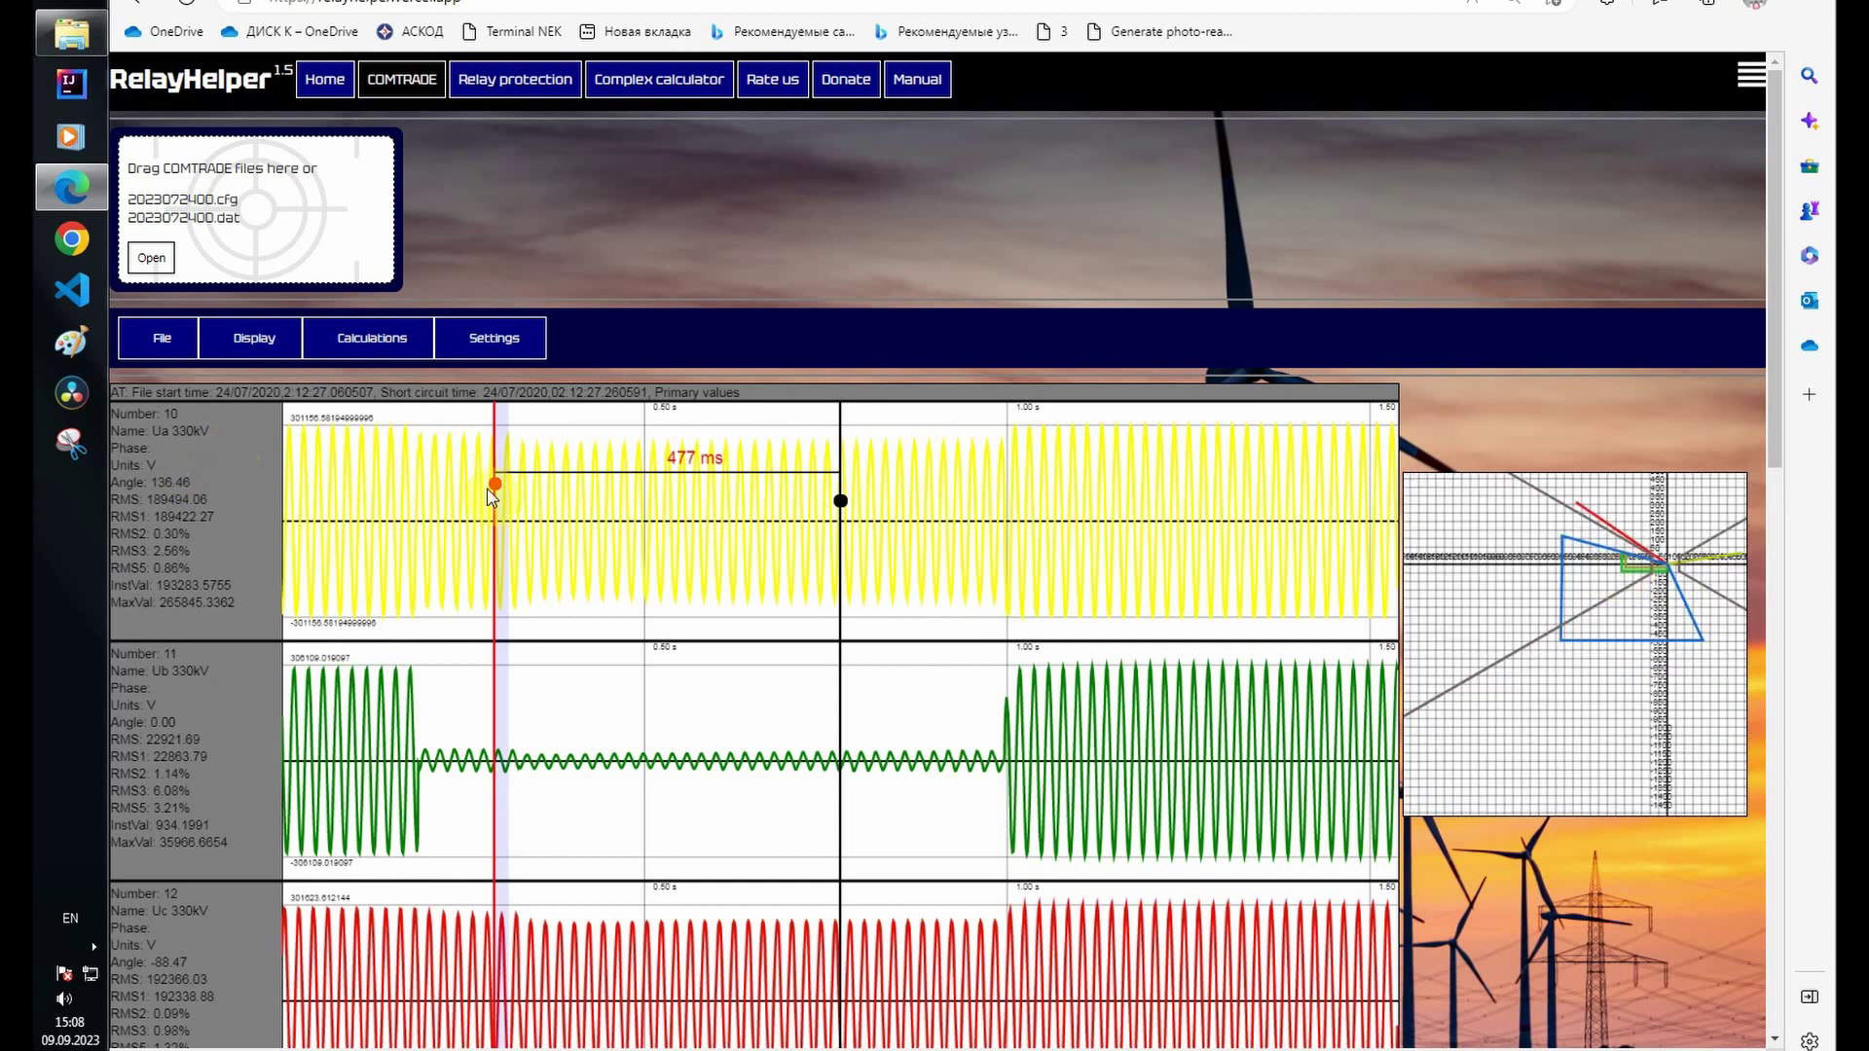
left_click_drag(471, 490, 371, 492)
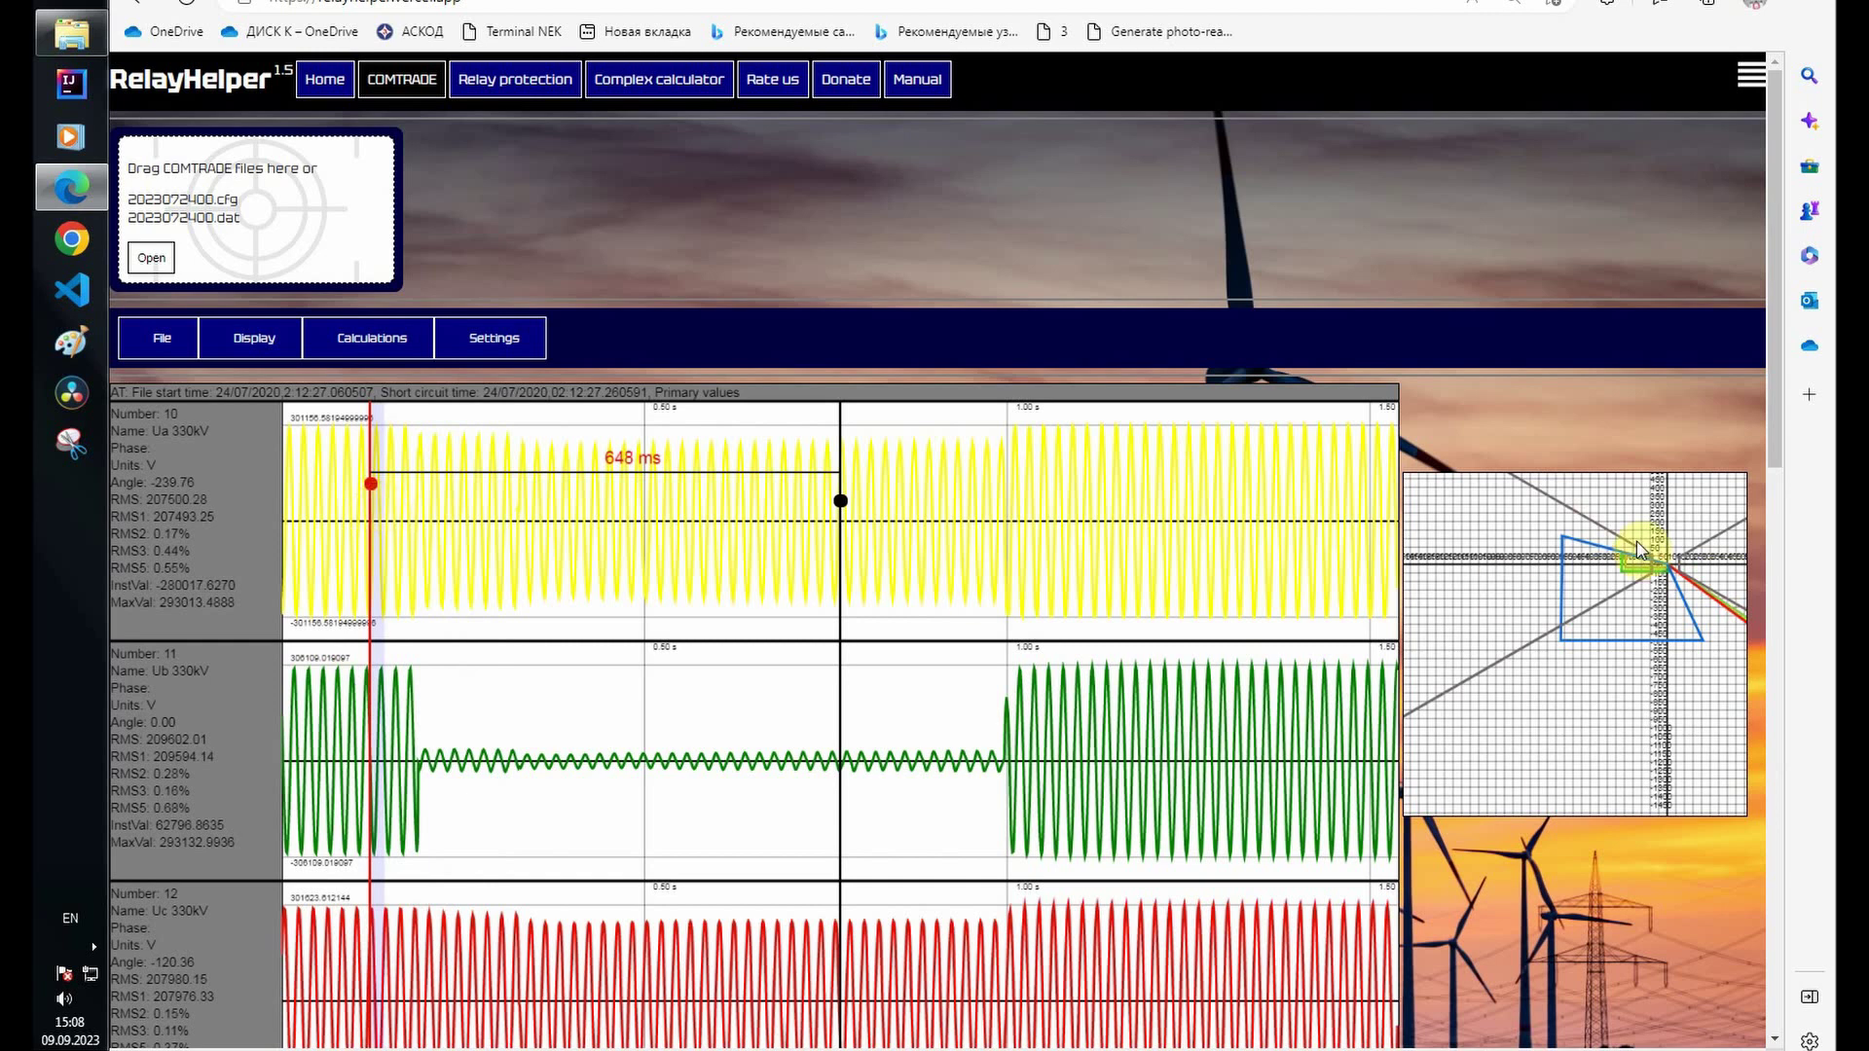
scroll(1655, 551, "up", 2)
scroll(1444, 635, "down", 5)
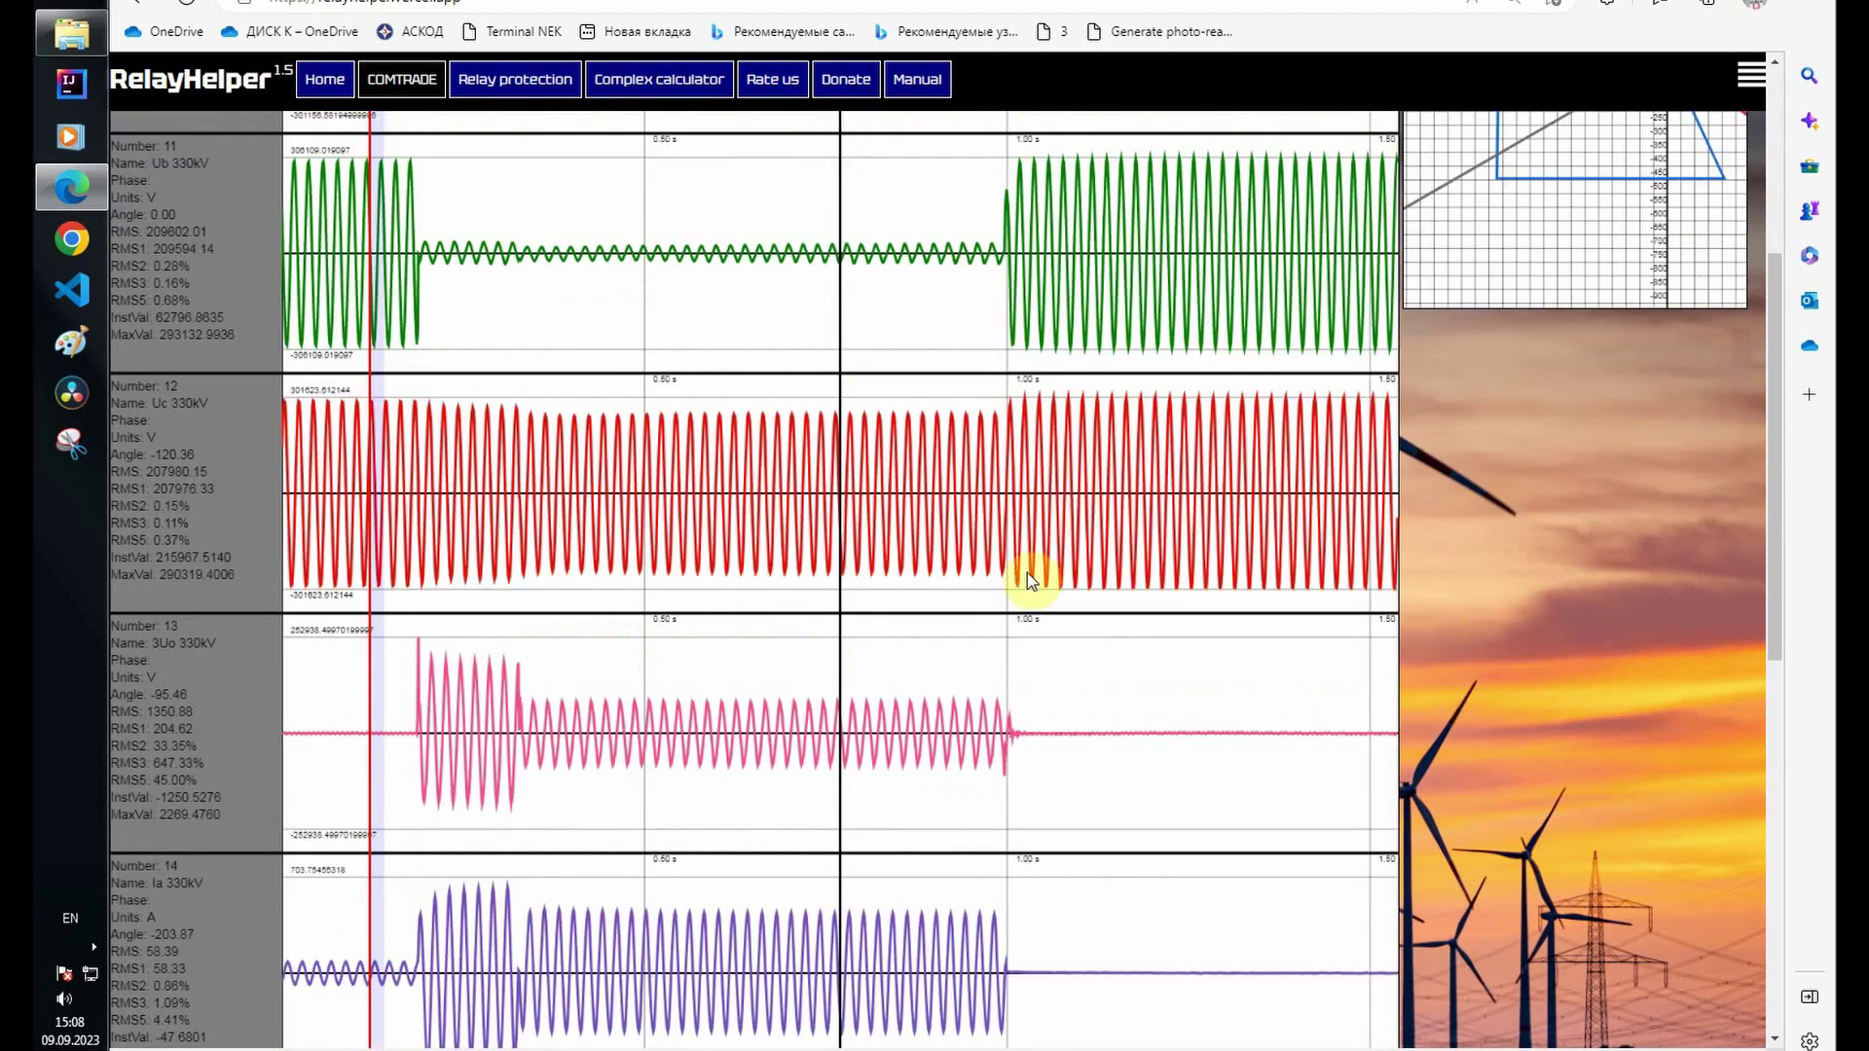
scroll(177, 384, "up", 5)
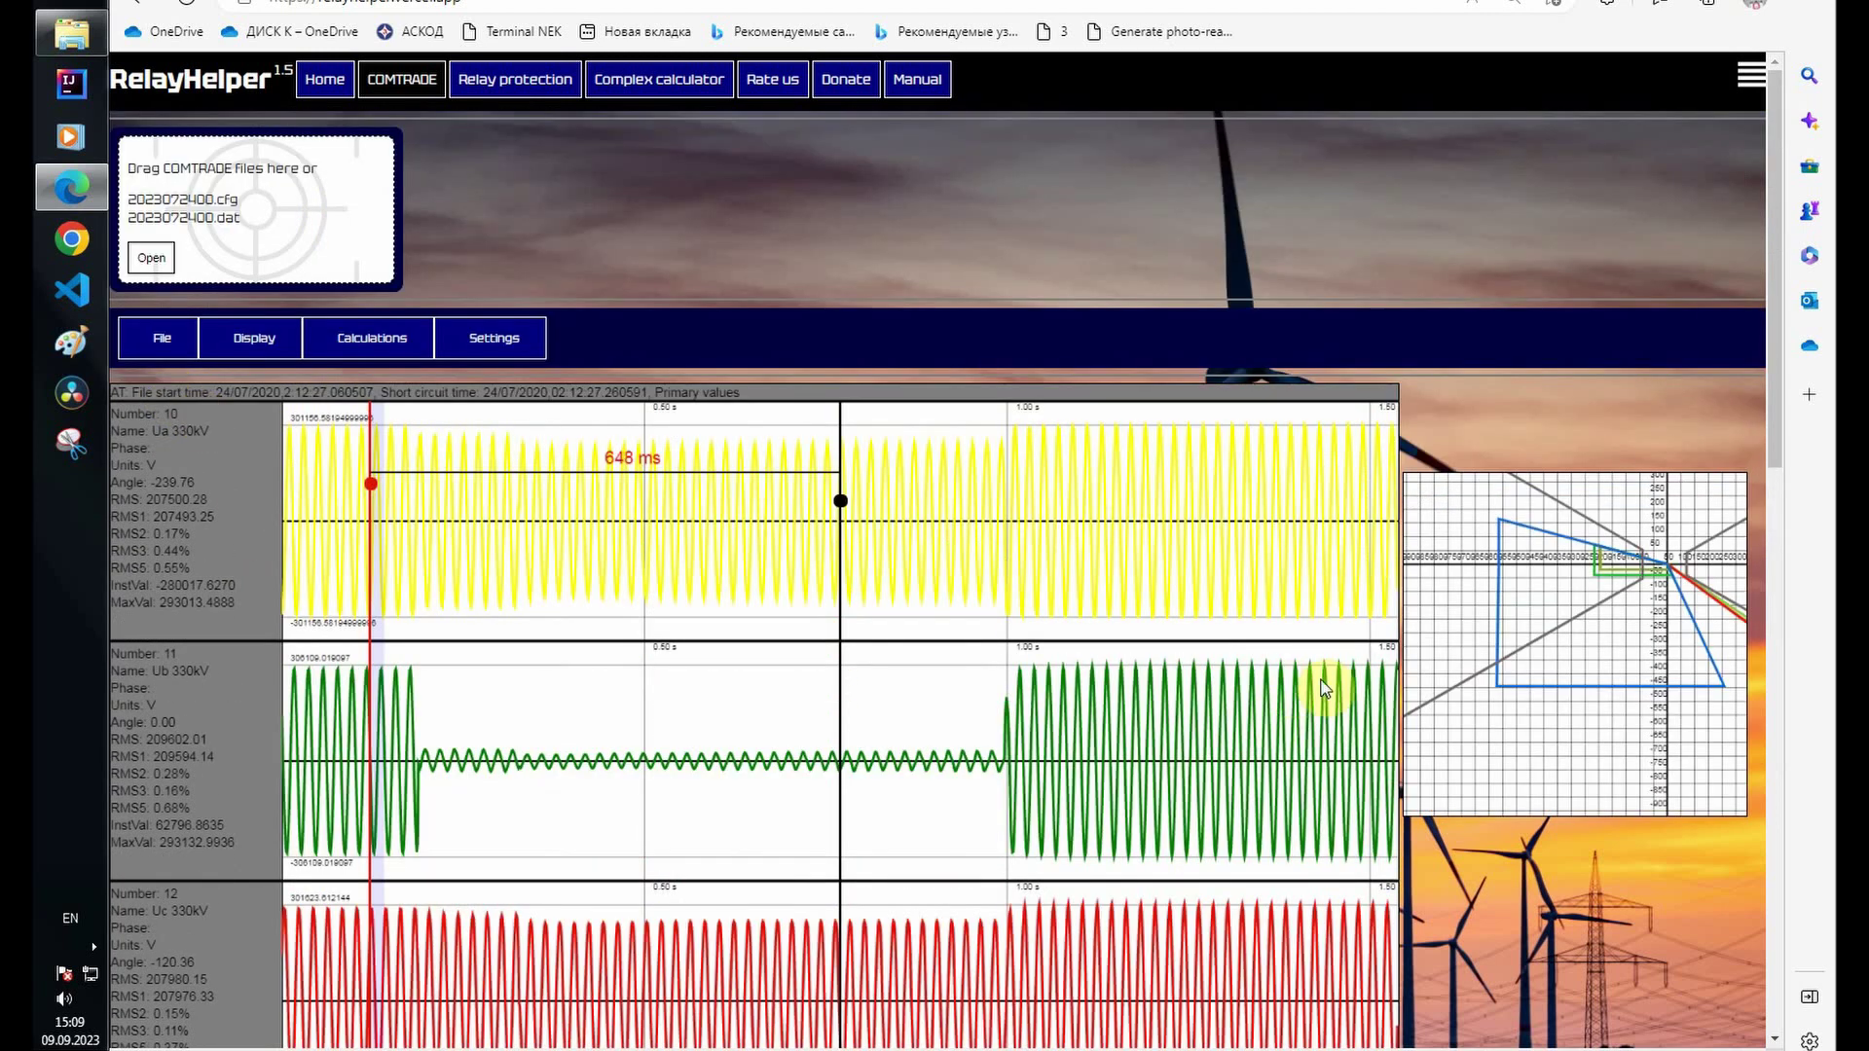
scroll(1489, 635, "down", 2)
scroll(1480, 658, "down", 2)
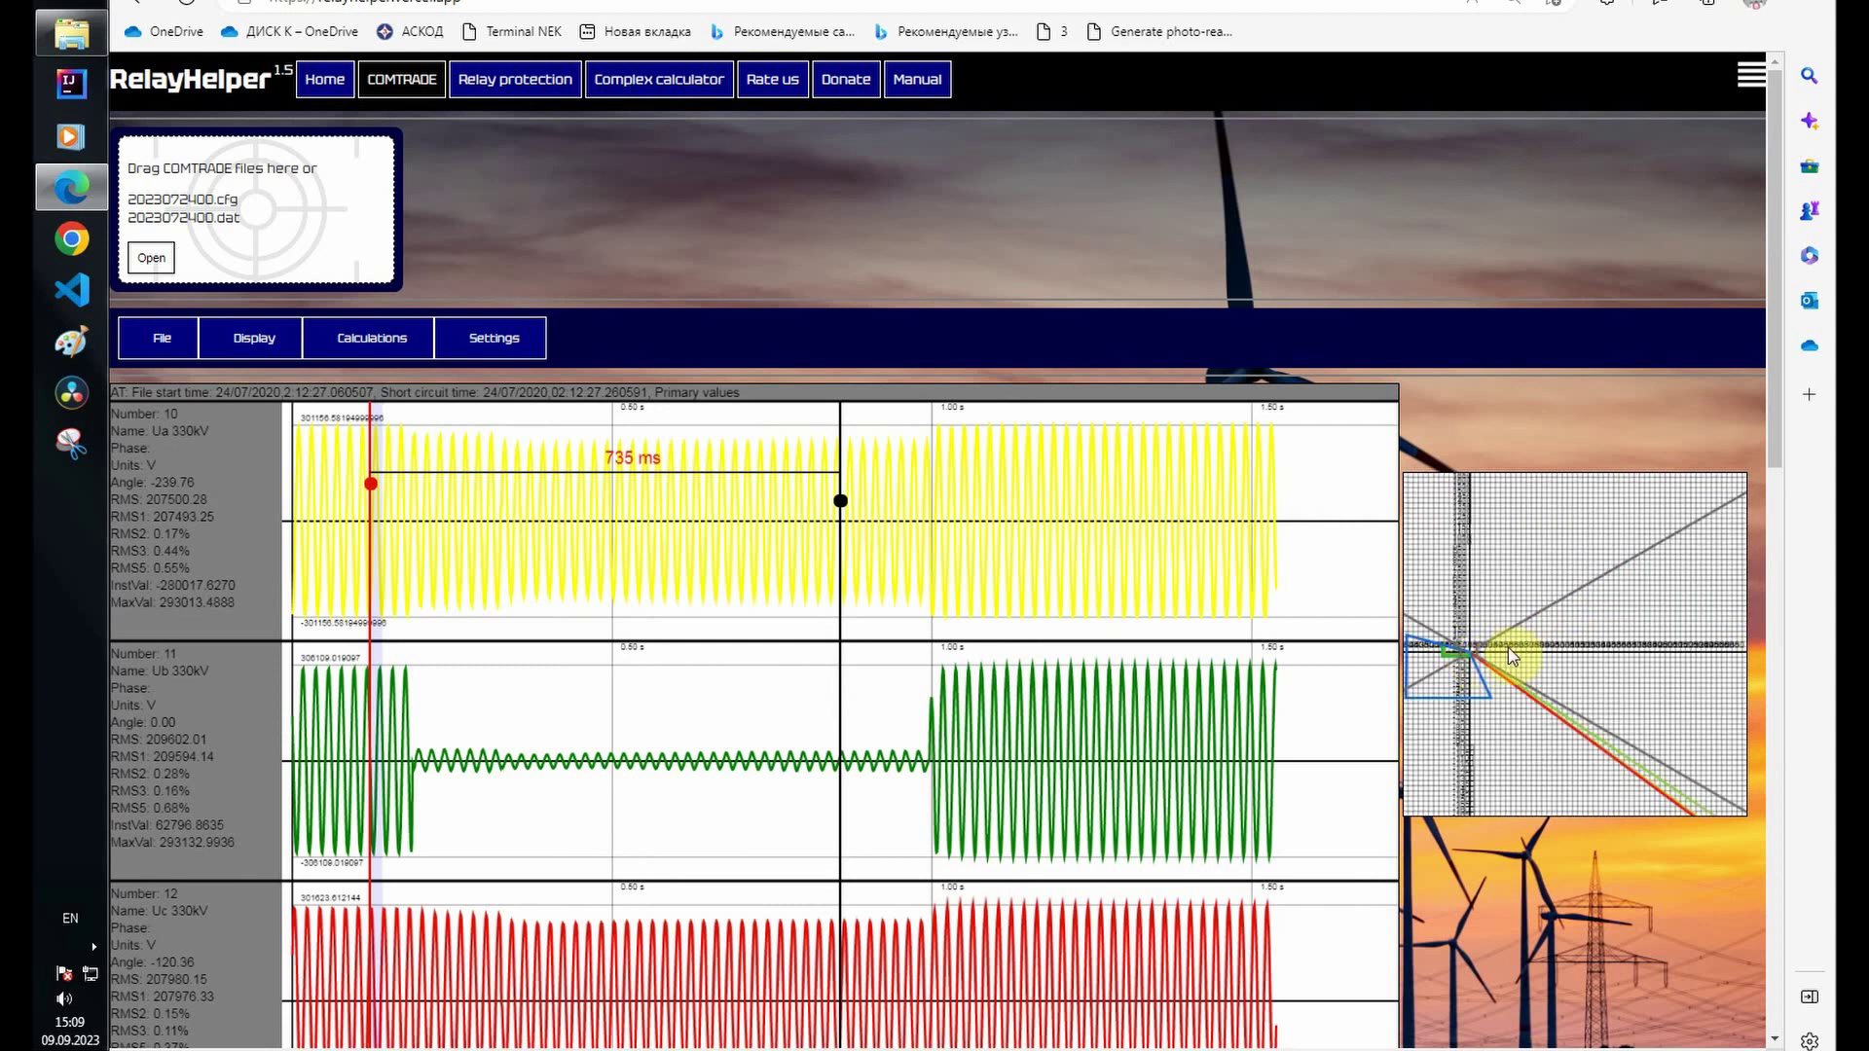
scroll(1495, 614, "down", 1)
scroll(1487, 703, "down", 1)
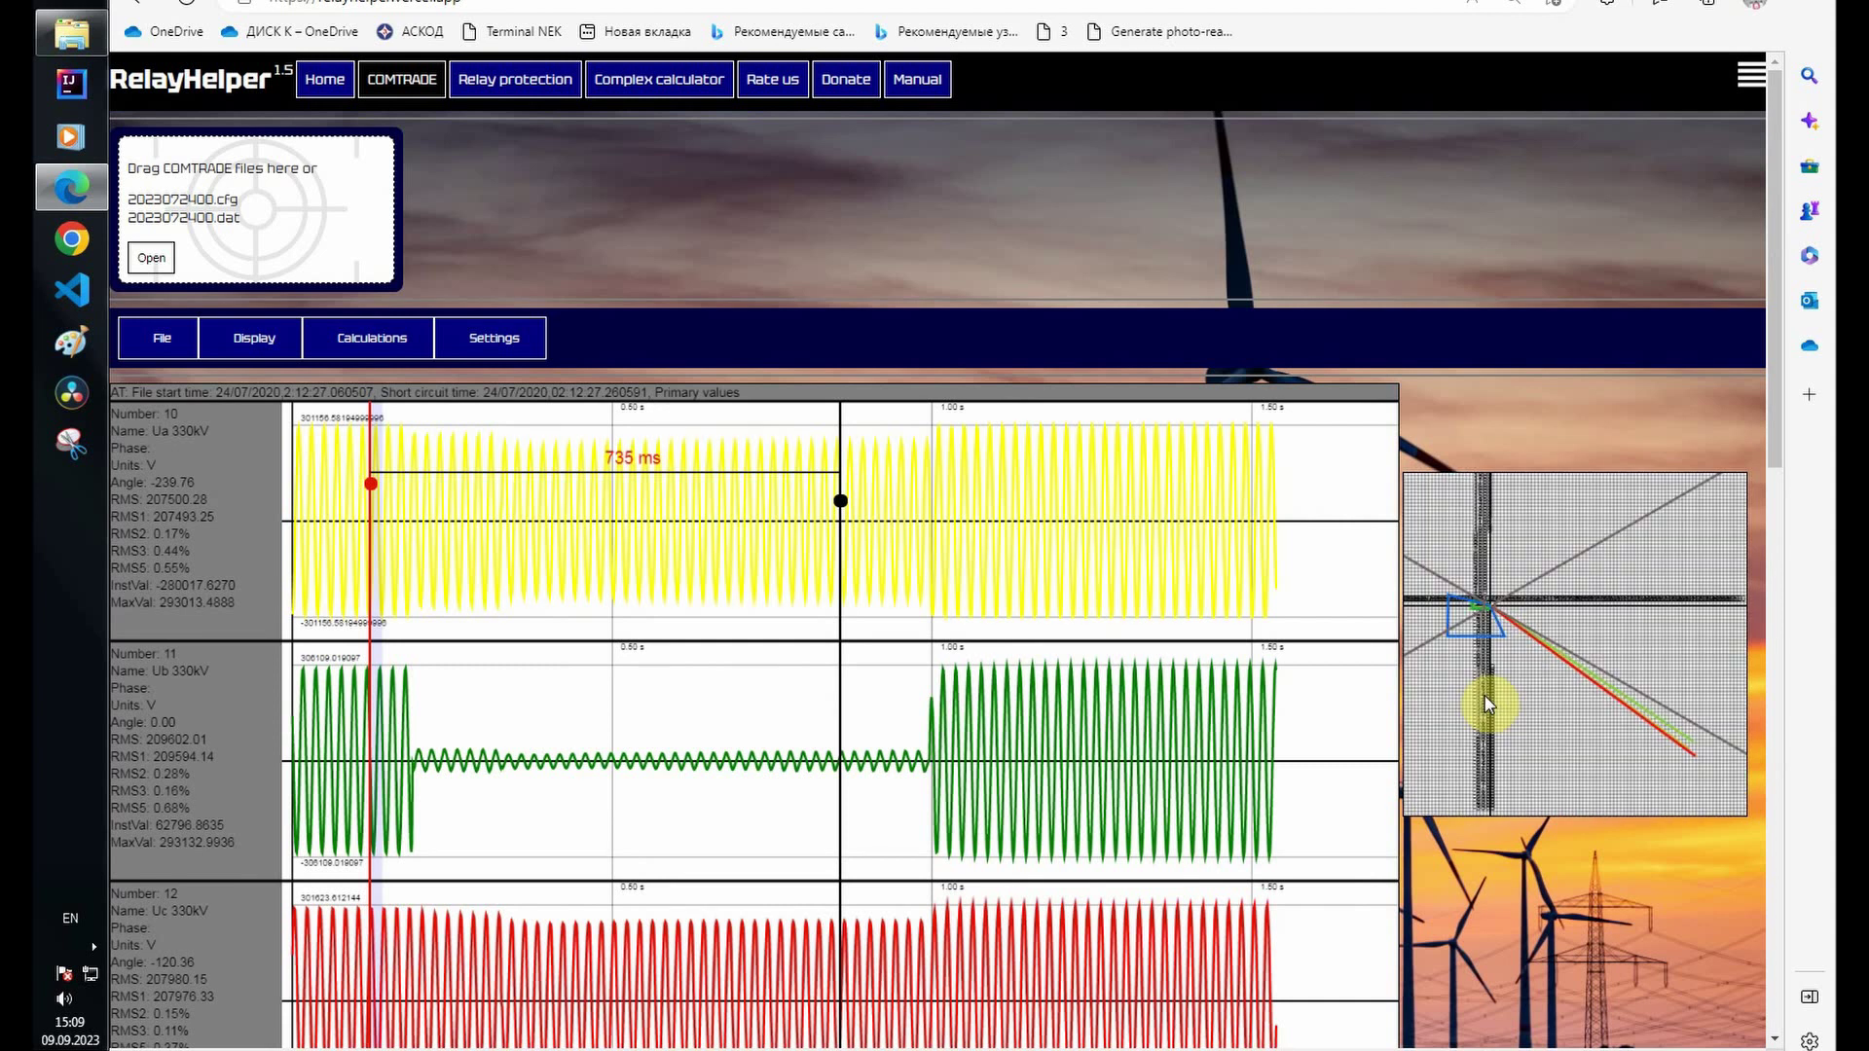
Step: On the Relay protection page, set the zone chart grid spacing to 100
left_click(495, 81)
scroll(879, 543, "down", 5)
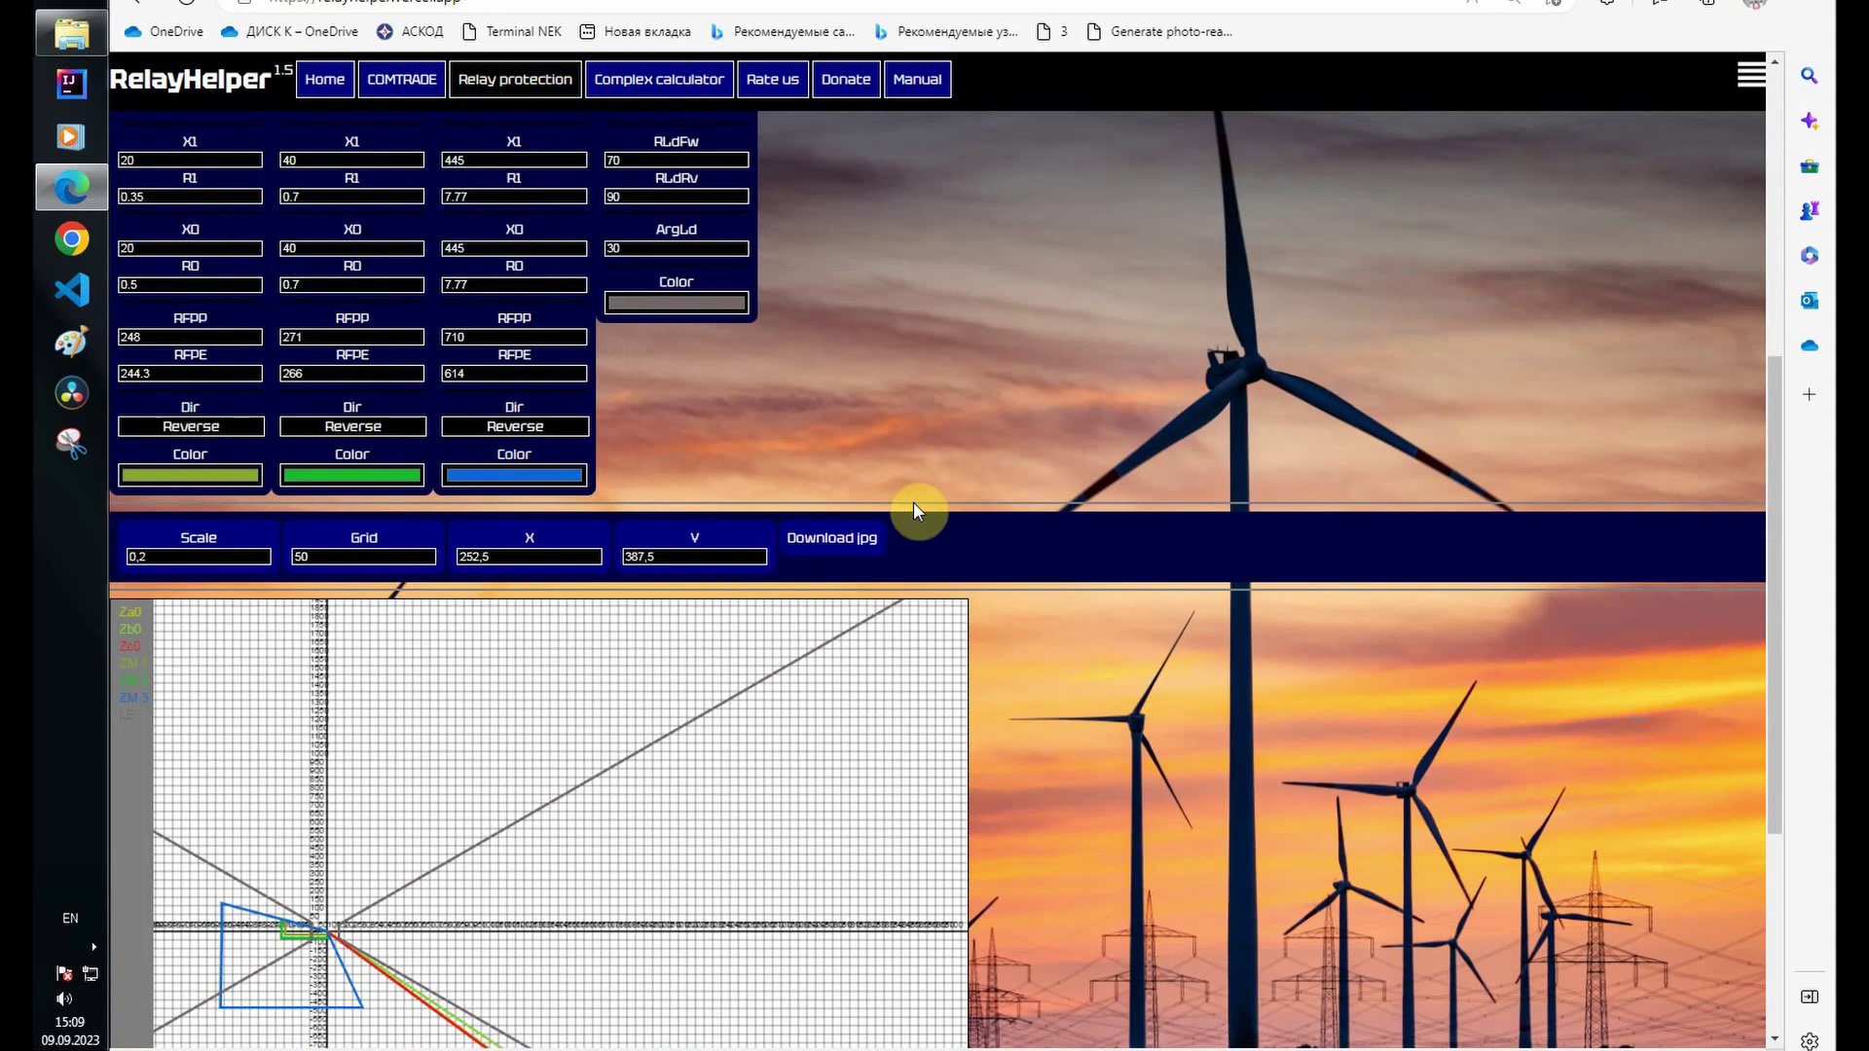
double_click(396, 556)
type("100")
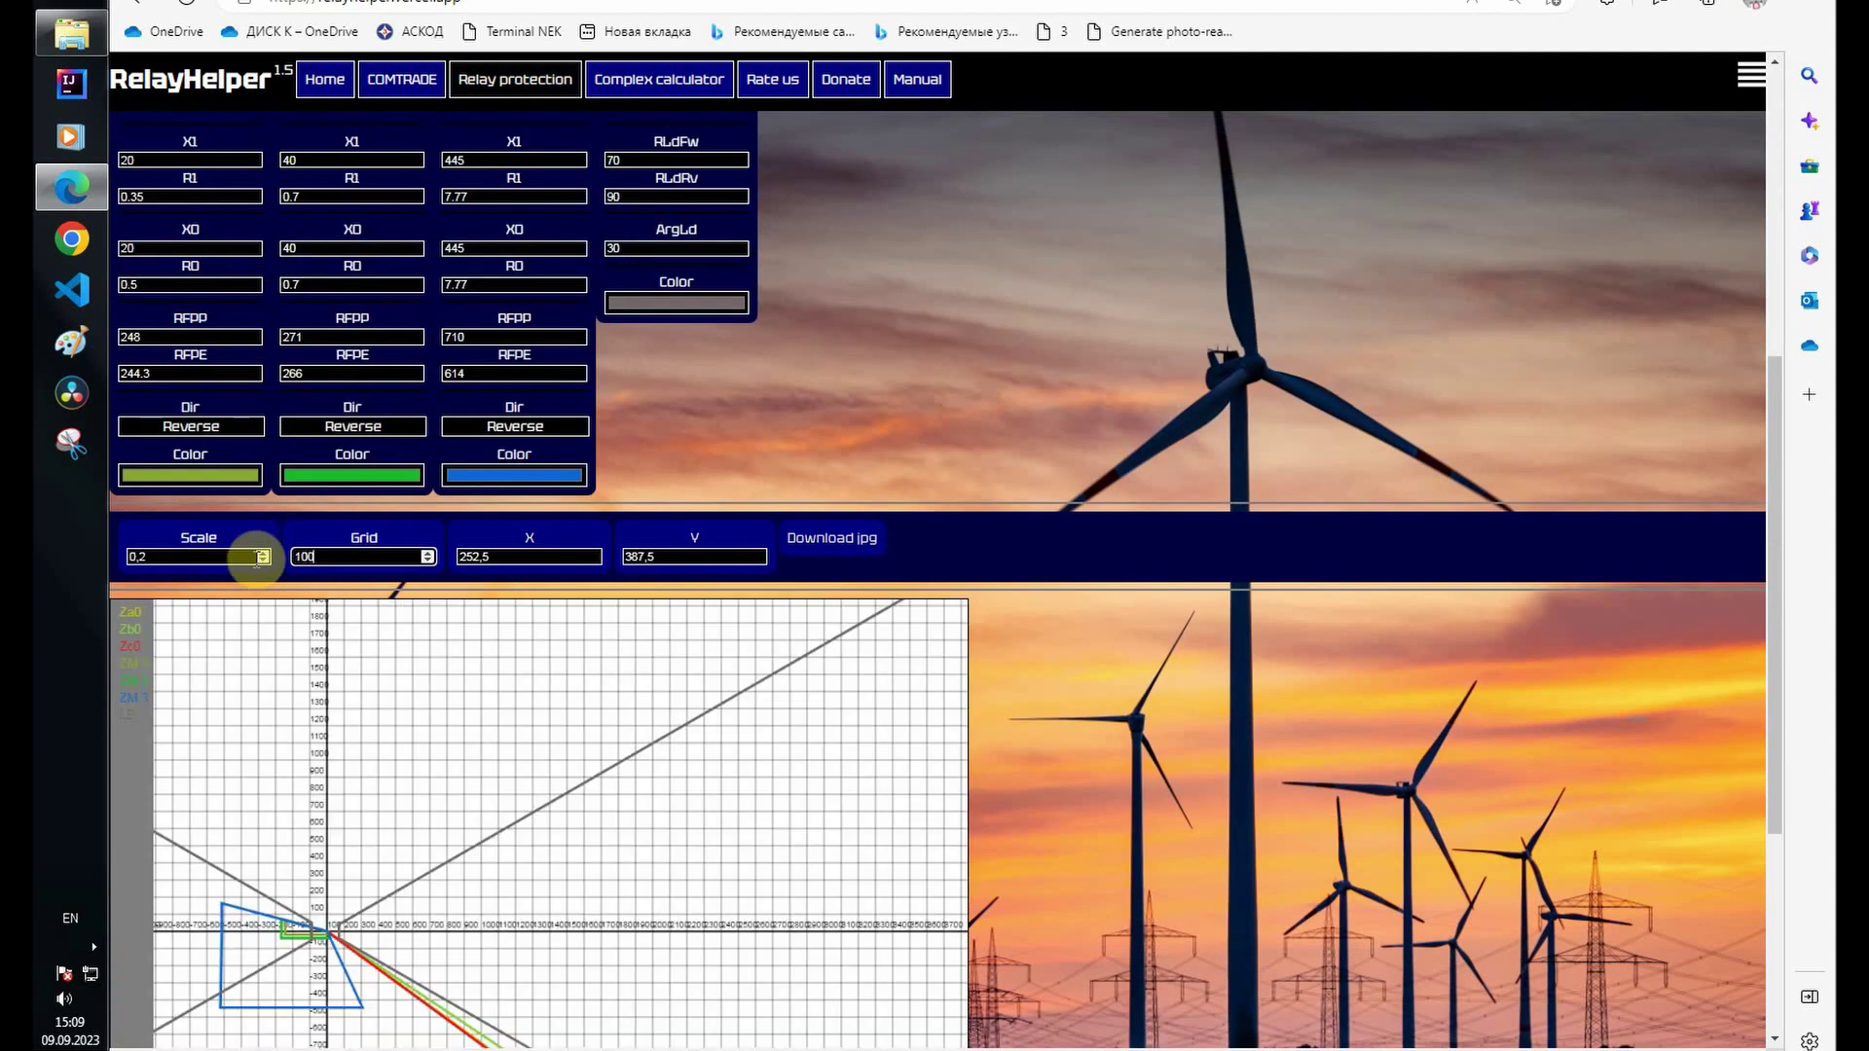
scroll(911, 279, "up", 2)
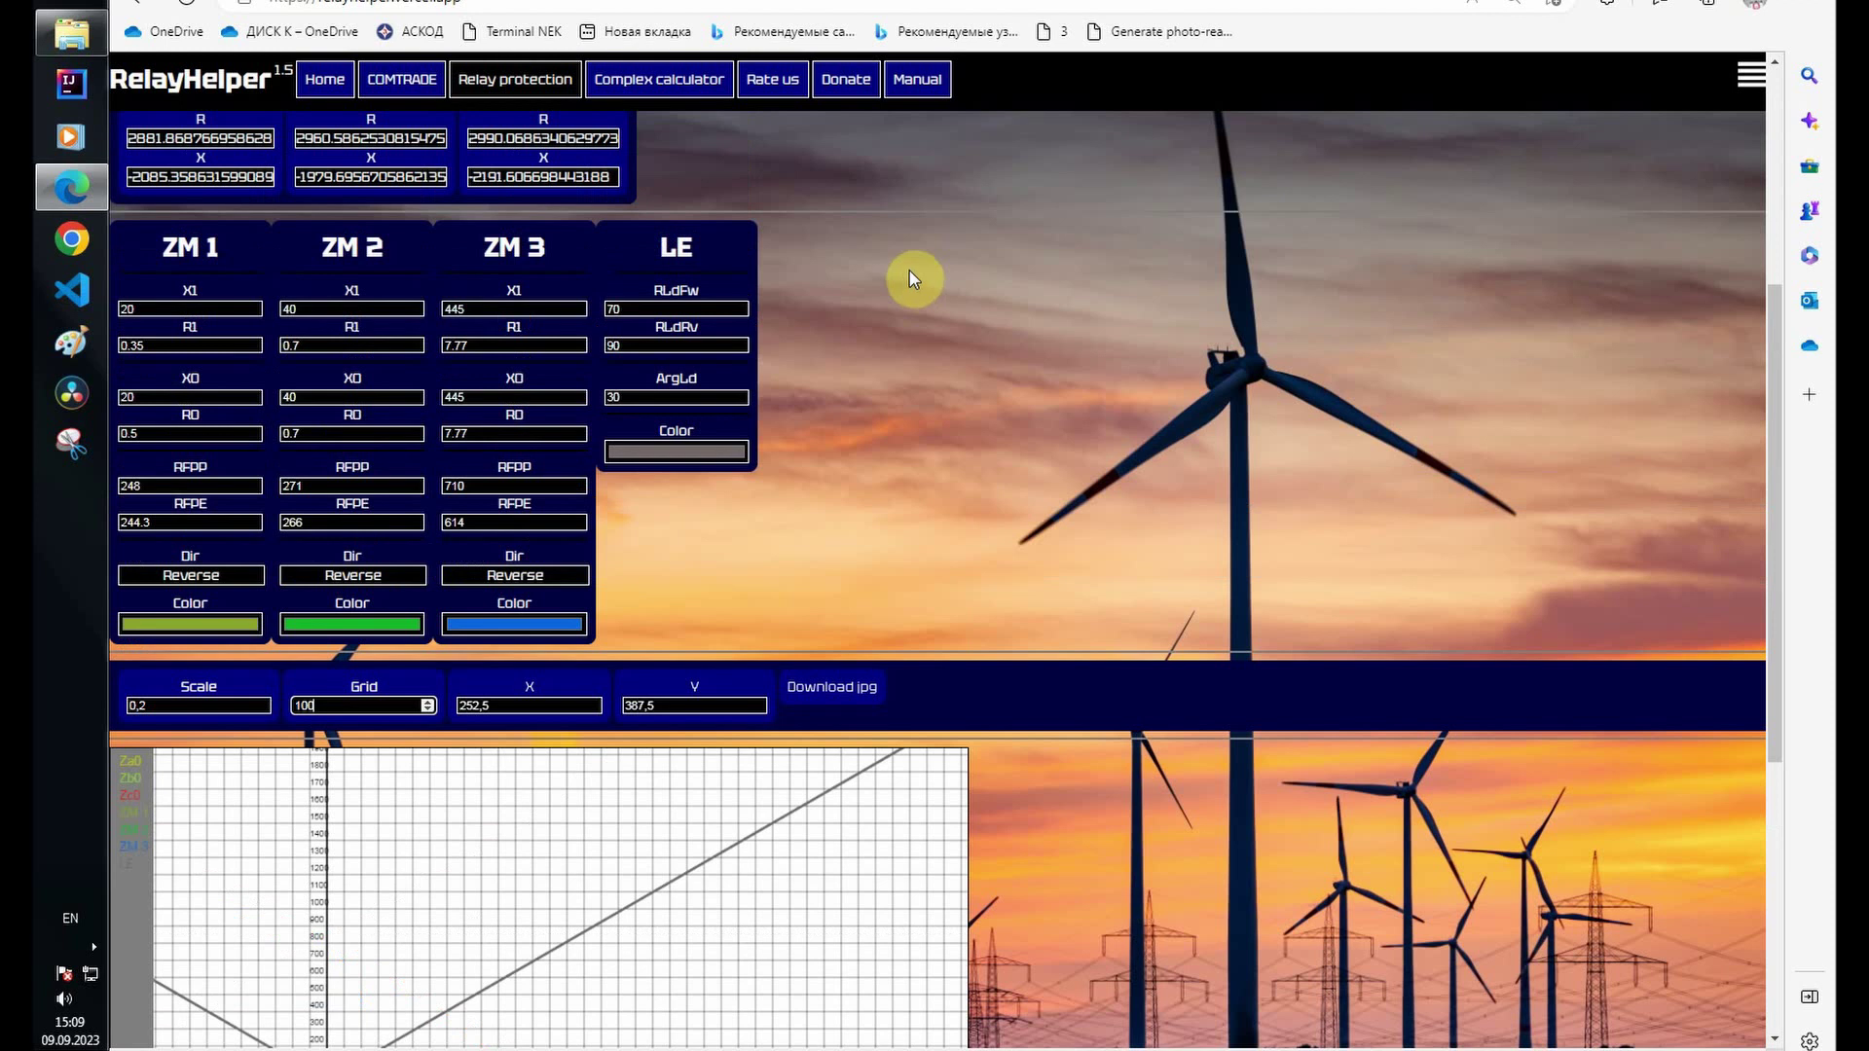
Step: Back in the COMTRADE view, zoom the impedance diagram in around the origin
left_click(402, 78)
scroll(1563, 489, "up", 3)
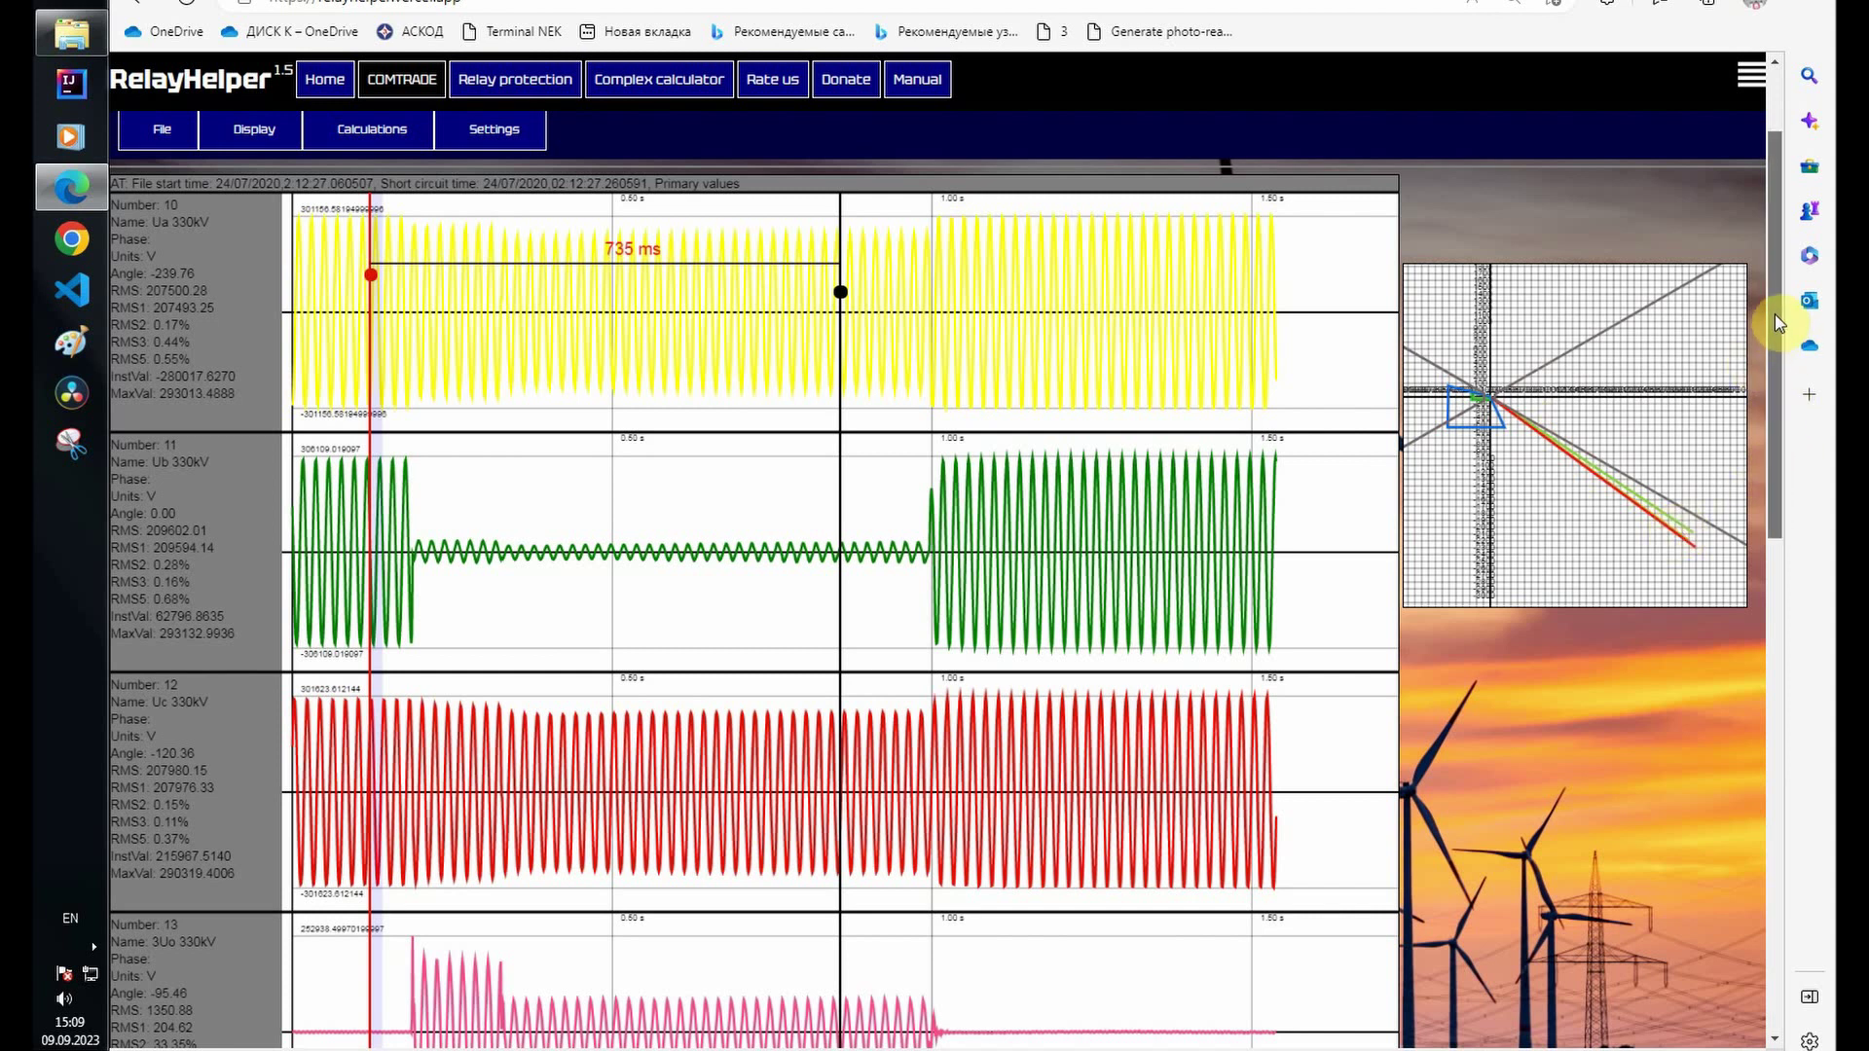
left_click_drag(1778, 331, 1782, 322)
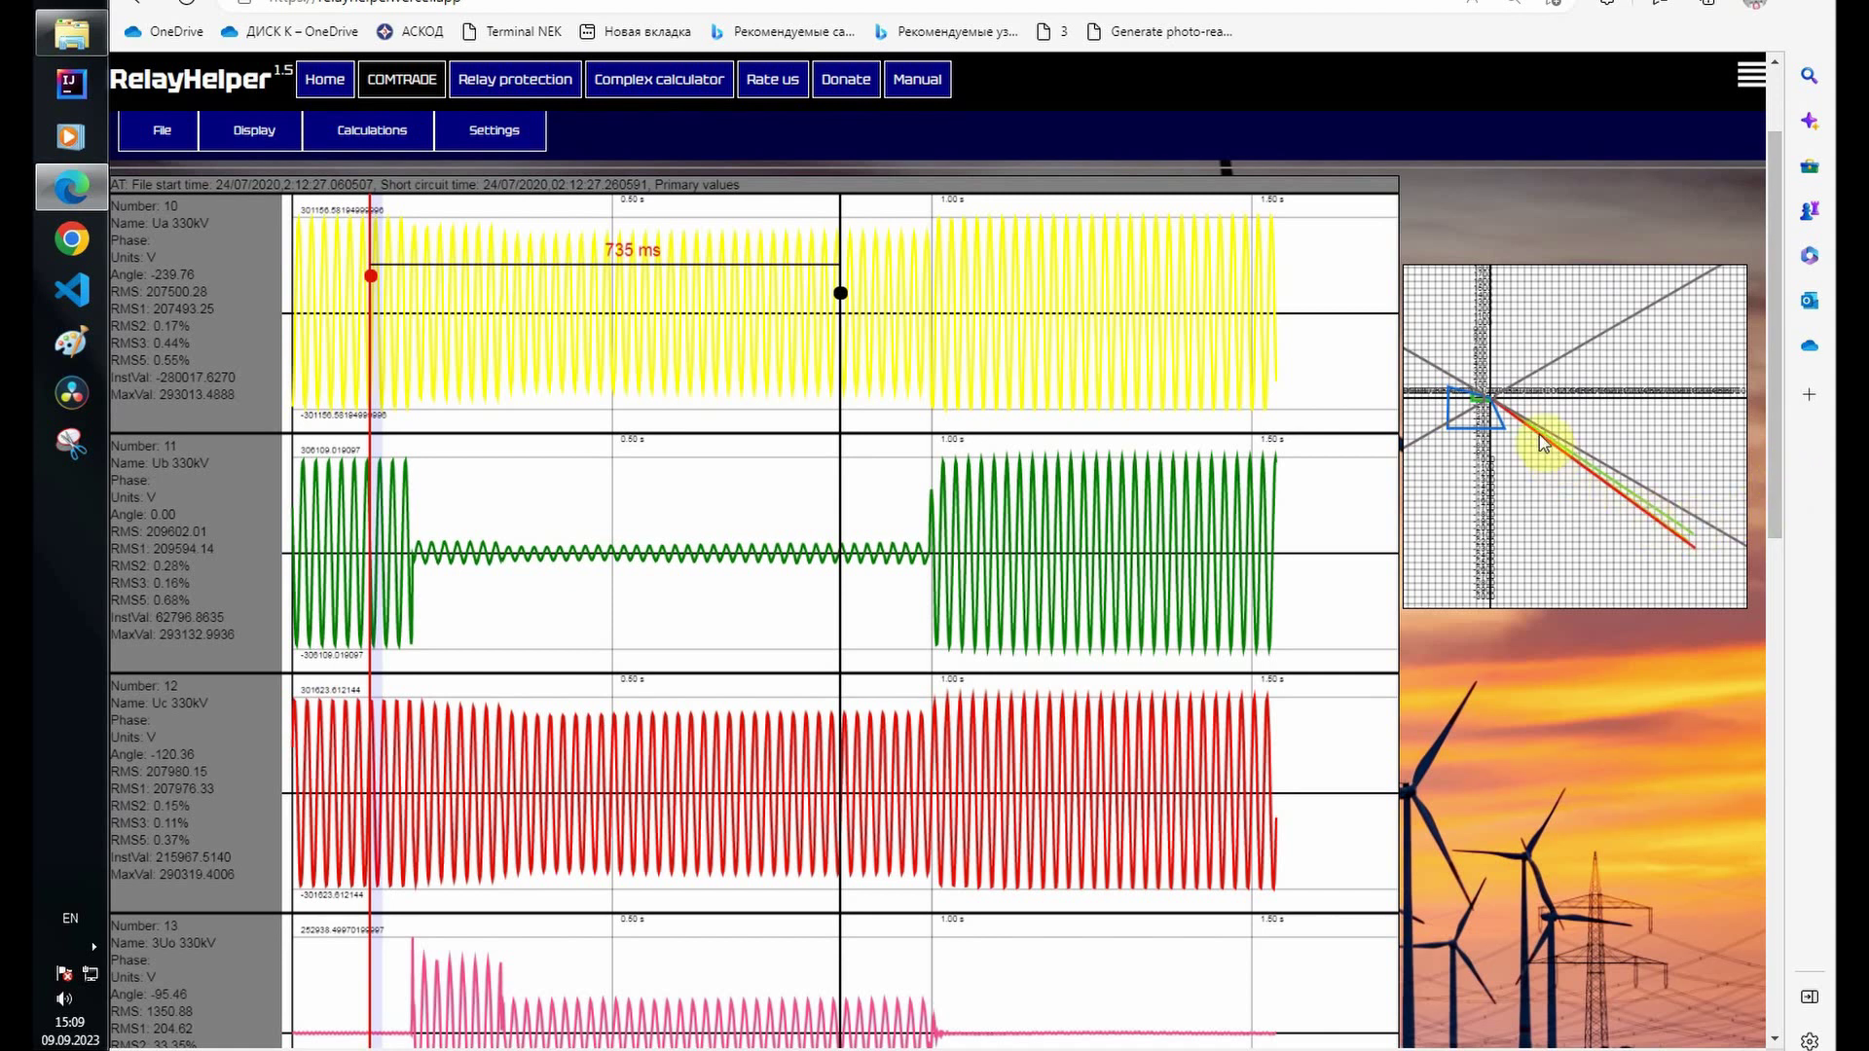
scroll(1482, 410, "up", 5)
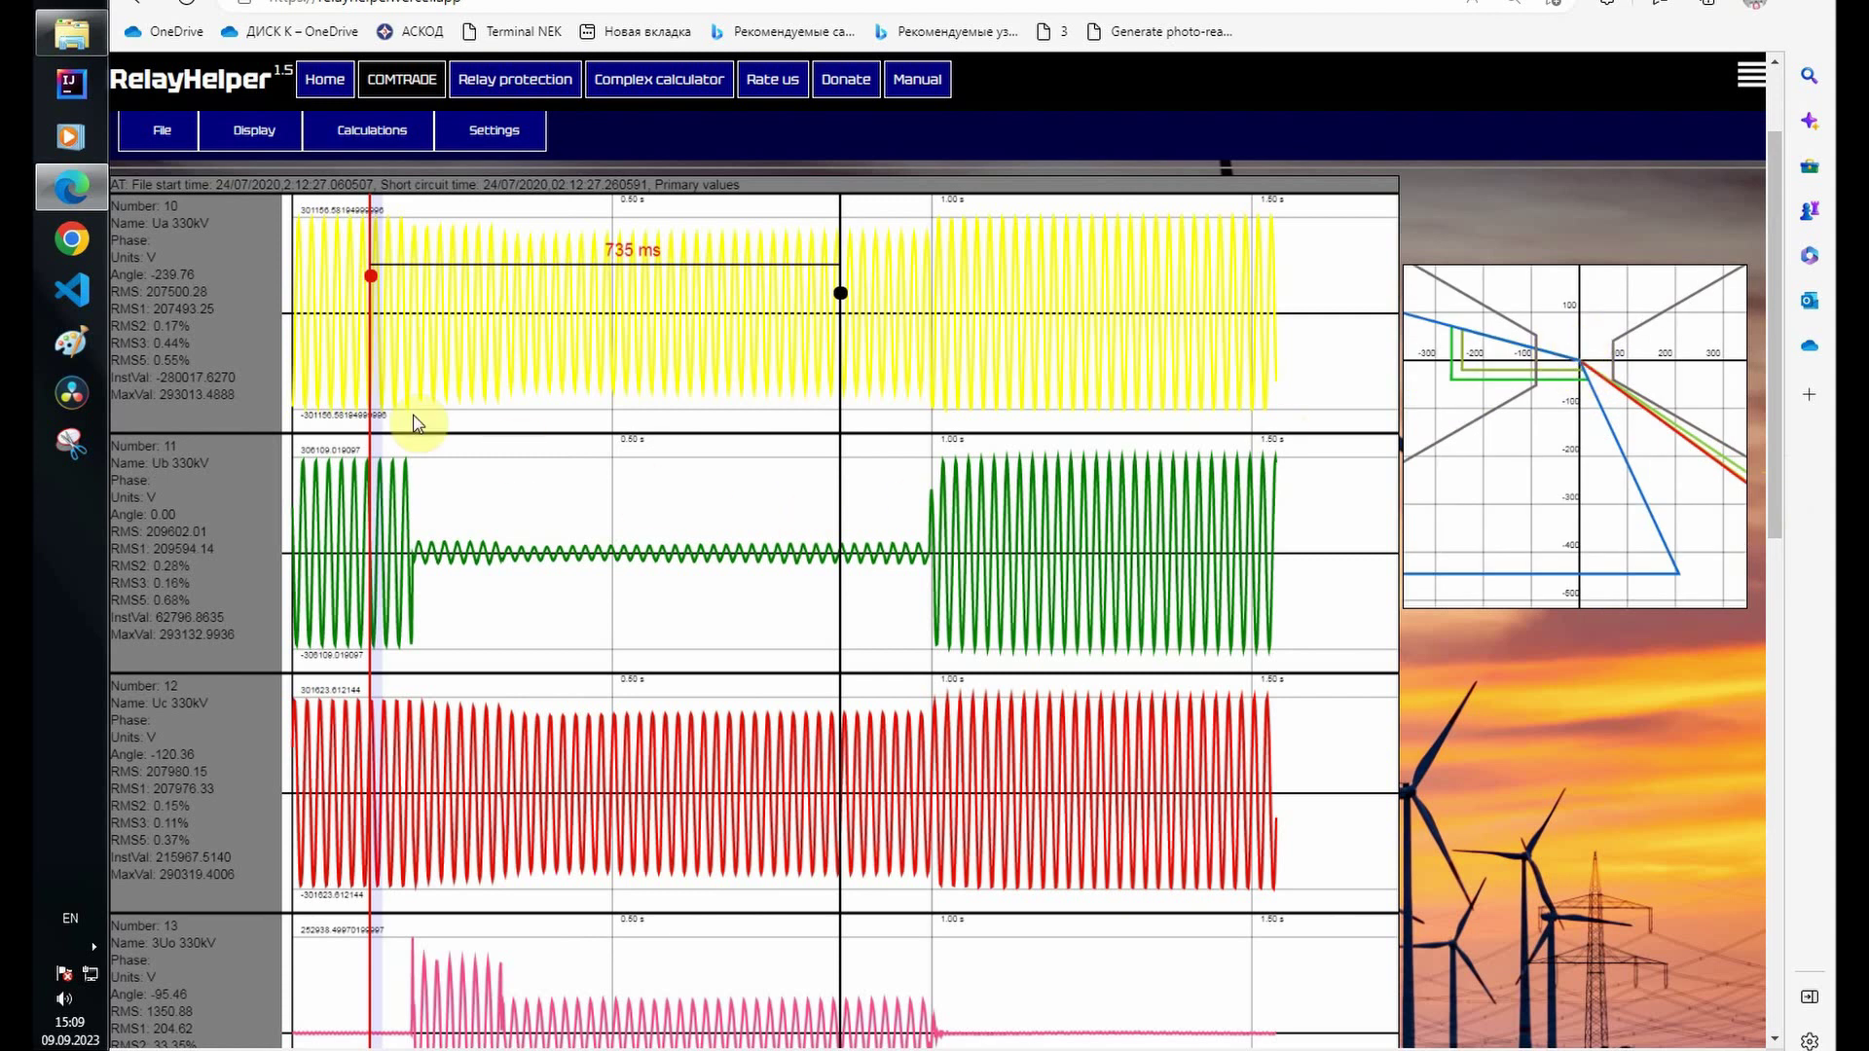
Step: Place the time cursor at the Dist_ZM2_Star rise, 645 ms before the reference marker
left_click_drag(364, 277, 458, 288)
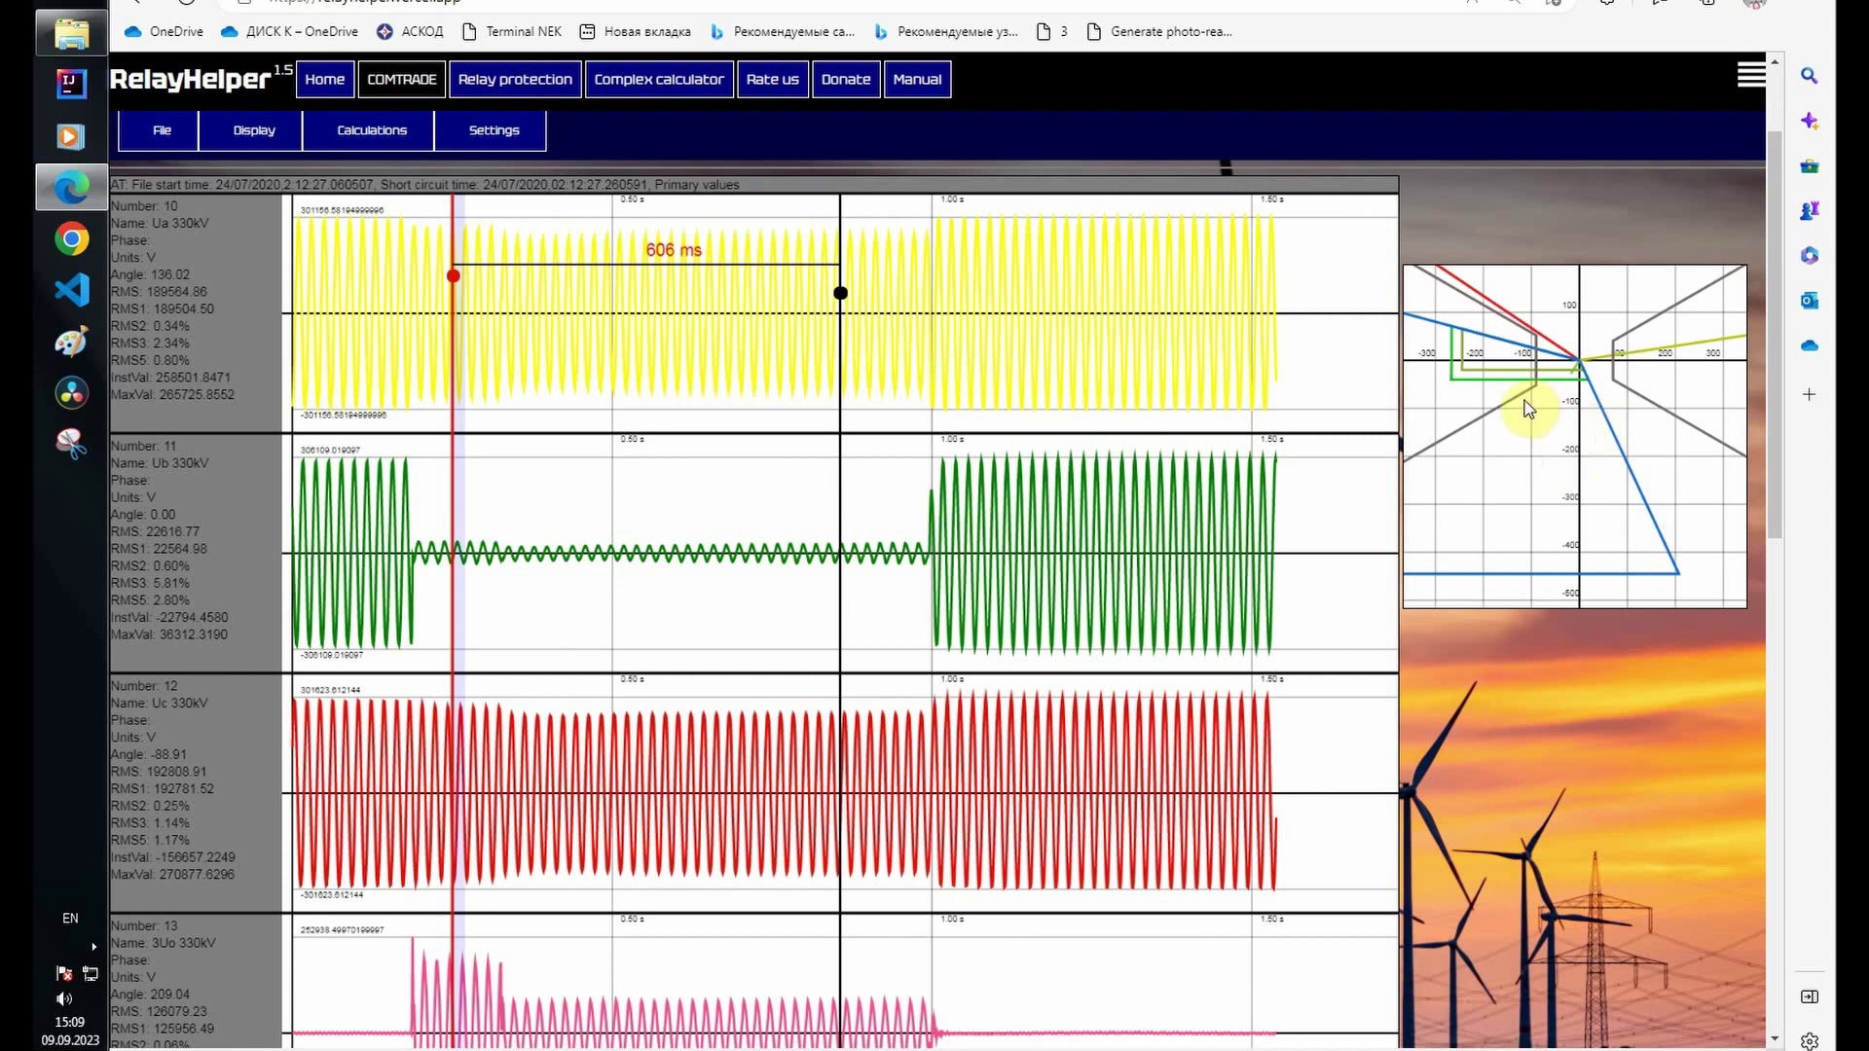
scroll(243, 429, "down", 10)
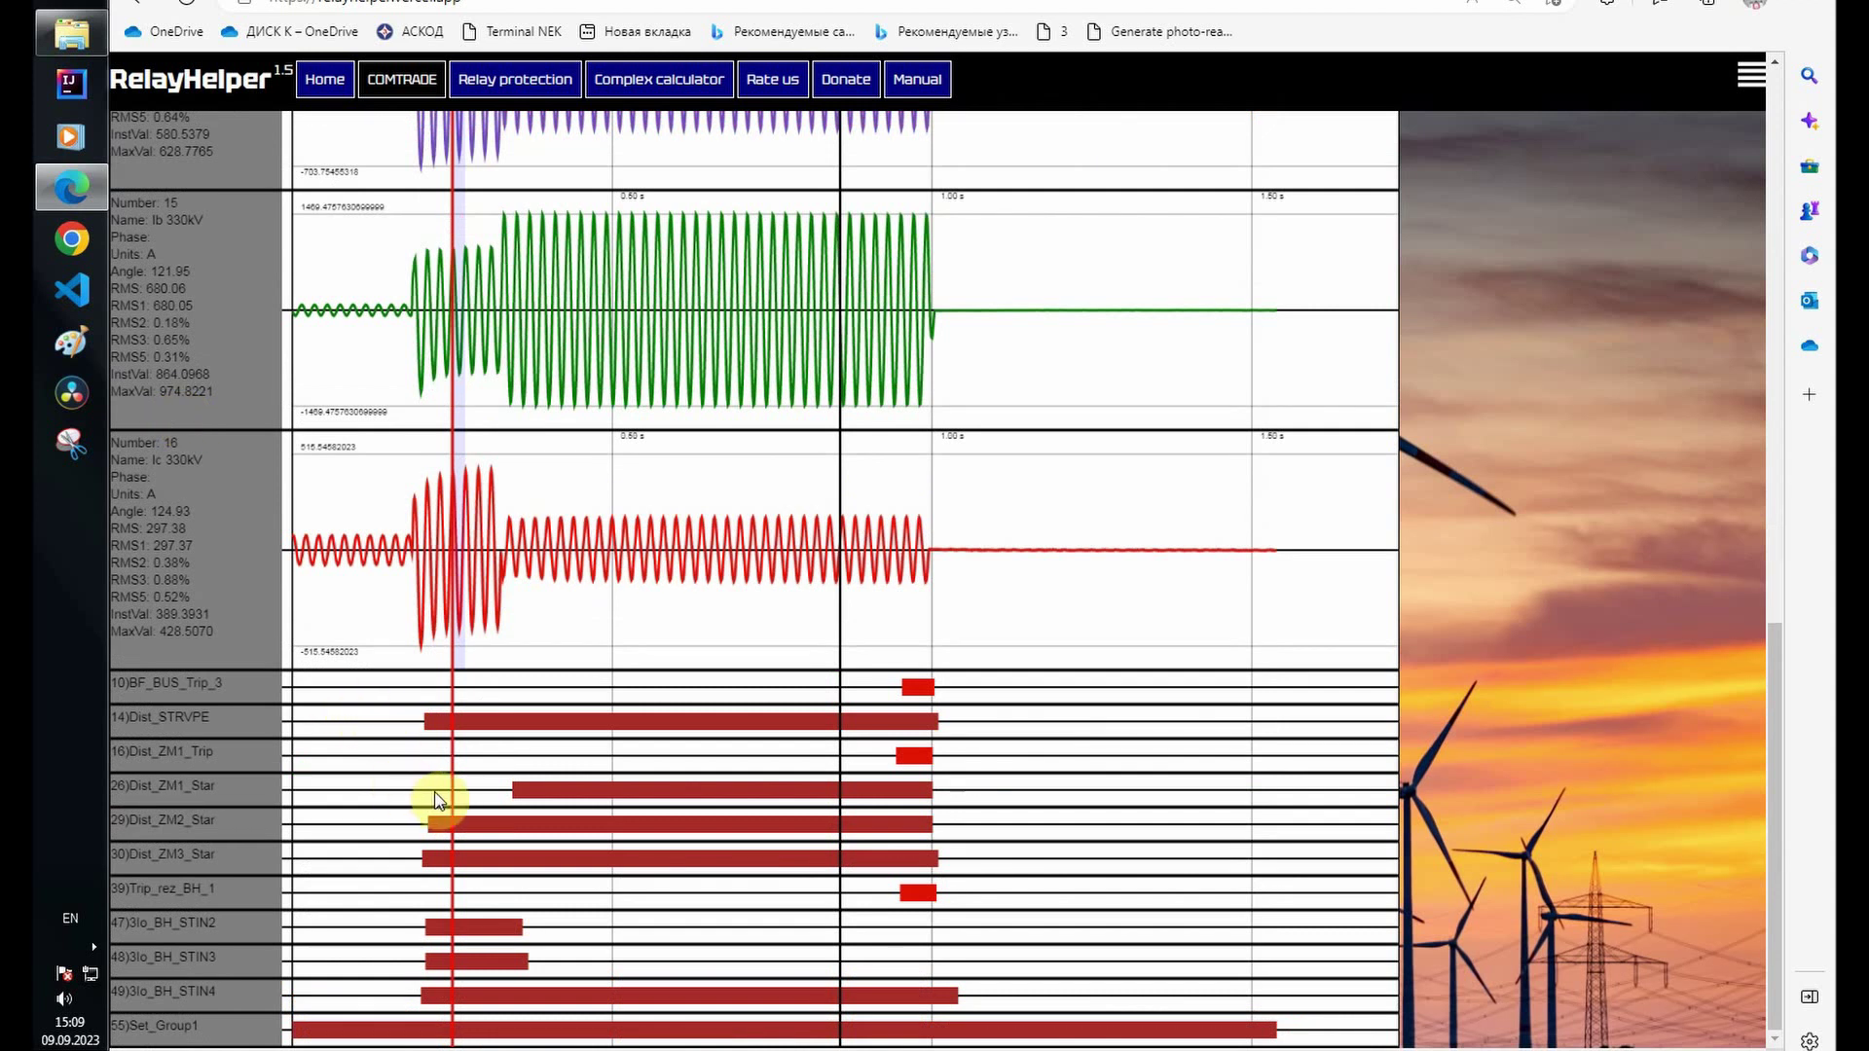
left_click(450, 802)
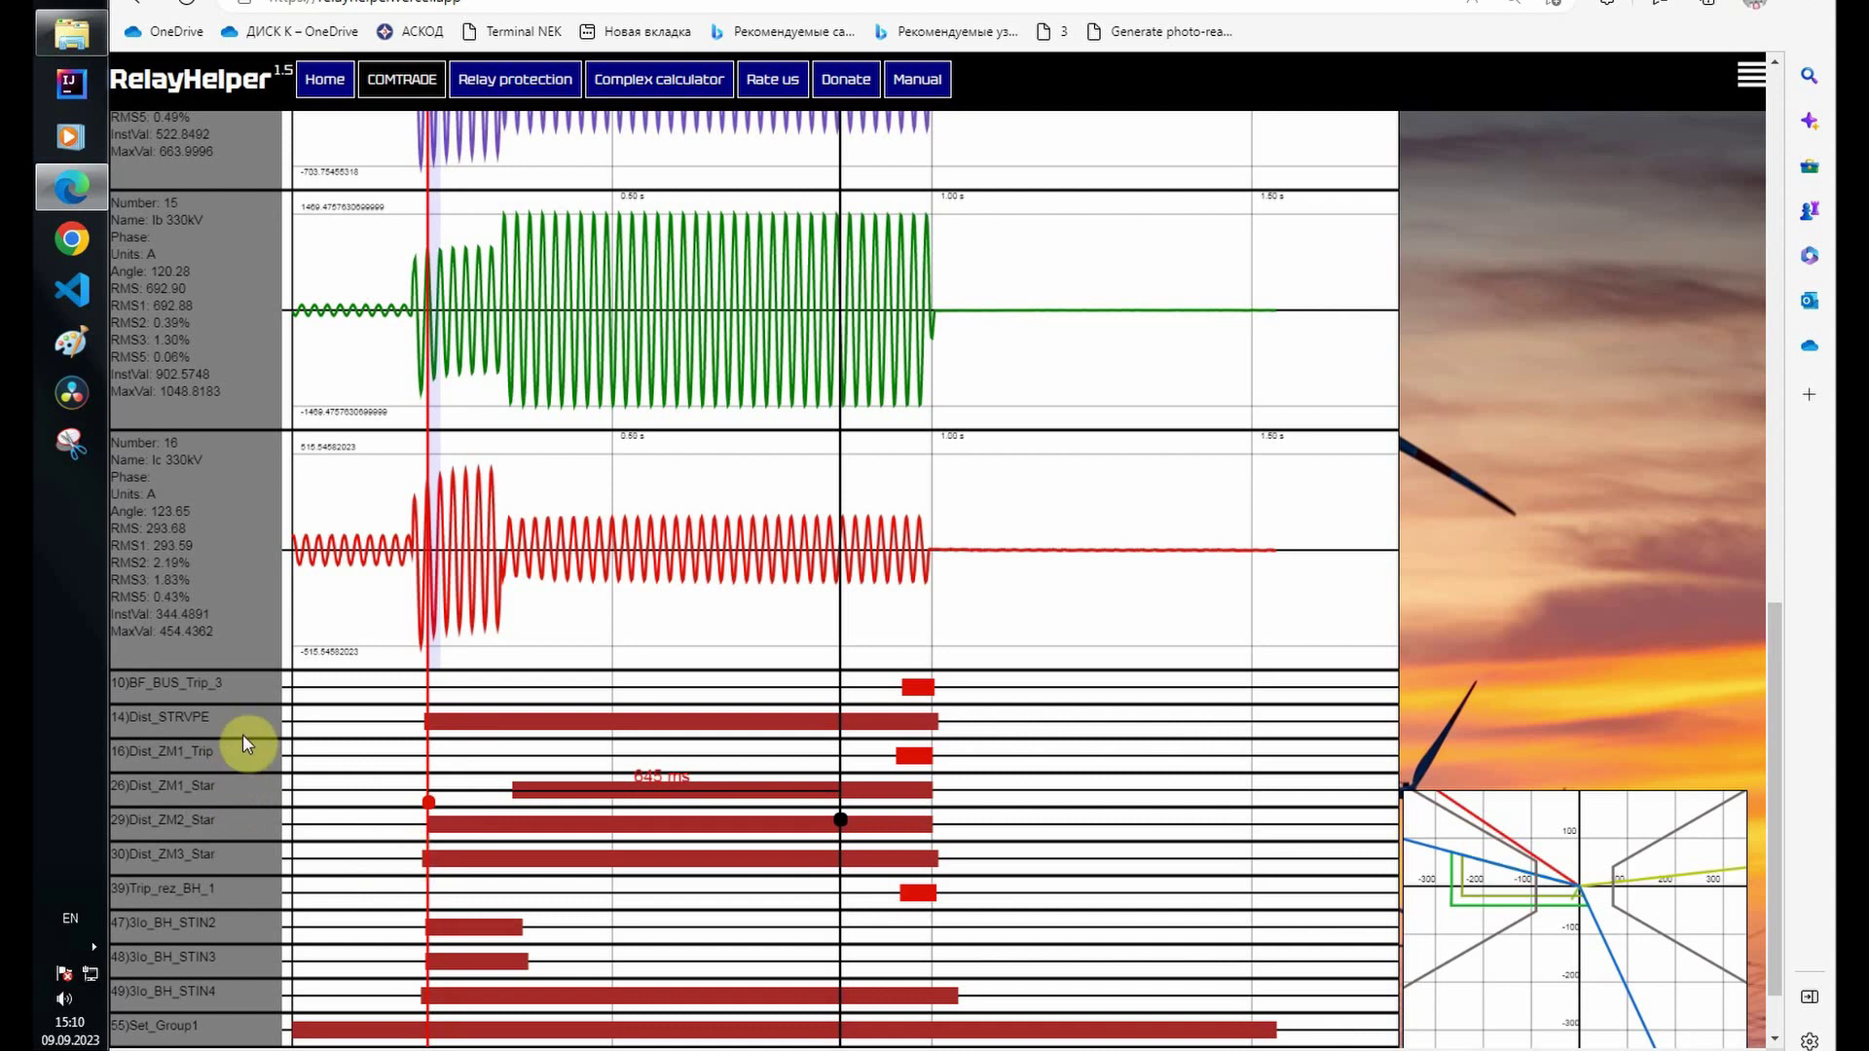
Step: Put the red cursor on the Dist_ZM1_Star rise and the reference marker on the trip pulses, 602 ms apart
scroll(198, 619, "up", 9)
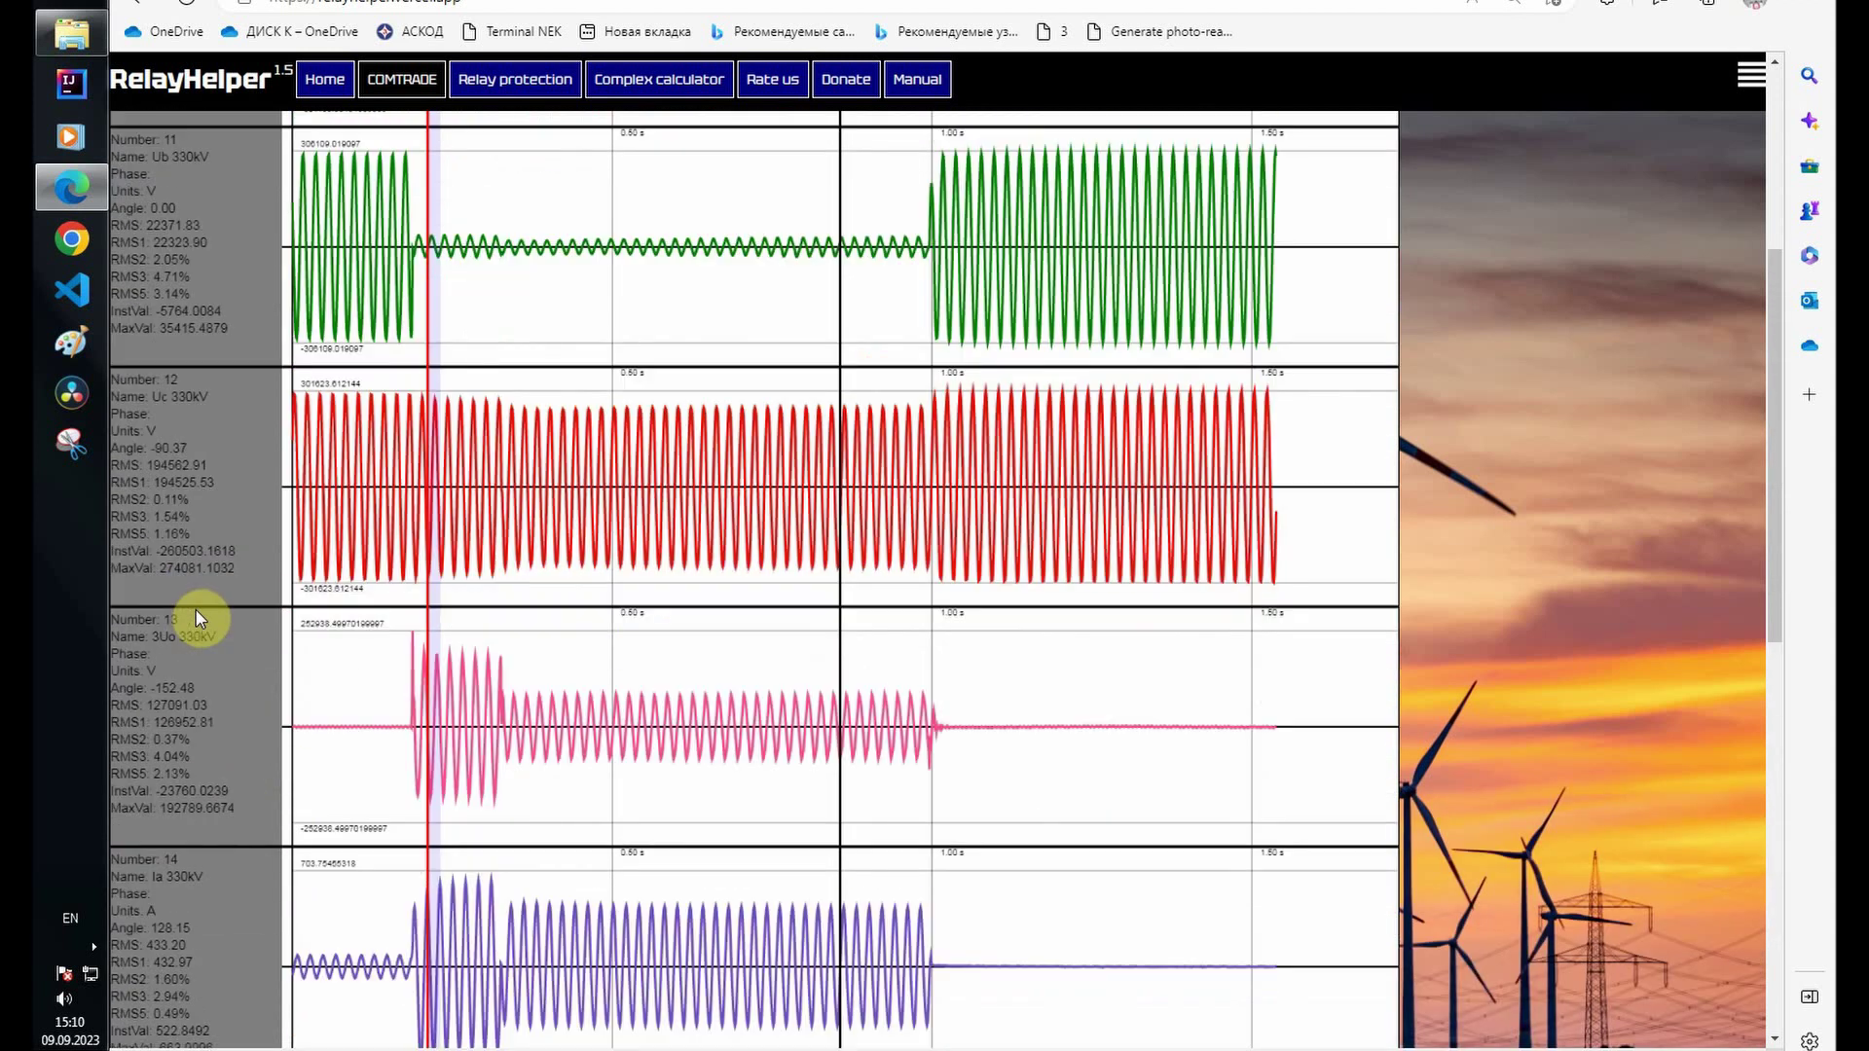
scroll(197, 618, "up", 5)
left_click(623, 461)
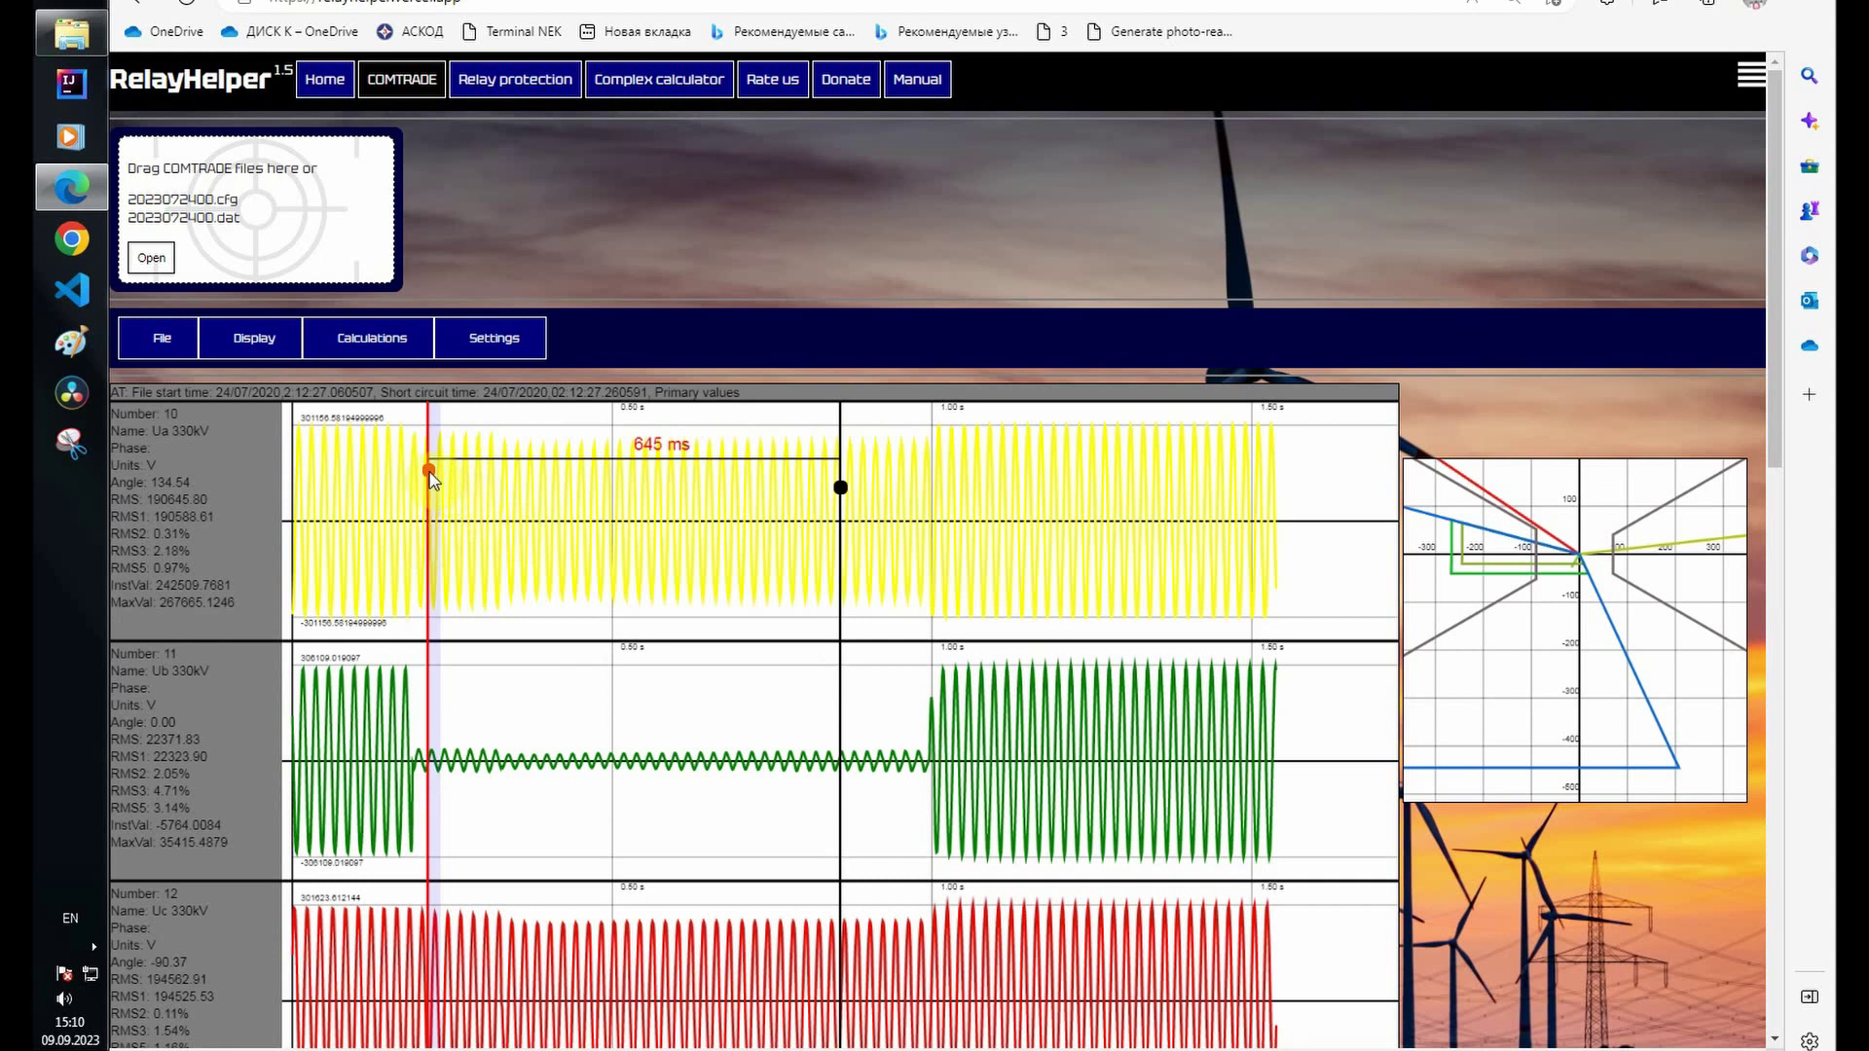
left_click_drag(431, 479, 701, 529)
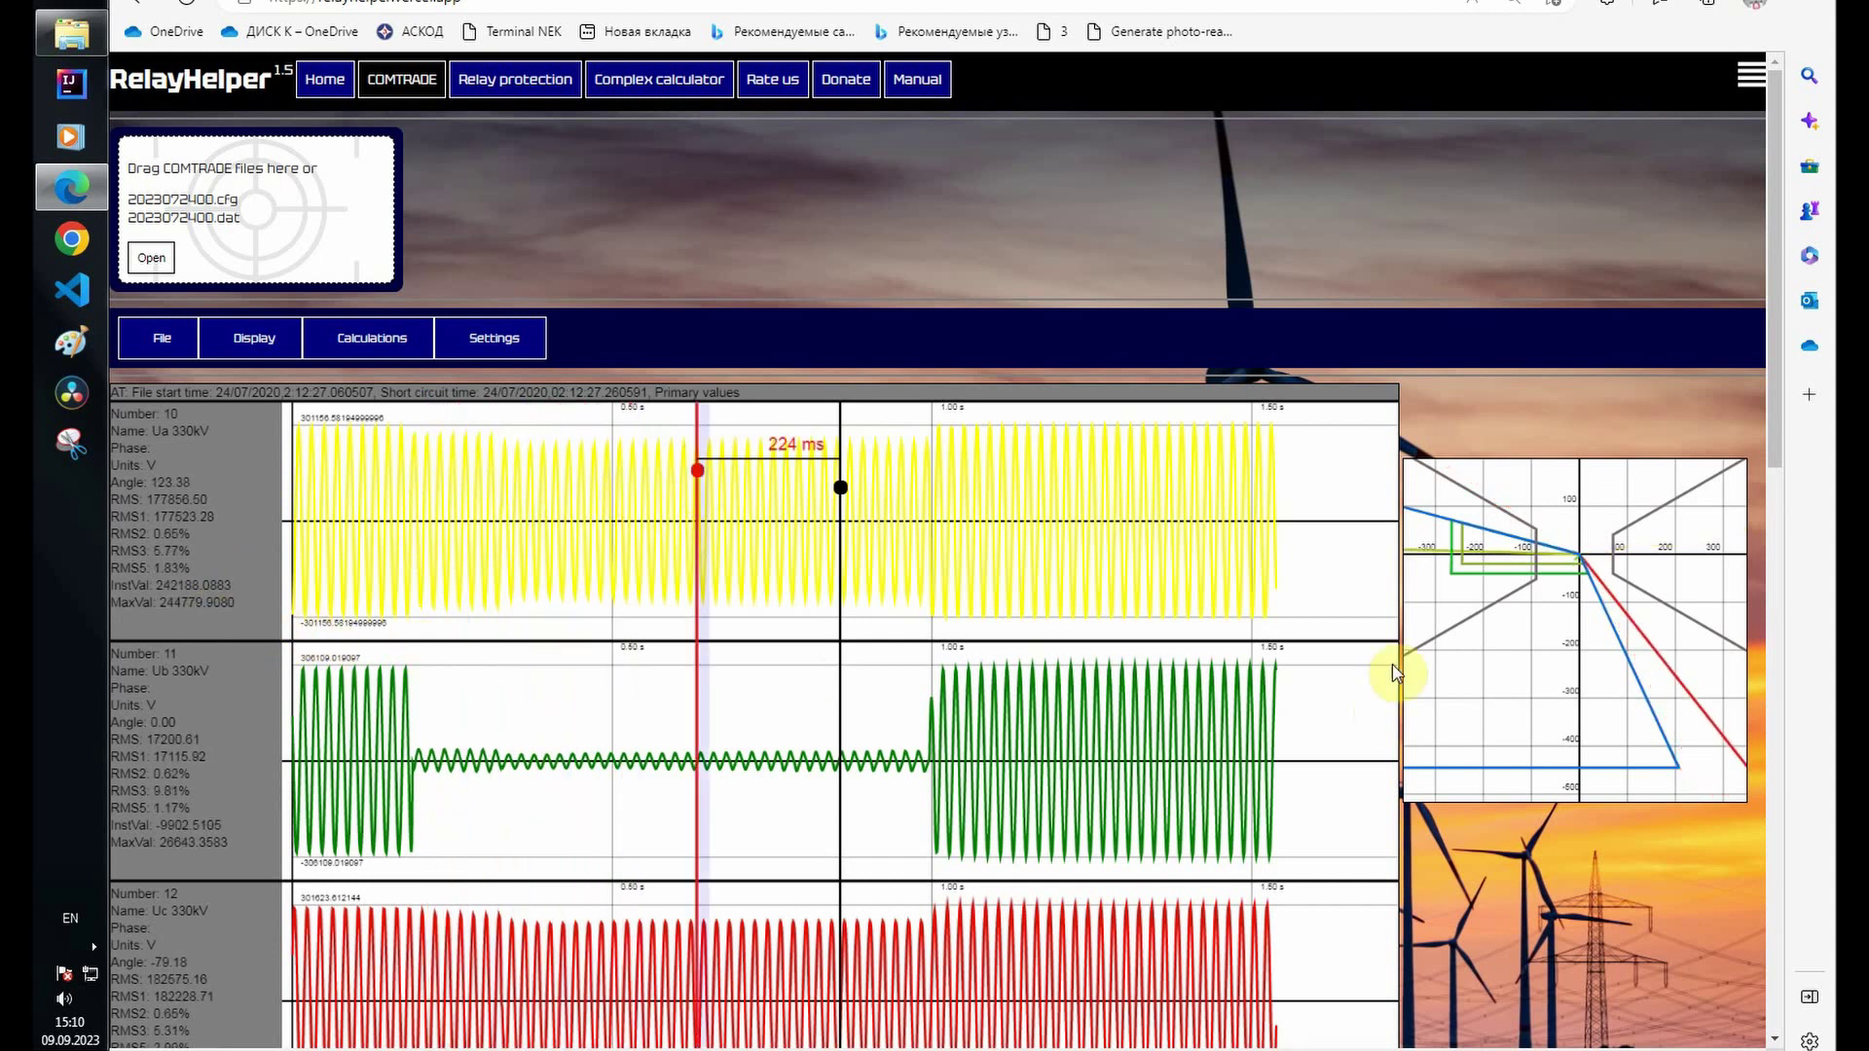
scroll(1581, 530, "up", 5)
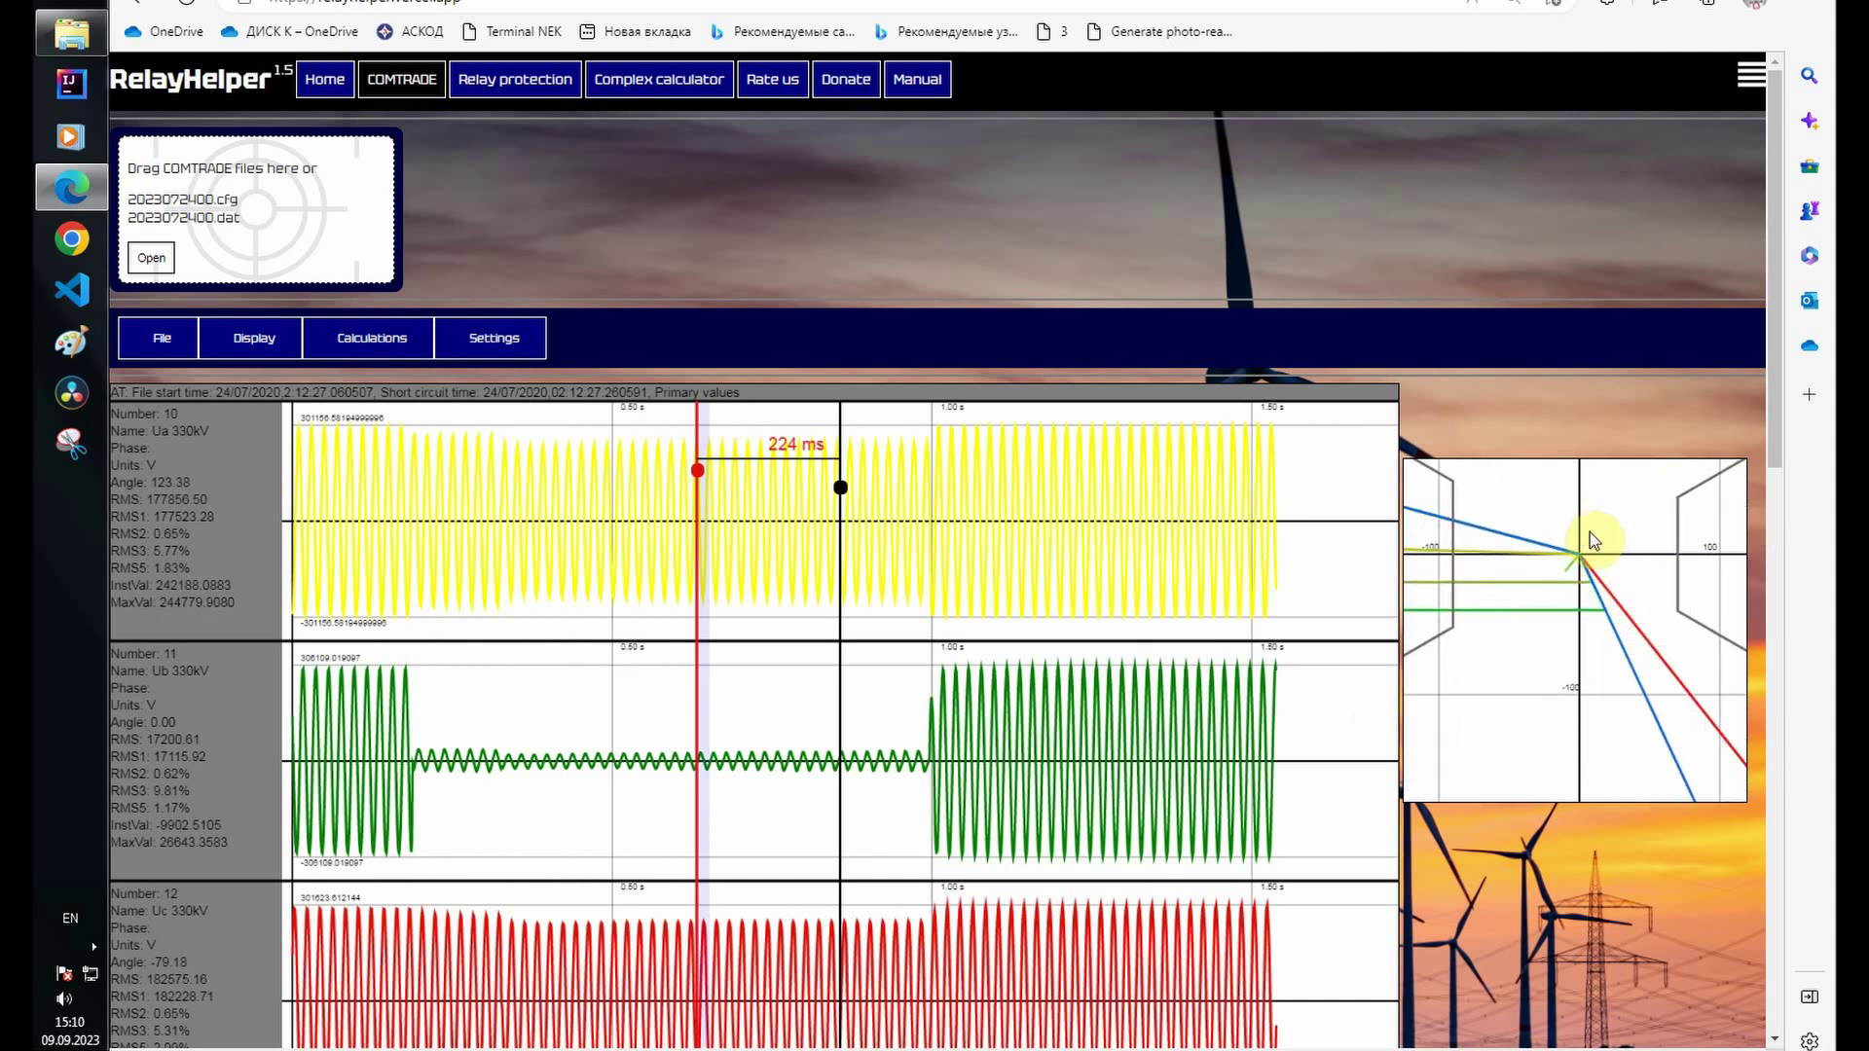
scroll(1593, 541, "up", 1)
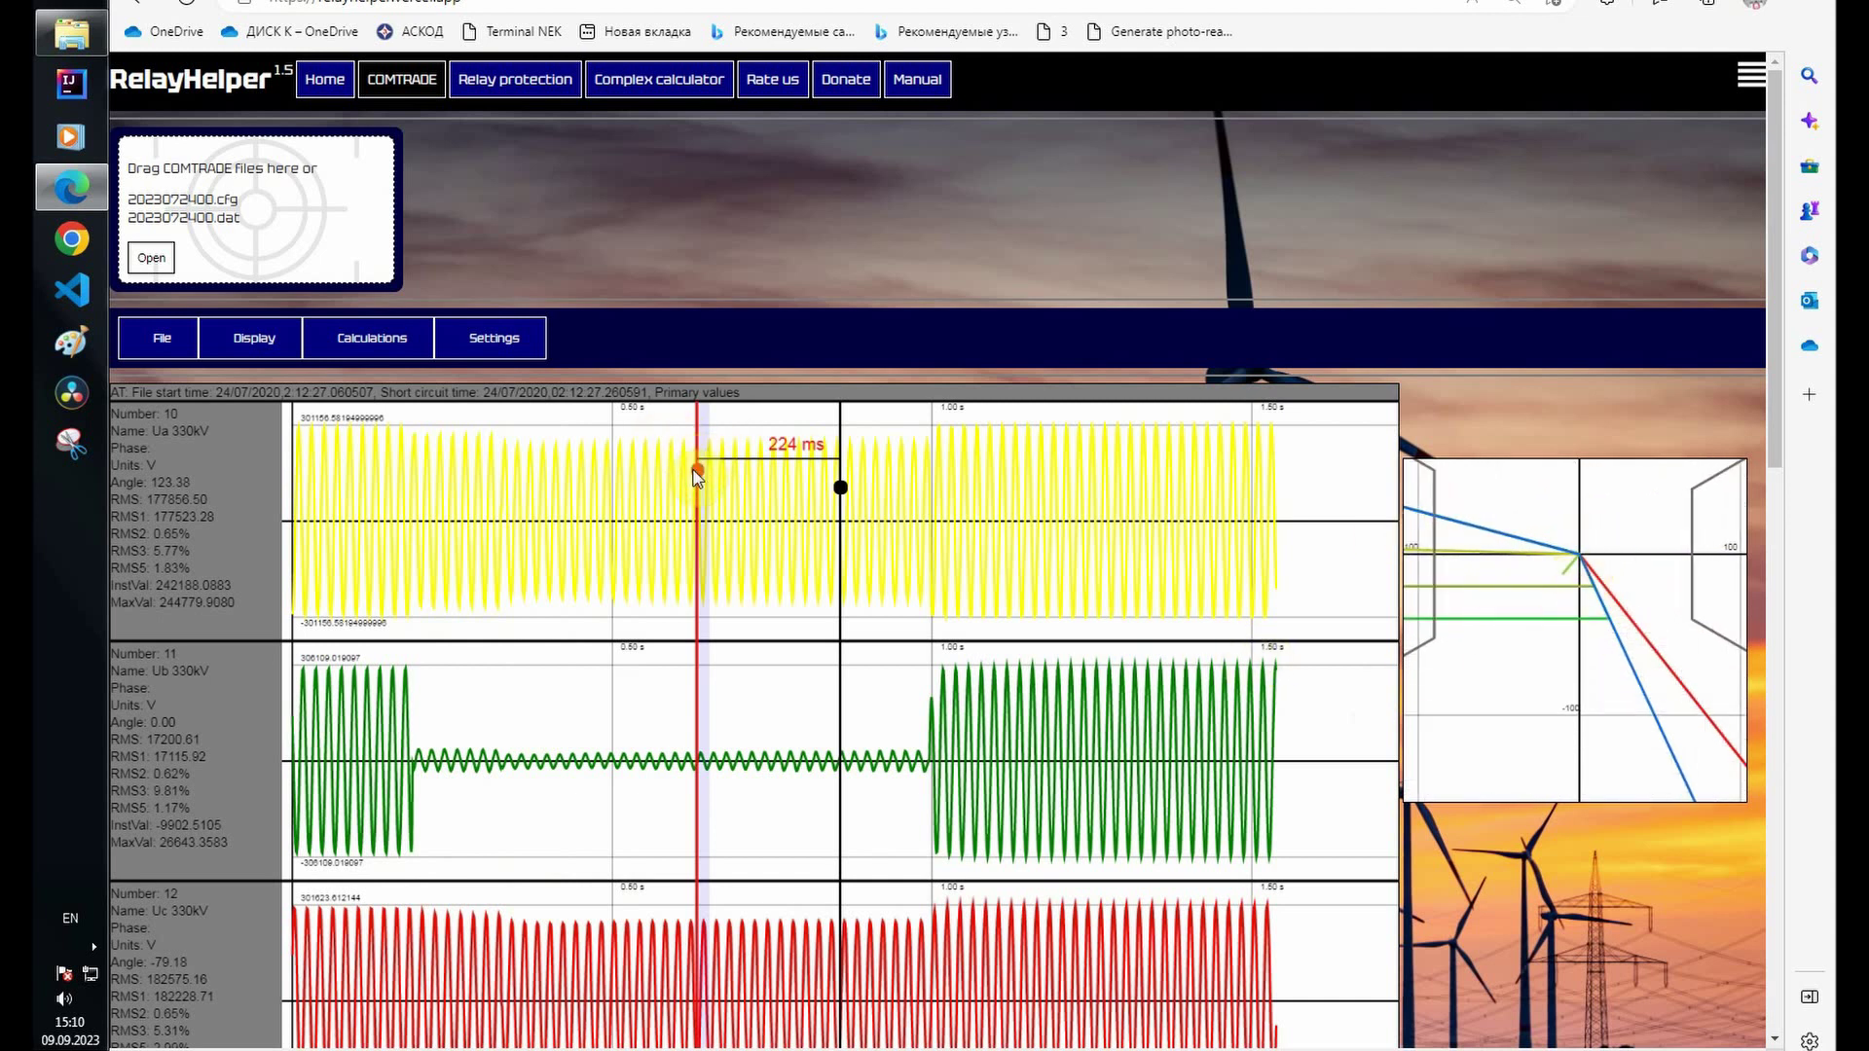
left_click_drag(697, 476, 673, 471)
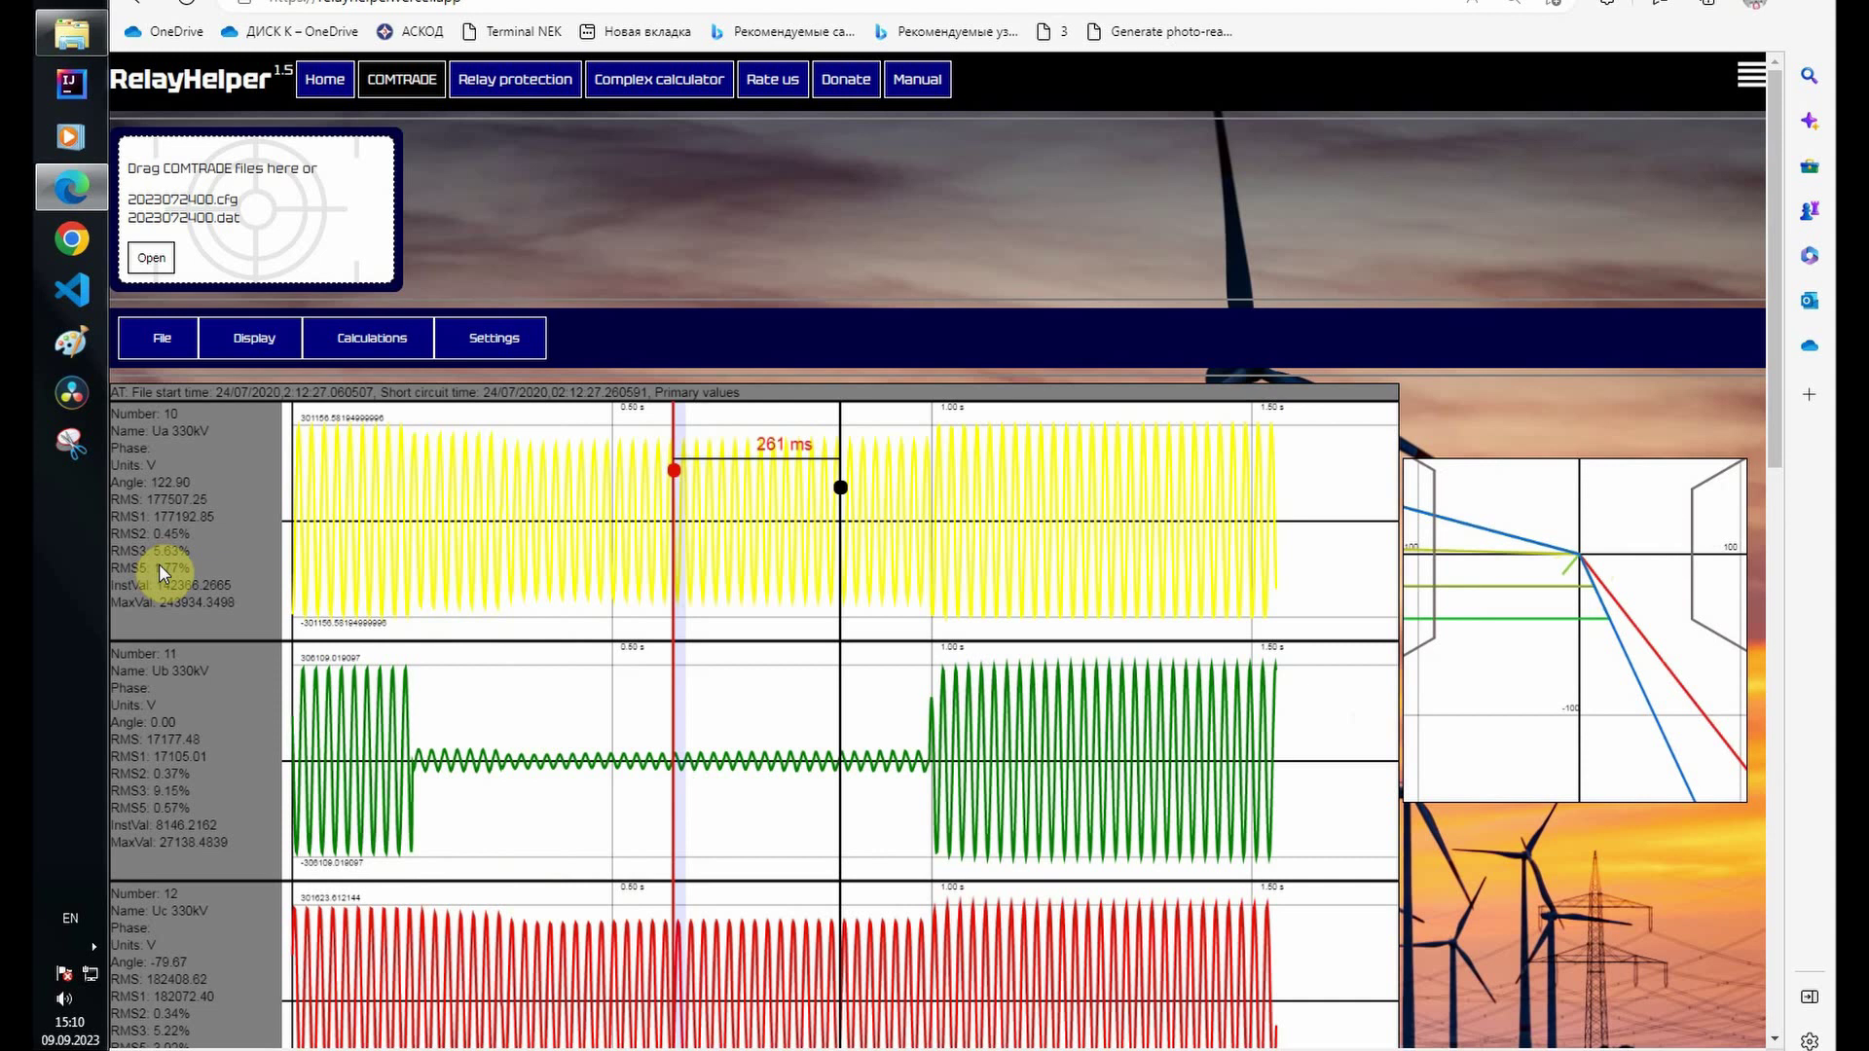
scroll(159, 563, "down", 14)
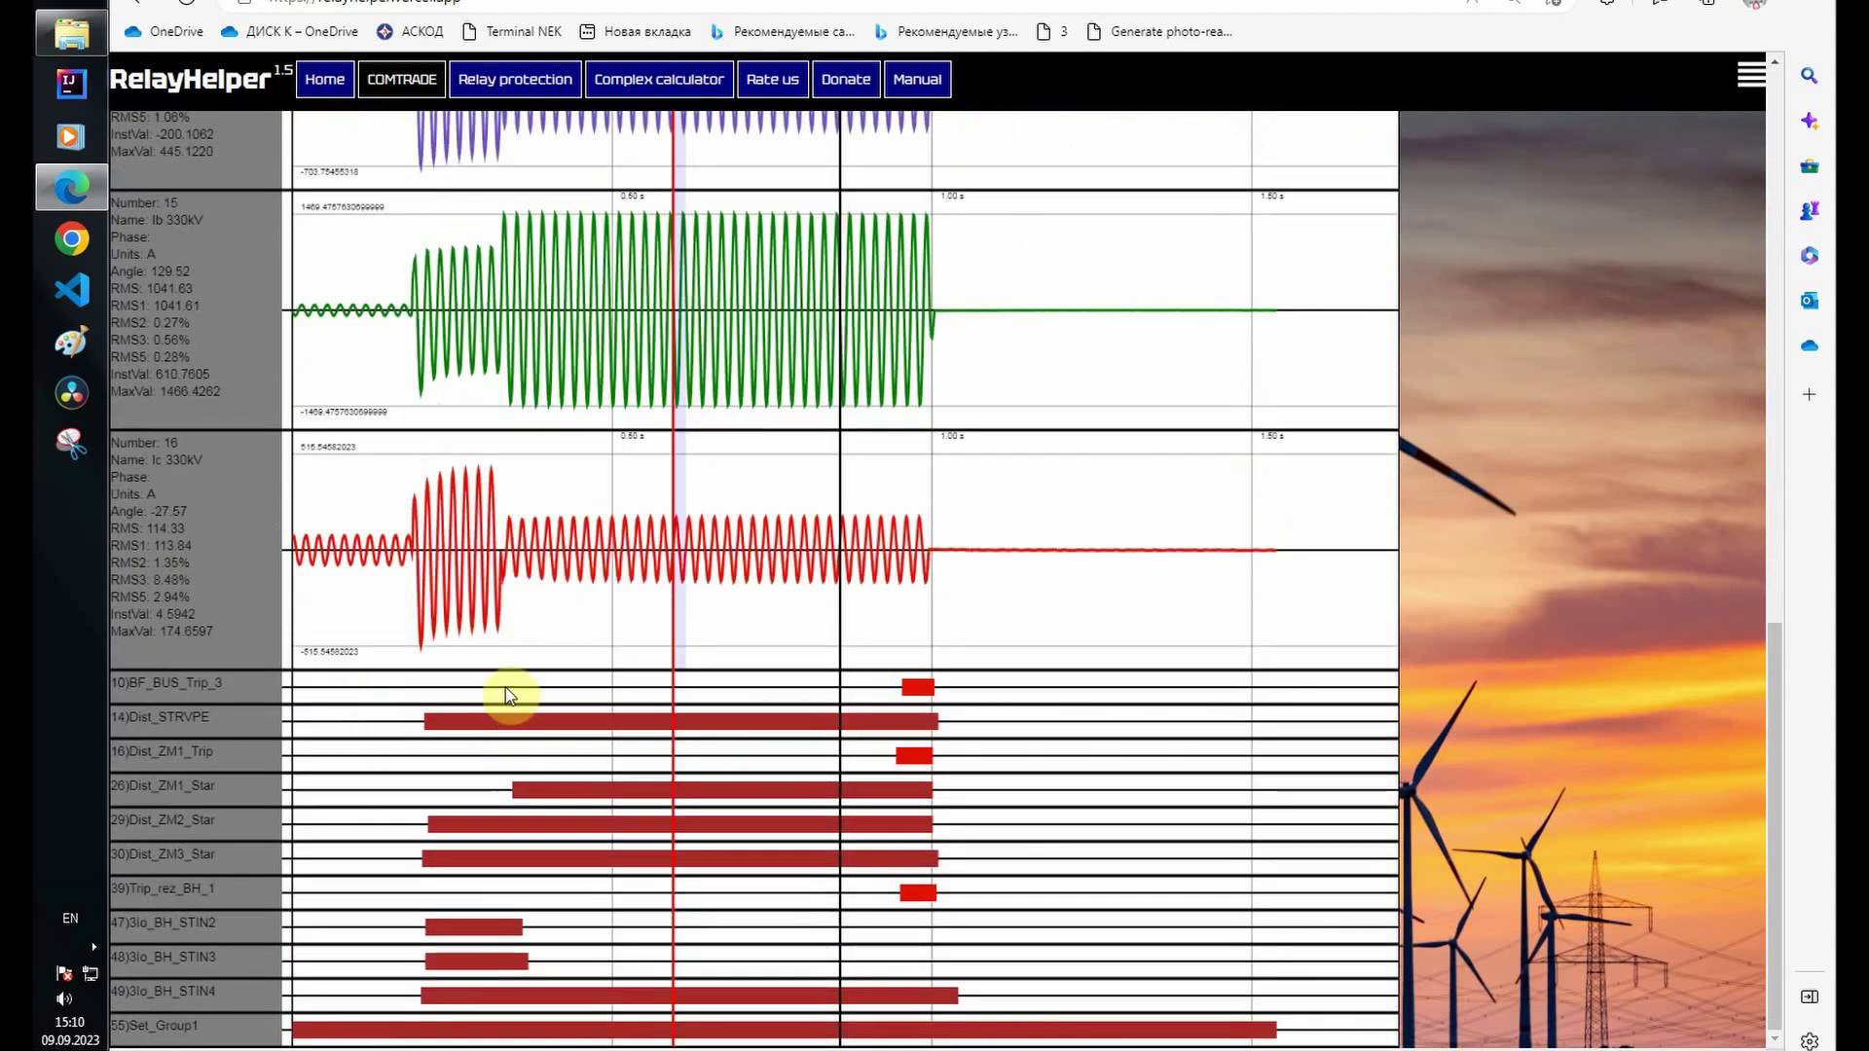
left_click_drag(669, 680, 513, 722)
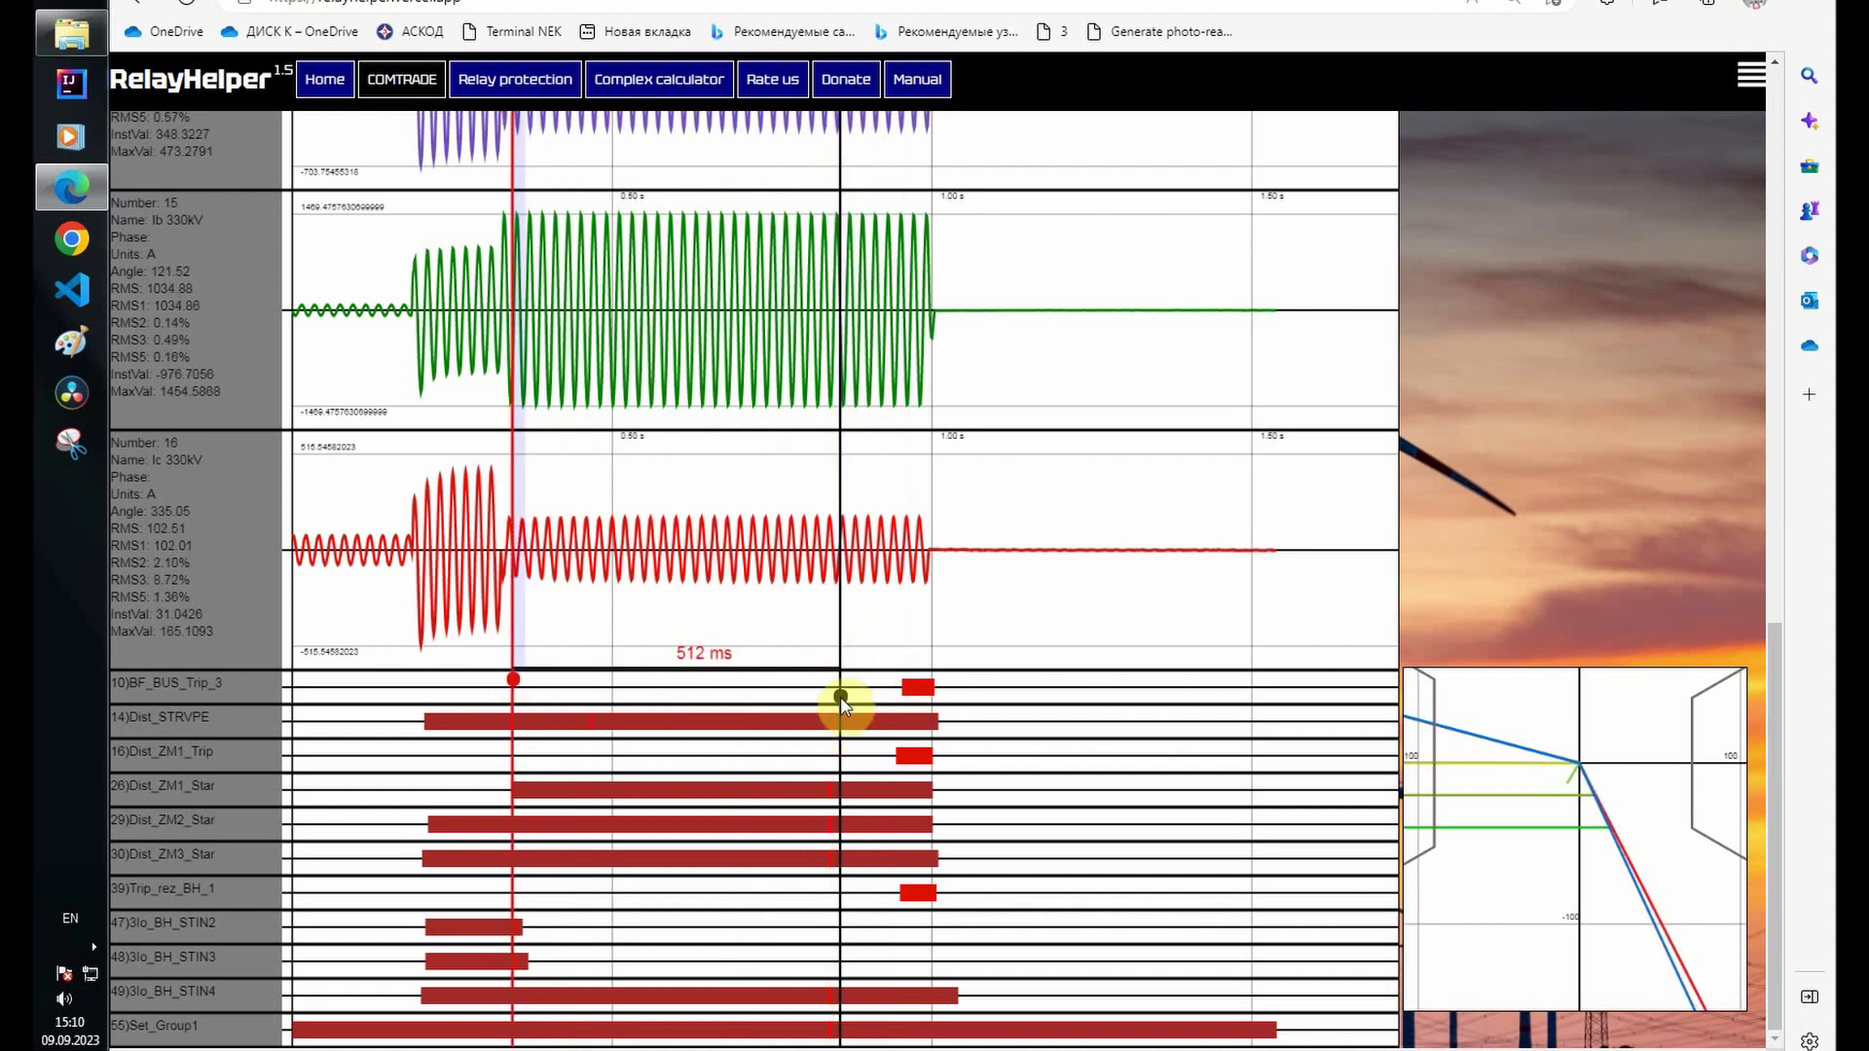
left_click_drag(840, 697, 899, 702)
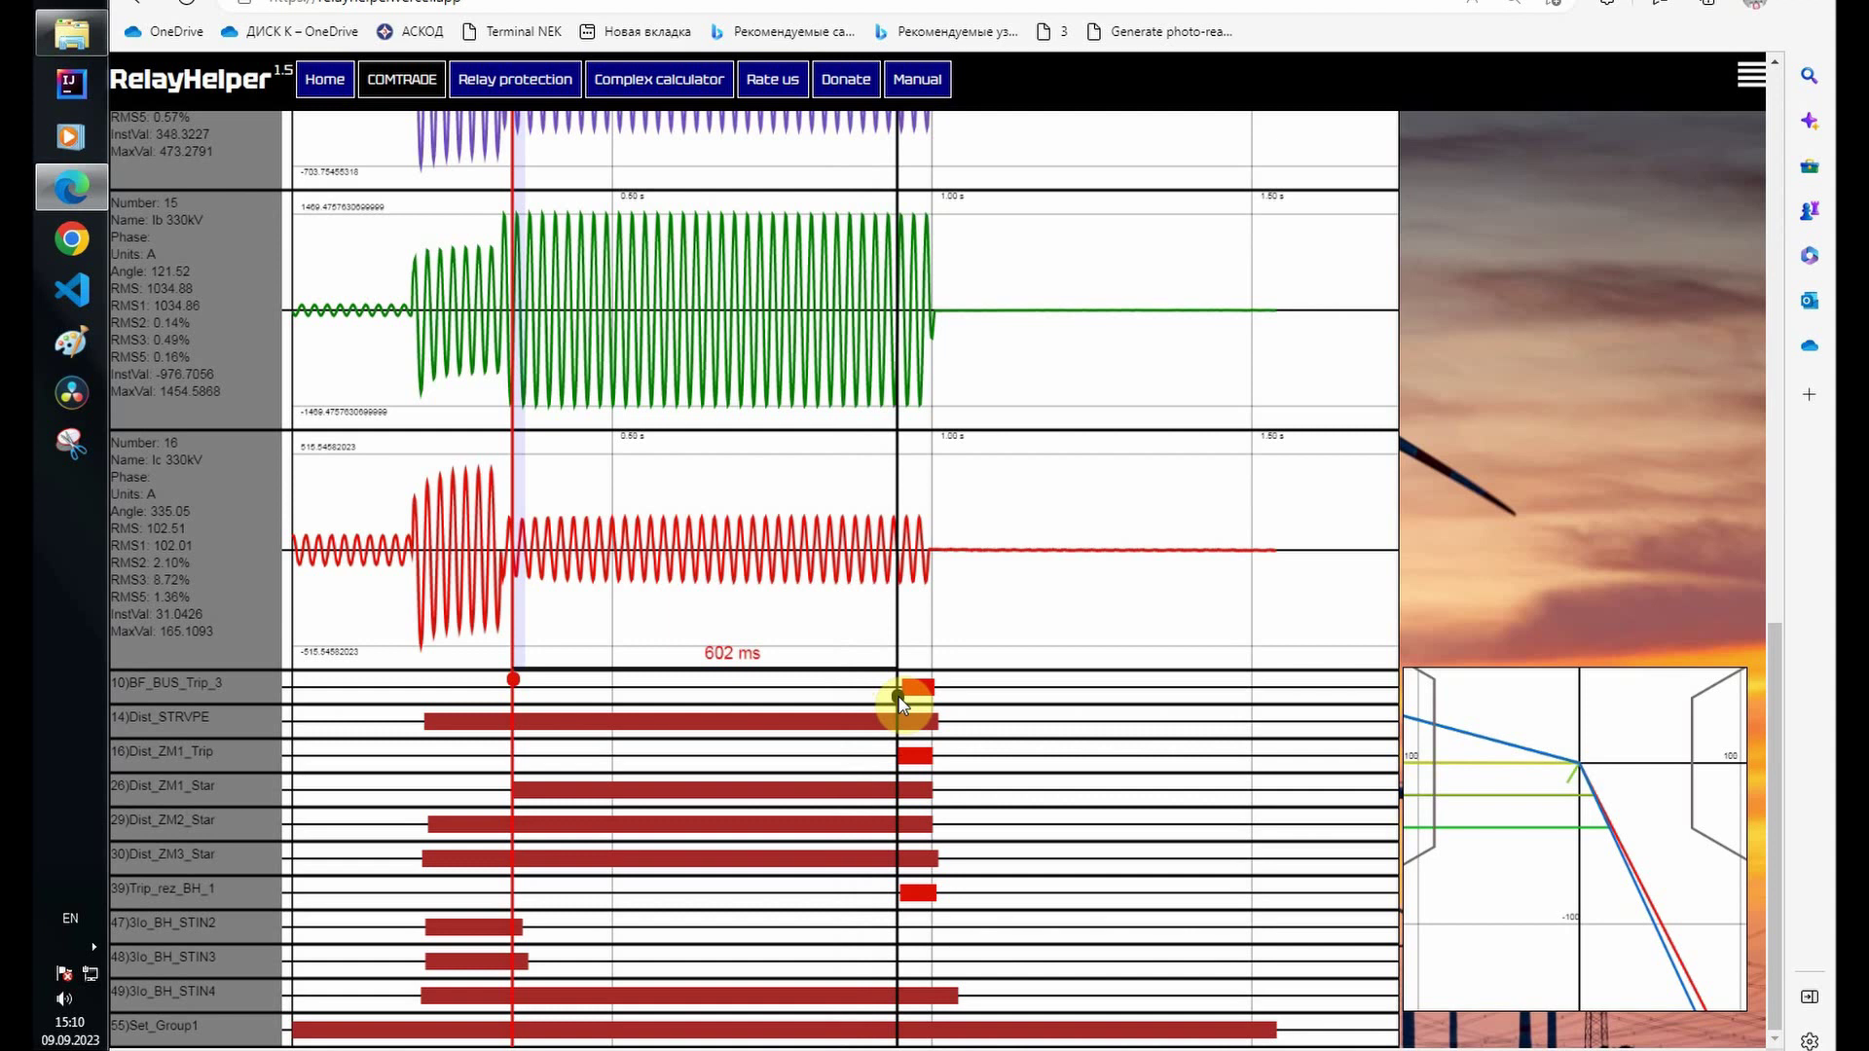
Step: Bring up the impedance chart at scale 0.7 on the Relay protection page, beside the REL670 IC values
left_click(492, 78)
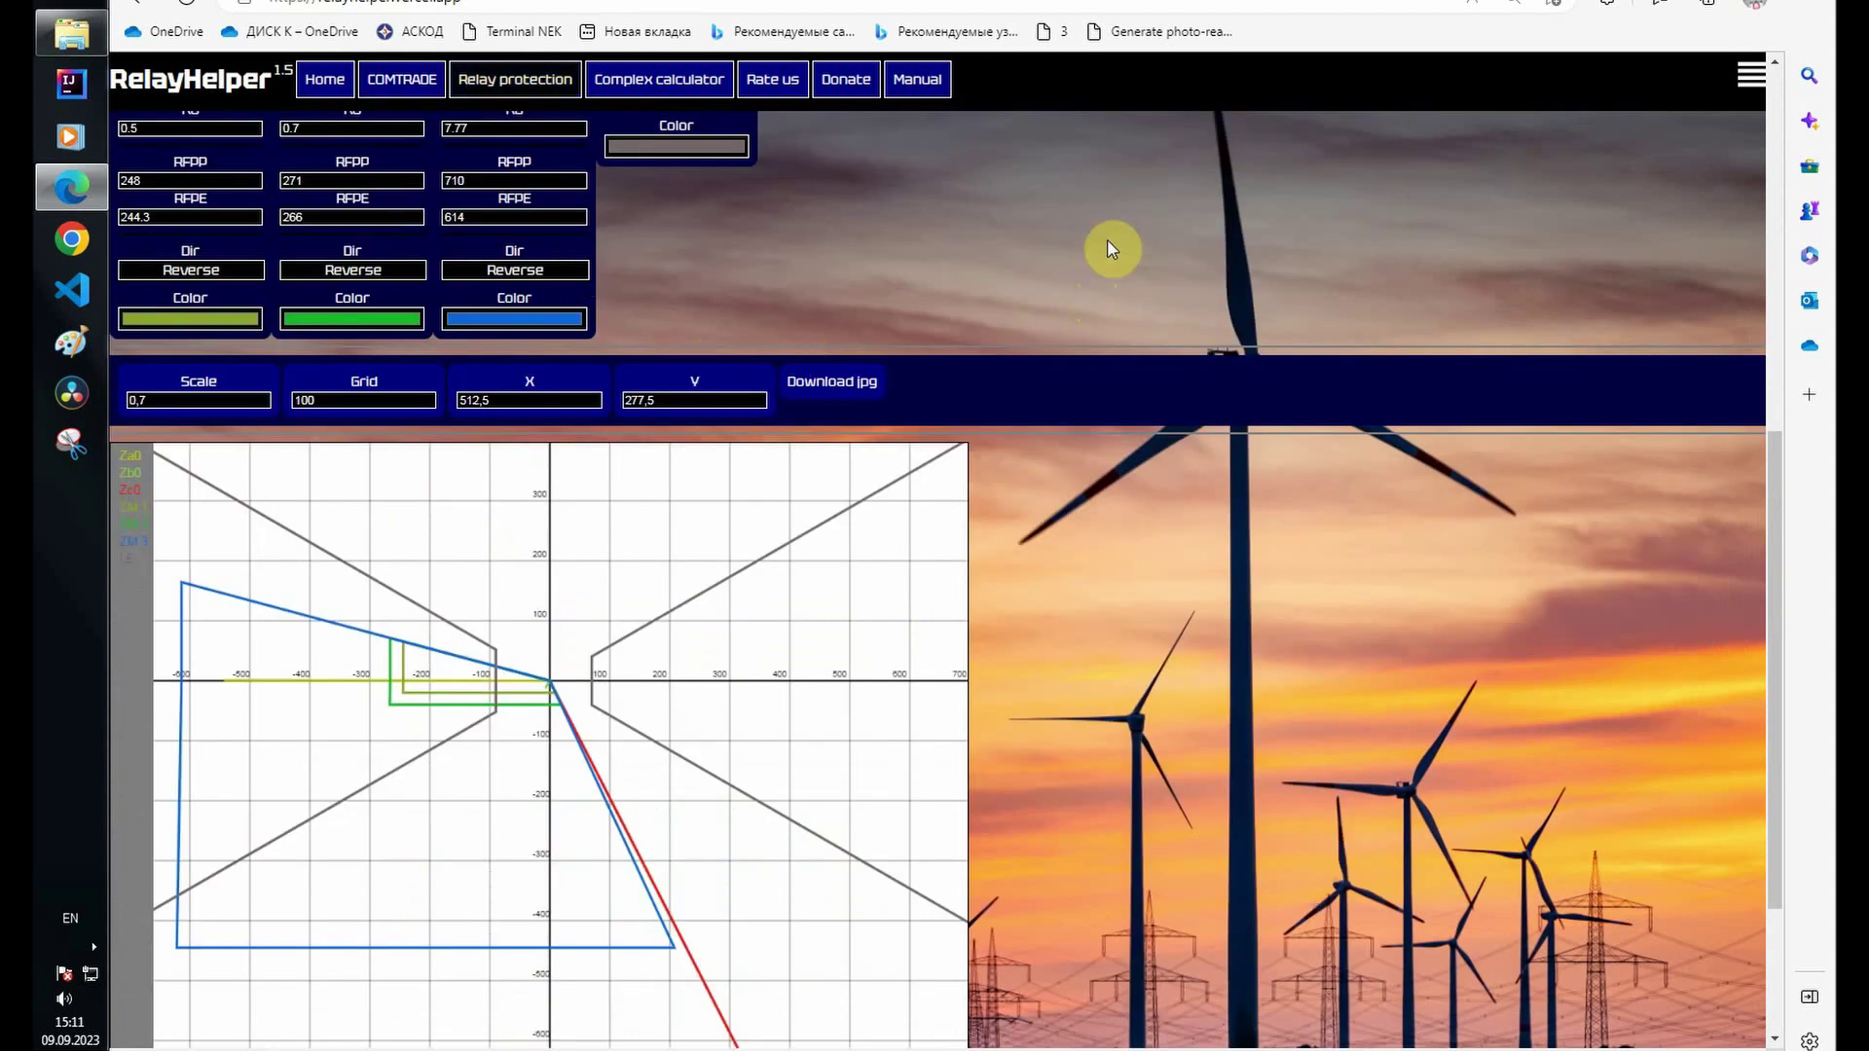
scroll(1115, 244, "up", 2)
scroll(1116, 238, "down", 3)
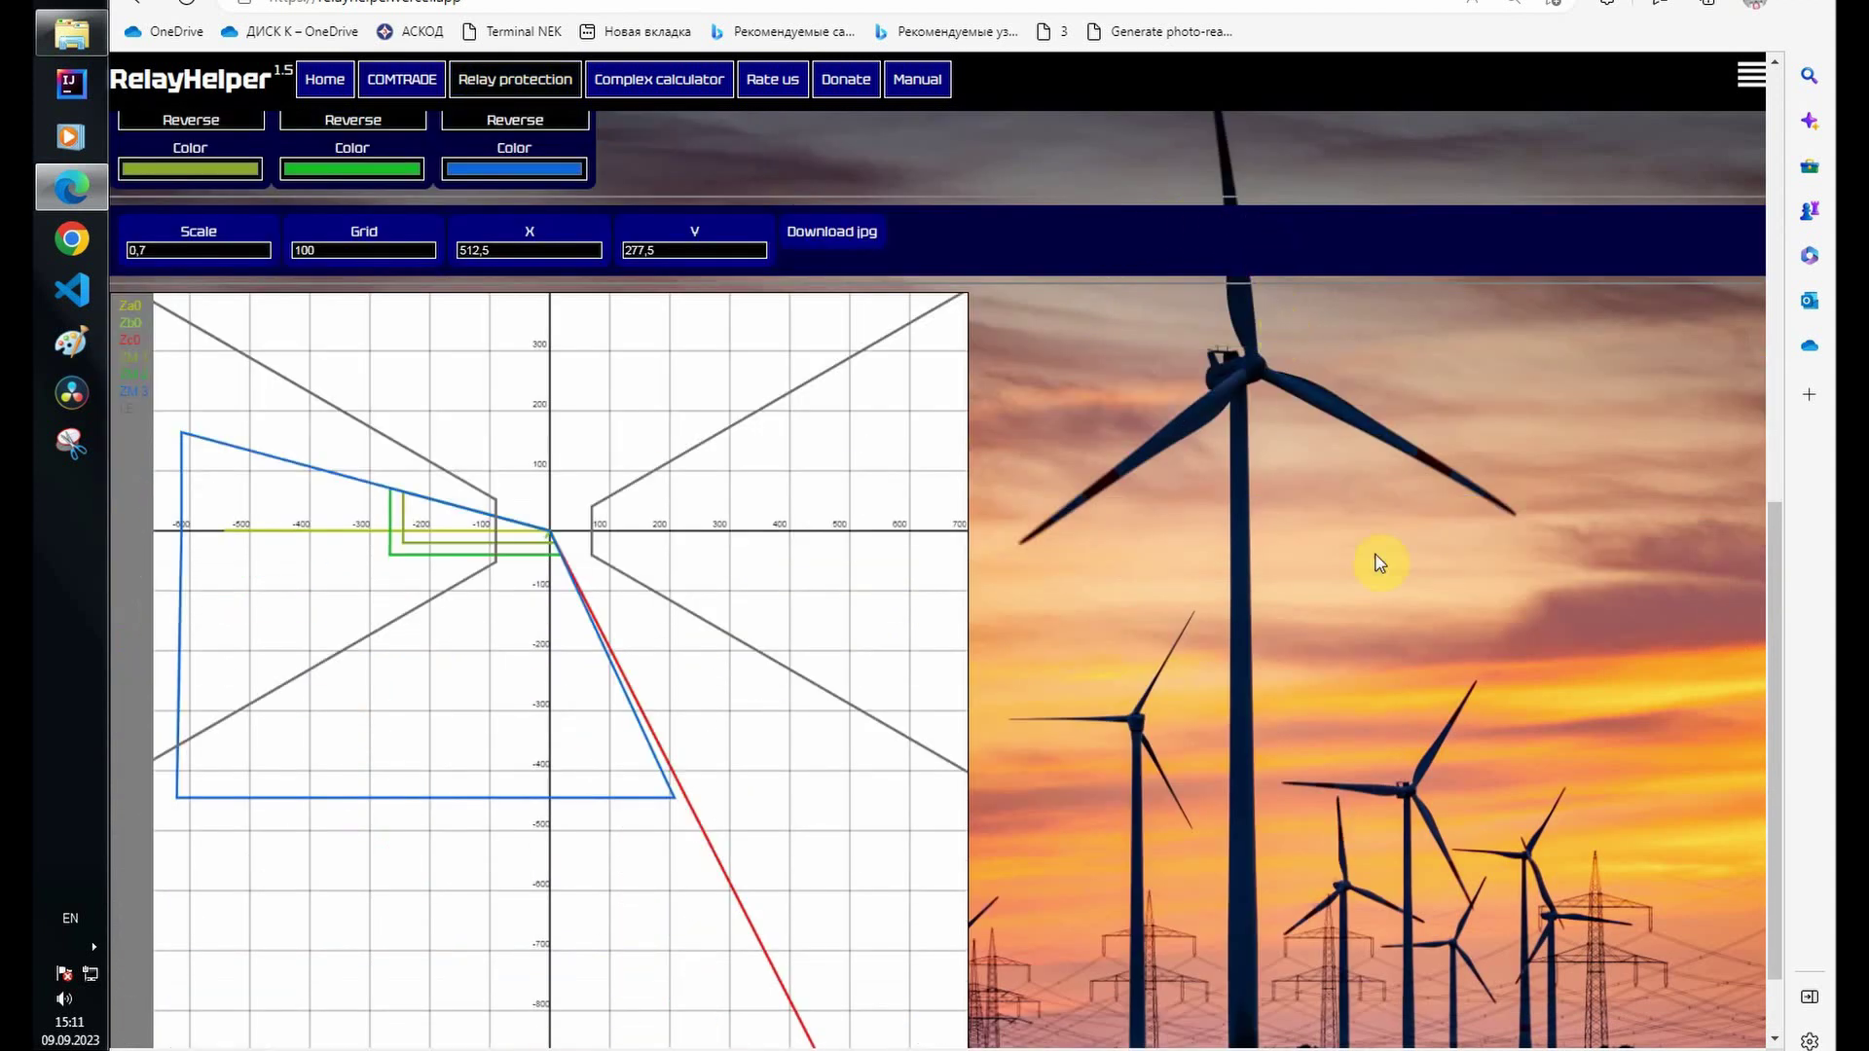
scroll(1168, 249, "up", 2)
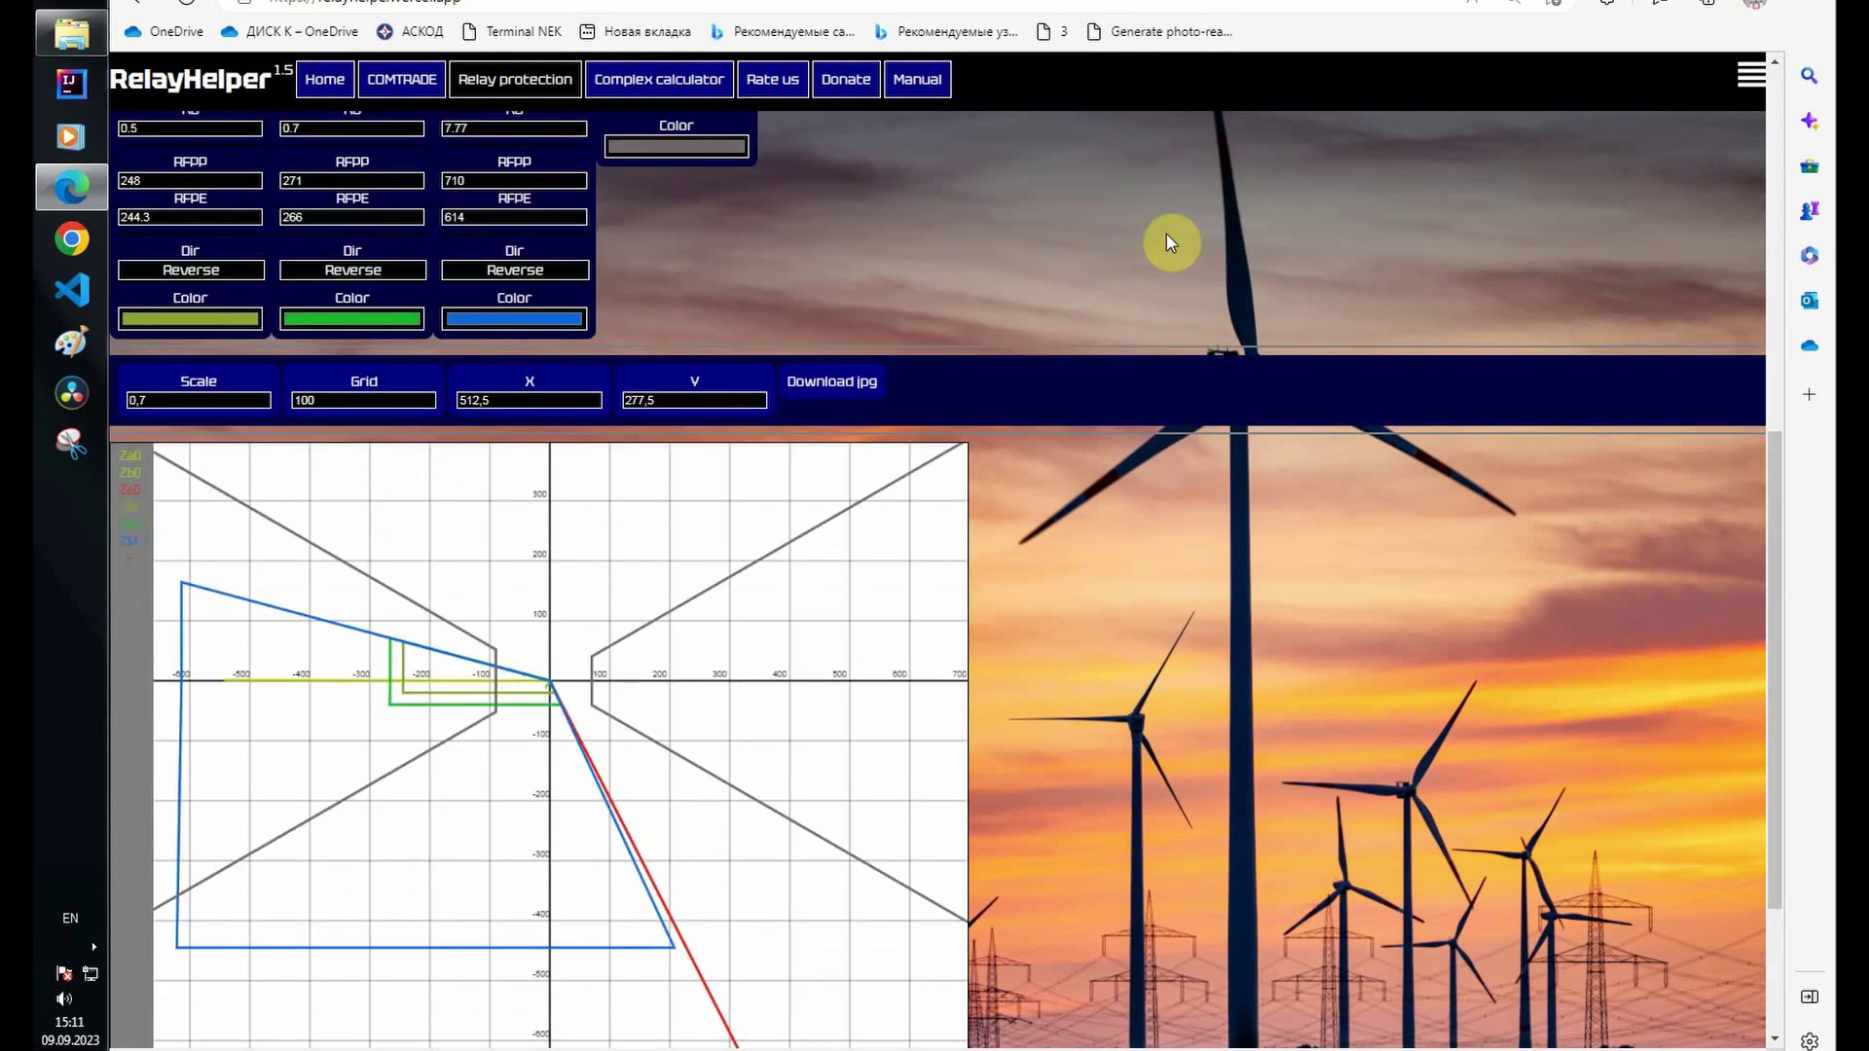
scroll(1166, 233, "up", 2)
scroll(1166, 234, "down", 2)
scroll(831, 225, "up", 6)
Step: Switch the fault loop to Phase - Phase 3Ph and review the Za, Zb, Zc trajectories
scroll(862, 262, "up", 2)
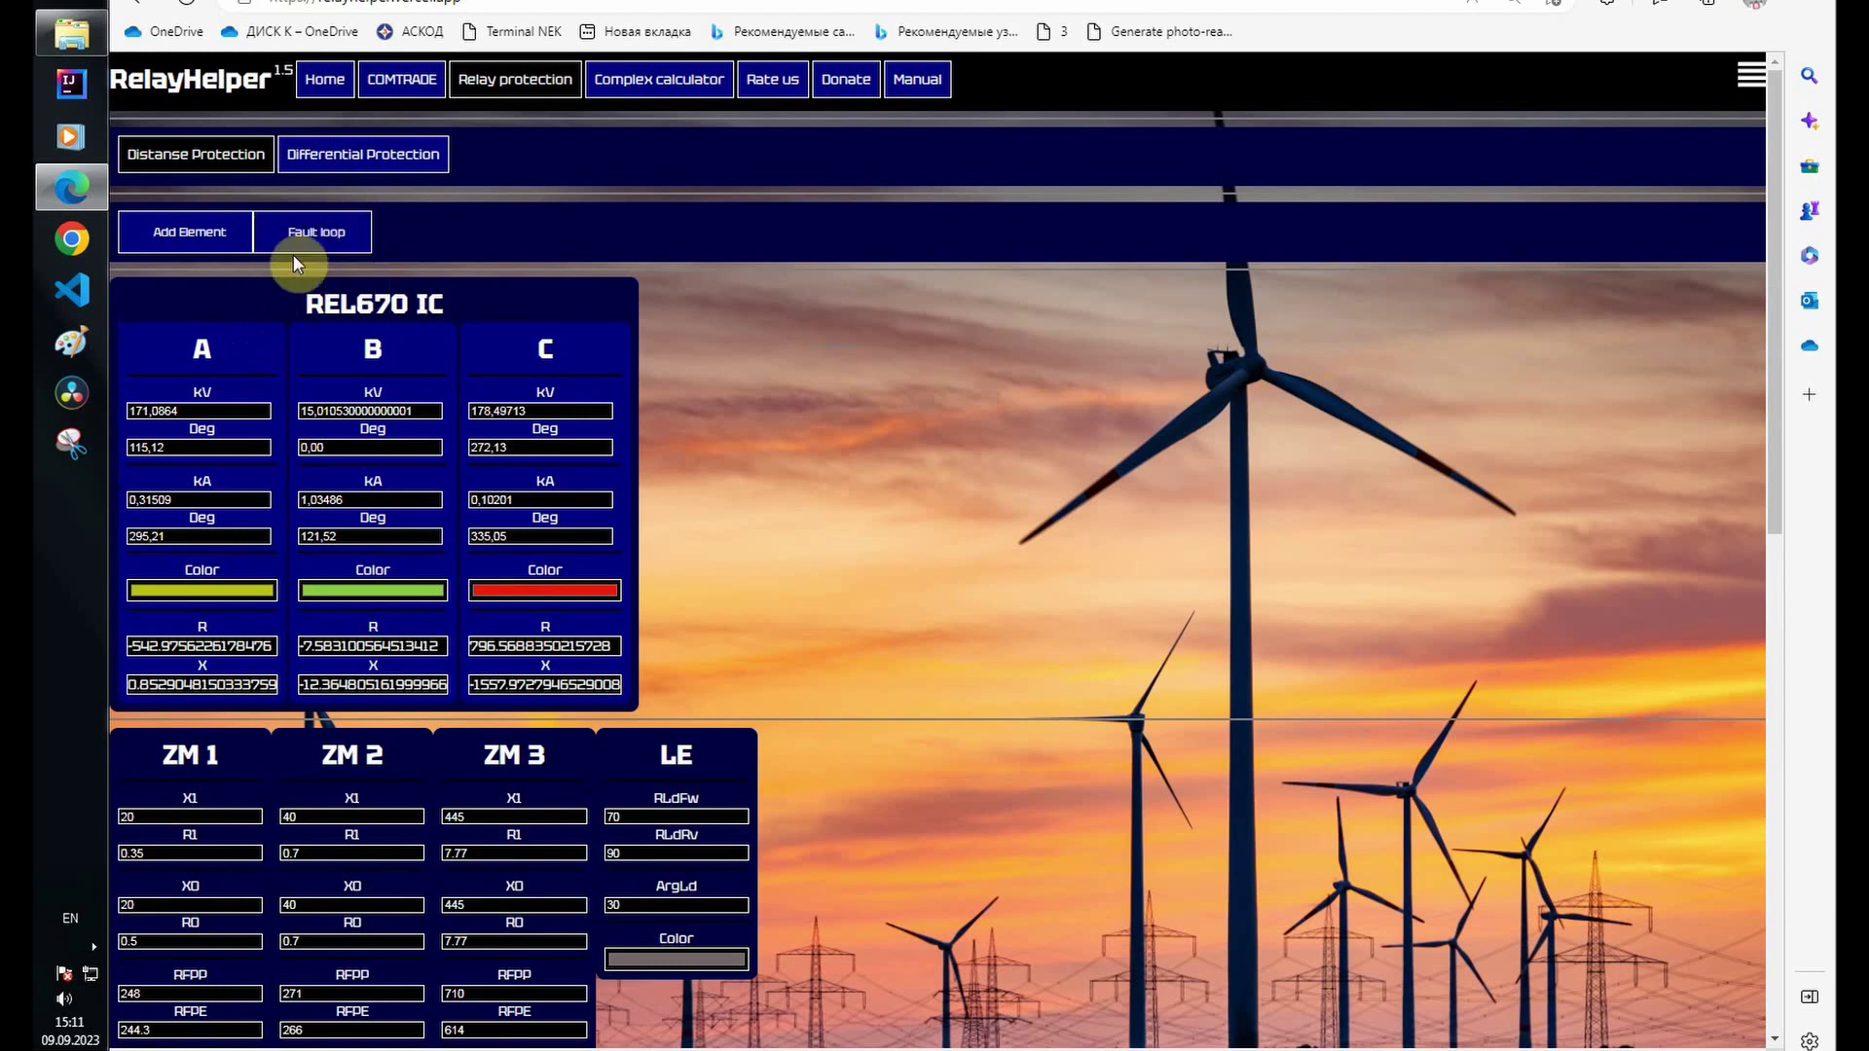
mouse_move(294, 287)
left_click(280, 323)
scroll(867, 370, "down", 8)
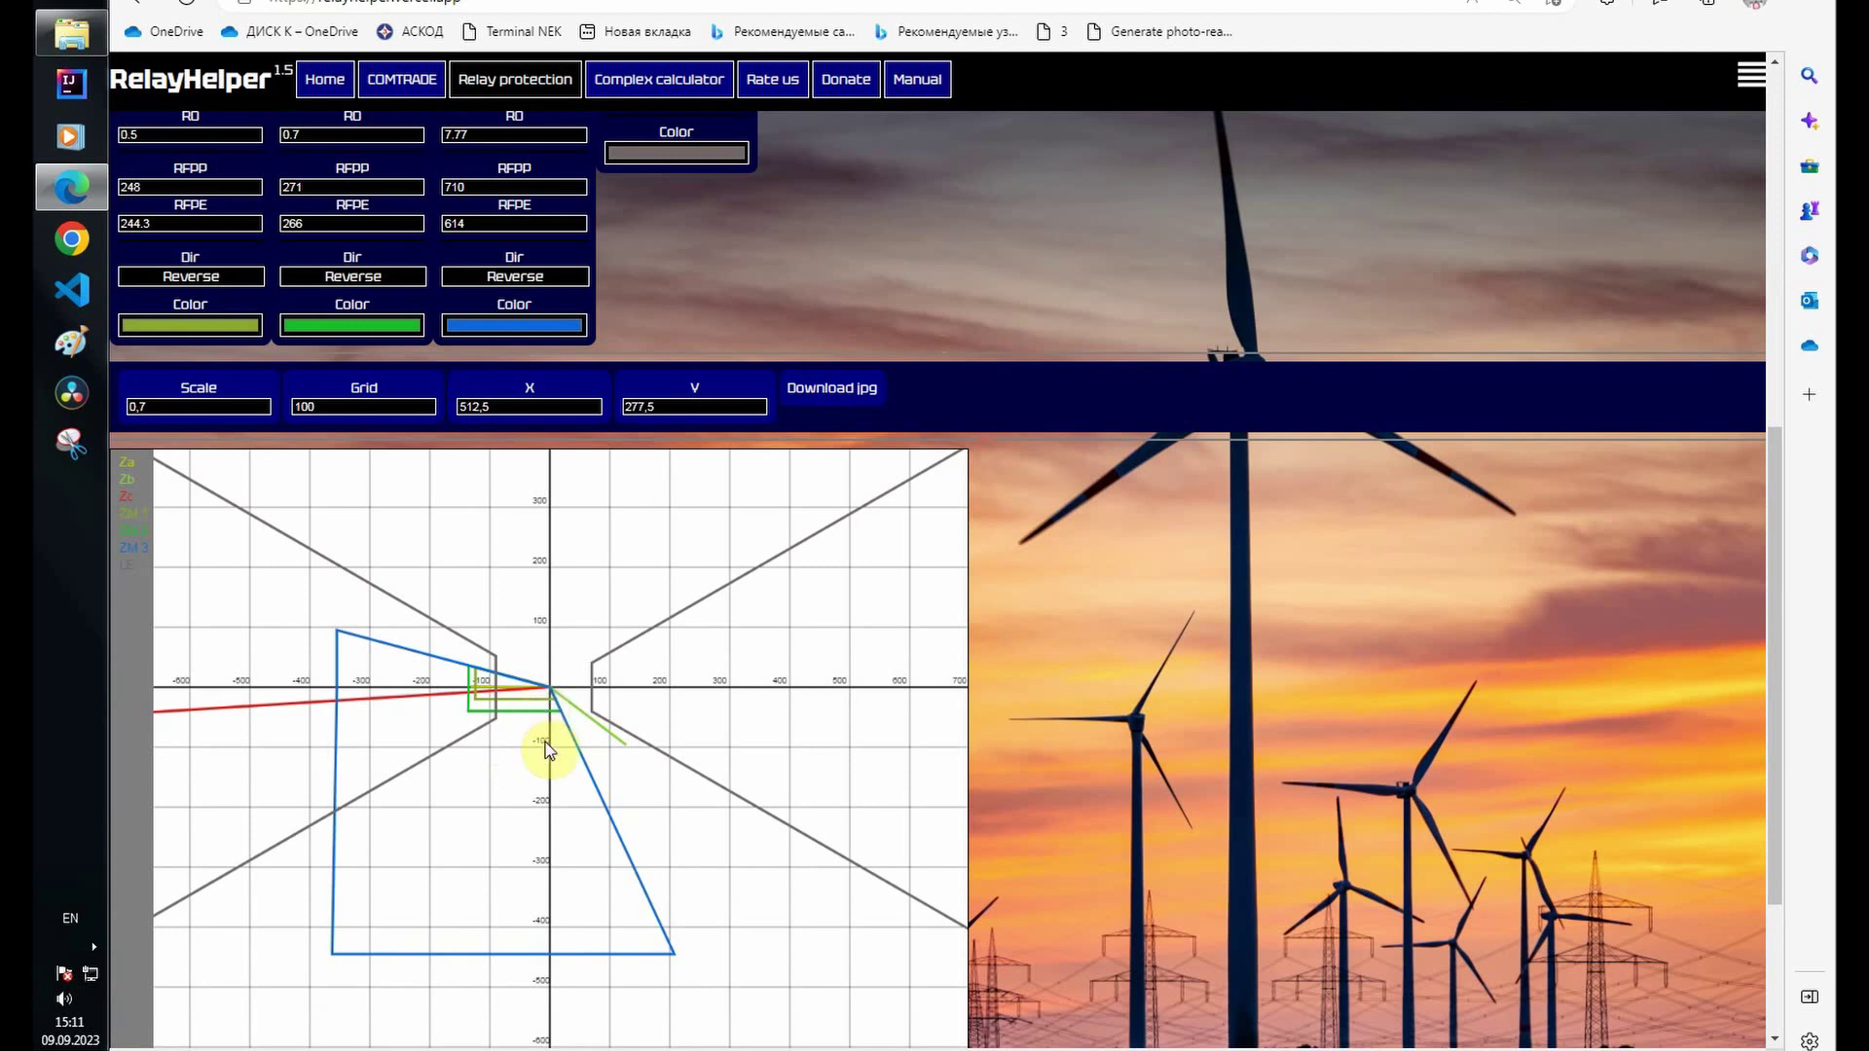
scroll(1051, 463, "down", 3)
scroll(1051, 462, "up", 10)
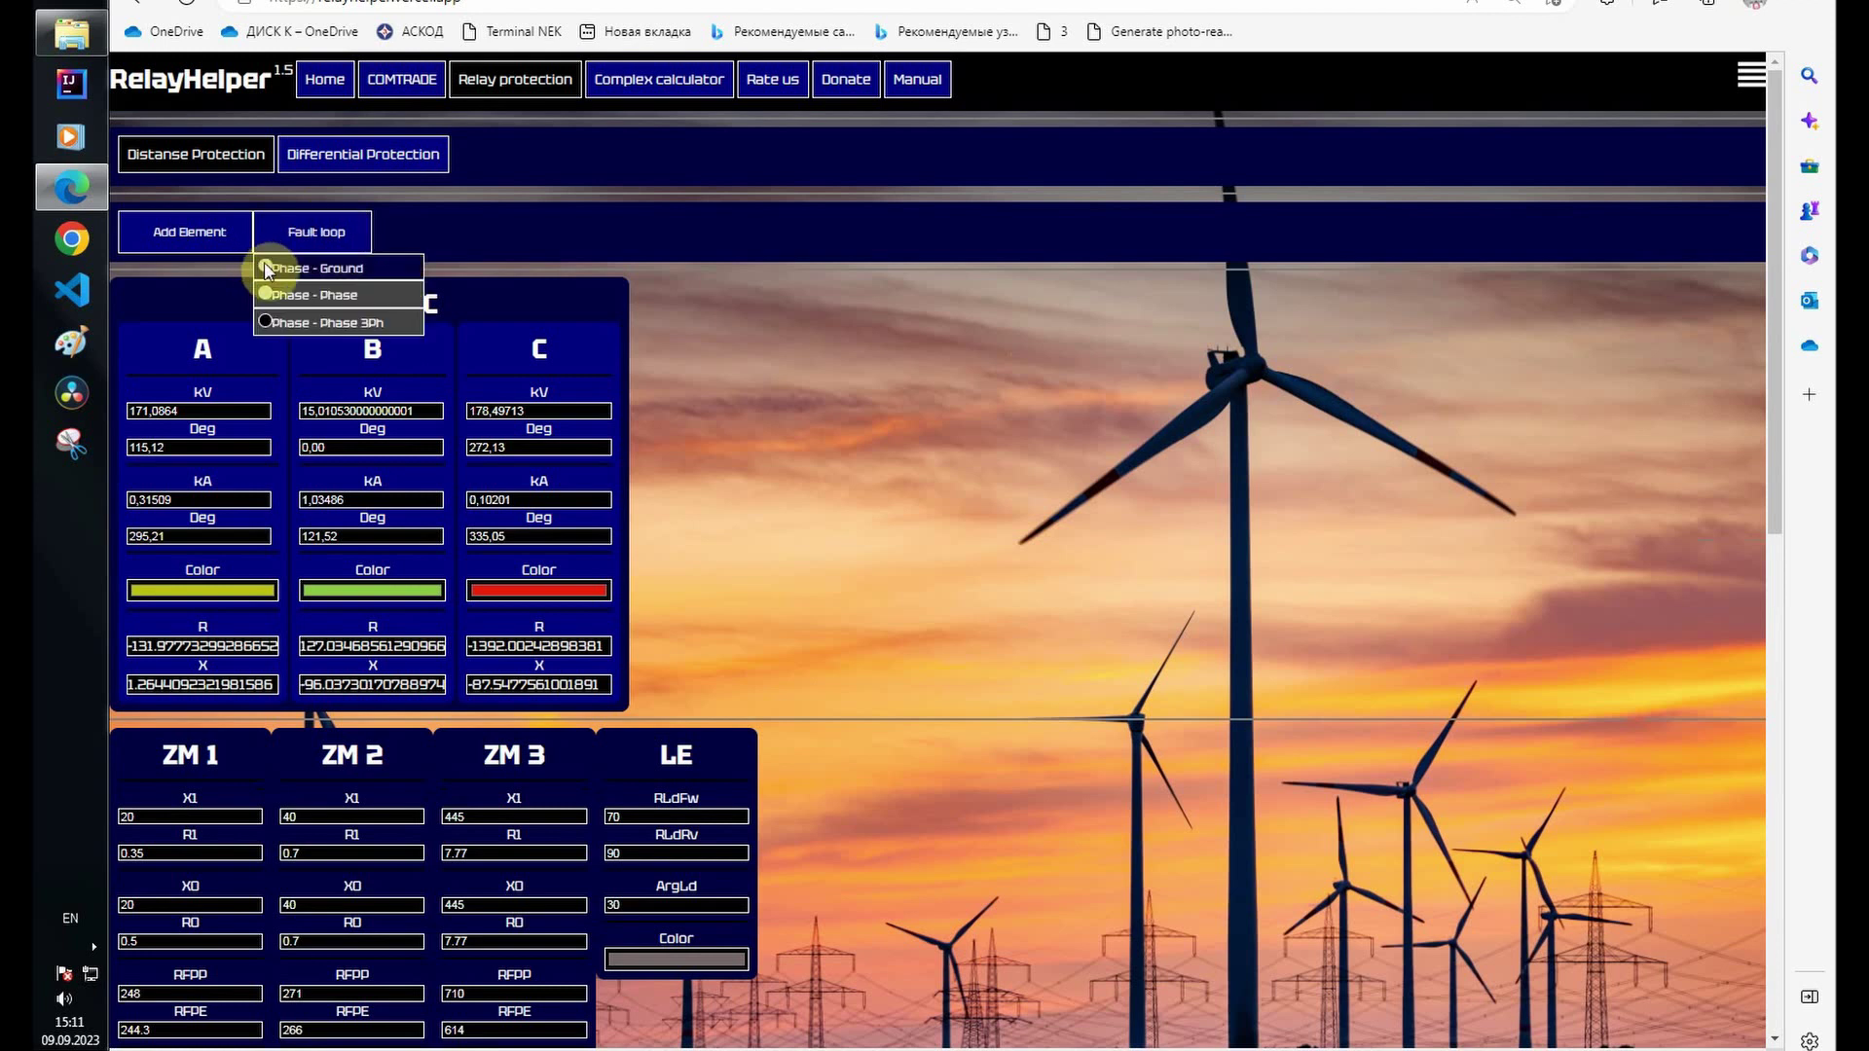
Step: Compare the zone chart against the Phase - Ground fault loop
left_click(271, 261)
scroll(1032, 421, "down", 10)
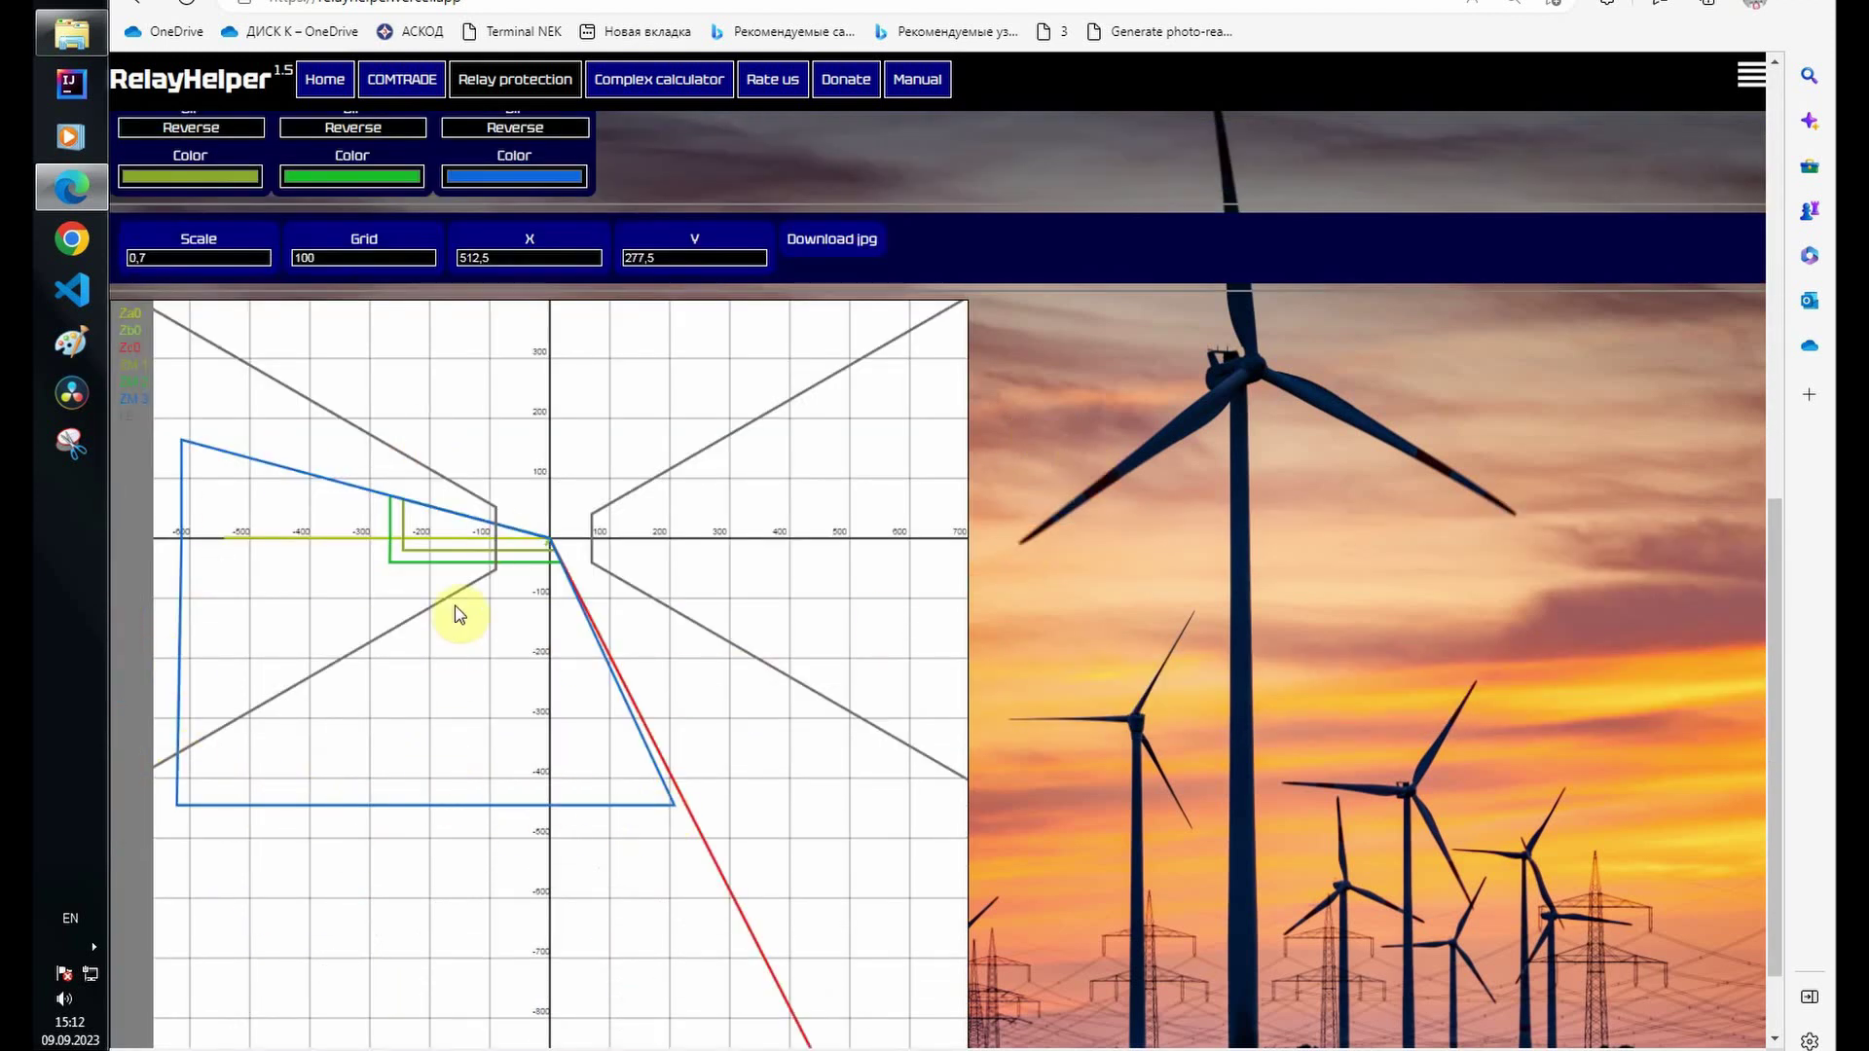
scroll(1093, 568, "up", 7)
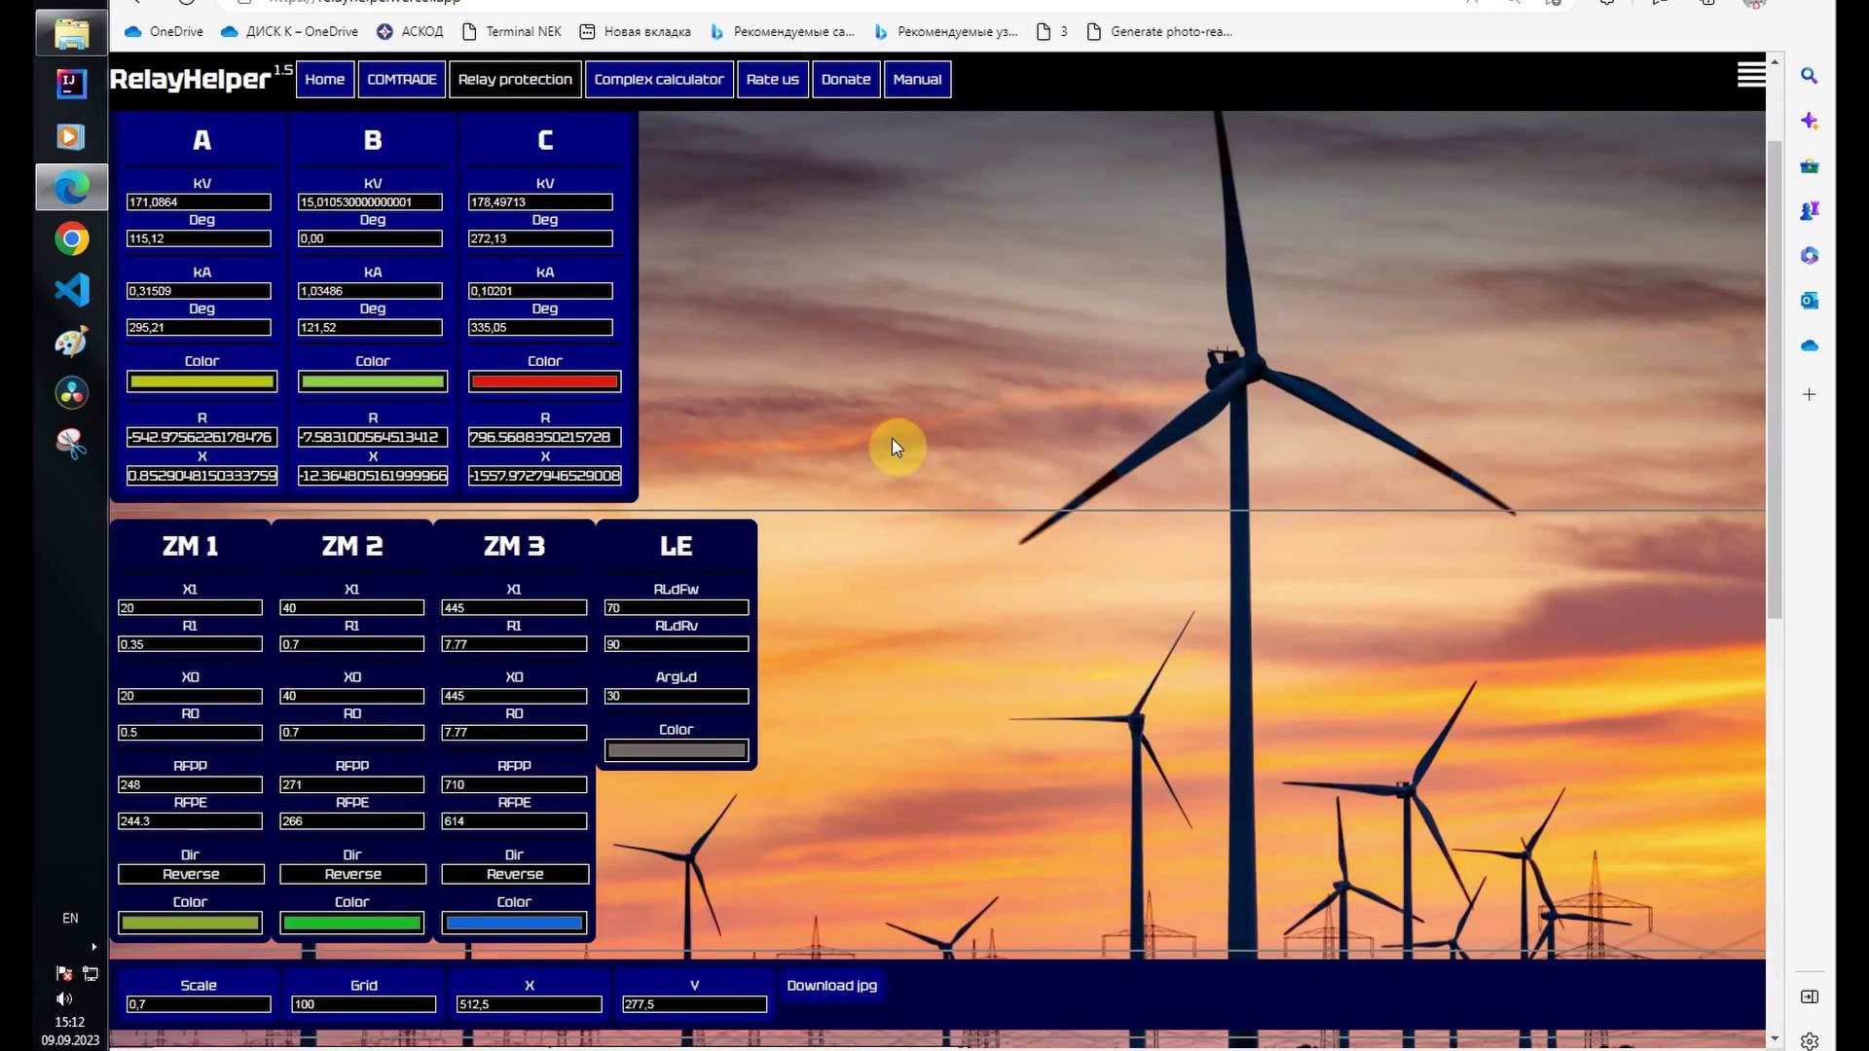
scroll(892, 436, "up", 2)
mouse_move(292, 245)
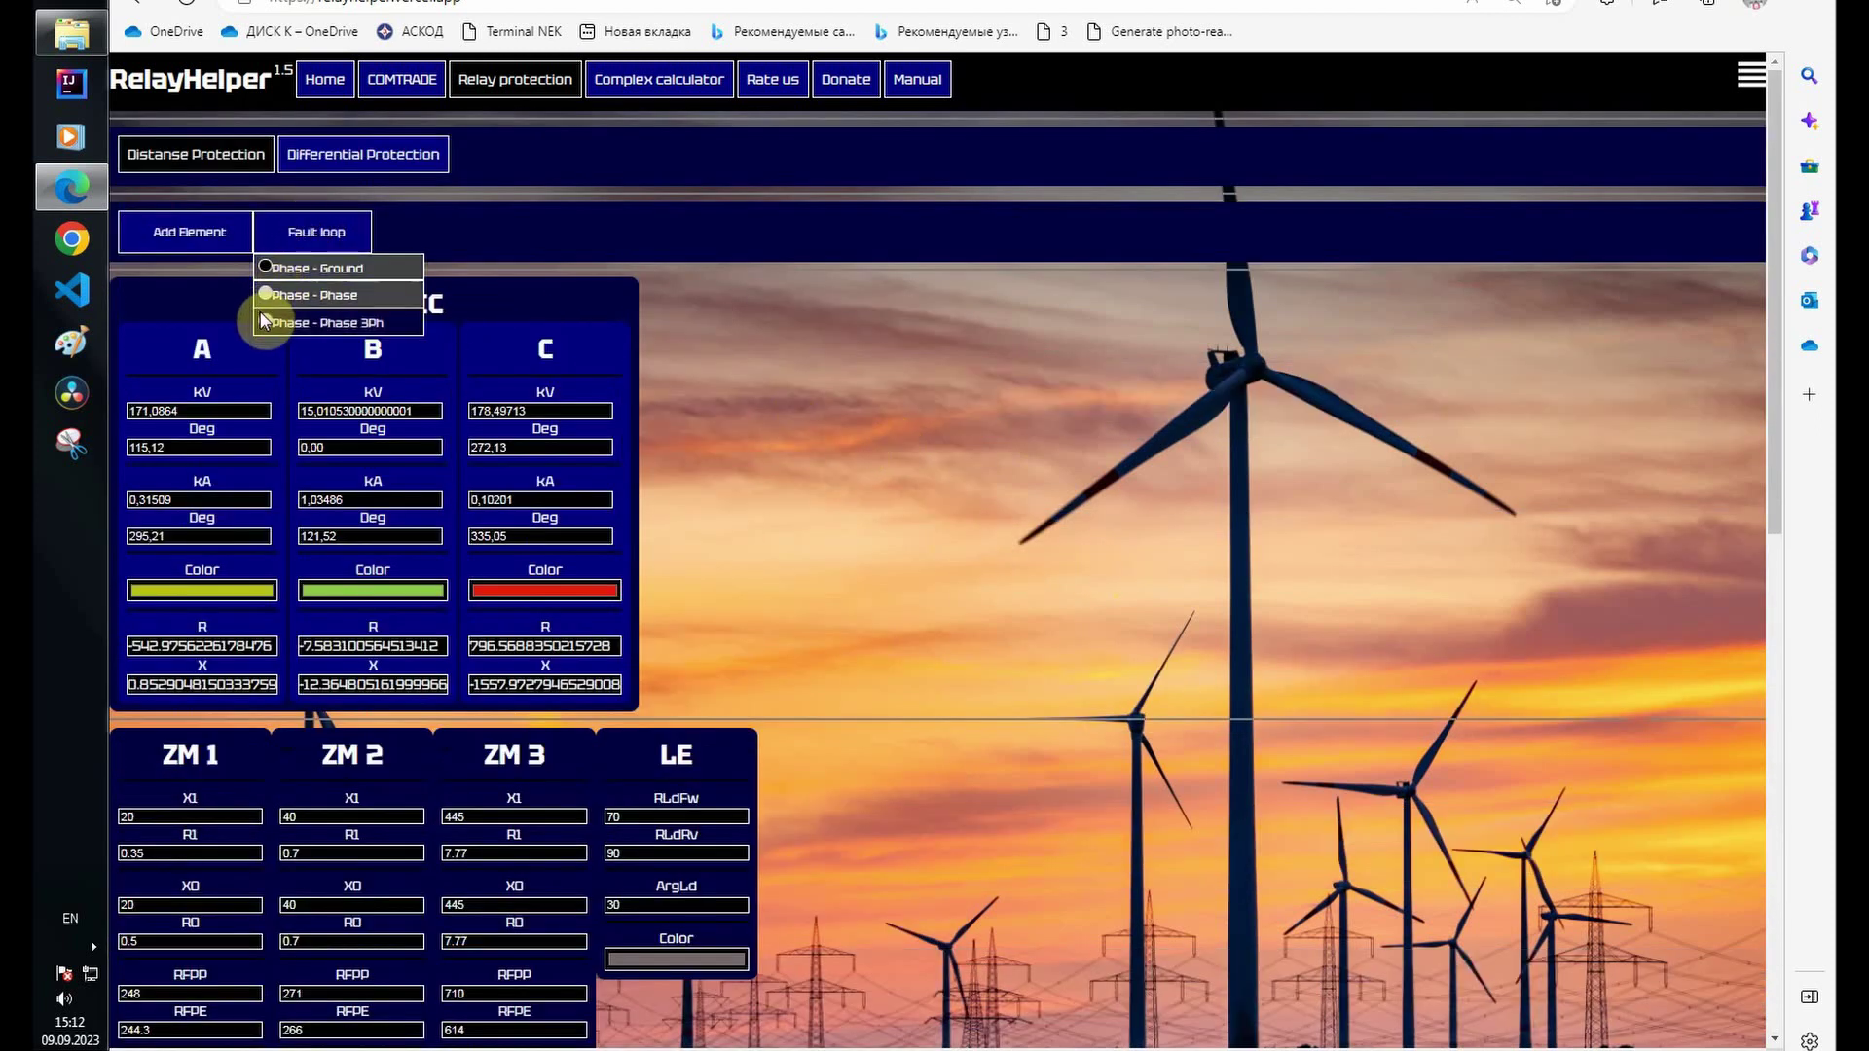
scroll(964, 468, "down", 9)
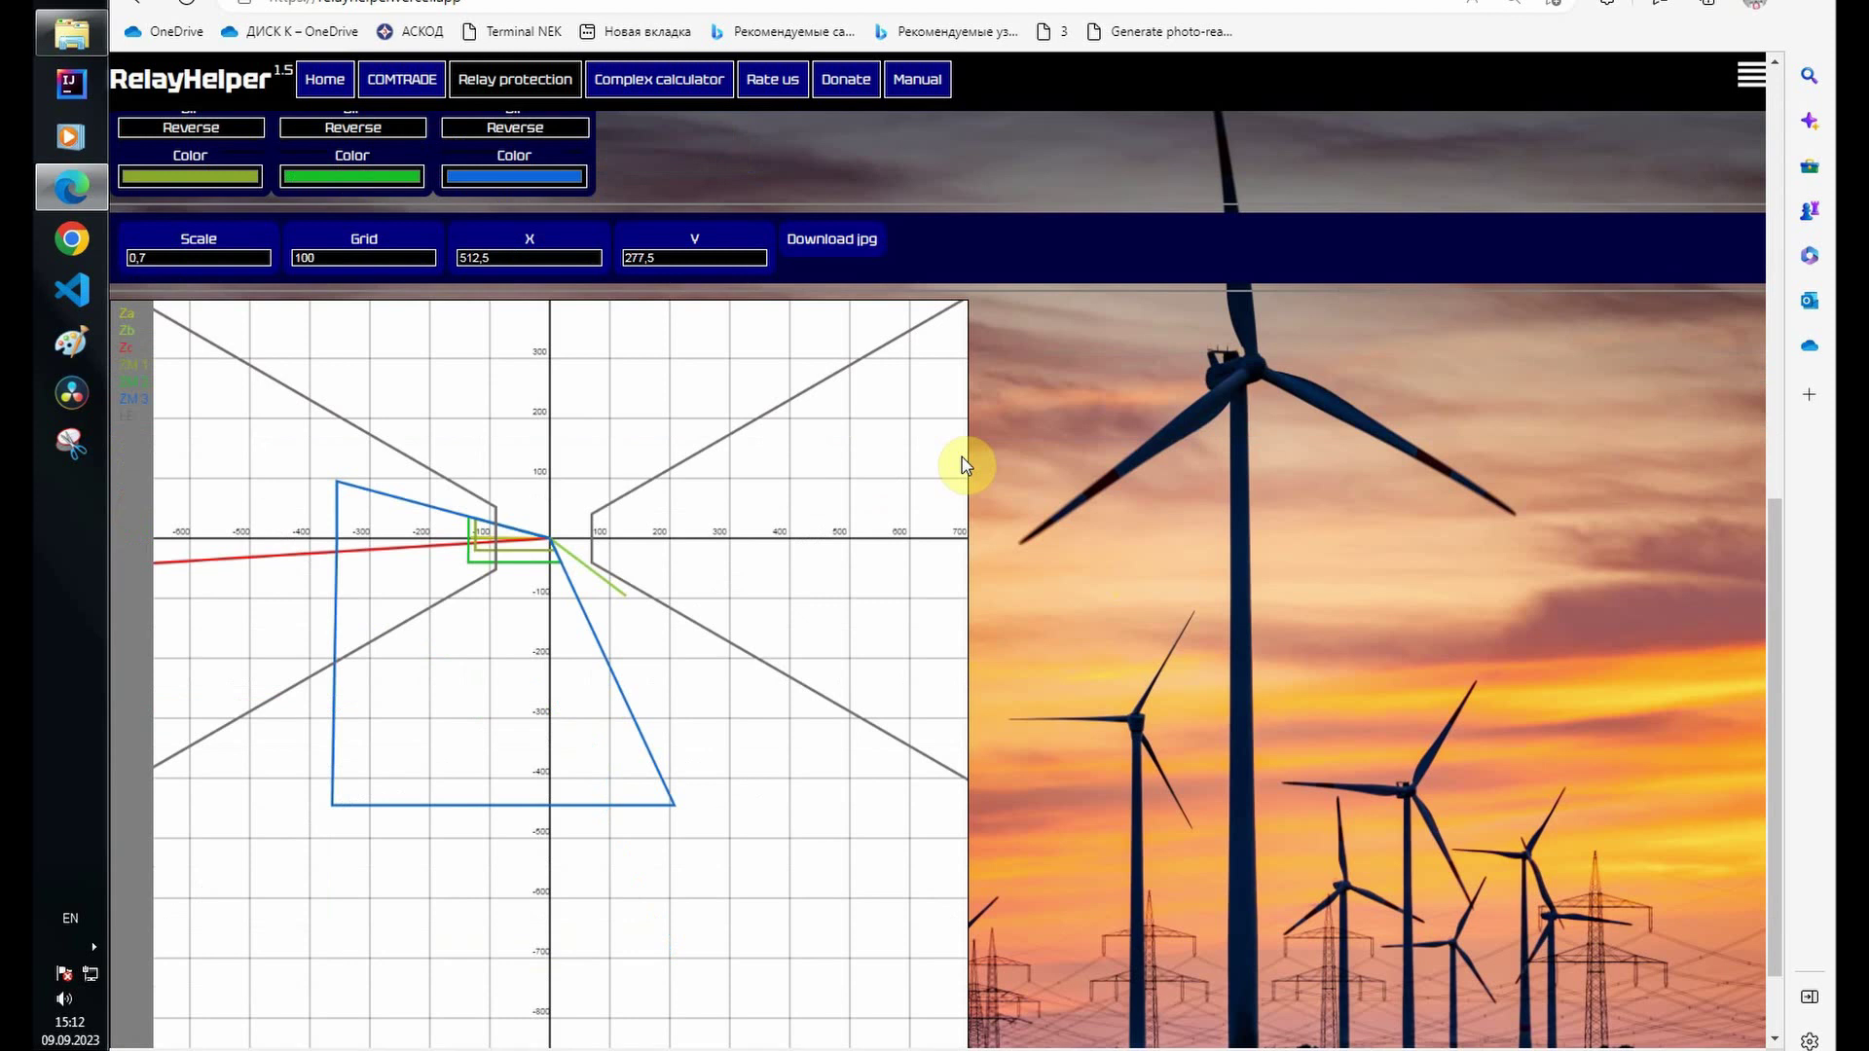